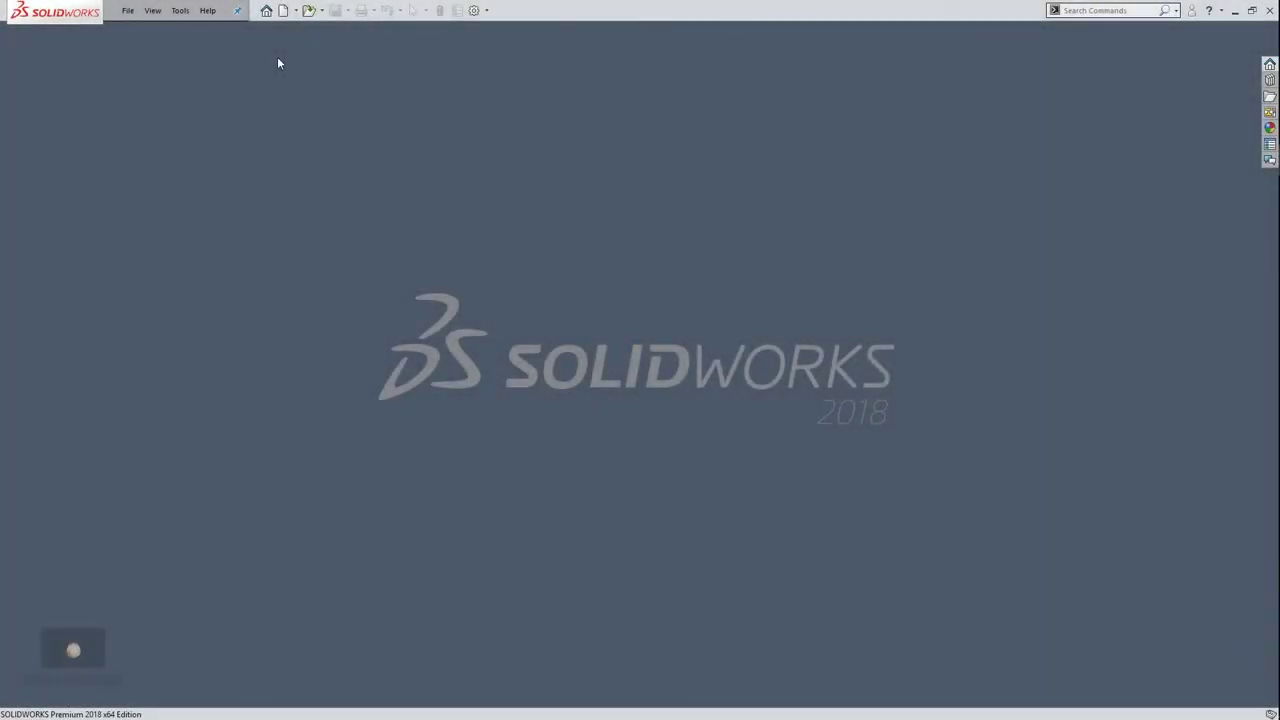
Create a new blank Part document (Part1) from the Home welcome dialog
click(266, 10)
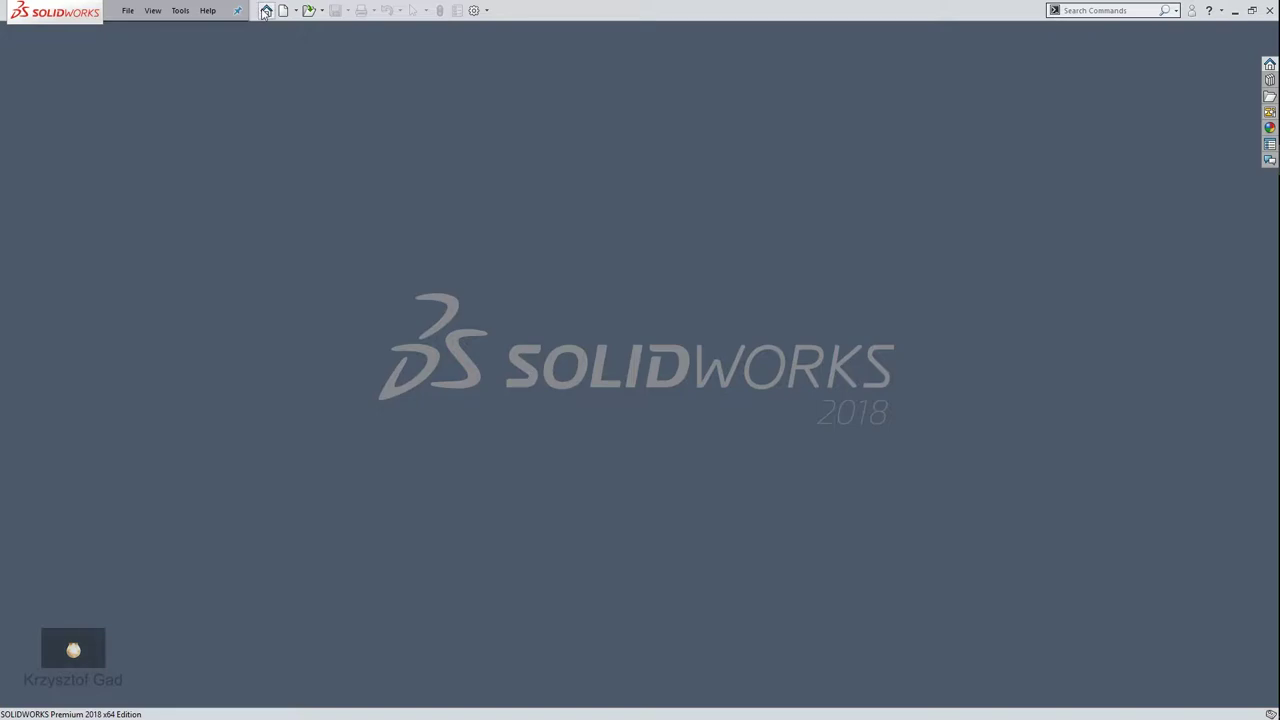
click(408, 231)
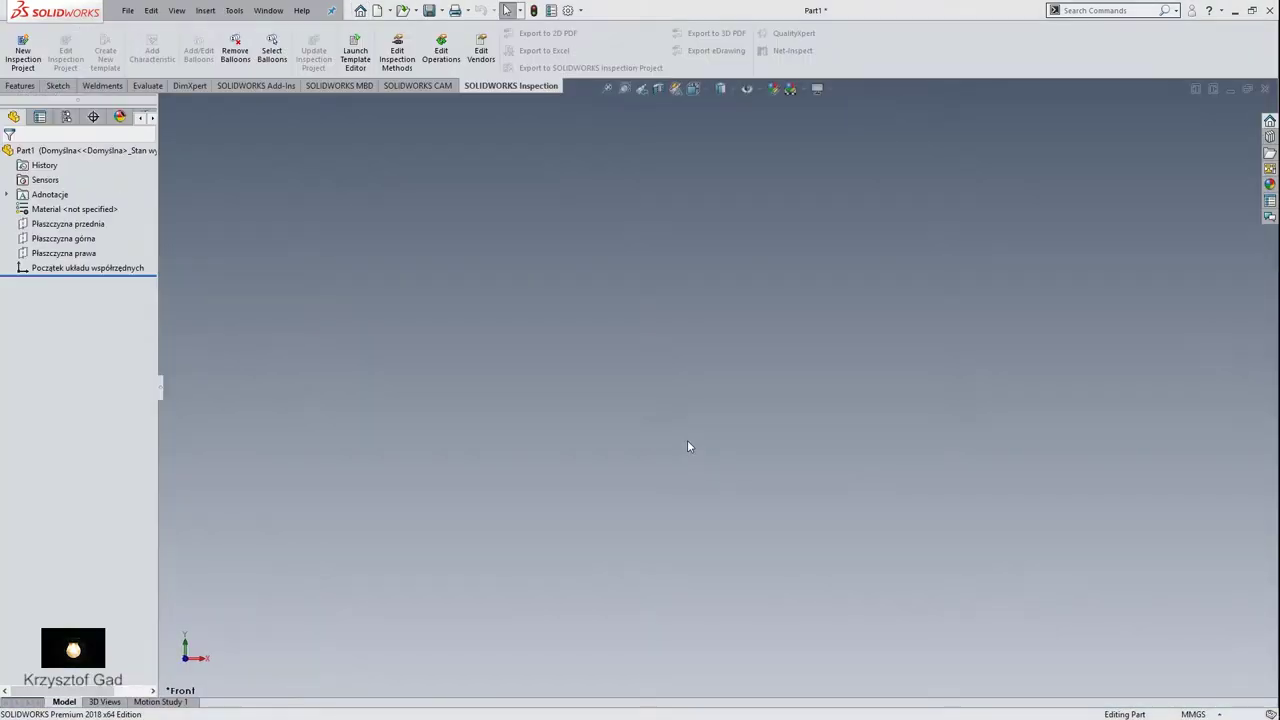
Sketch on the Front Plane and draw a vertical construction line up from the origin
click(66, 223)
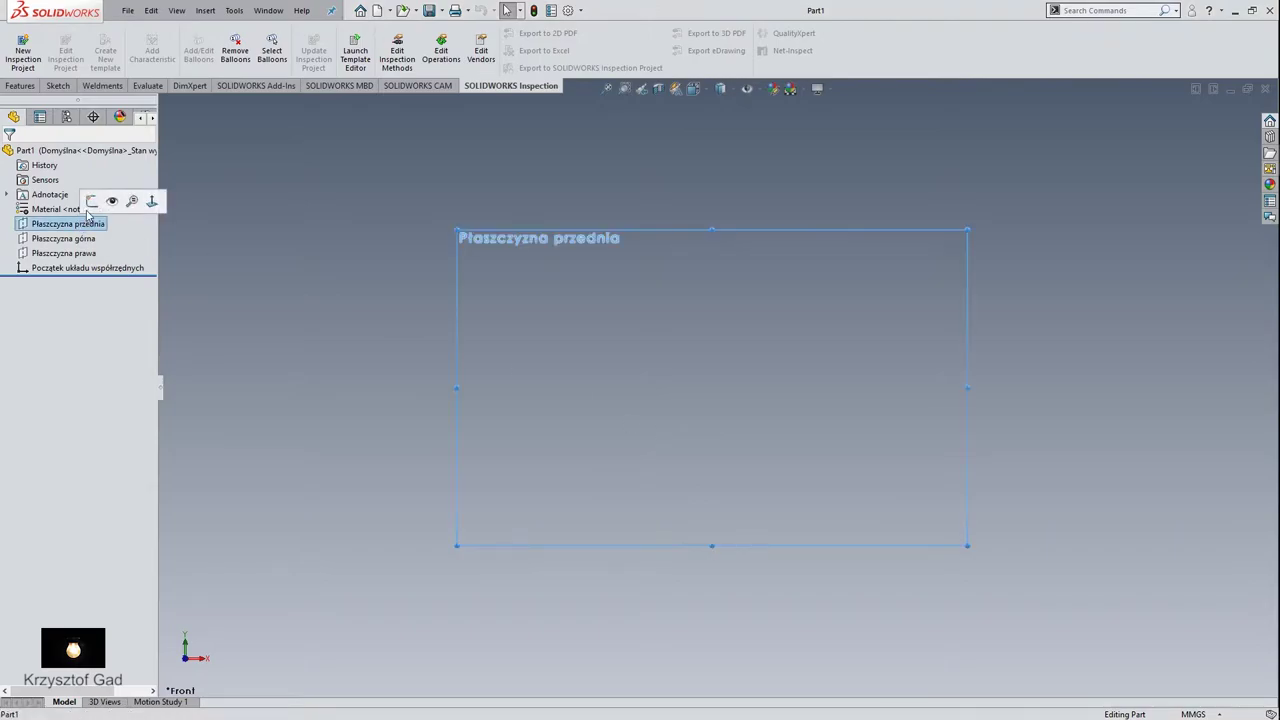
click(90, 201)
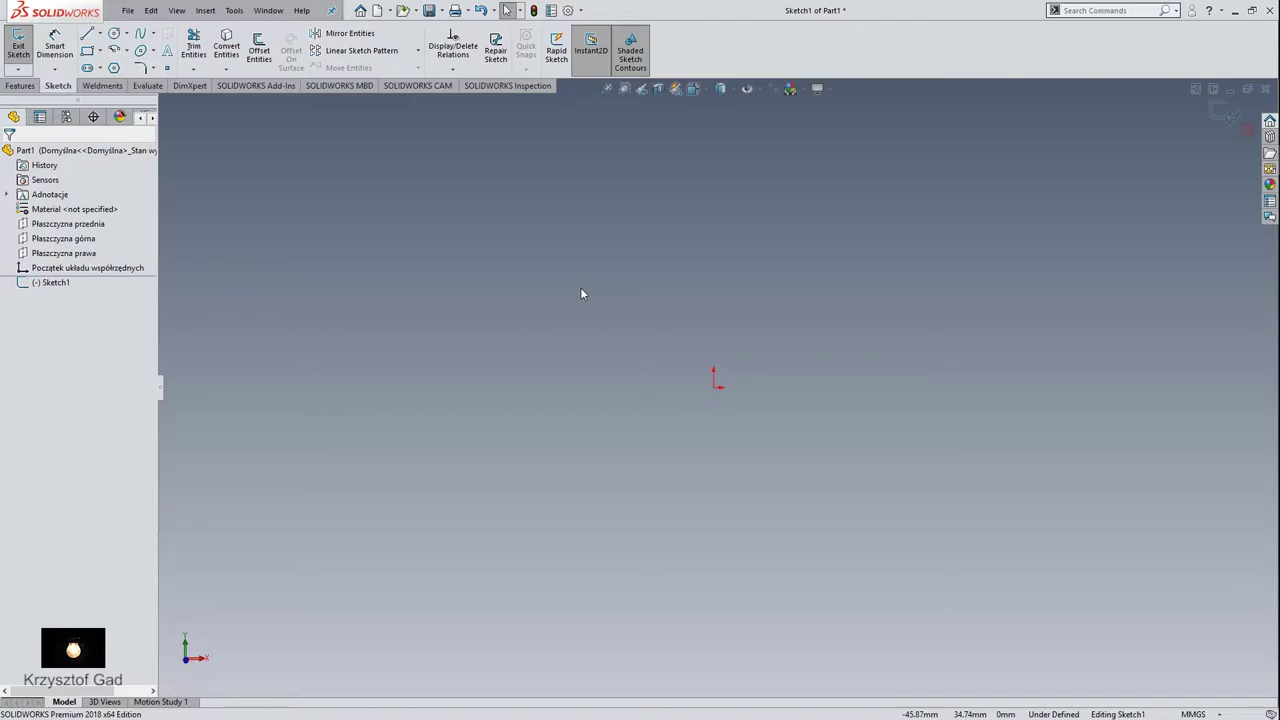
click(88, 33)
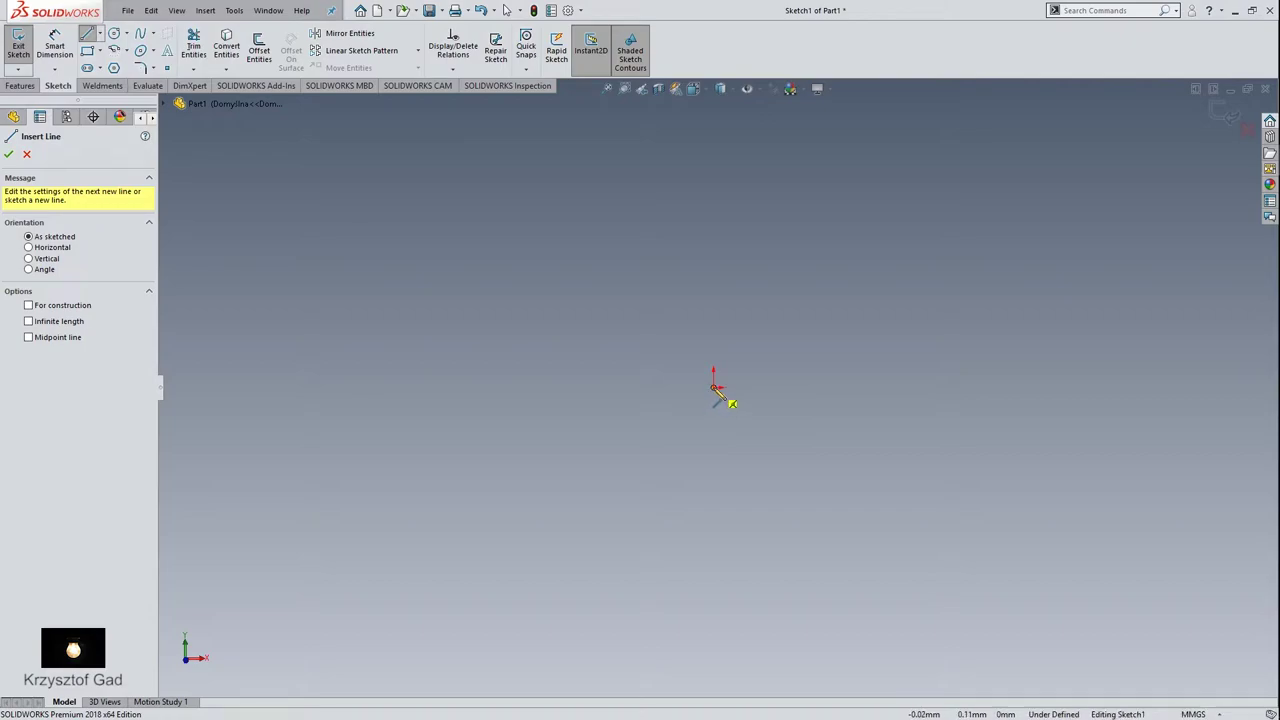
click(715, 389)
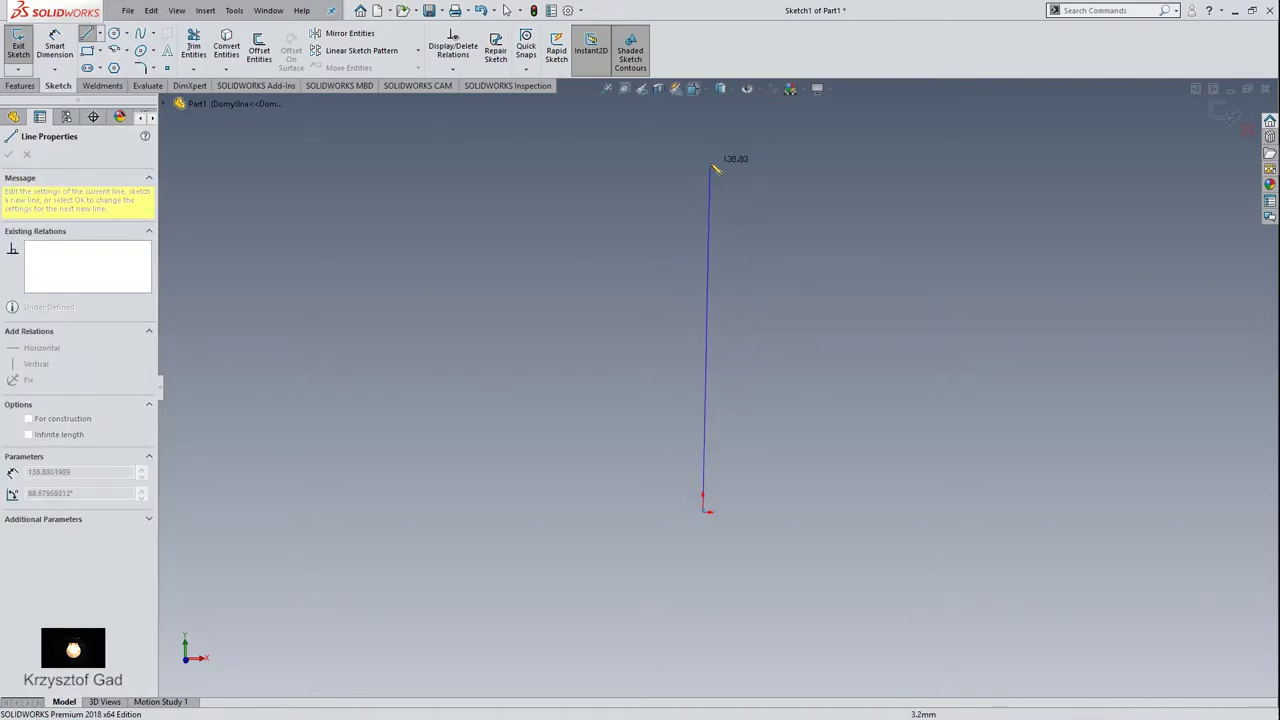
click(704, 163)
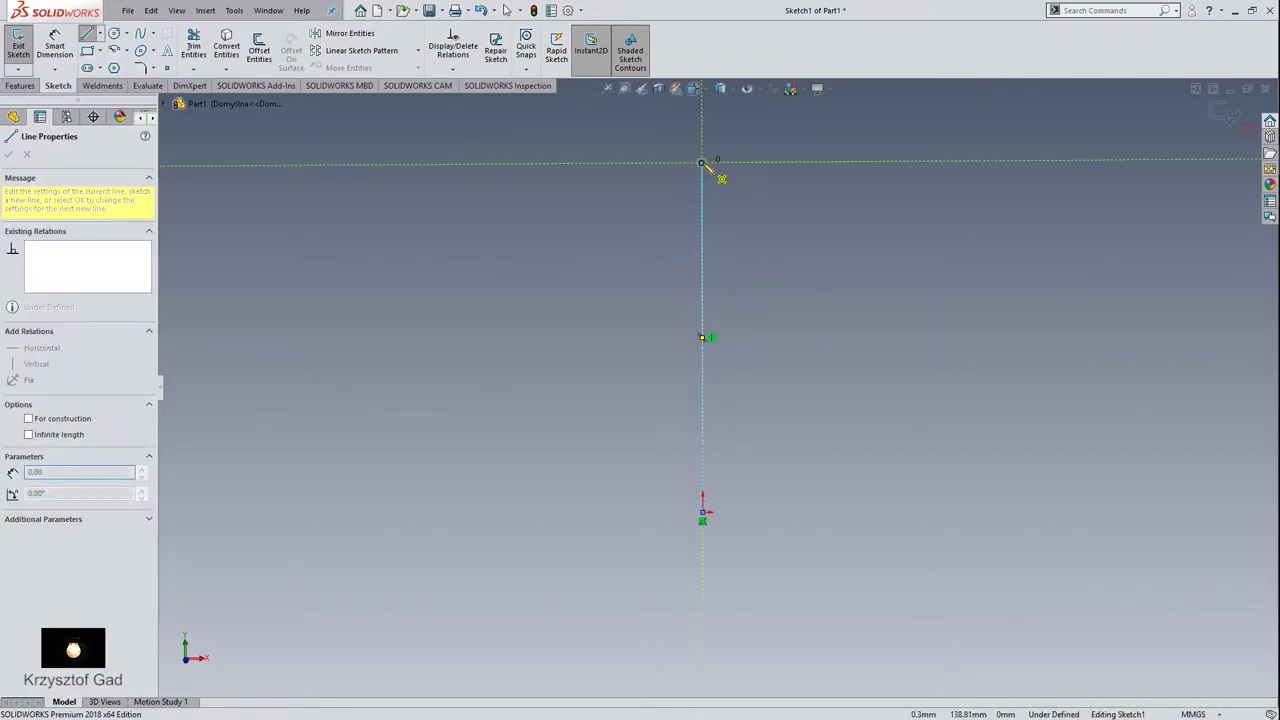
right_click(704, 163)
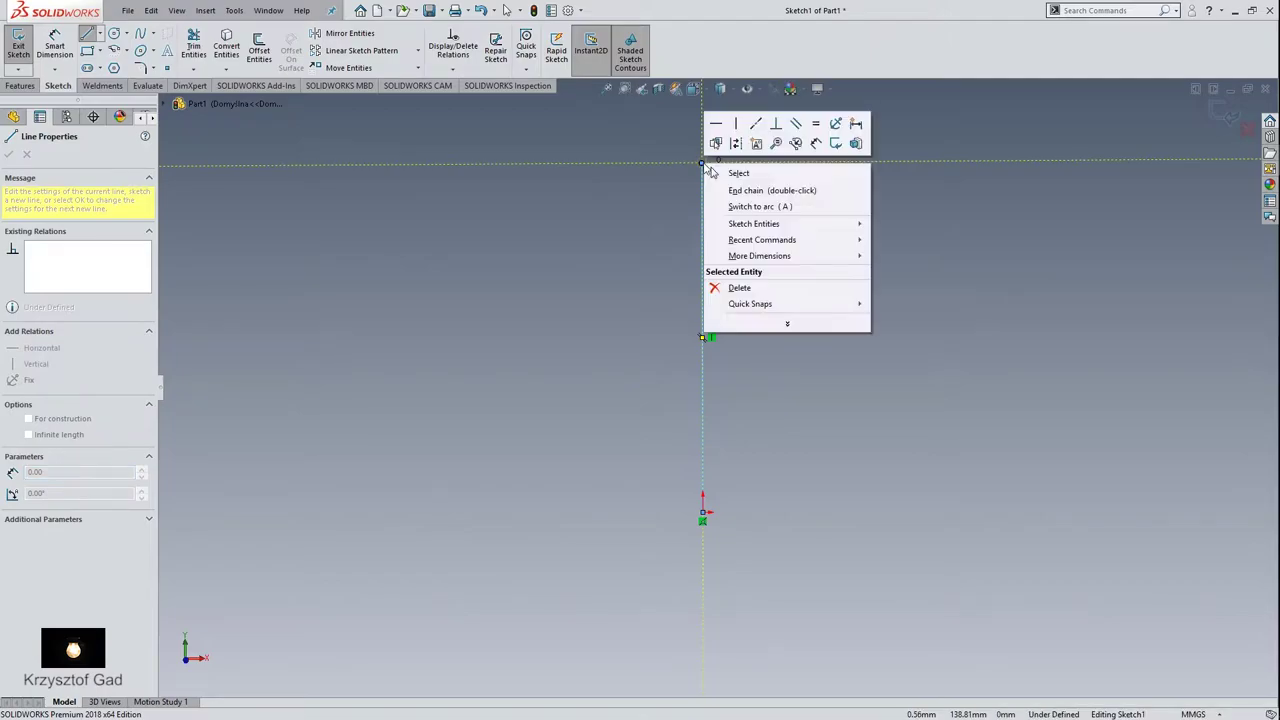
click(736, 143)
Draw a horizontal construction line leftward from the origin
click(88, 33)
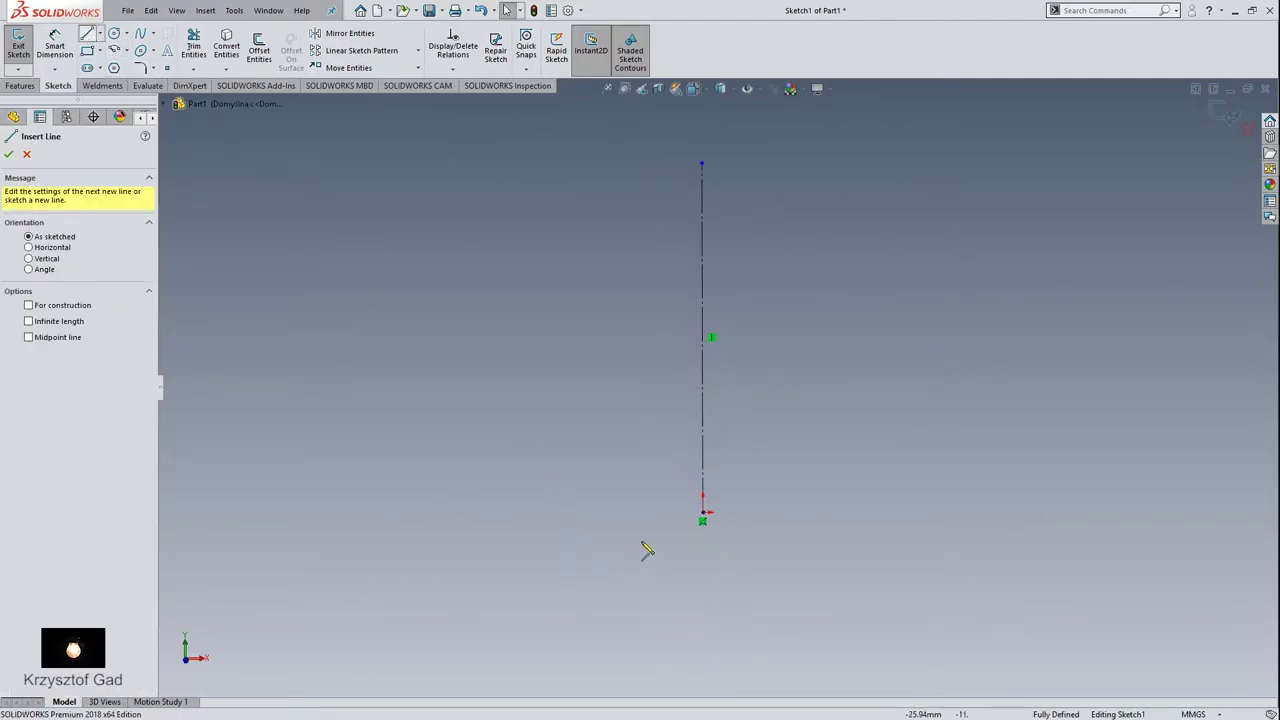
click(703, 513)
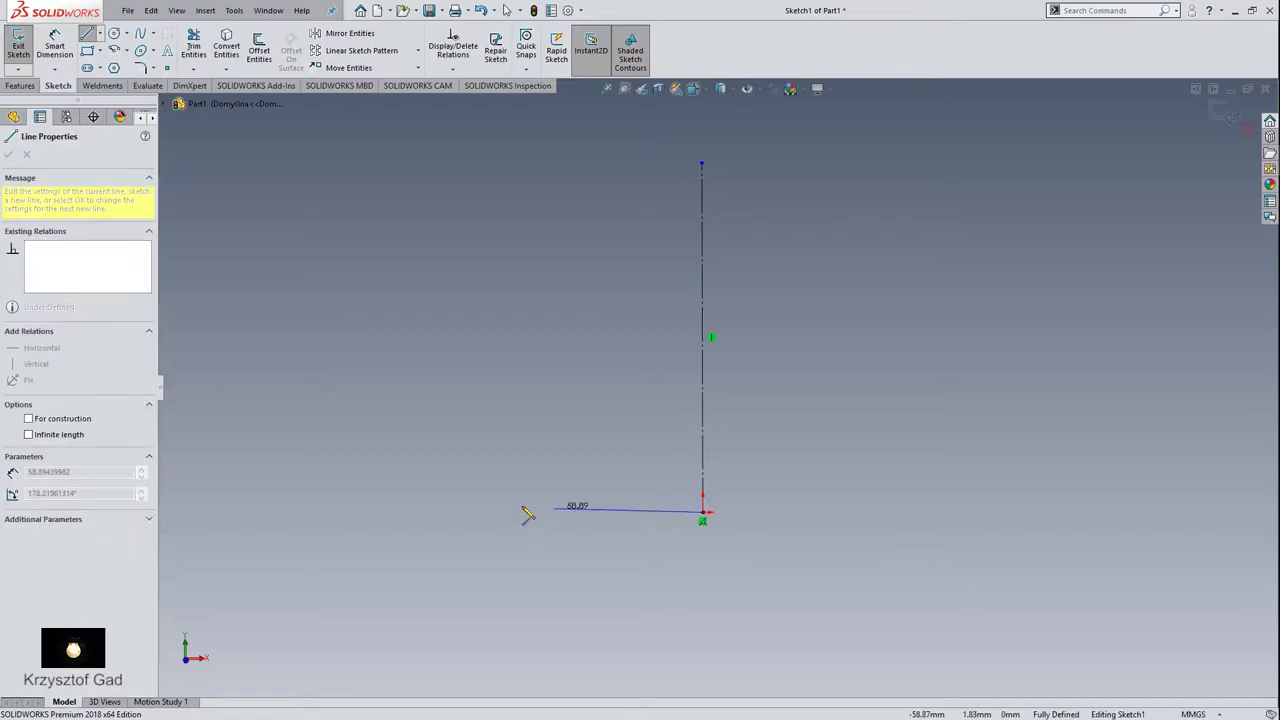
click(409, 514)
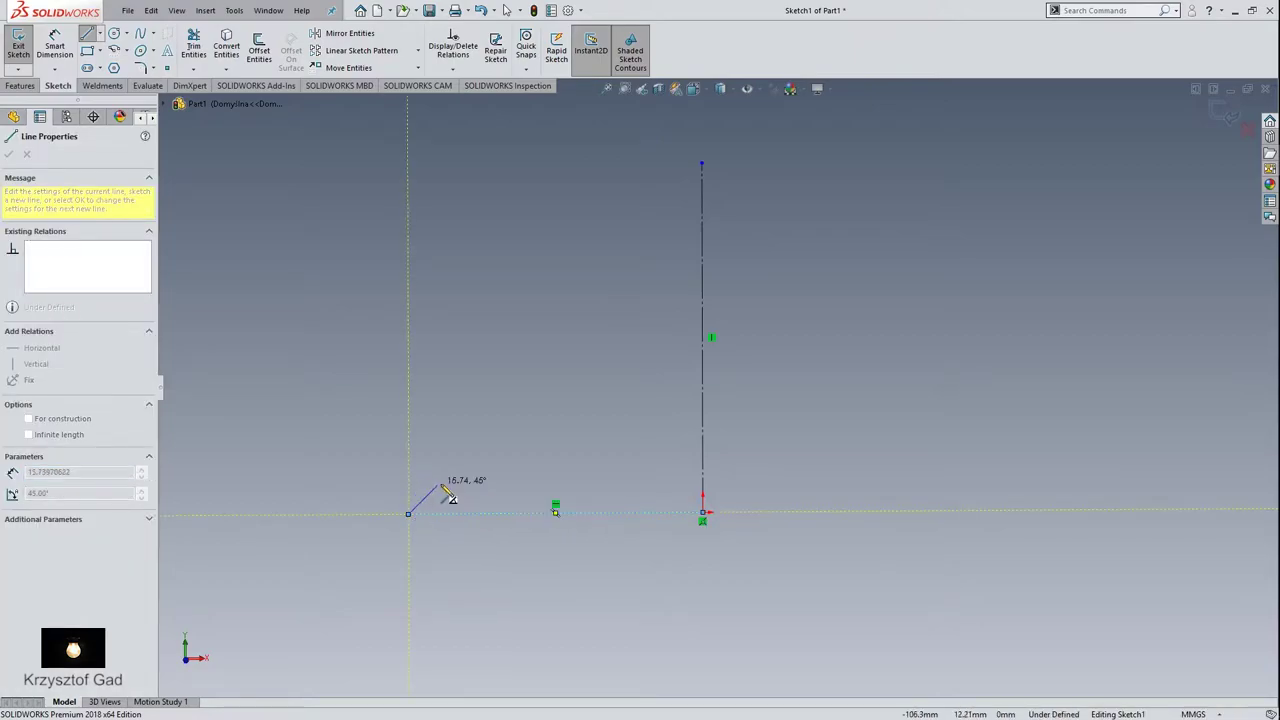
right_click(448, 488)
click(480, 493)
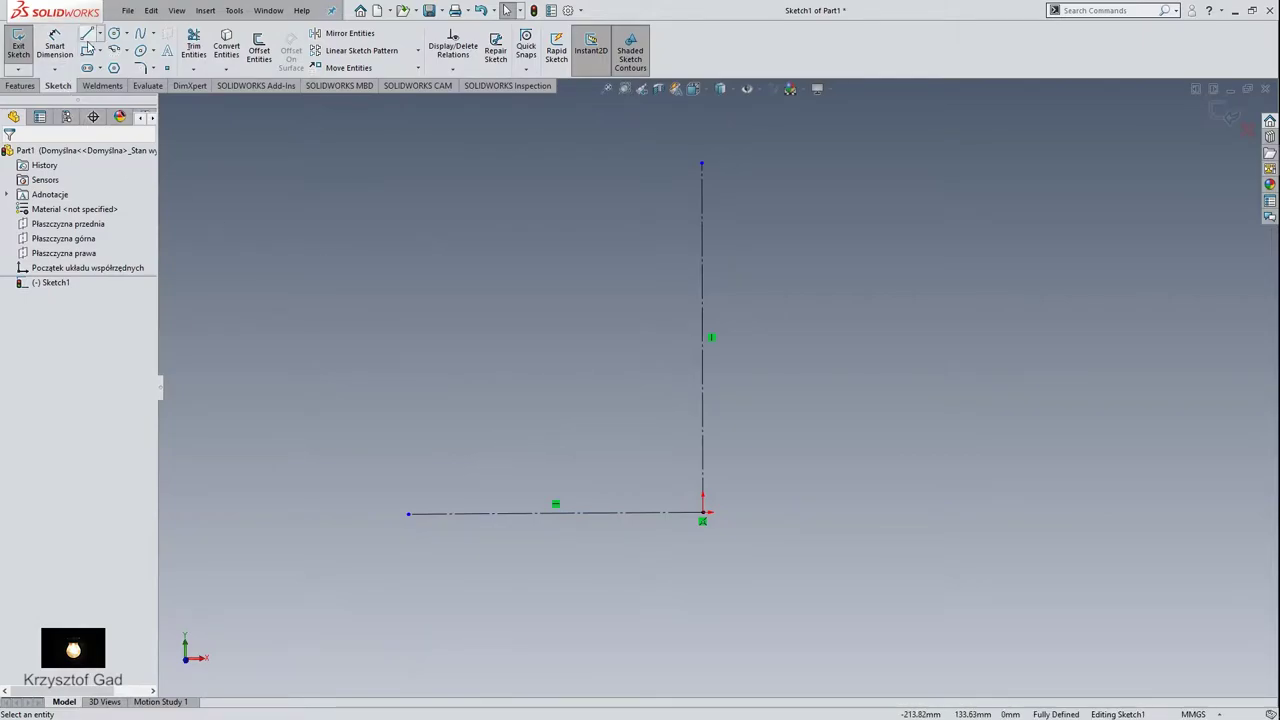
Draw a solid vertical line beside the centreline, from near its top to below the origin
click(87, 36)
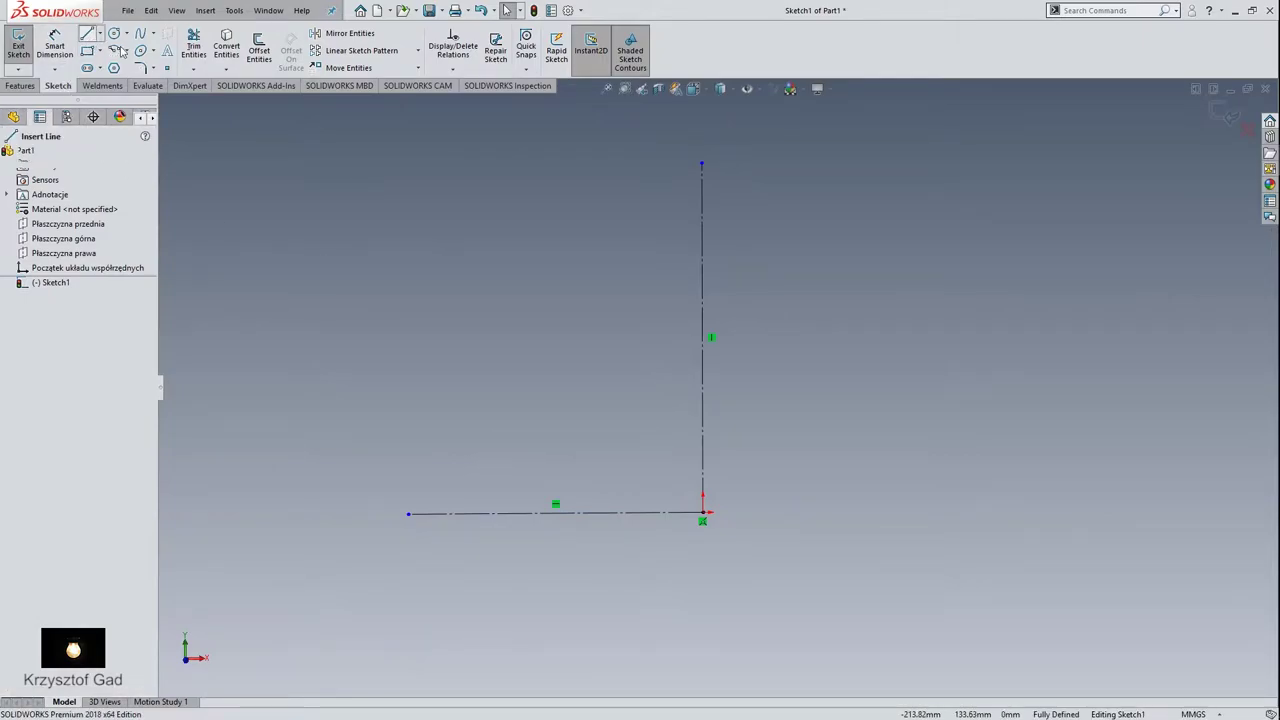
click(690, 221)
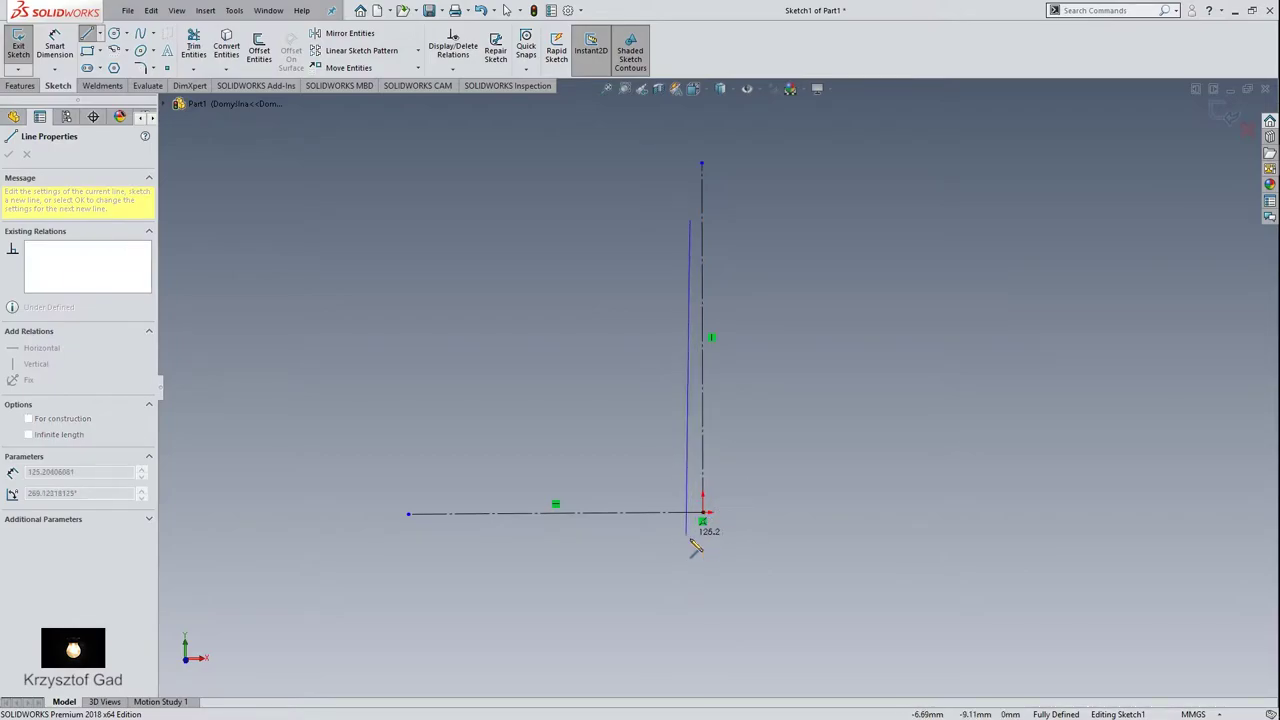
click(690, 538)
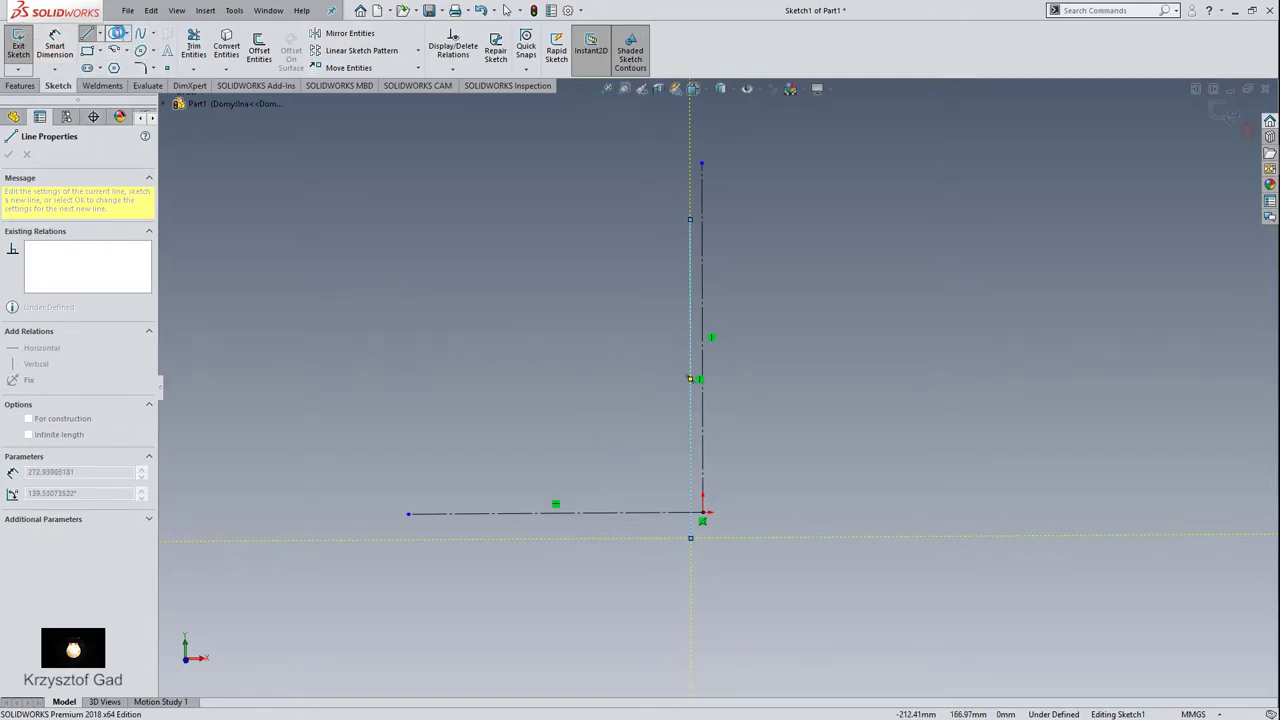
right_drag(690, 379, 602, 428)
Draw a large circle touching the lines near the origin and a small circle at the line's top end
click(620, 434)
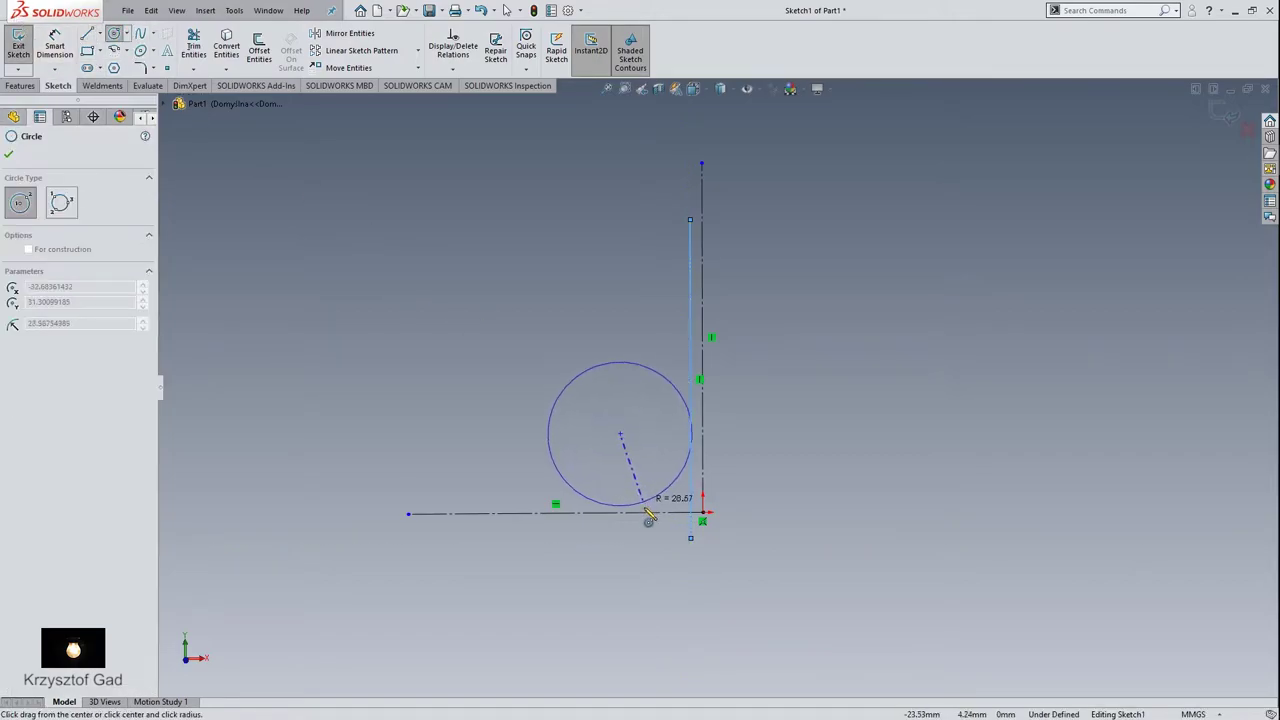
click(651, 522)
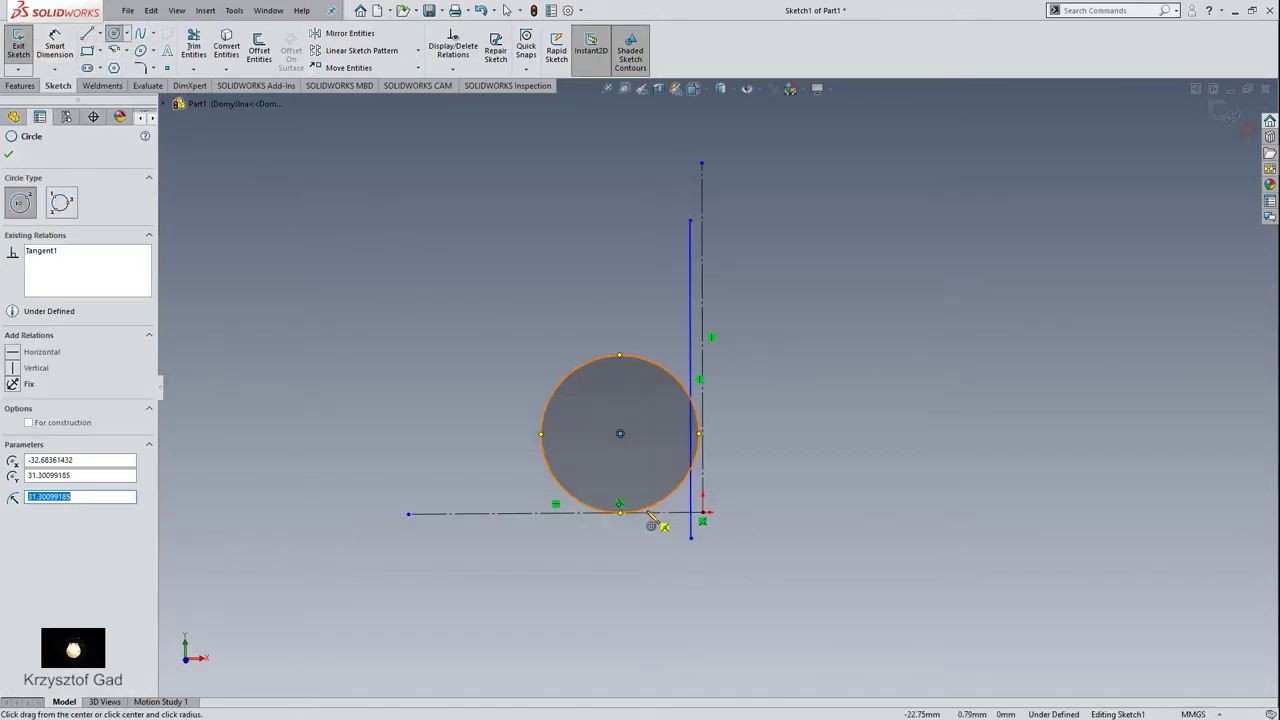
click(702, 192)
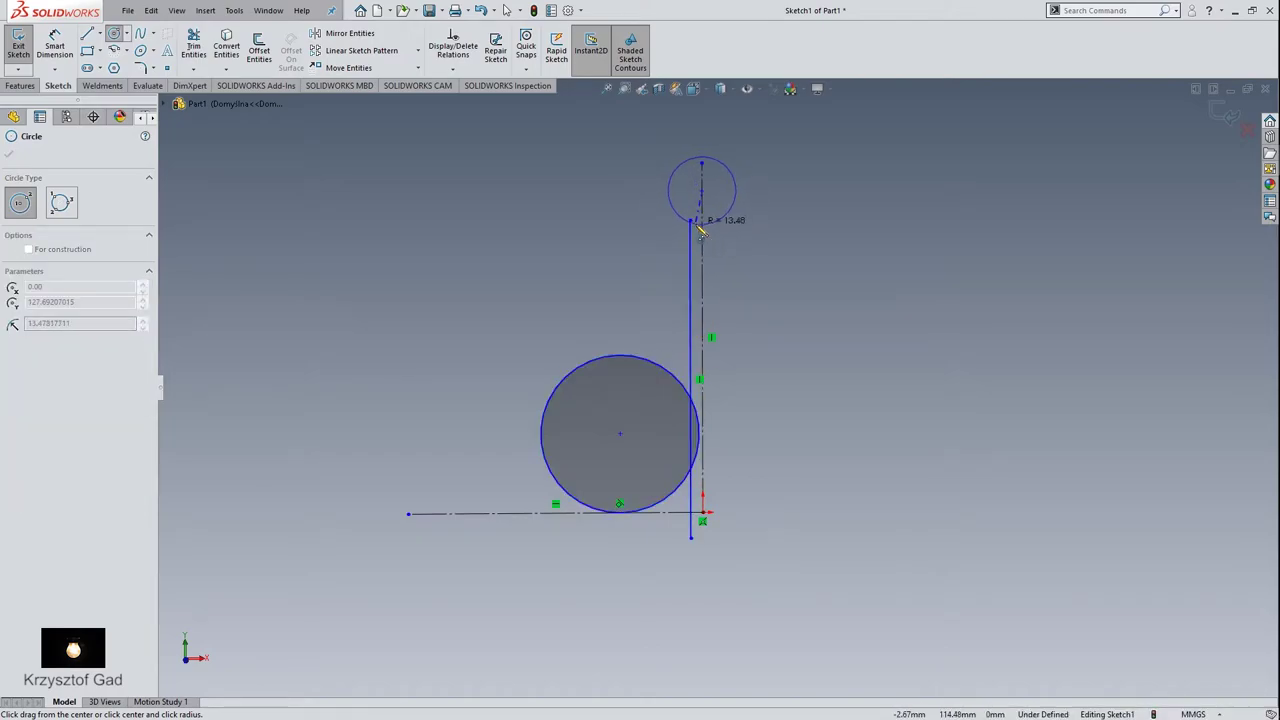
click(697, 225)
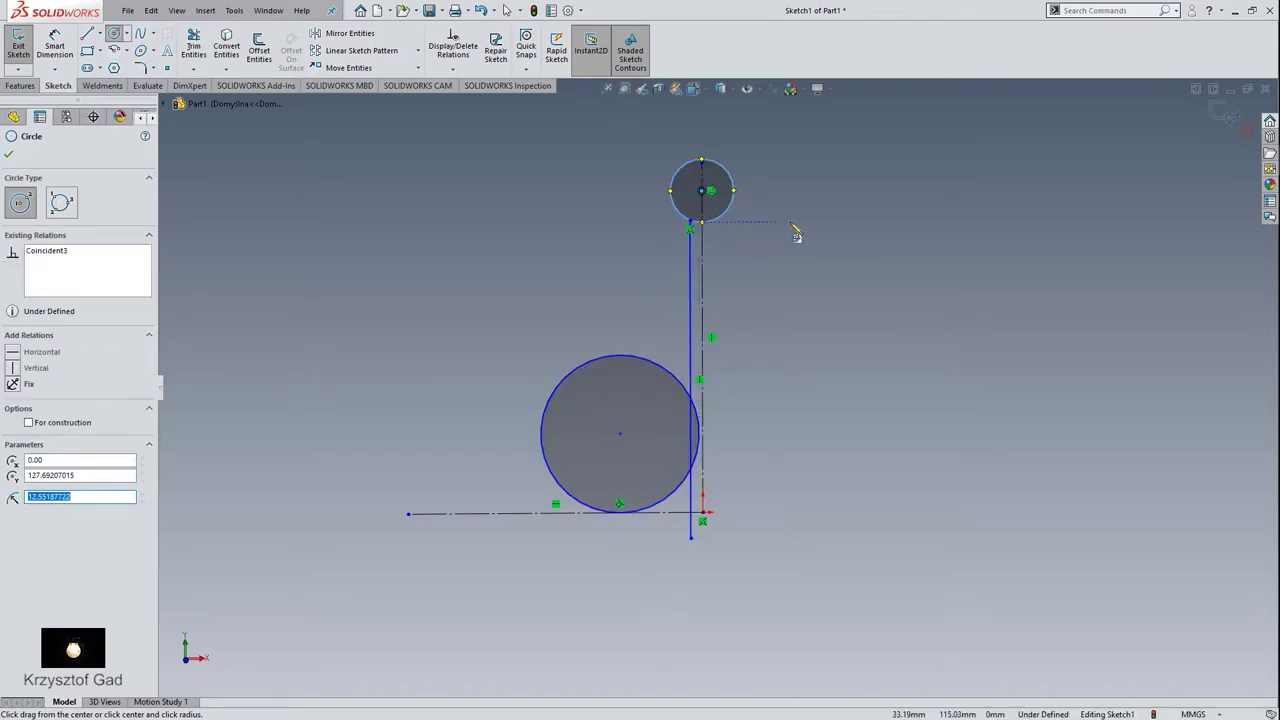
right_click(797, 230)
click(921, 205)
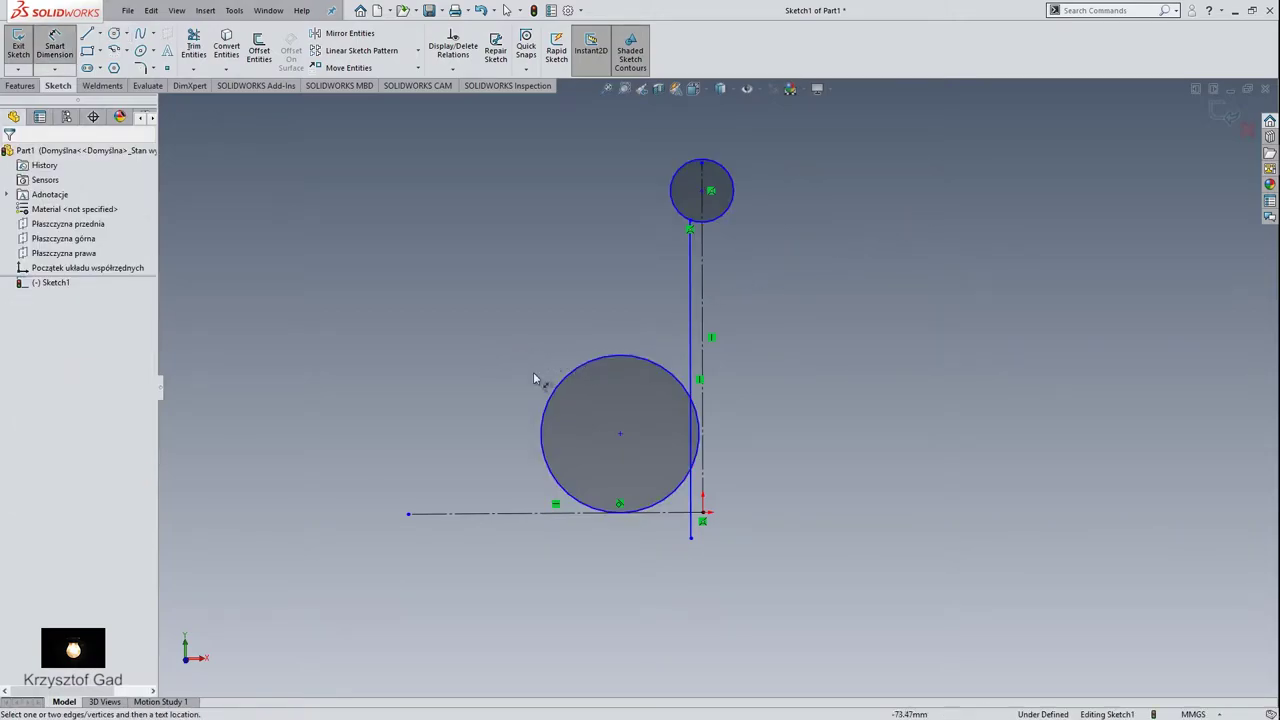
Dimension the large circle at Ø28 and the small top circle at Ø6
click(569, 375)
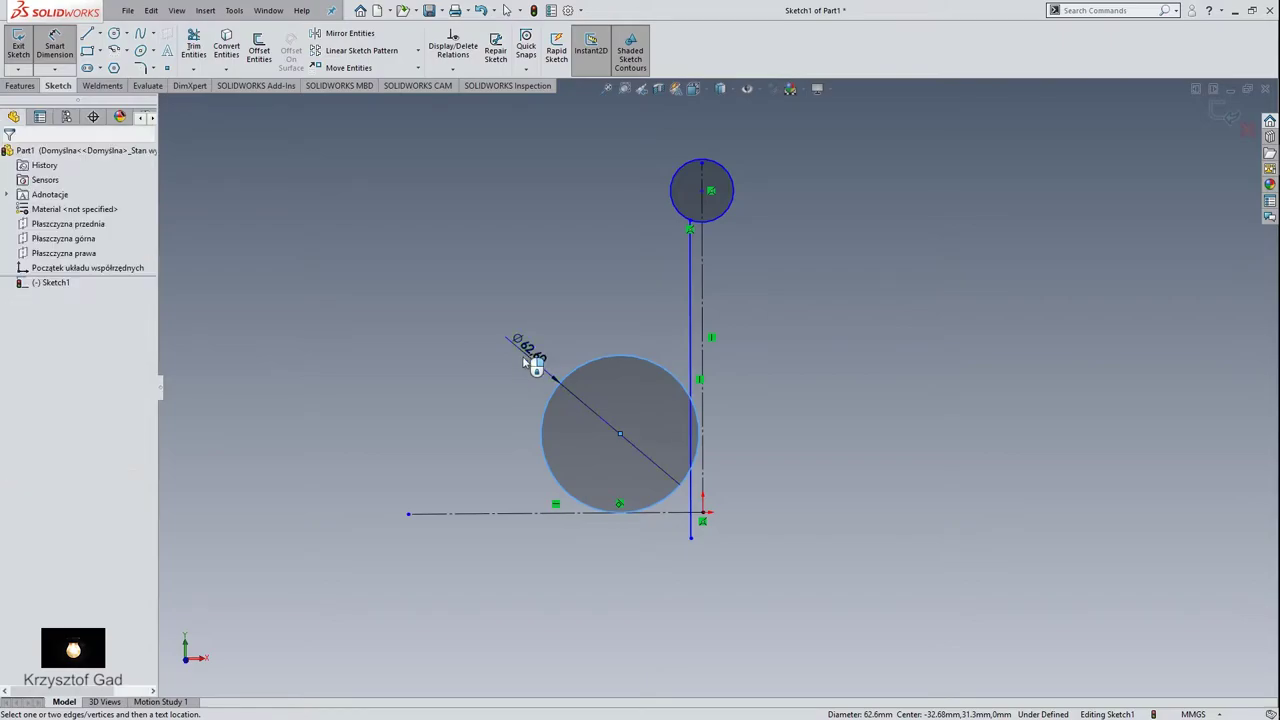
click(479, 404)
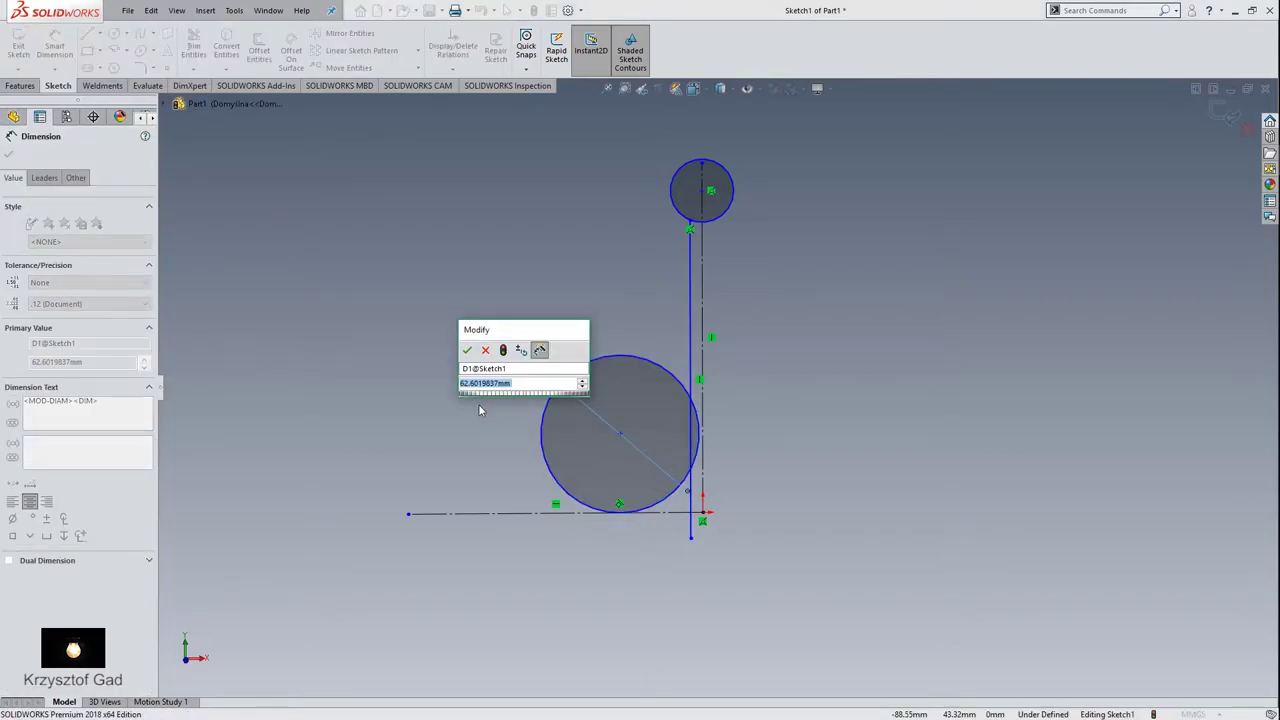
text(28)
key(Return)
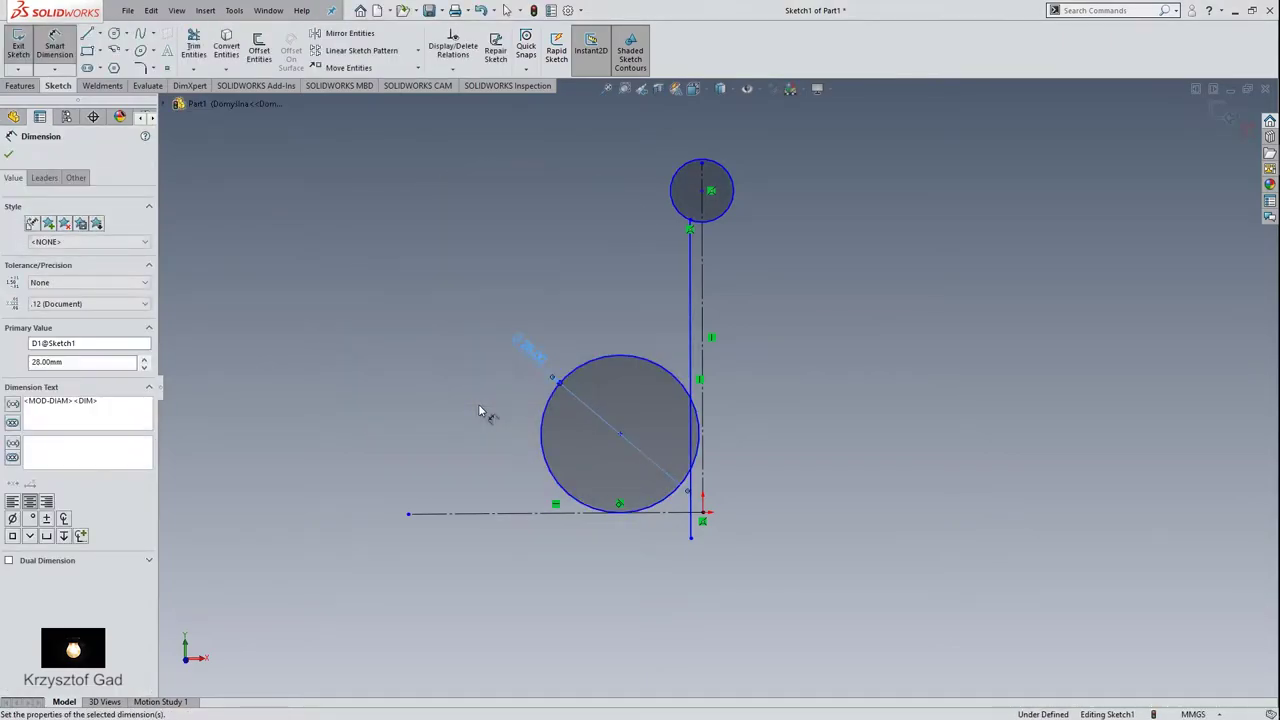
scroll(478, 410, down, 3)
ctrl+middle_drag(770, 110, 786, 250)
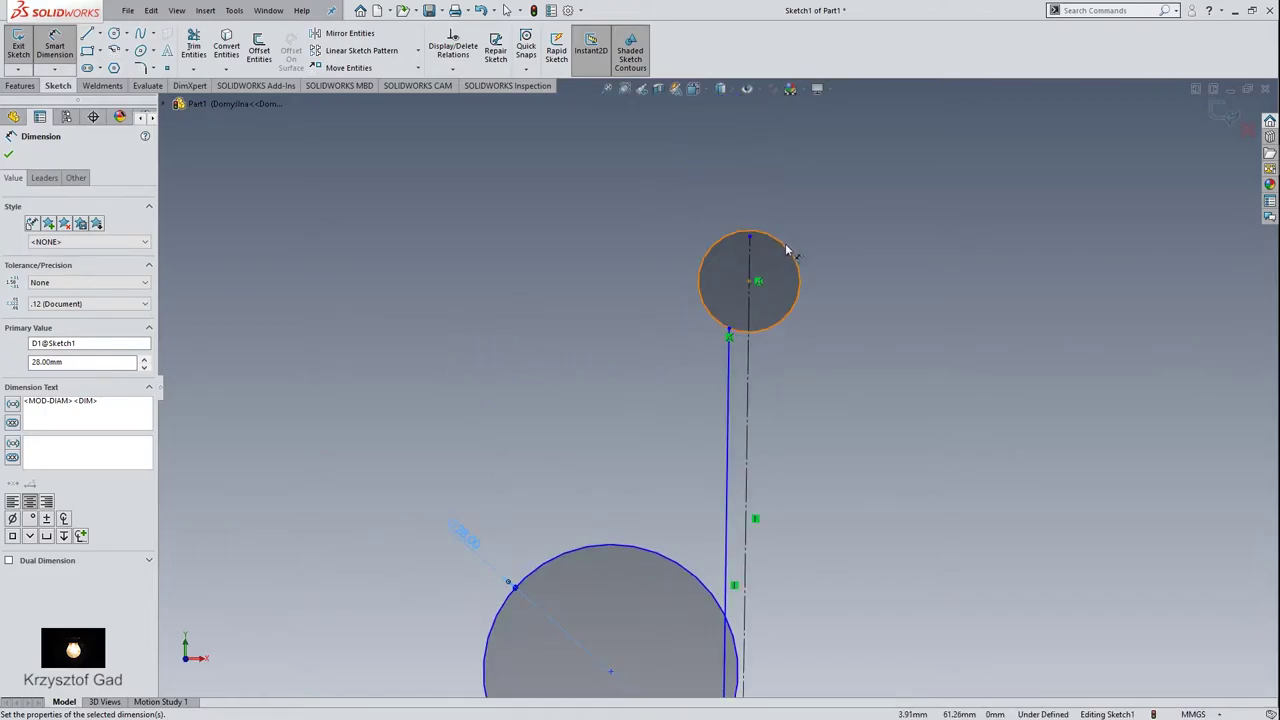
click(786, 250)
click(842, 229)
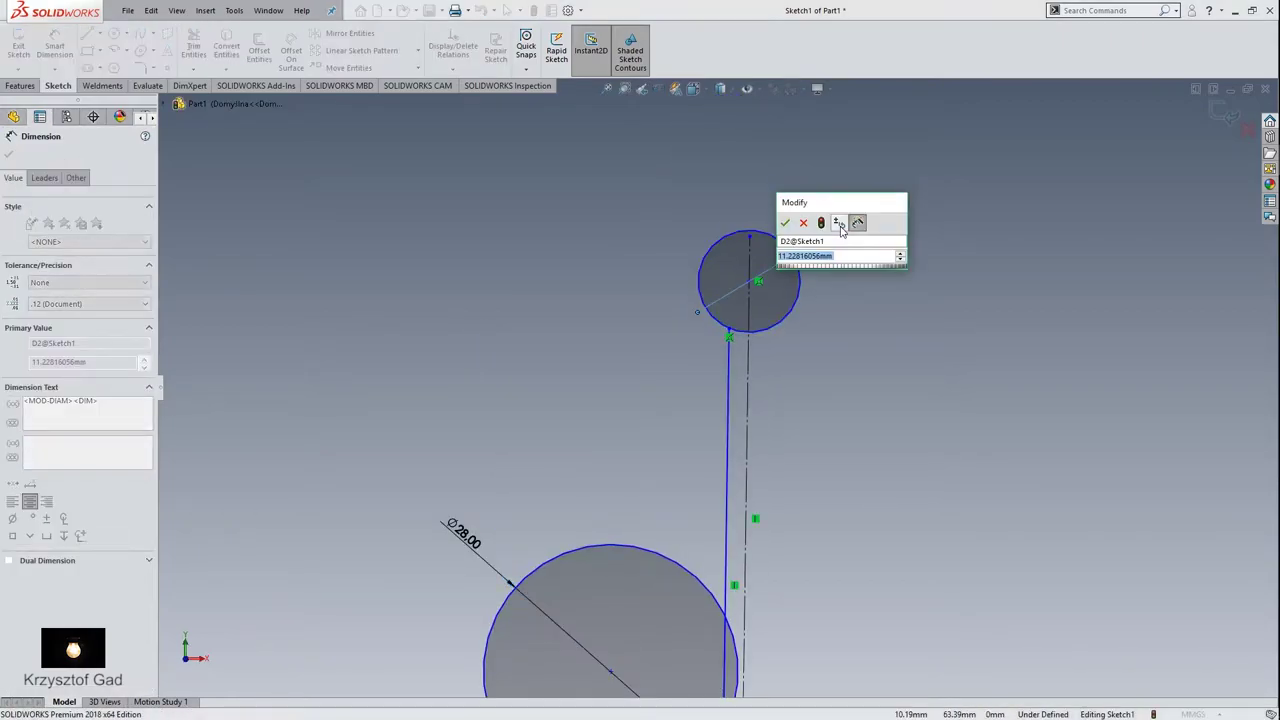
text(6)
key(Return)
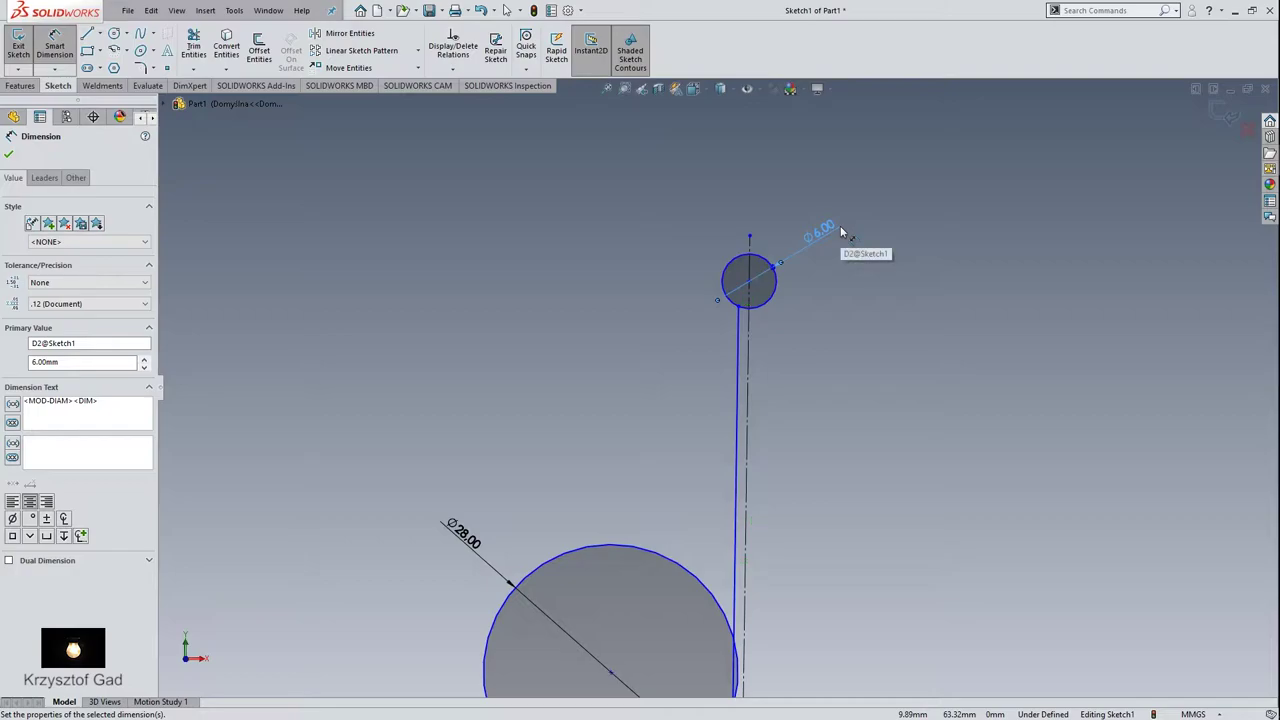
Set a 0.50 mm gap between the solid vertical line and the centreline
click(743, 357)
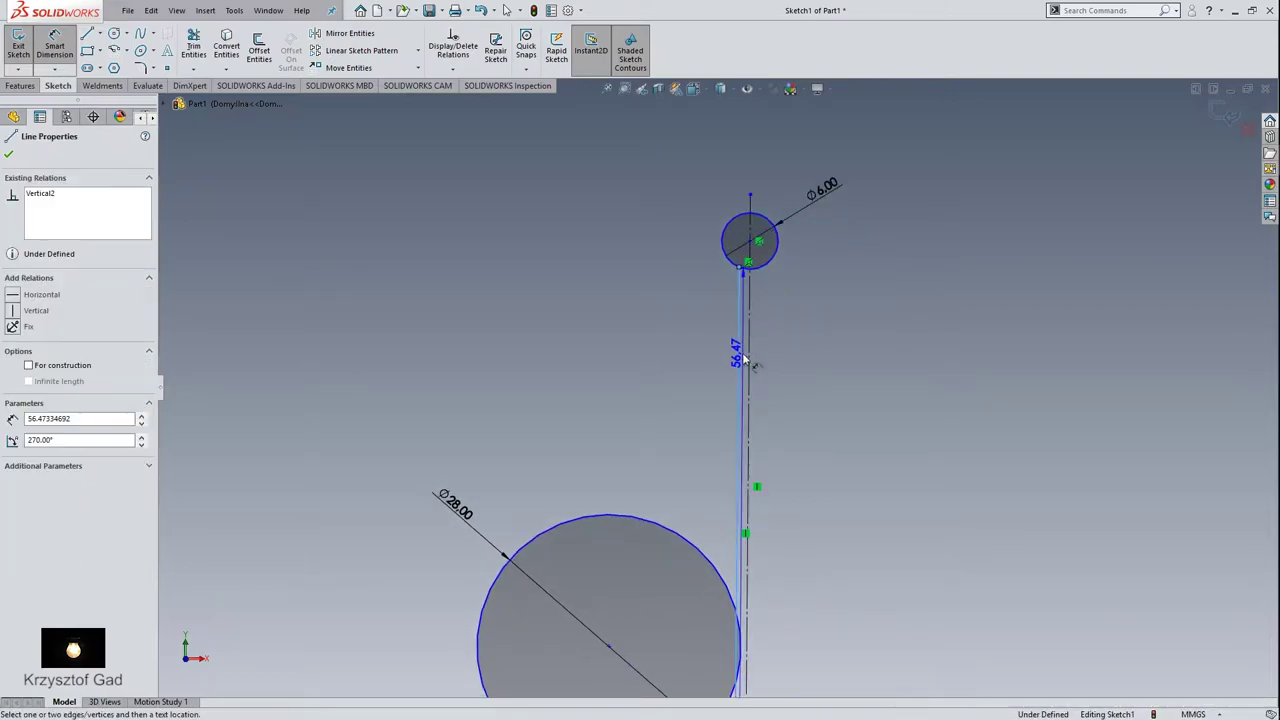
click(748, 355)
click(821, 362)
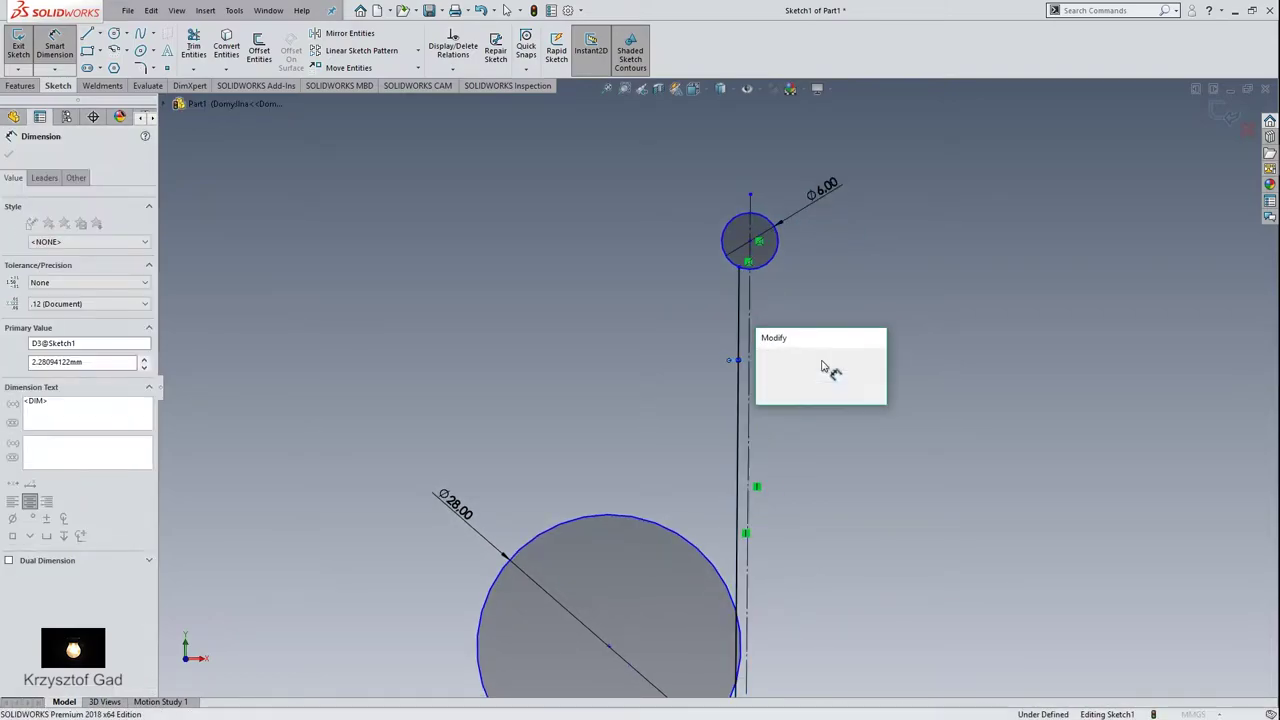
text(0.)
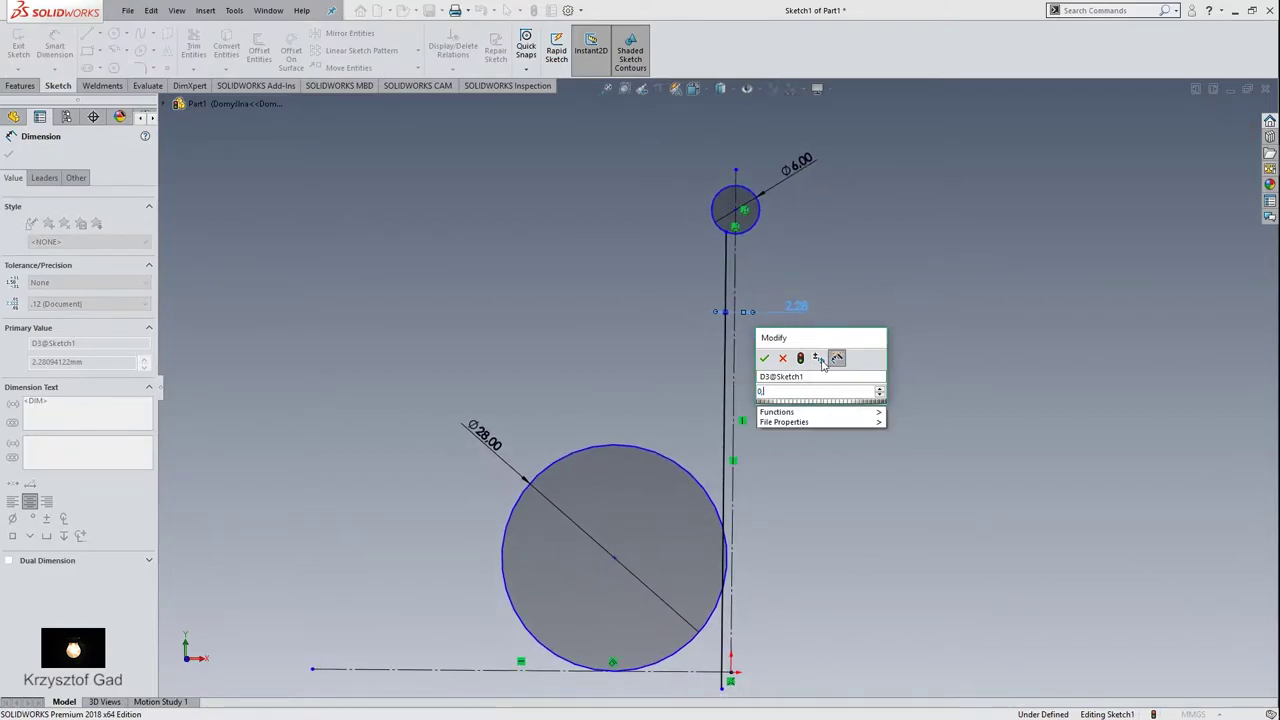
text(5)
key(Return)
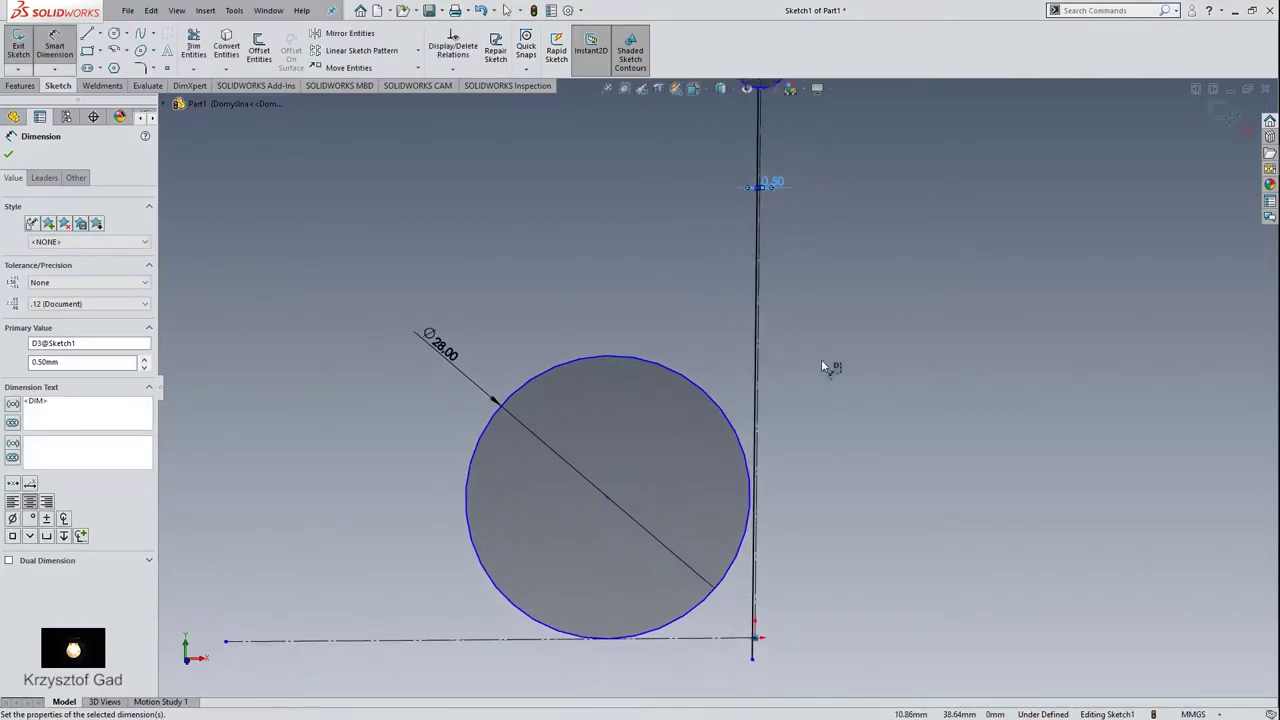
click(745, 449)
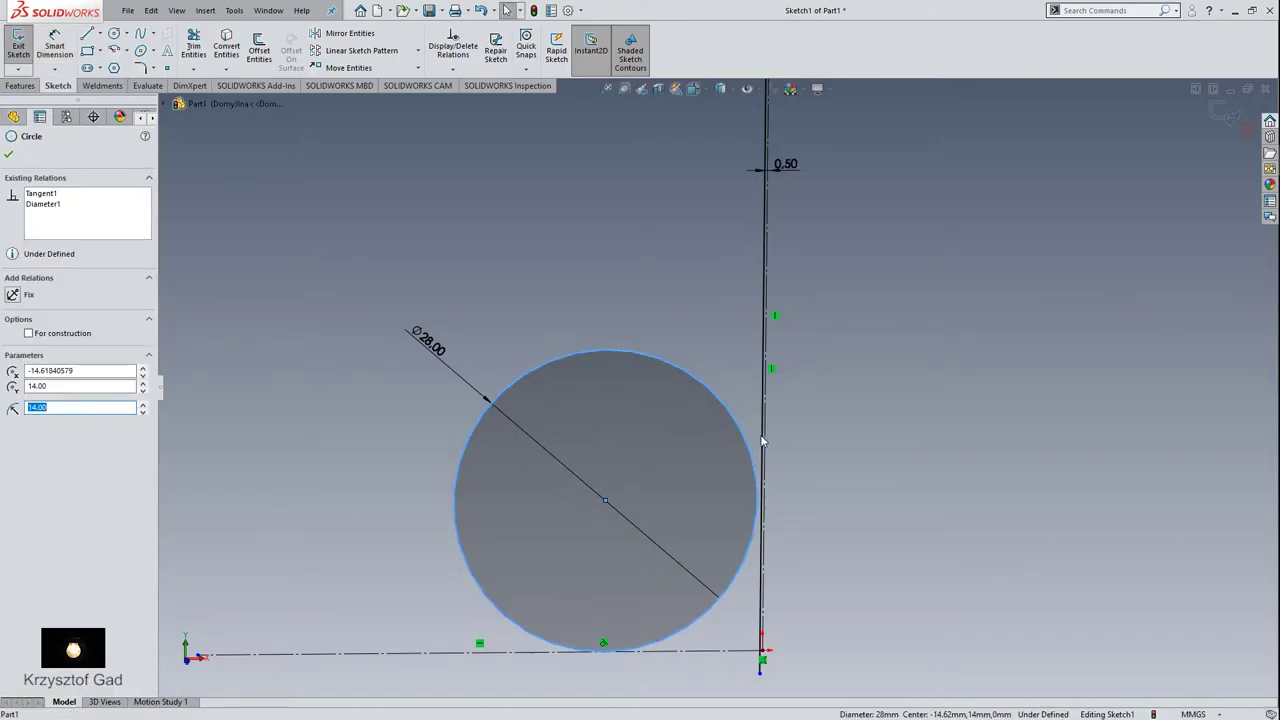
Make the Ø28 circle tangent to the vertical line, then trim away its upper-right arc
ctrl+click(759, 434)
click(801, 377)
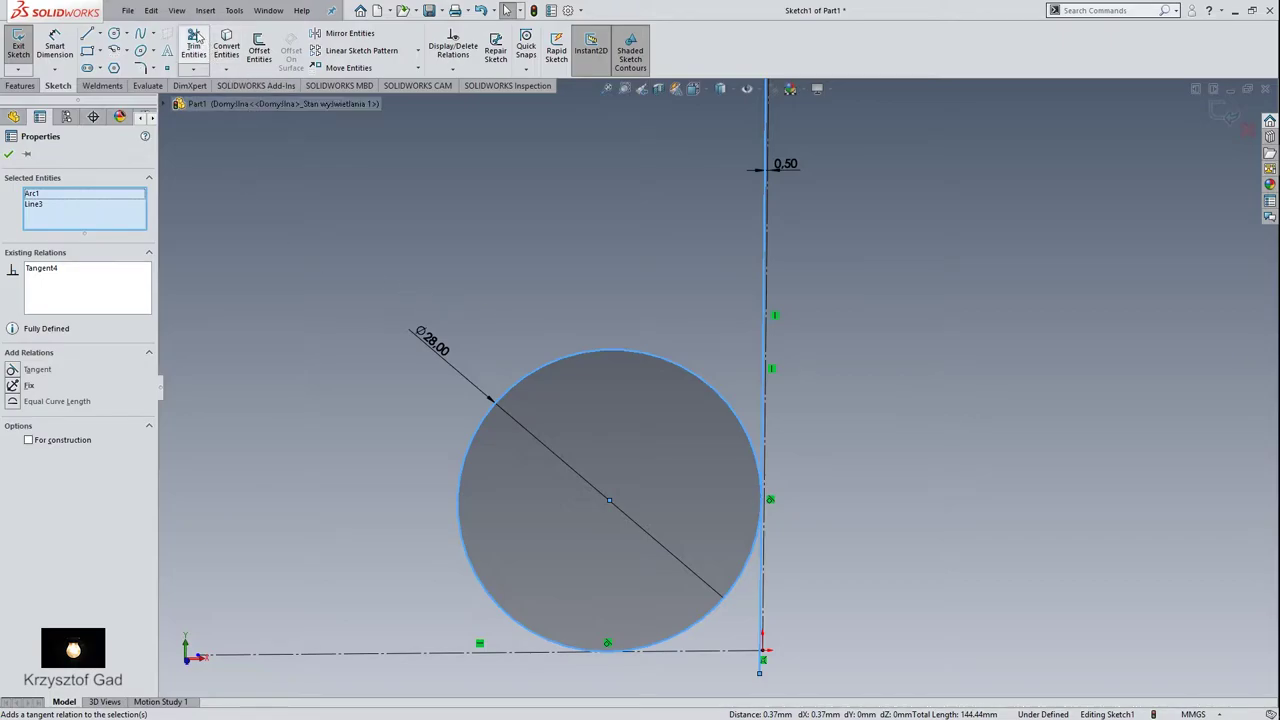
click(196, 40)
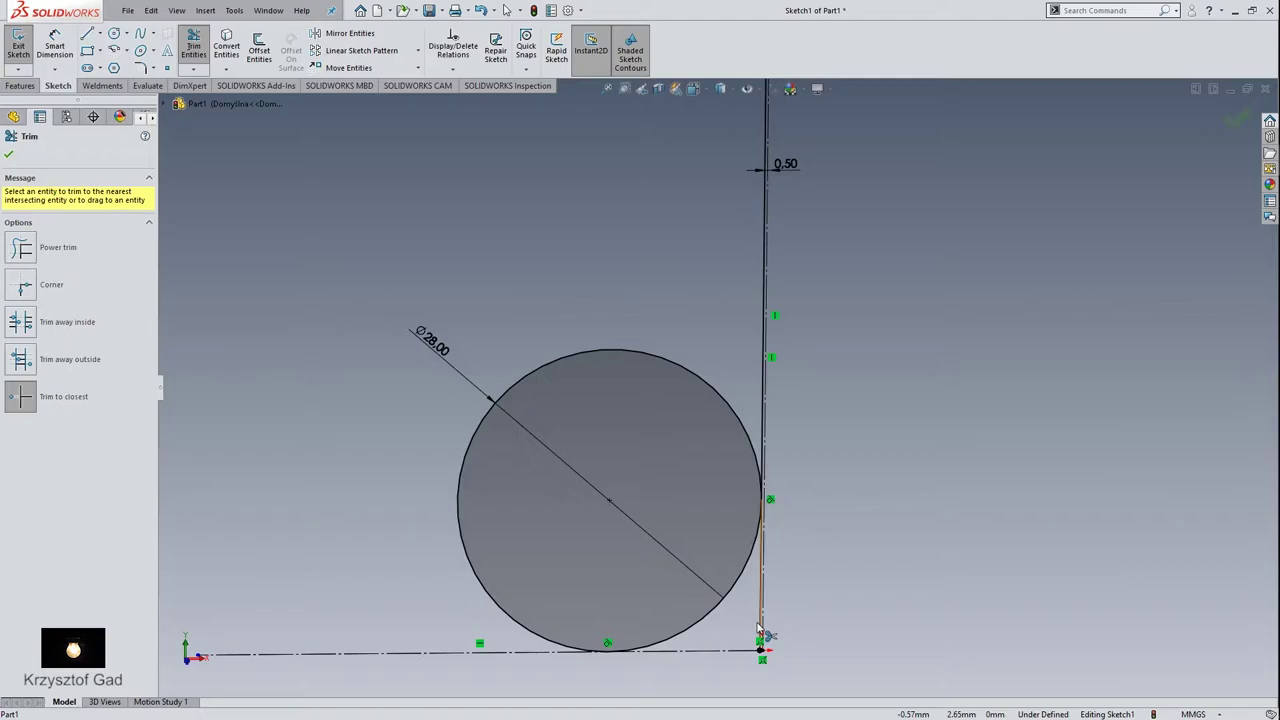
drag(758, 630, 472, 478)
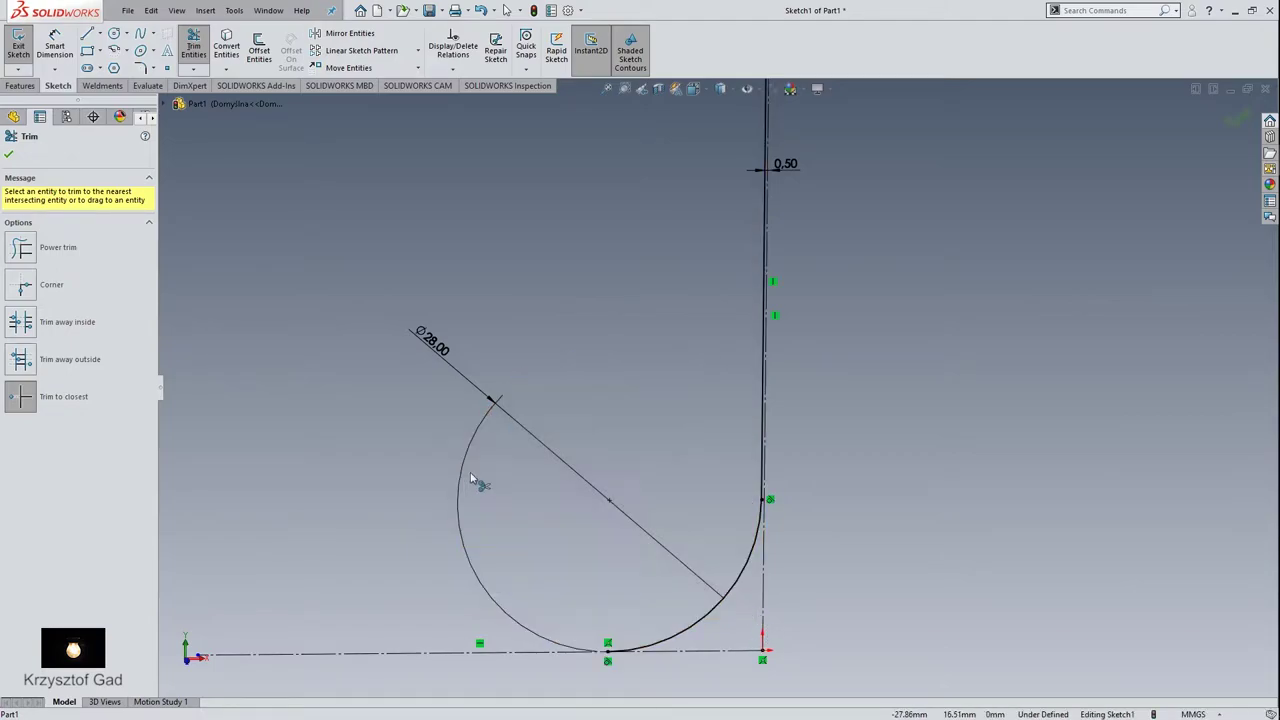
Trim the right half off the small Ø6 circle, leaving a left half-arc
scroll(697, 386, down, 2)
scroll(743, 397, down, 4)
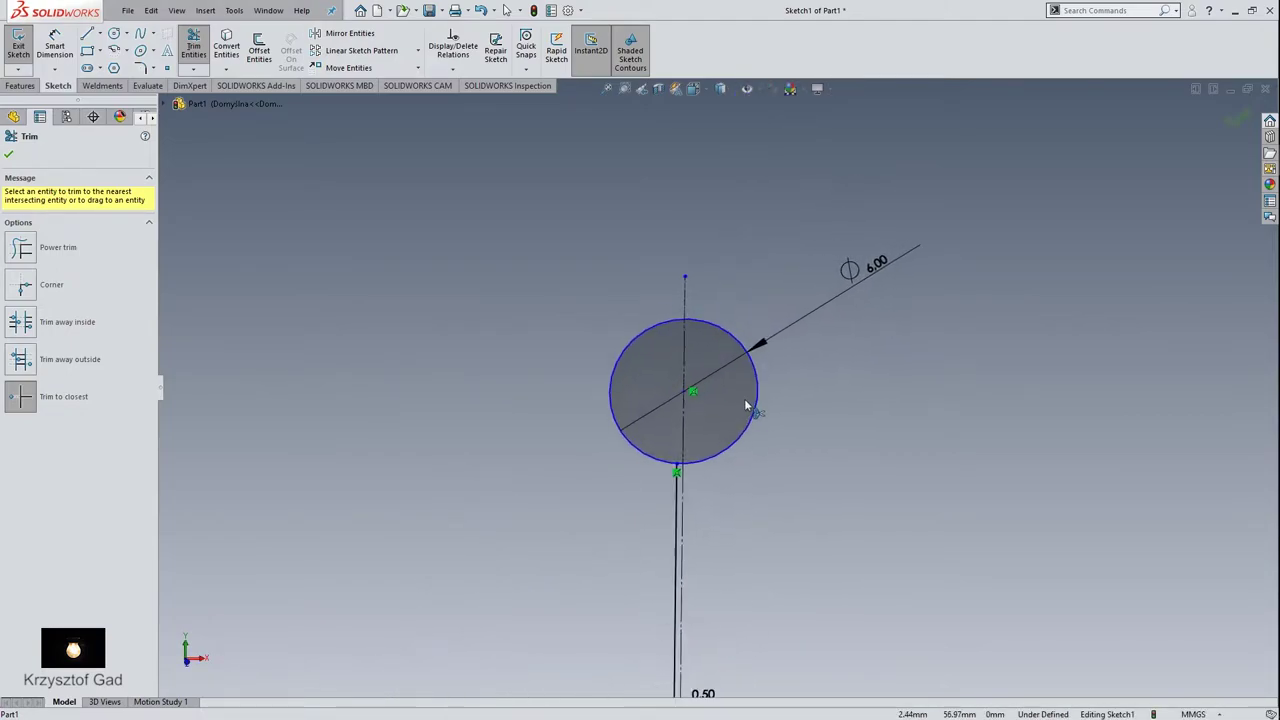
drag(757, 420, 748, 368)
middle_drag(748, 368, 700, 534)
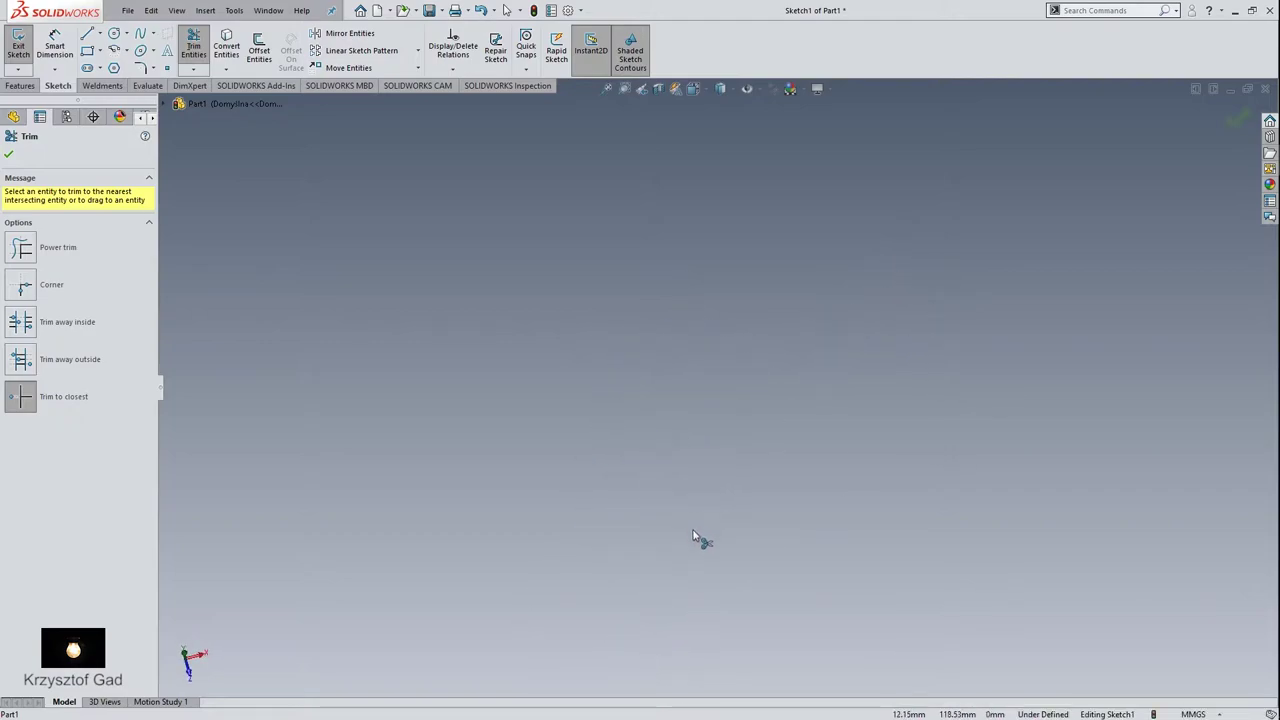
key(Up)
key(Up)
key(Up)
key(Up)
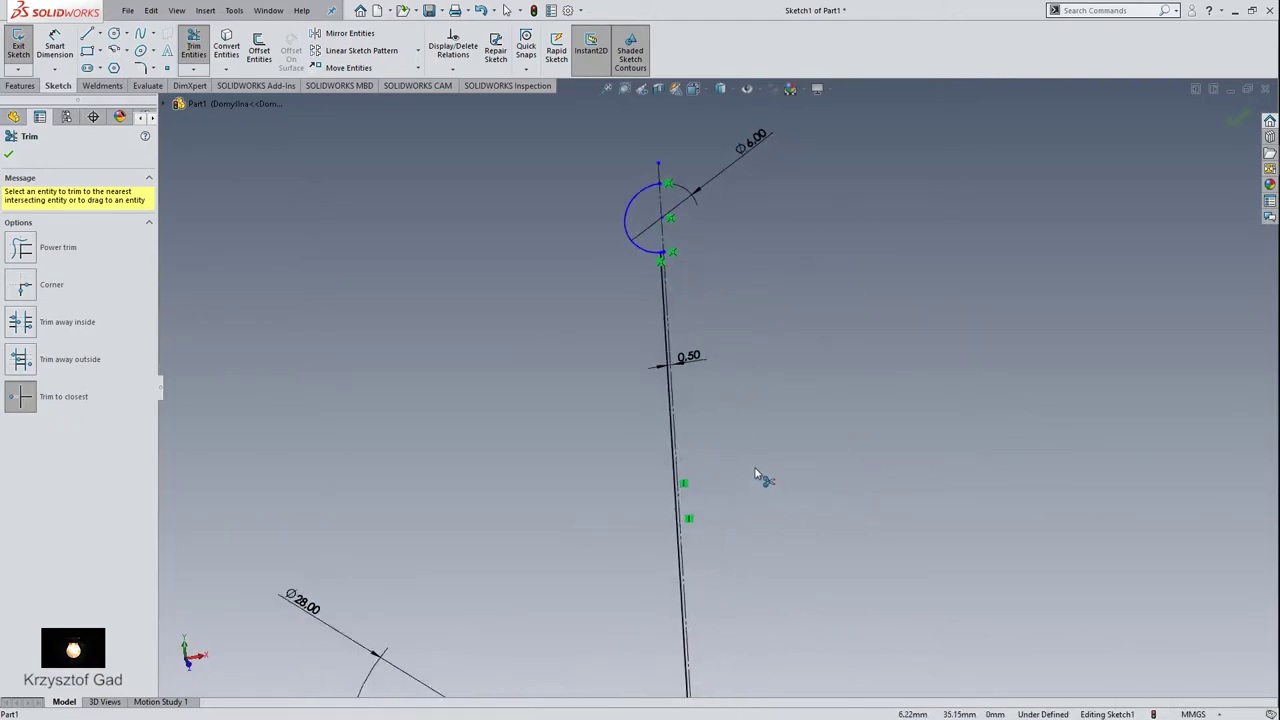
key(Up)
scroll(735, 500, down, 3)
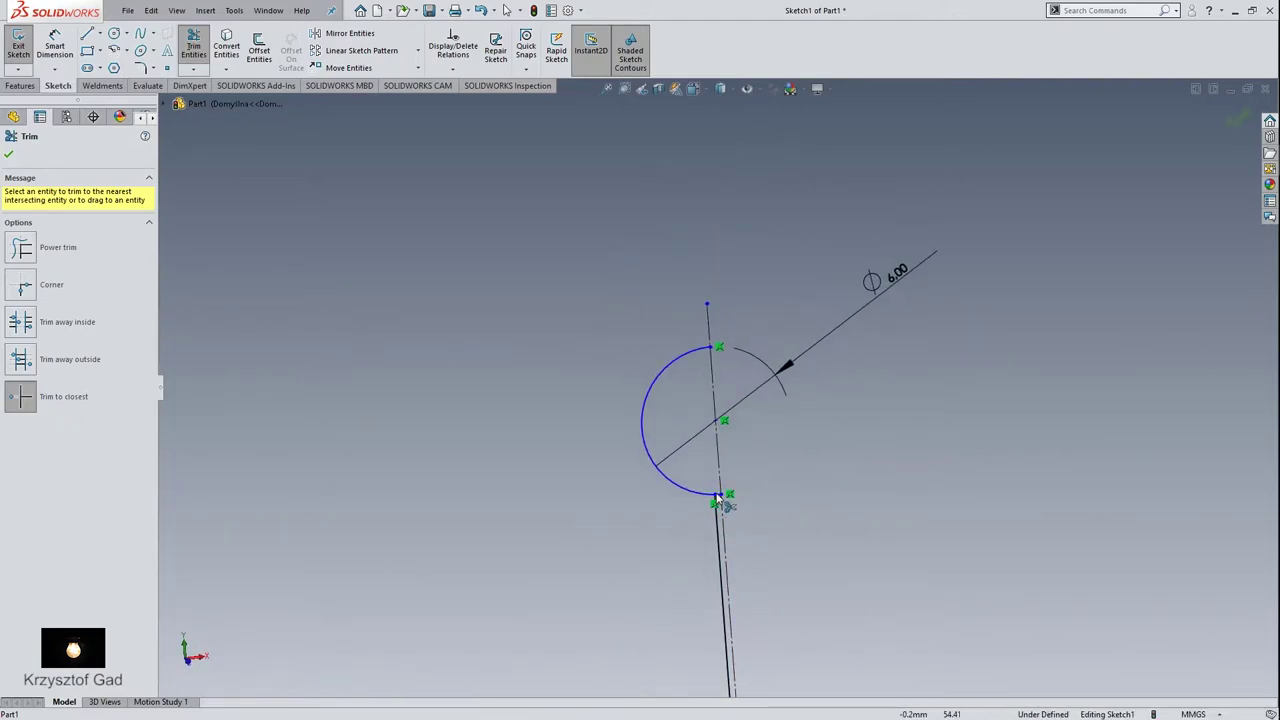
scroll(751, 523, down, 3)
scroll(751, 530, down, 2)
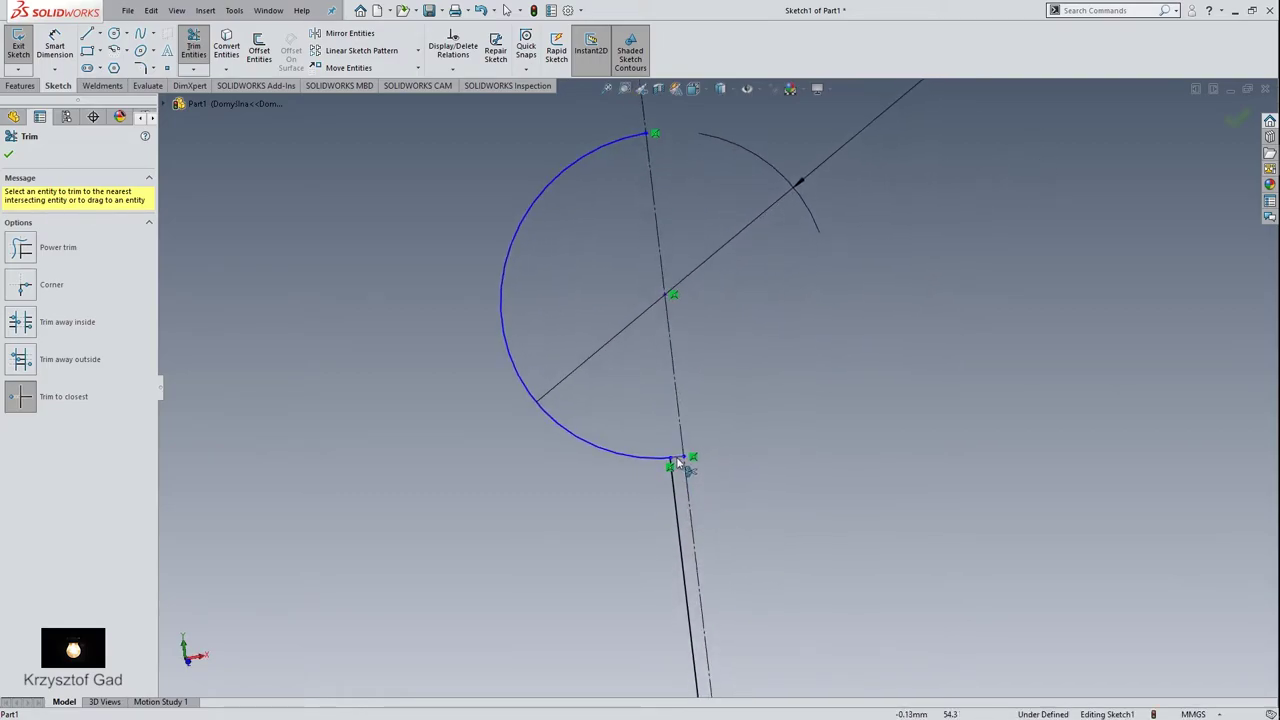
click(10, 155)
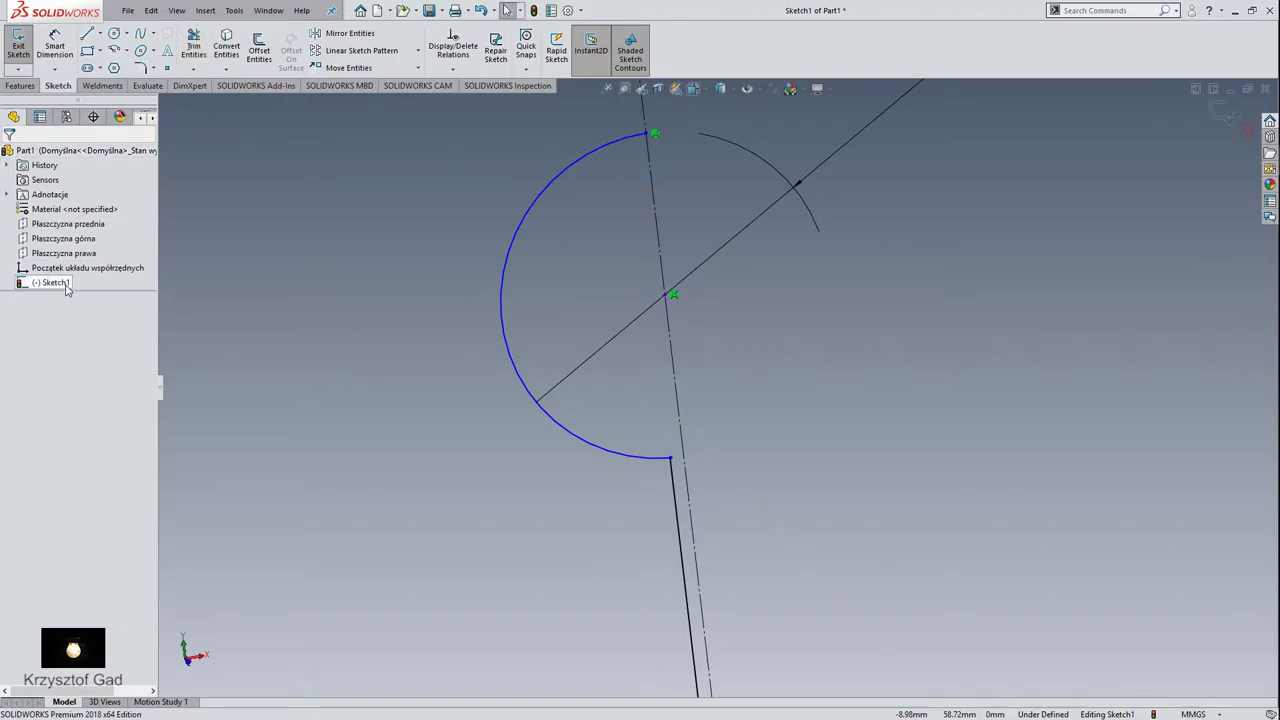
Add a 3 mm sketch fillet where the Ø6 half-arc meets the vertical line
right_click(67, 286)
click(99, 266)
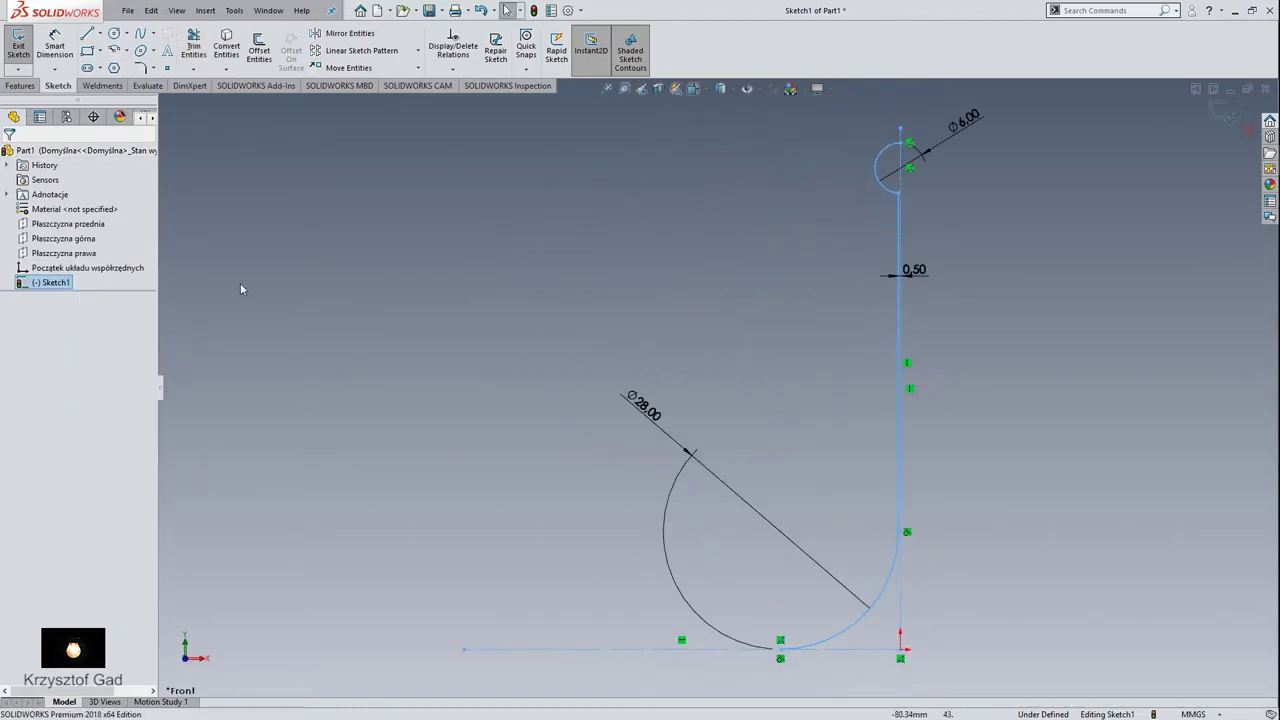
key(f)
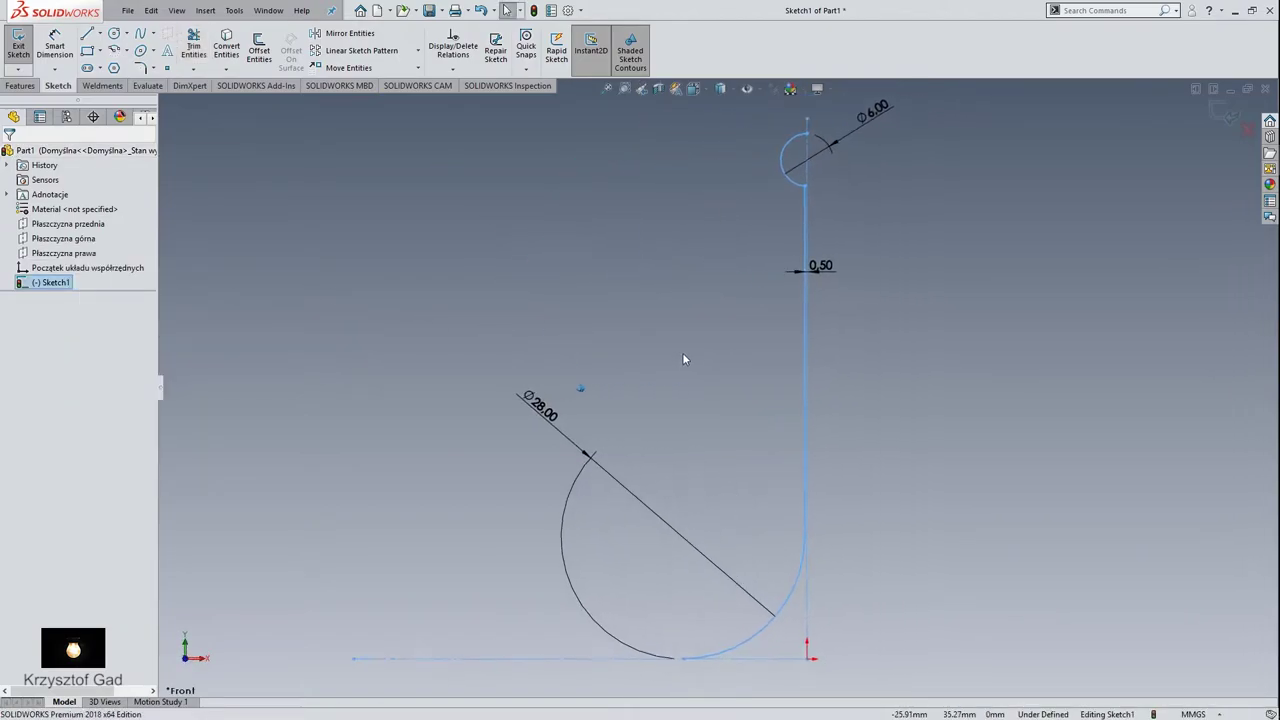
click(267, 117)
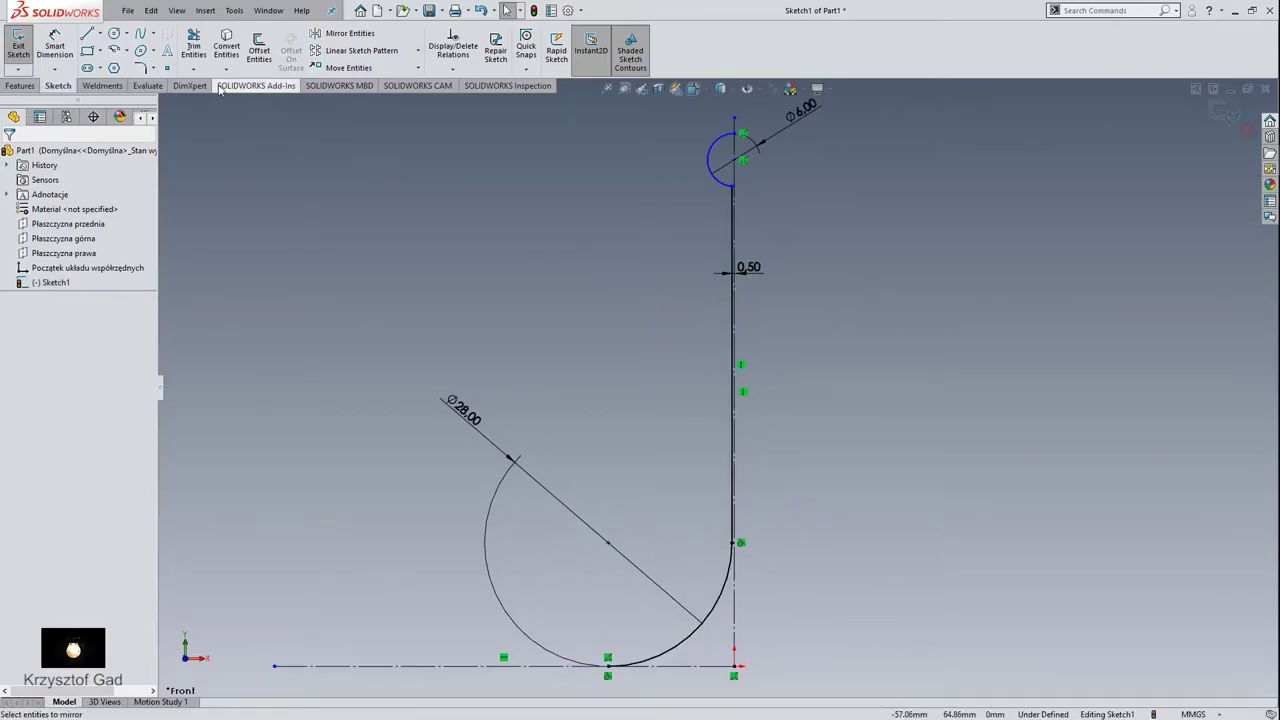
click(142, 68)
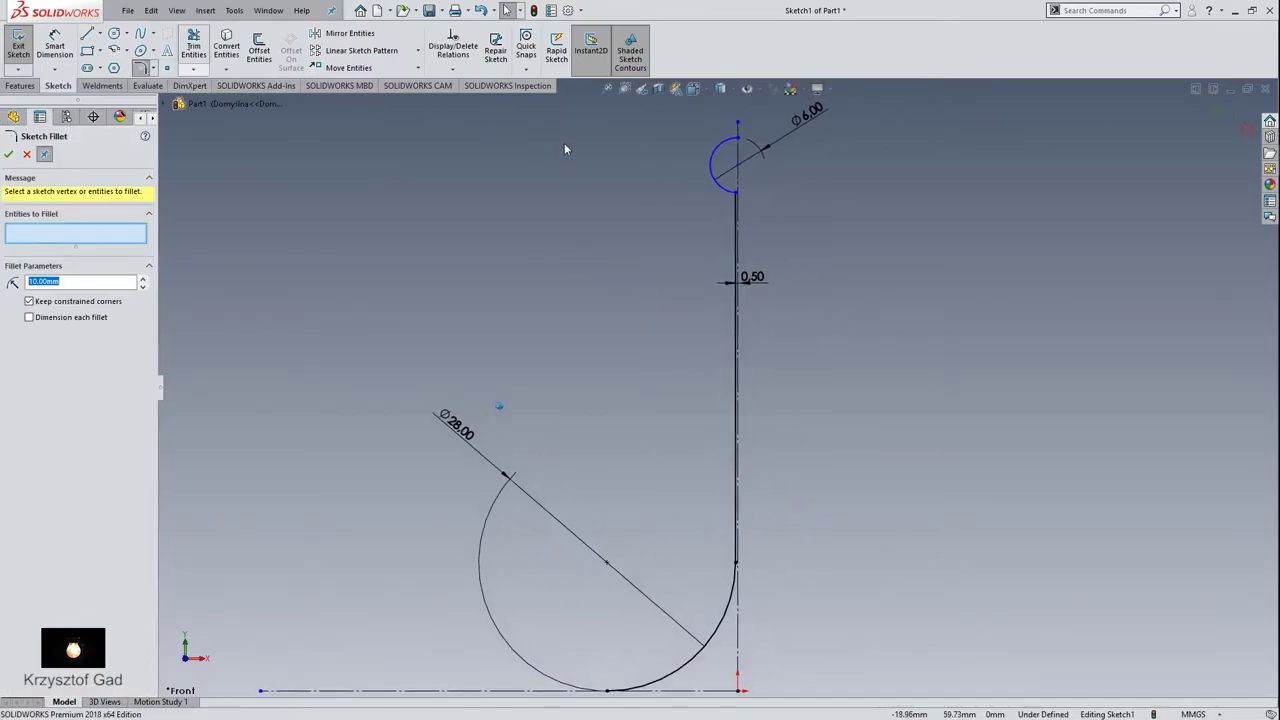
scroll(805, 105, down, 2)
scroll(564, 141, down, 3)
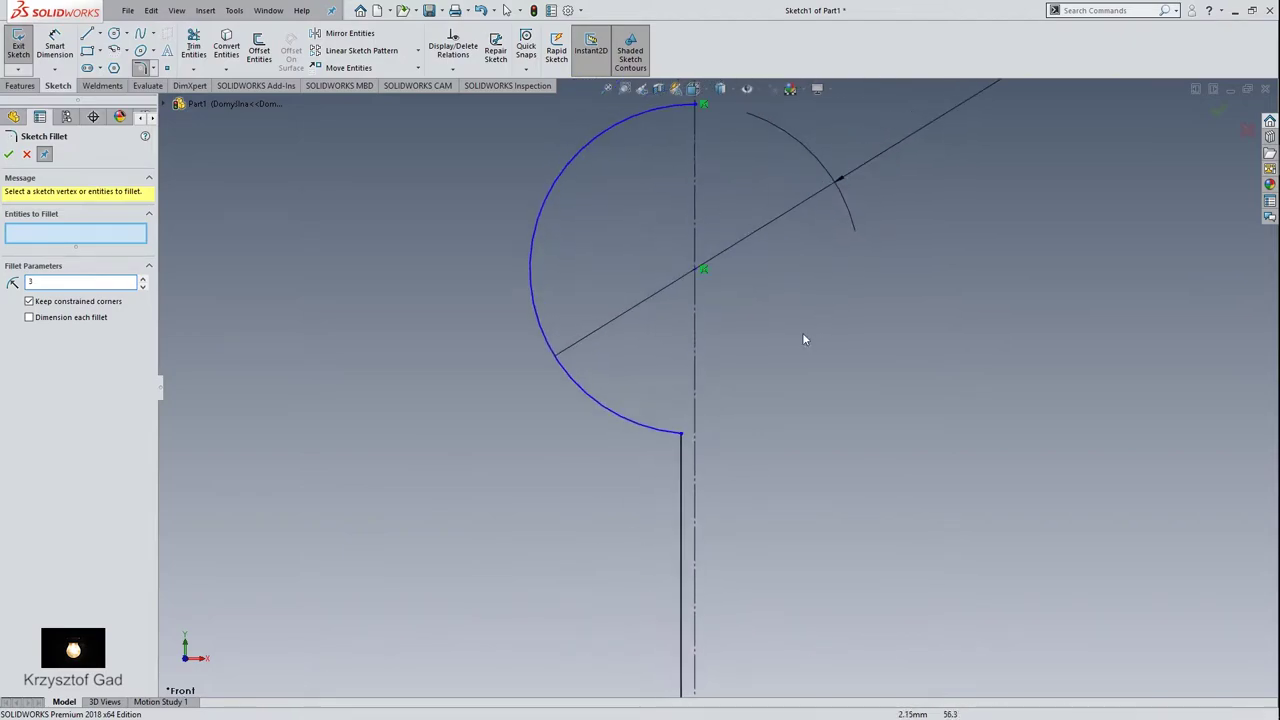
click(681, 453)
click(666, 434)
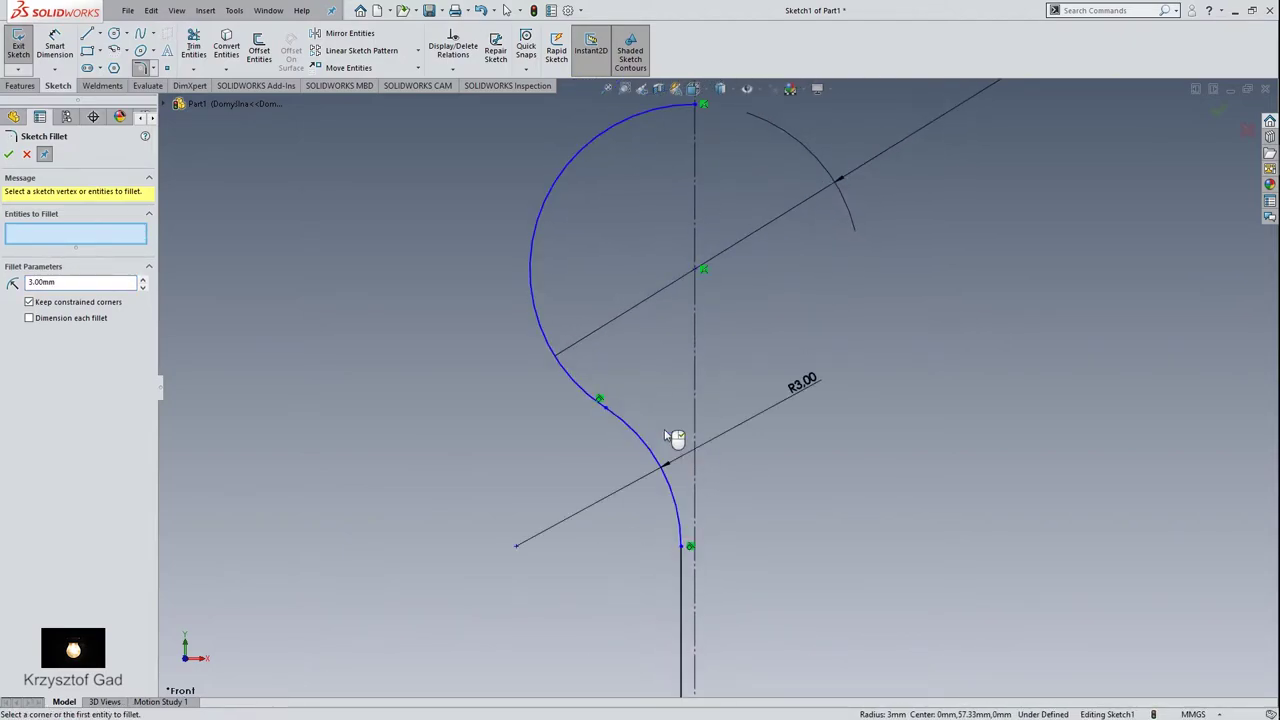
click(64, 58)
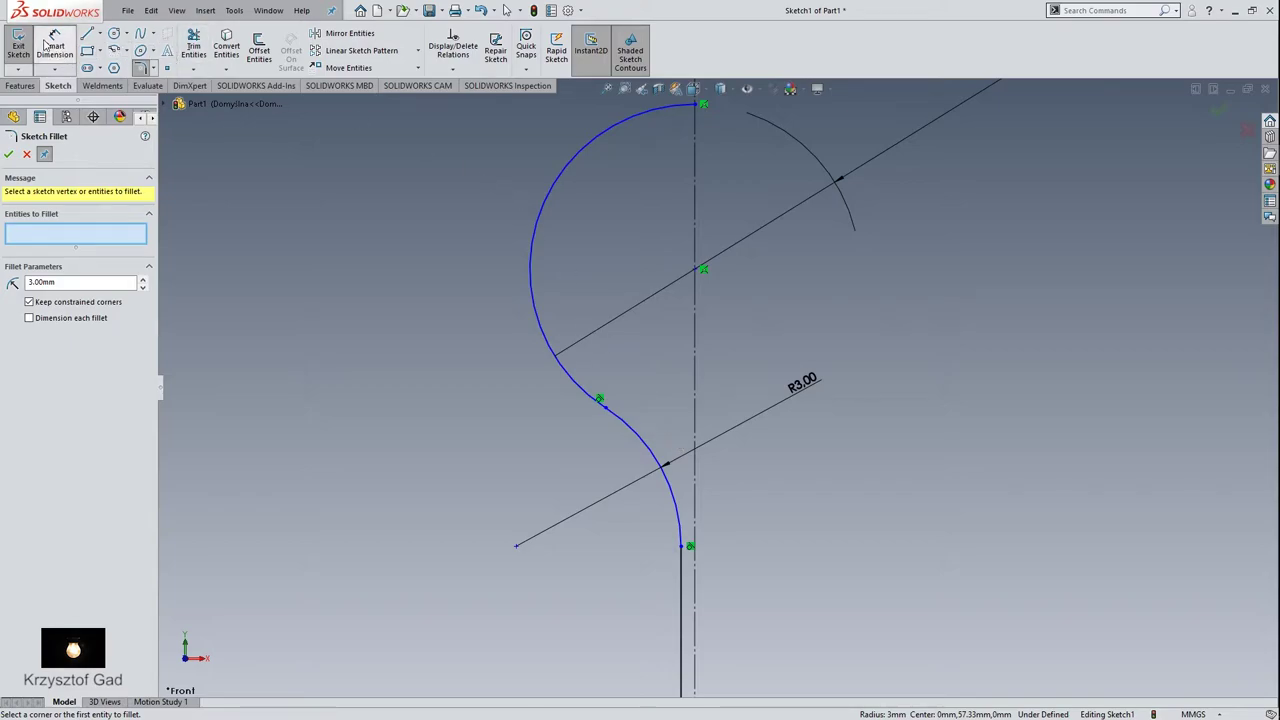
Dimension the shank from the large arc's tangent point to the fillet end at 31.50 mm
click(517, 547)
scroll(543, 568, down, 2)
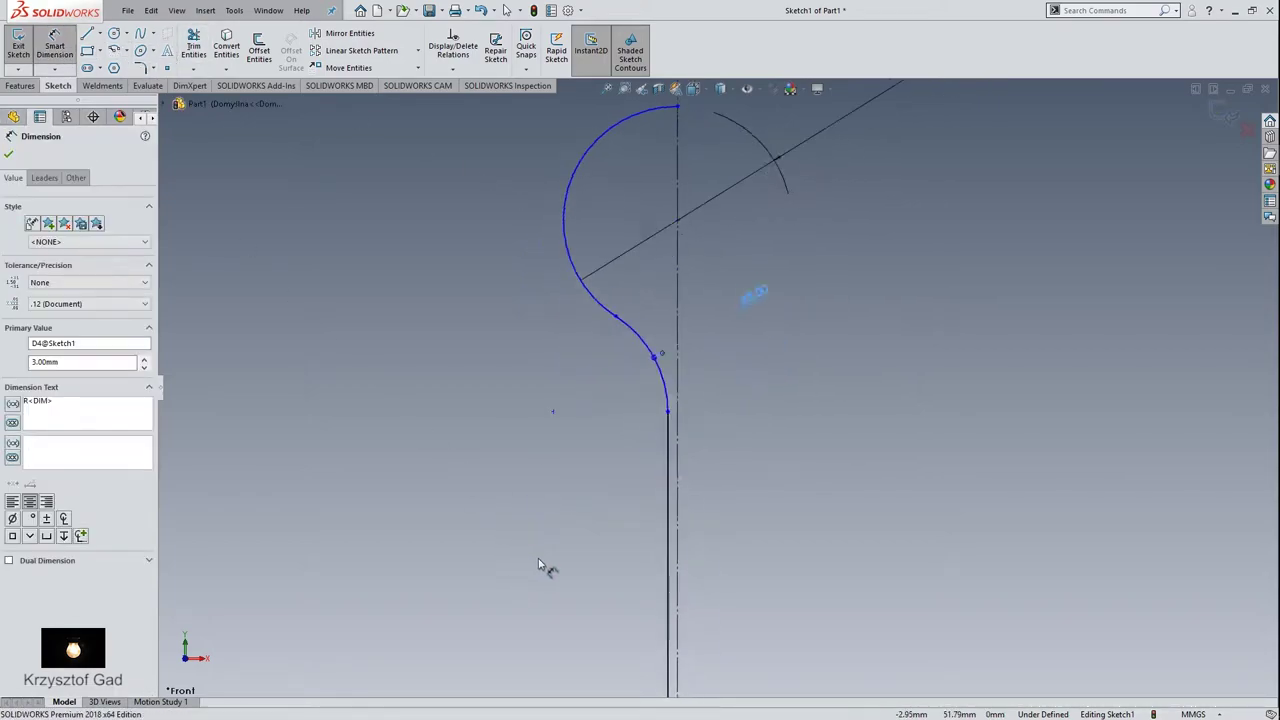
scroll(557, 563, down, 2)
scroll(586, 563, down, 2)
scroll(600, 568, up, 1)
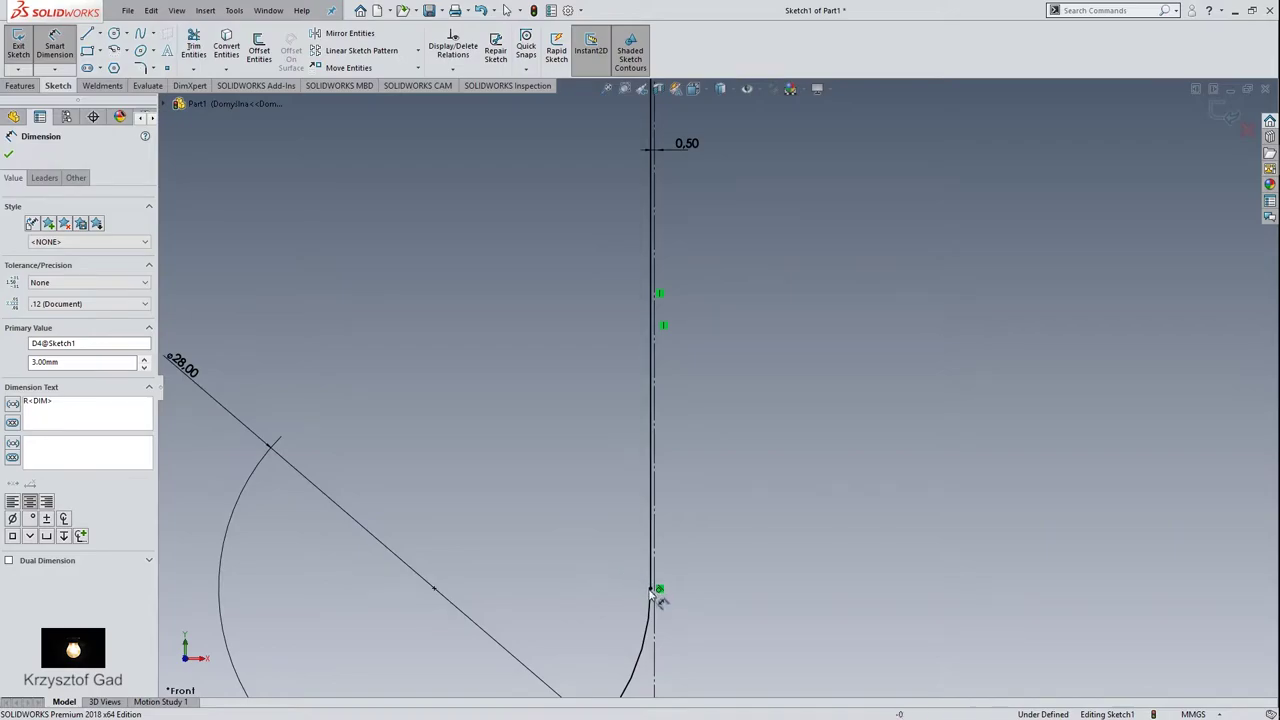
click(655, 590)
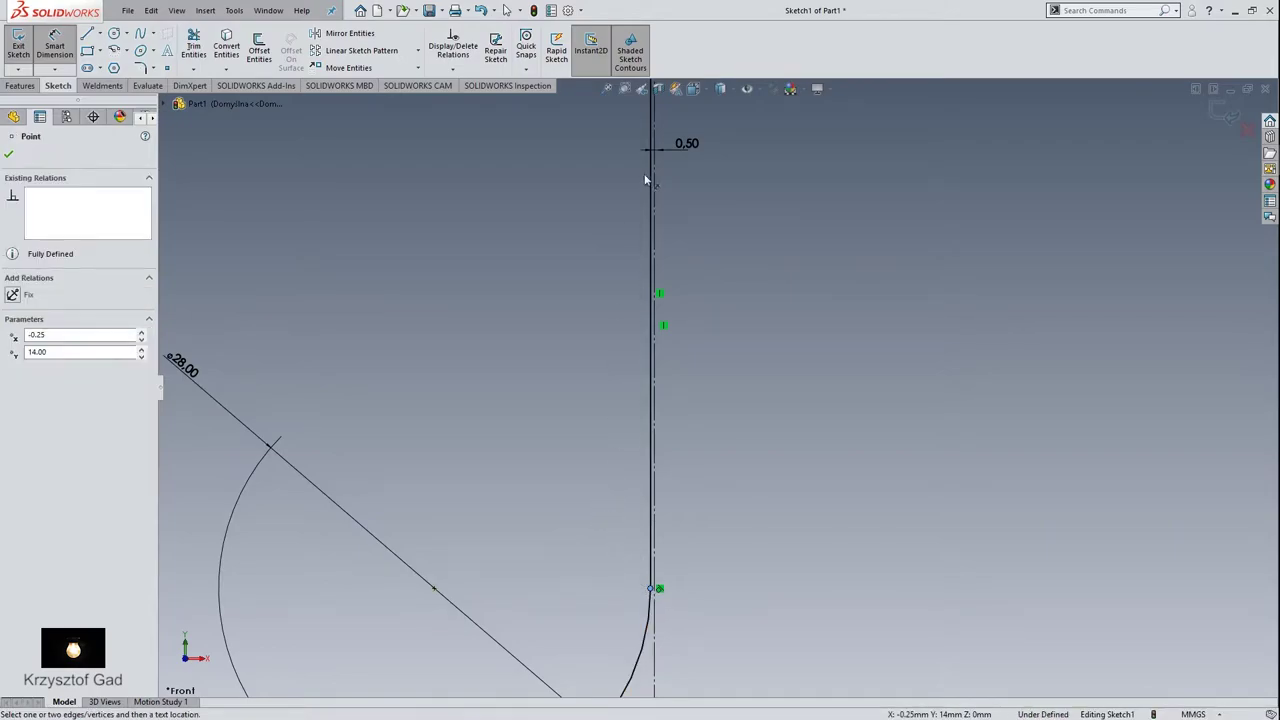
ctrl+middle_drag(645, 180, 624, 208)
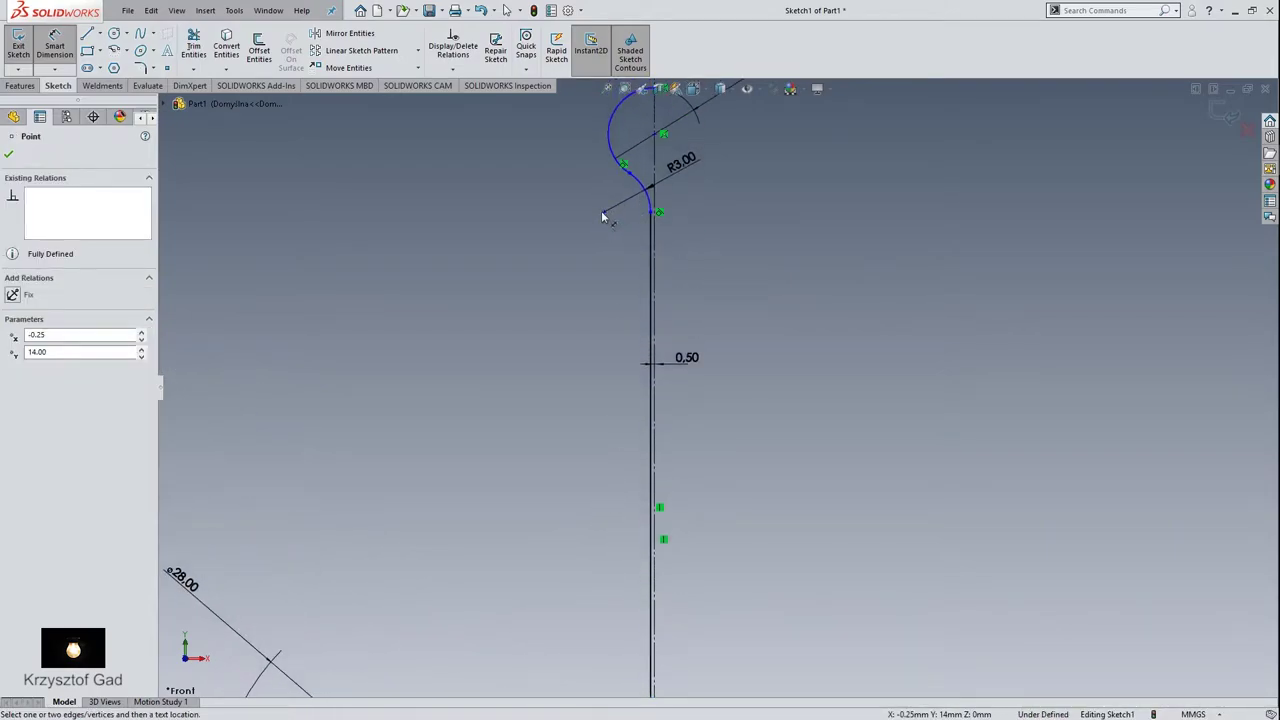
click(604, 212)
click(510, 352)
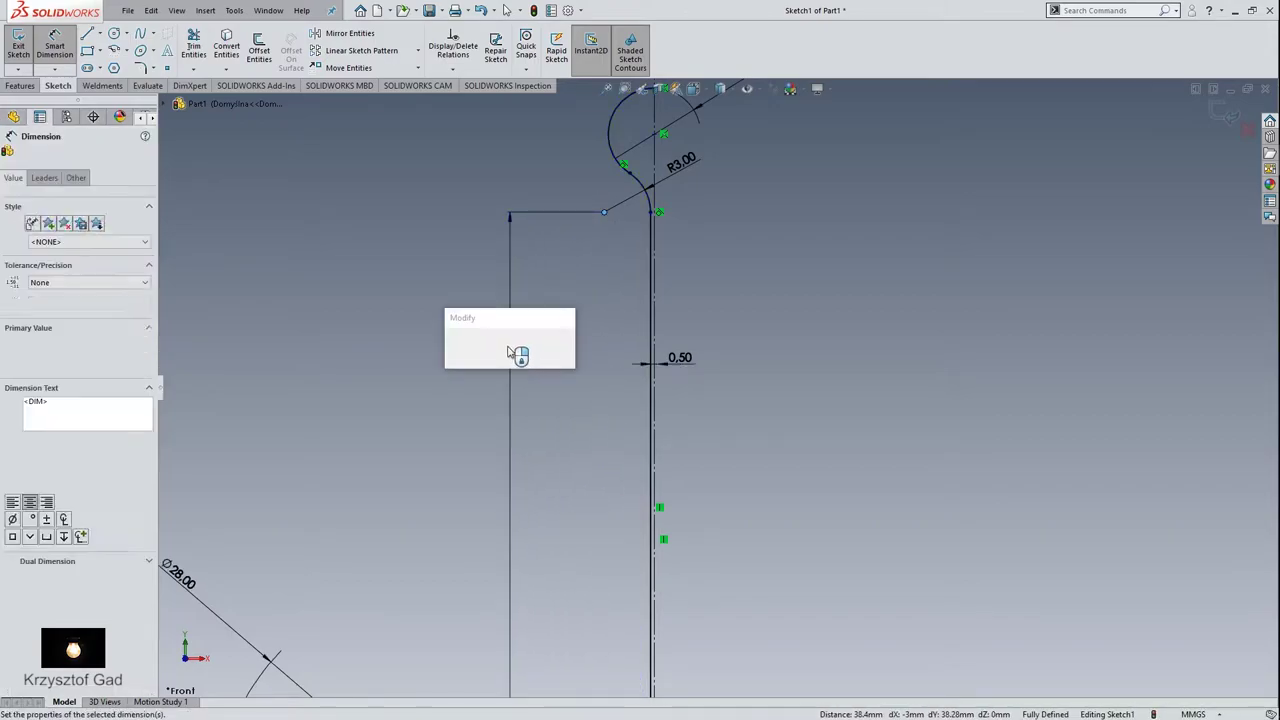
text(40)
key(Return)
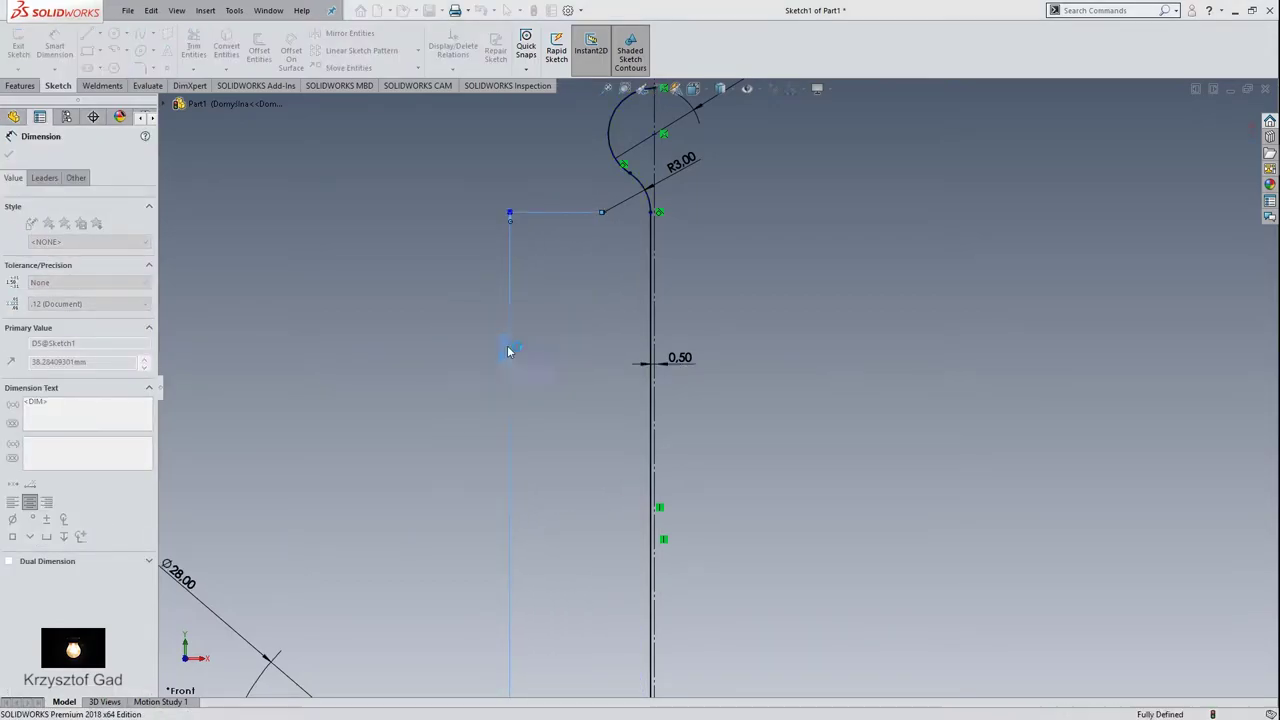
scroll(507, 345, up, 3)
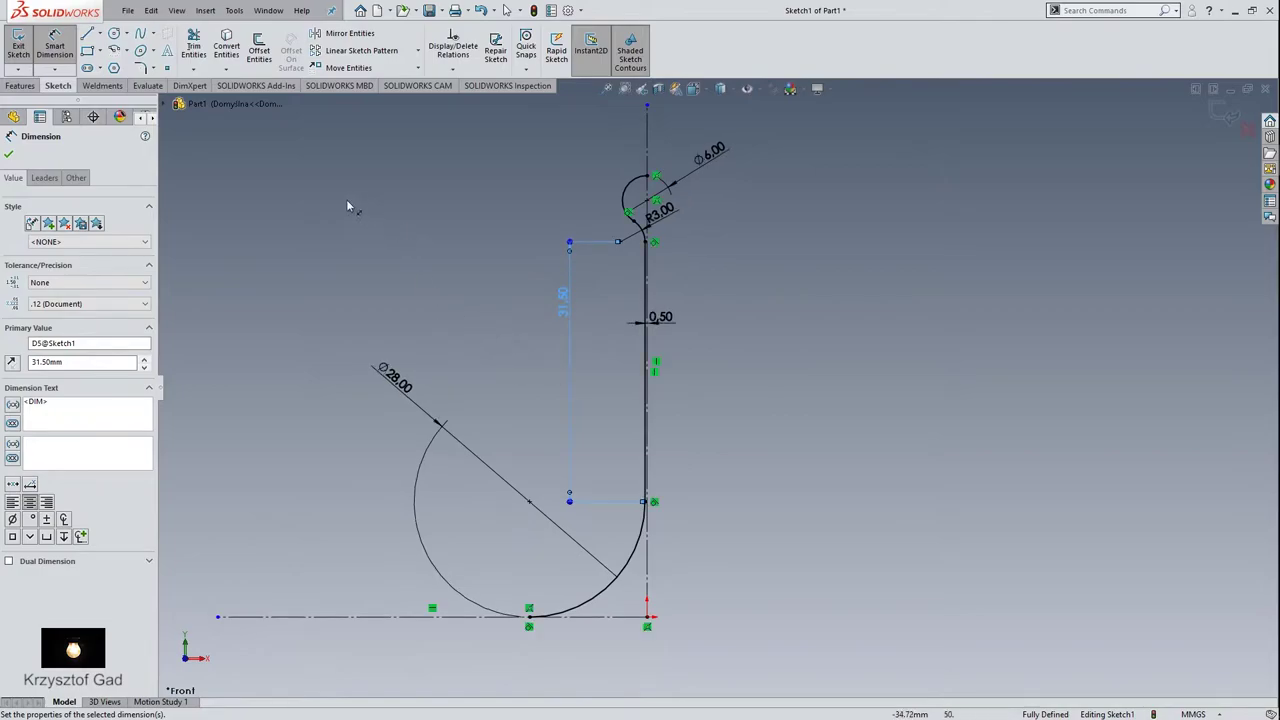
click(8, 156)
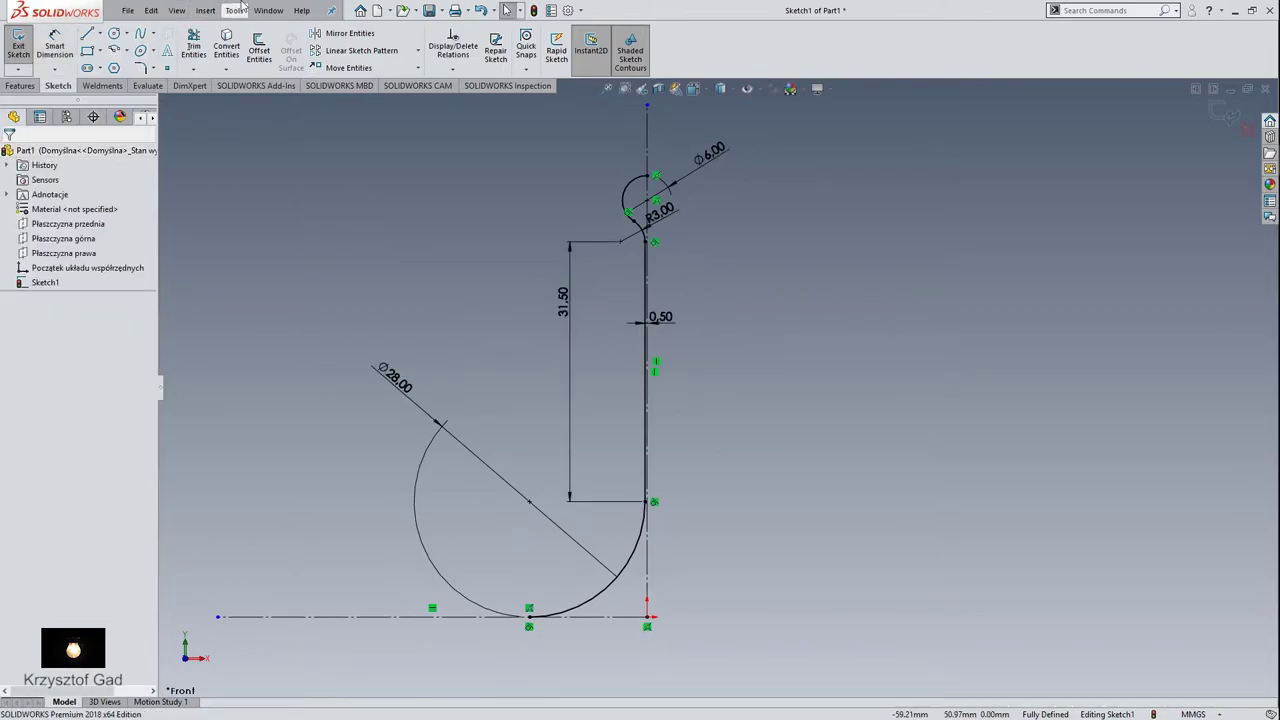
Mirror the large arc, small arc, R3 fillet and stem line about centreline Line1
click(335, 33)
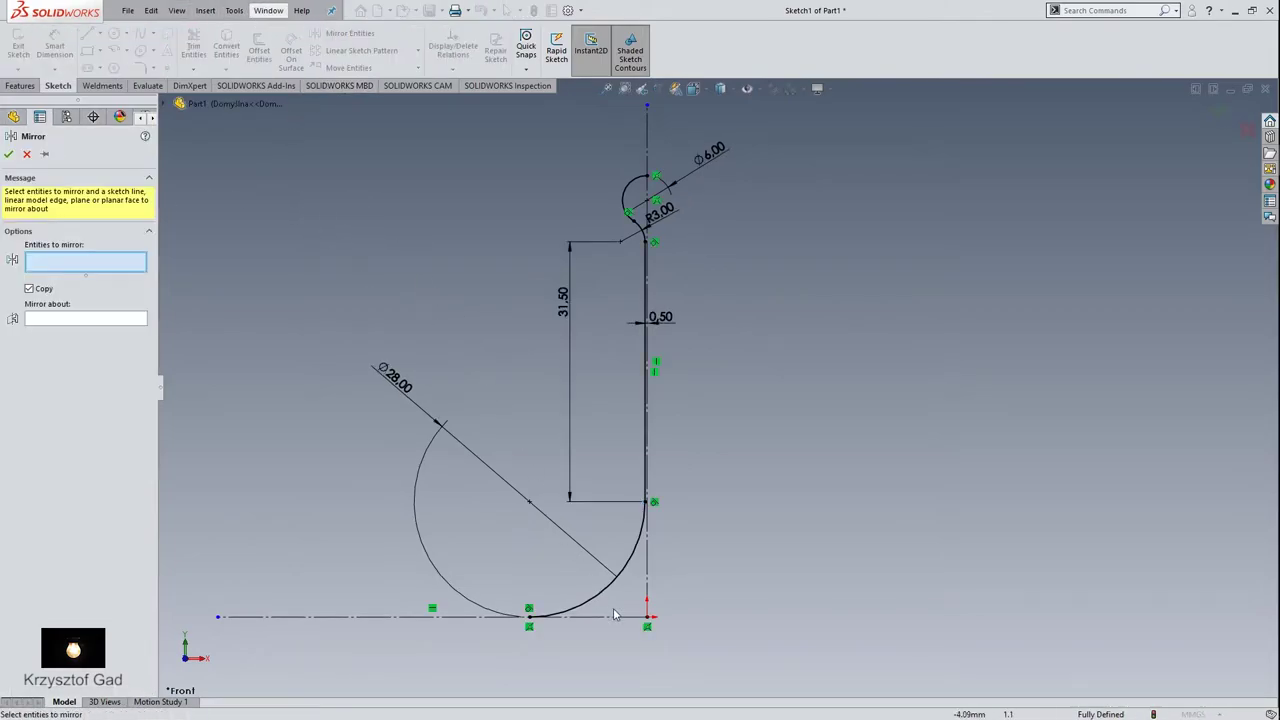
click(628, 575)
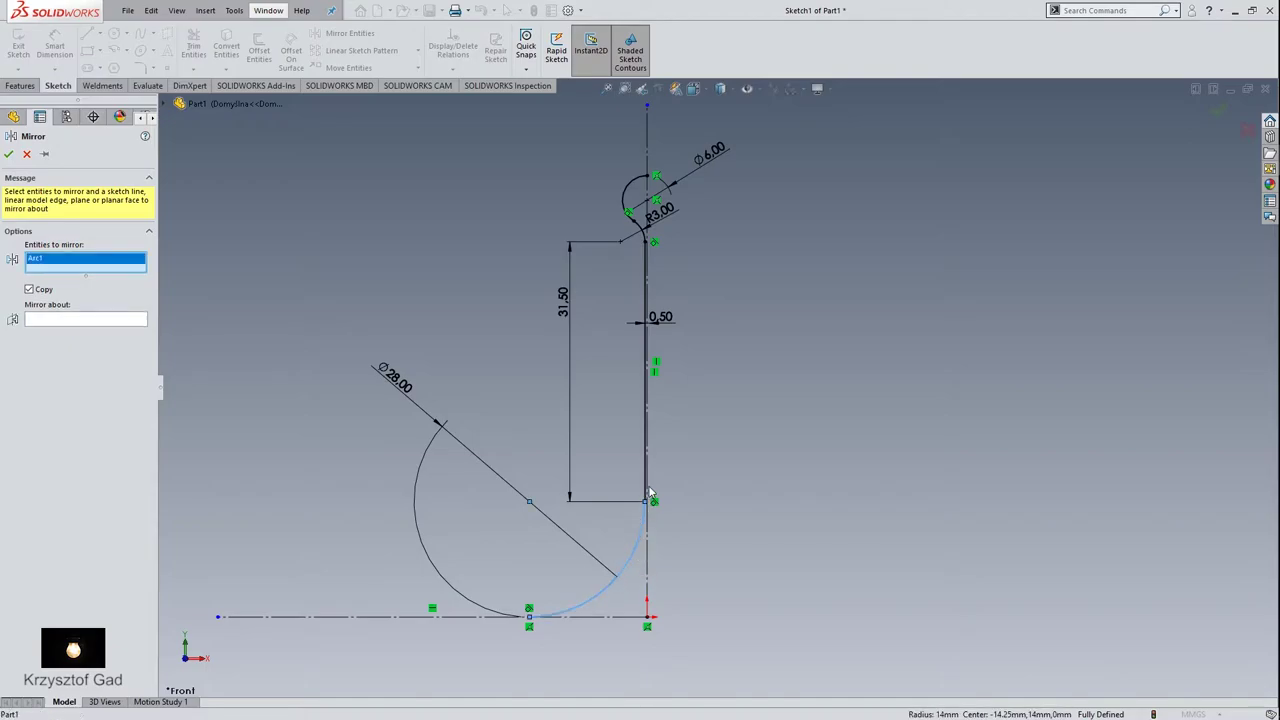
scroll(650, 482, down, 2)
scroll(660, 438, down, 3)
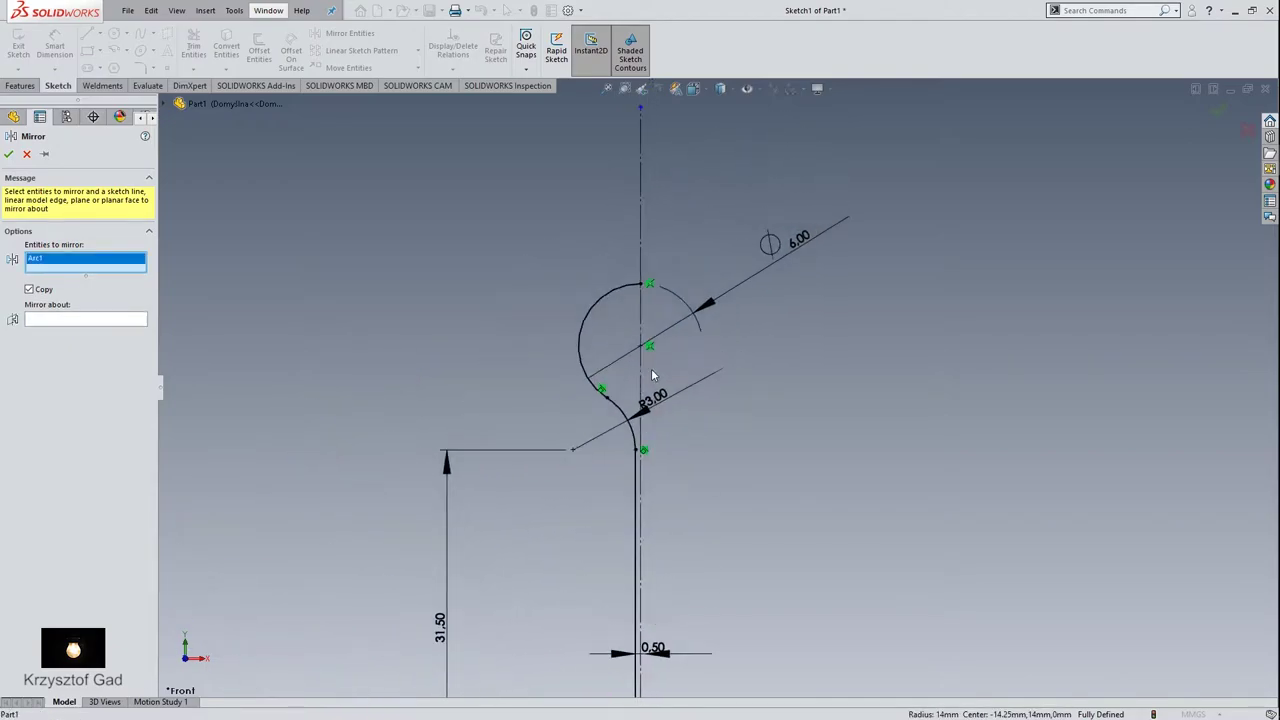
click(603, 313)
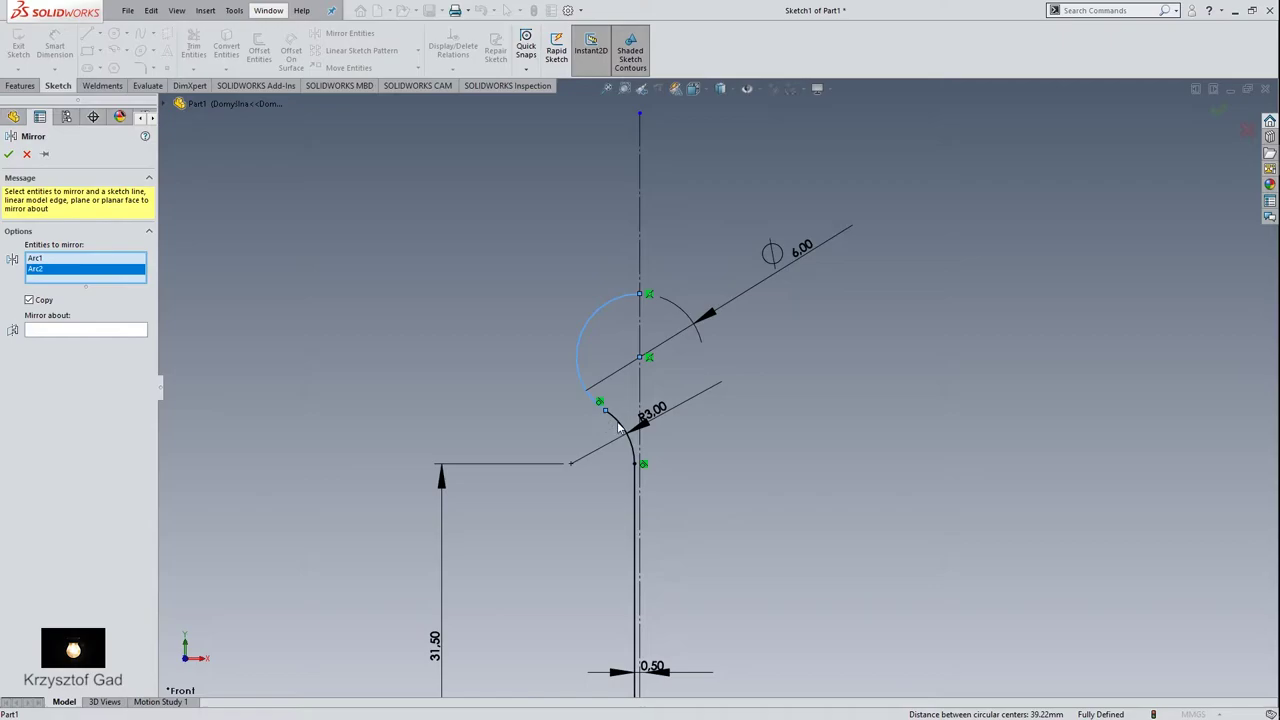
click(617, 421)
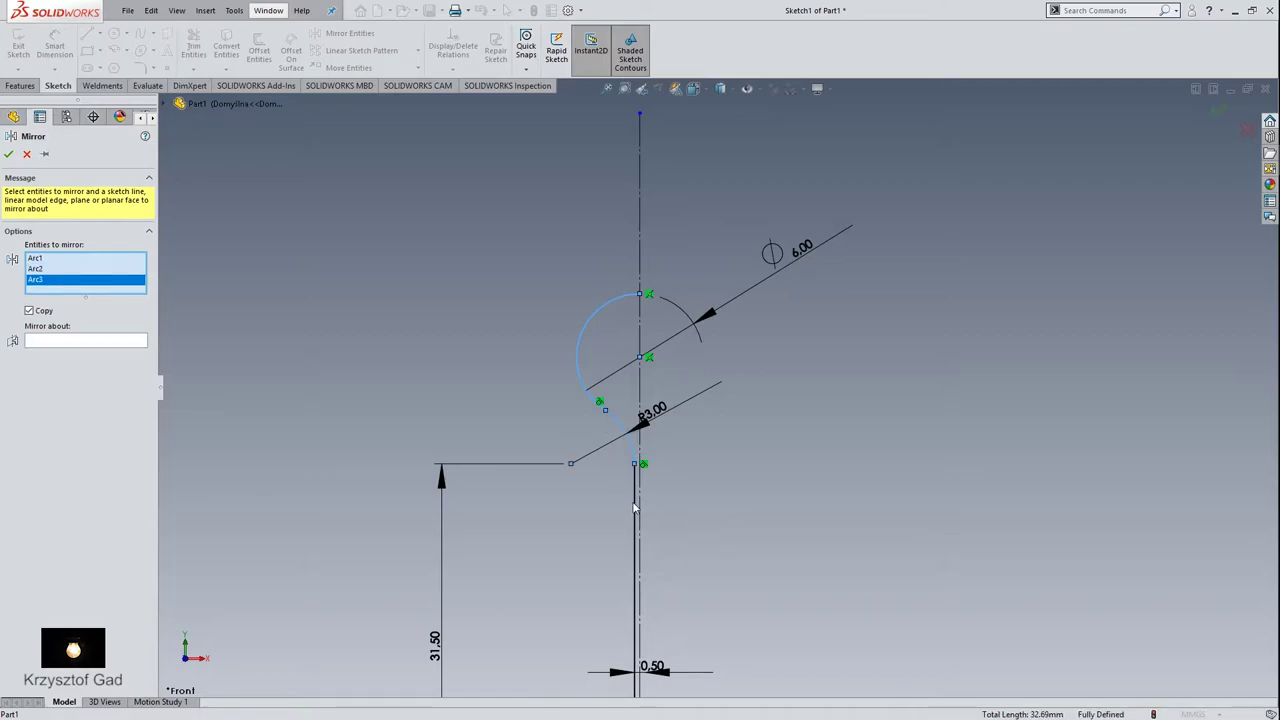
click(634, 508)
click(85, 352)
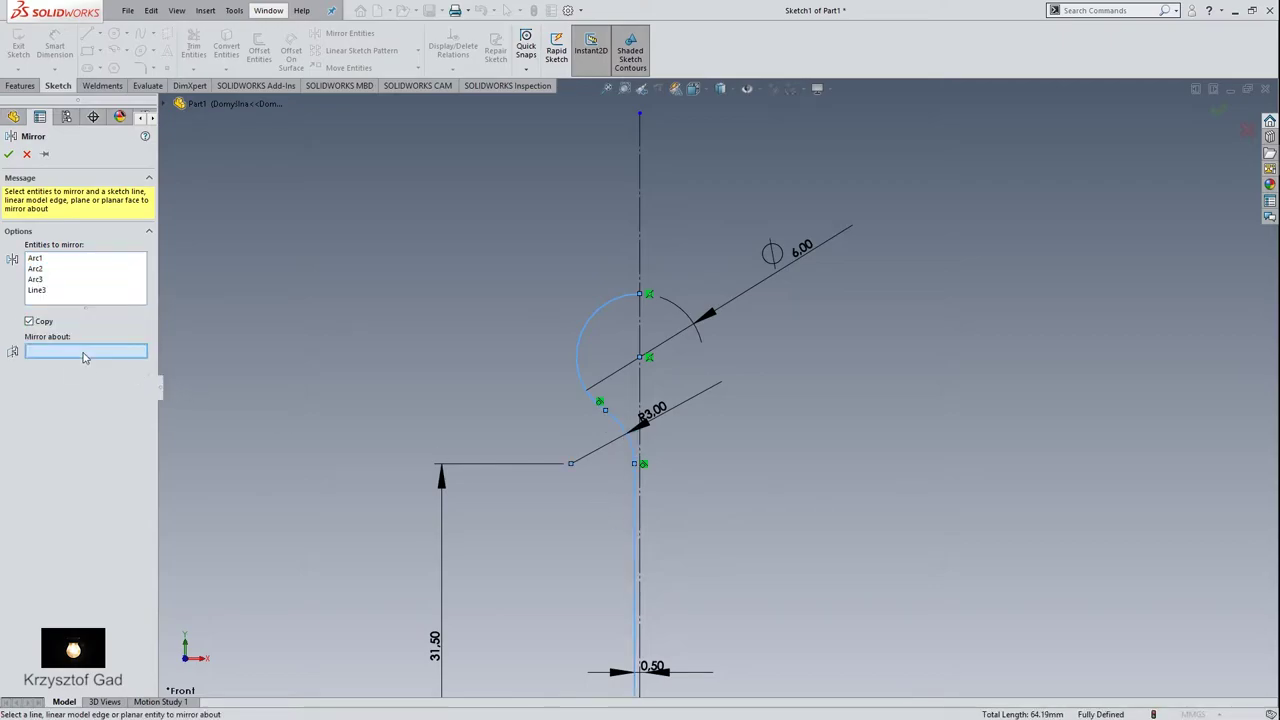
click(641, 329)
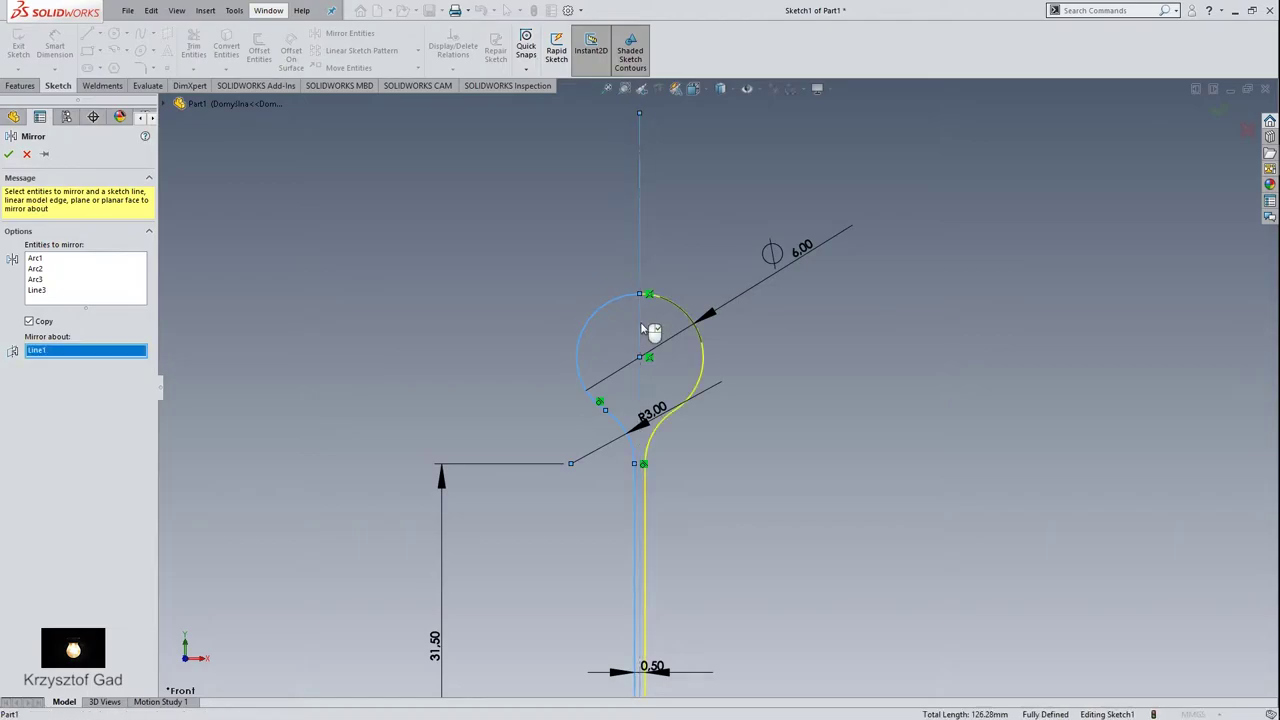
scroll(642, 329, up, 5)
right_click(641, 329)
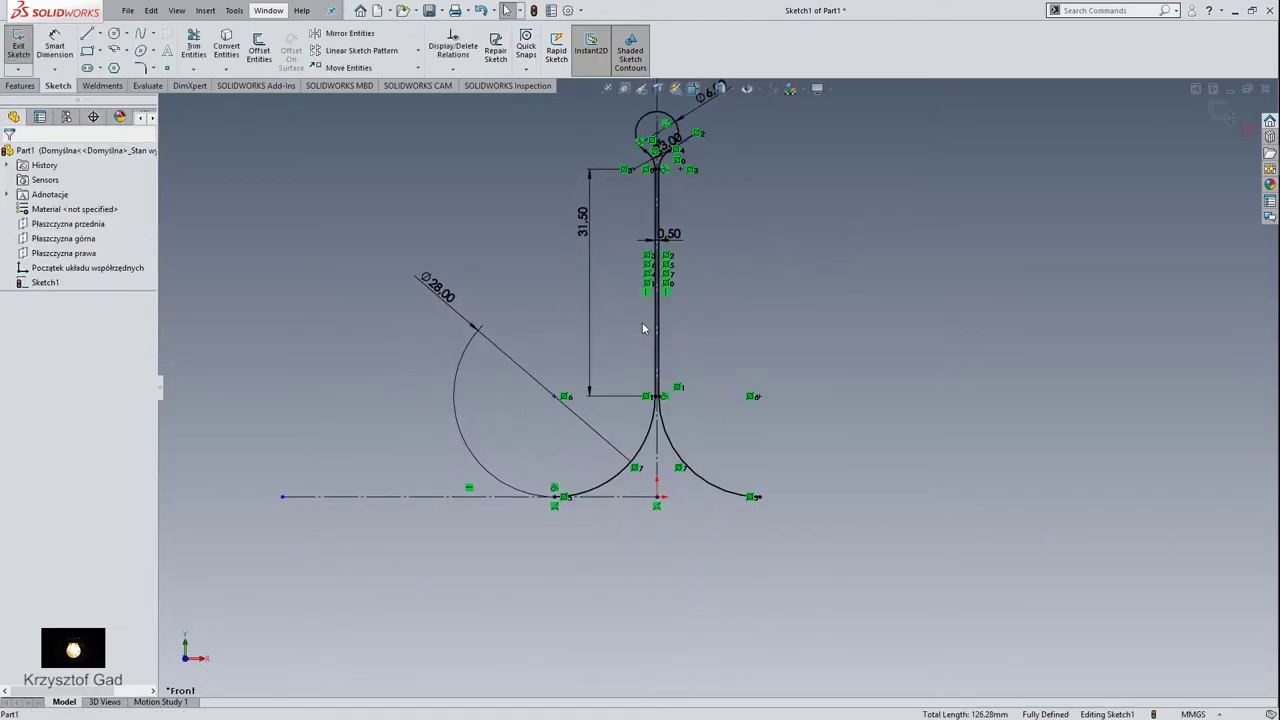
scroll(640, 322, down, 2)
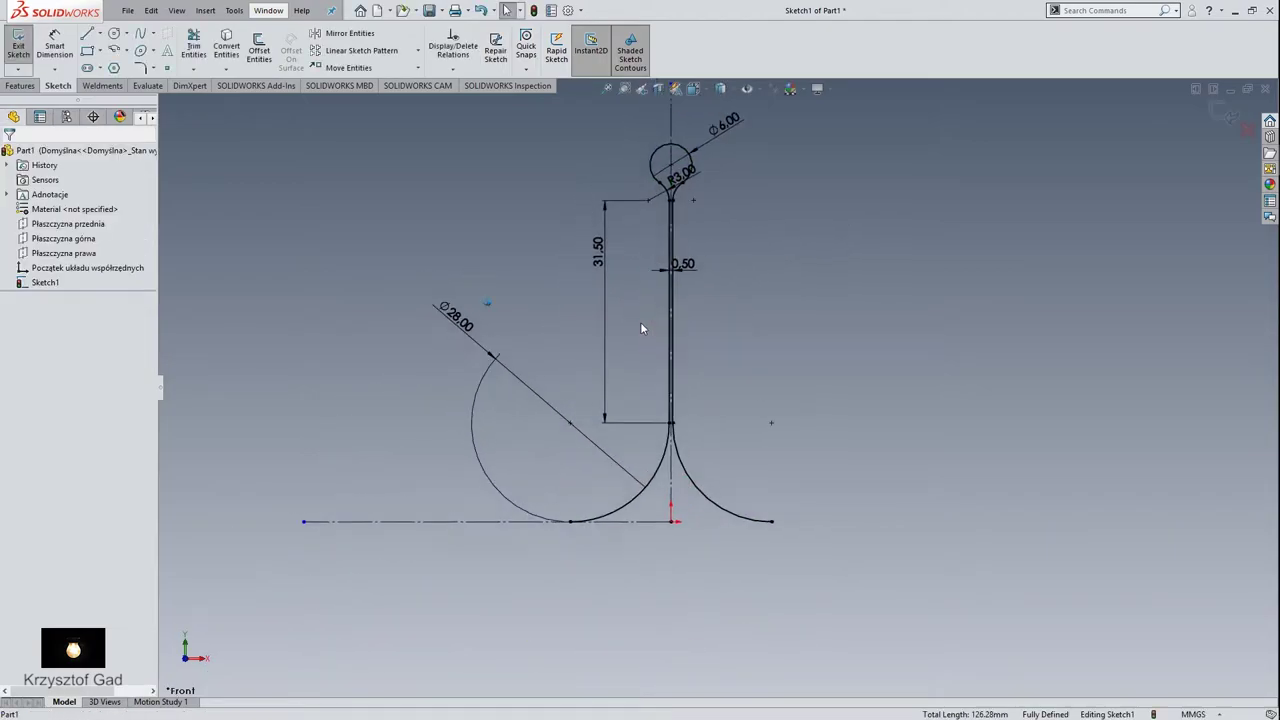
Exit the sketch and create Plane1 perpendicular to the large arc at its endpoint
click(1220, 114)
middle_drag(1106, 164, 1050, 184)
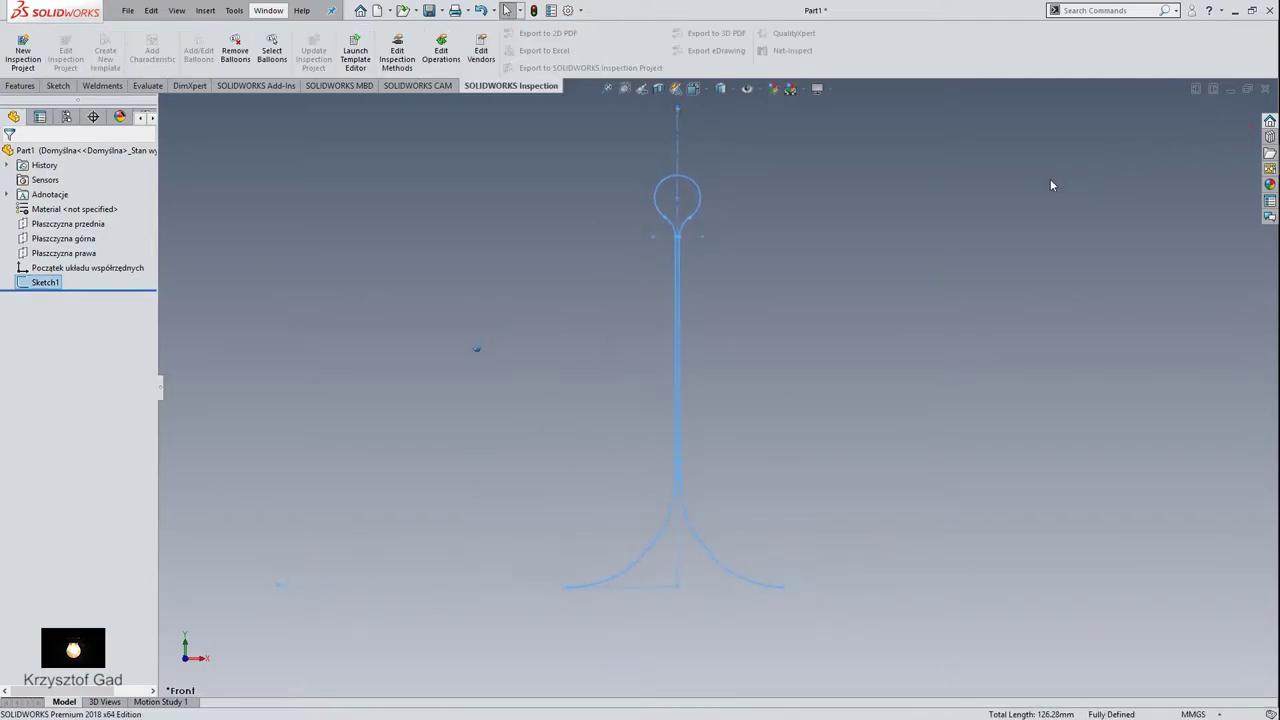
mouse_move(944, 297)
middle_down()
mouse_move(817, 297)
mouse_move(794, 331)
mouse_move(520, 213)
middle_up()
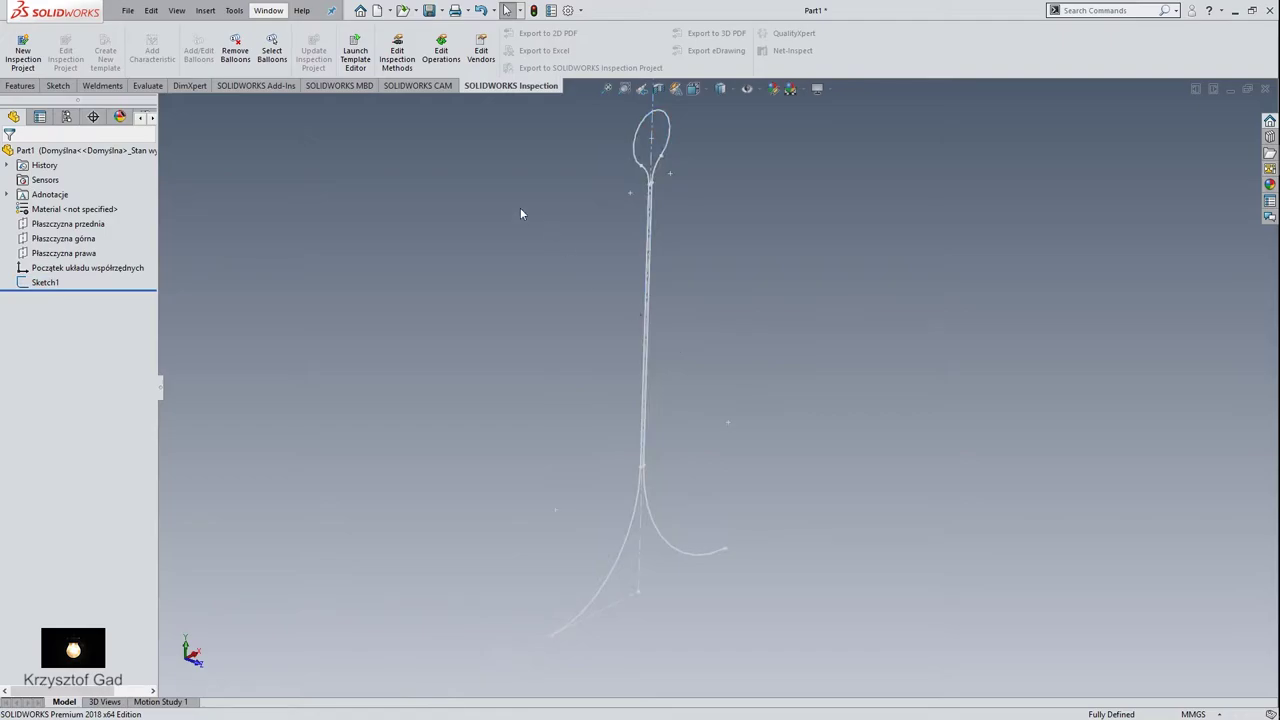
click(19, 86)
click(541, 52)
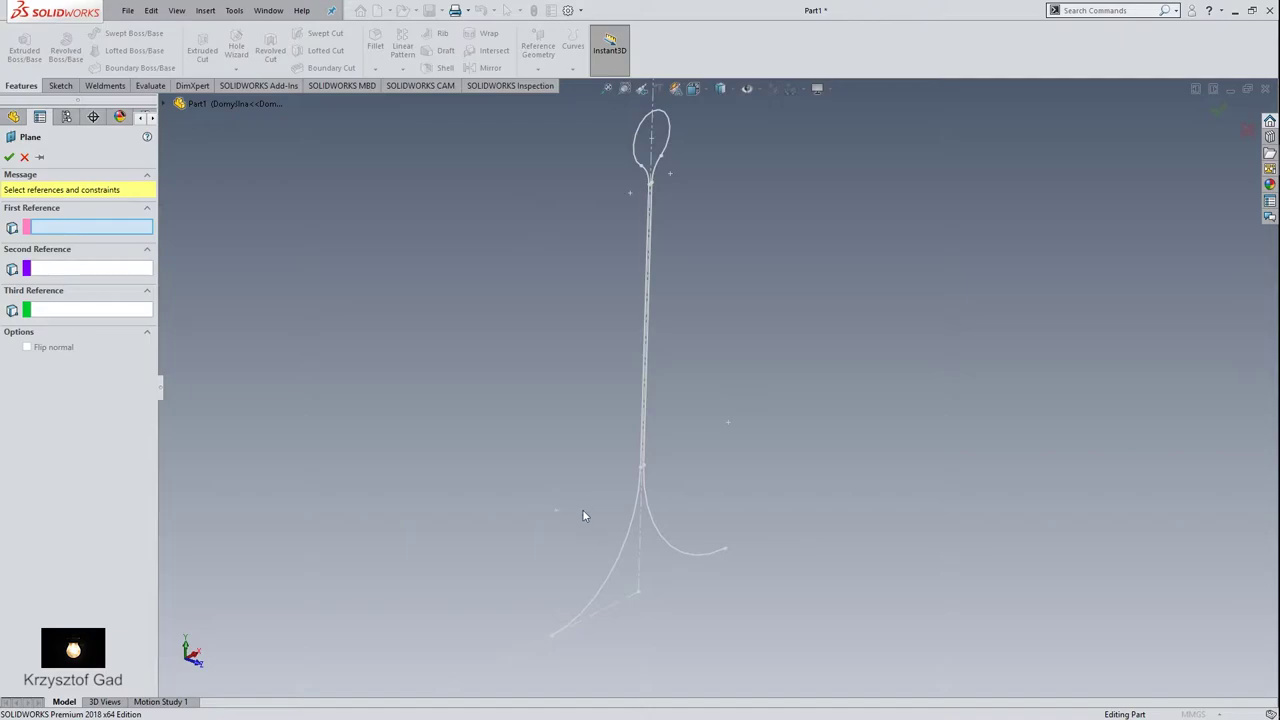
click(603, 592)
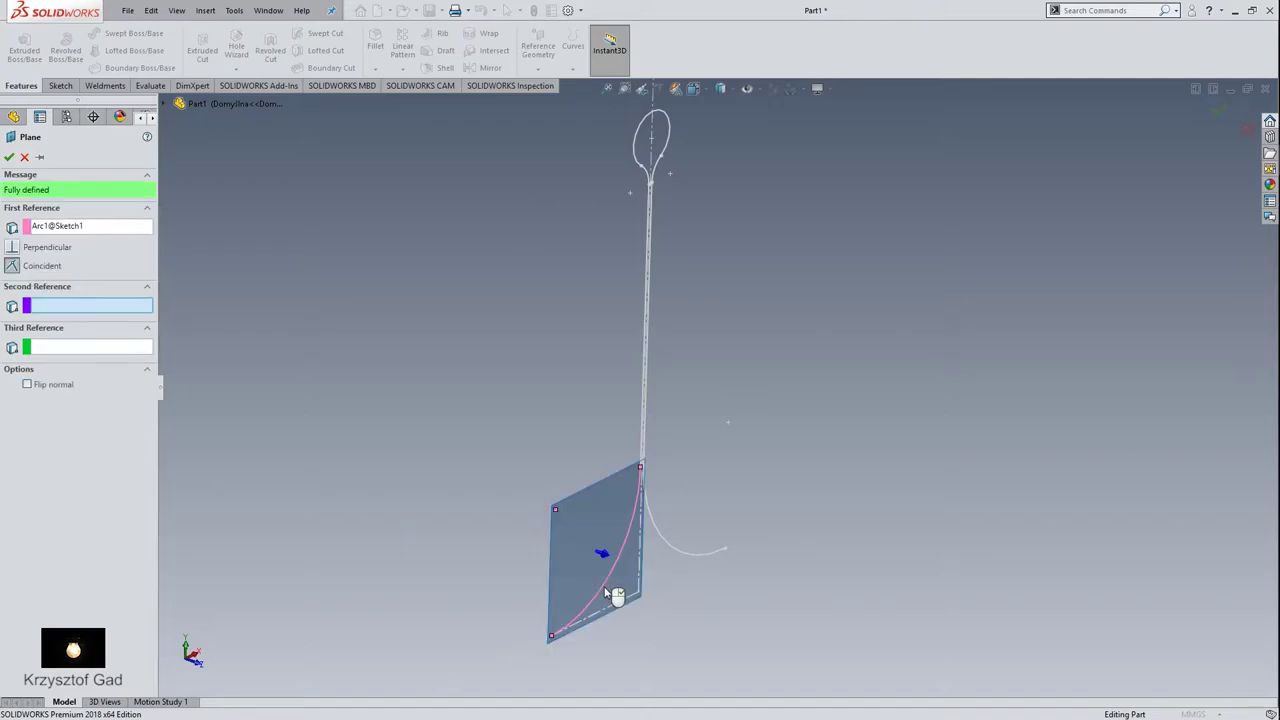
click(552, 637)
right_click(558, 643)
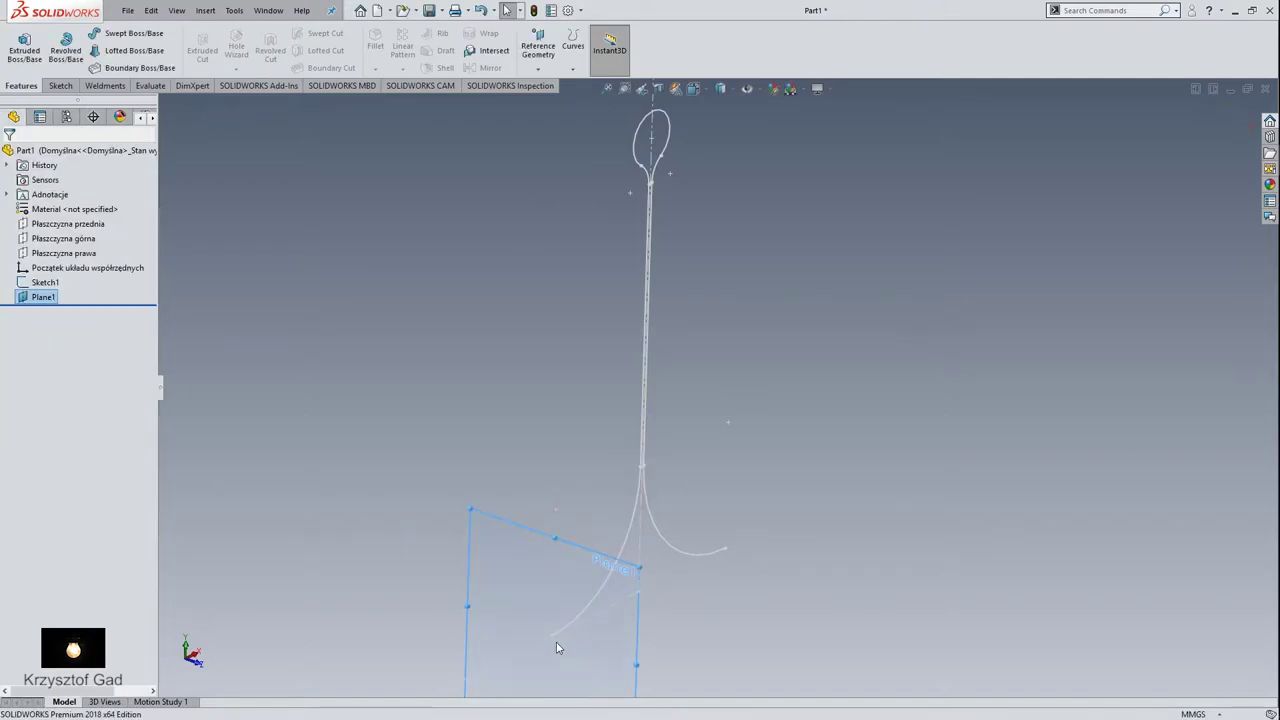
Start a new sketch on Plane1
middle_drag(557, 646, 512, 485)
click(507, 490)
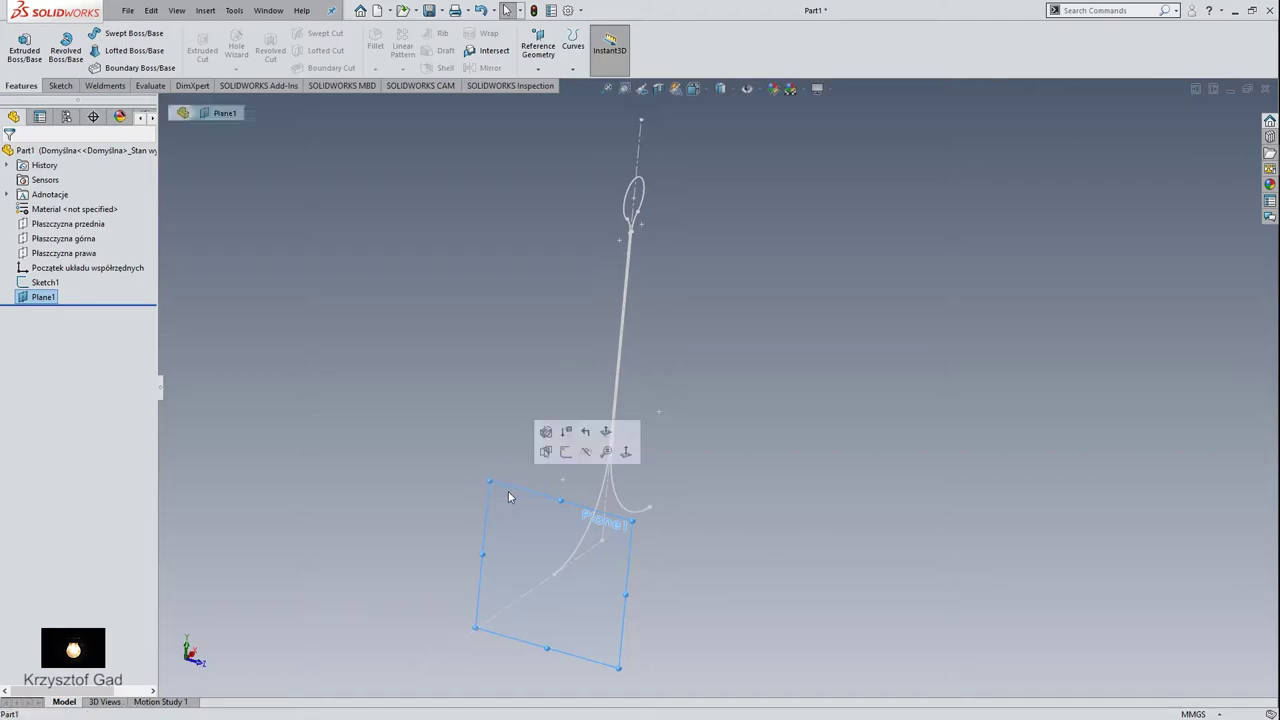
click(563, 452)
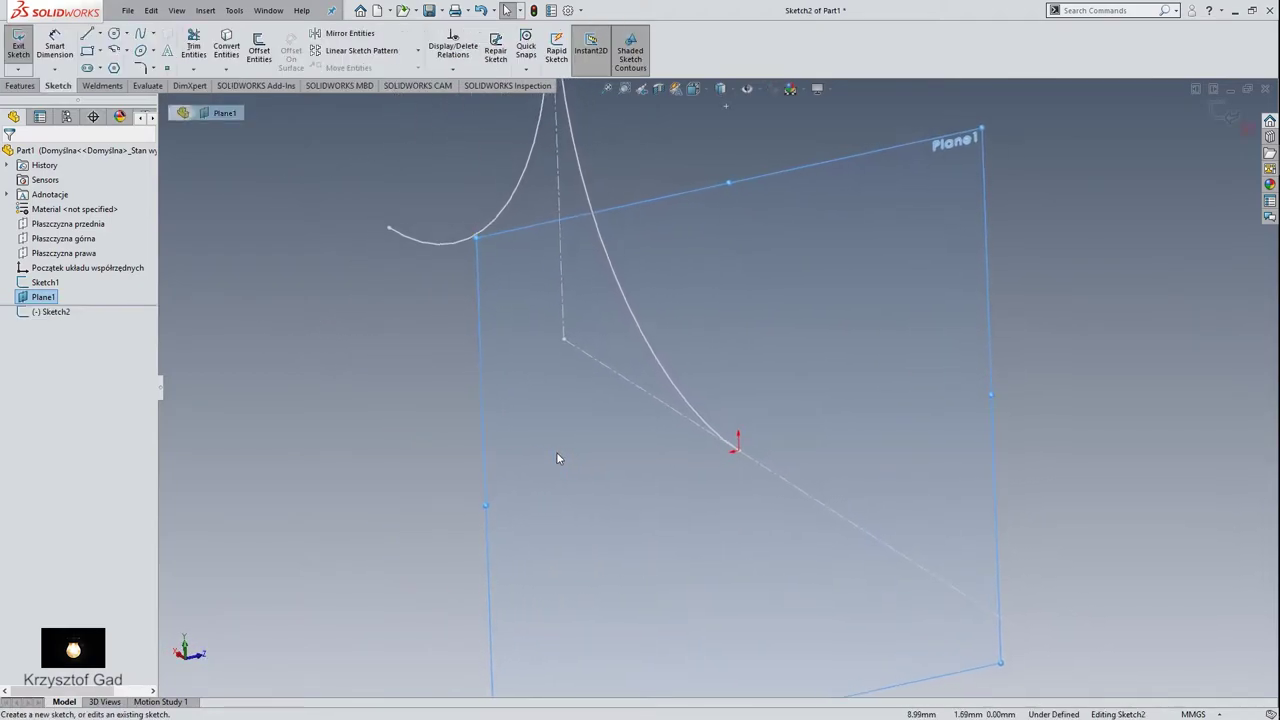
Draw a horizontal line on Plane1 through the lower arc's end point
click(88, 34)
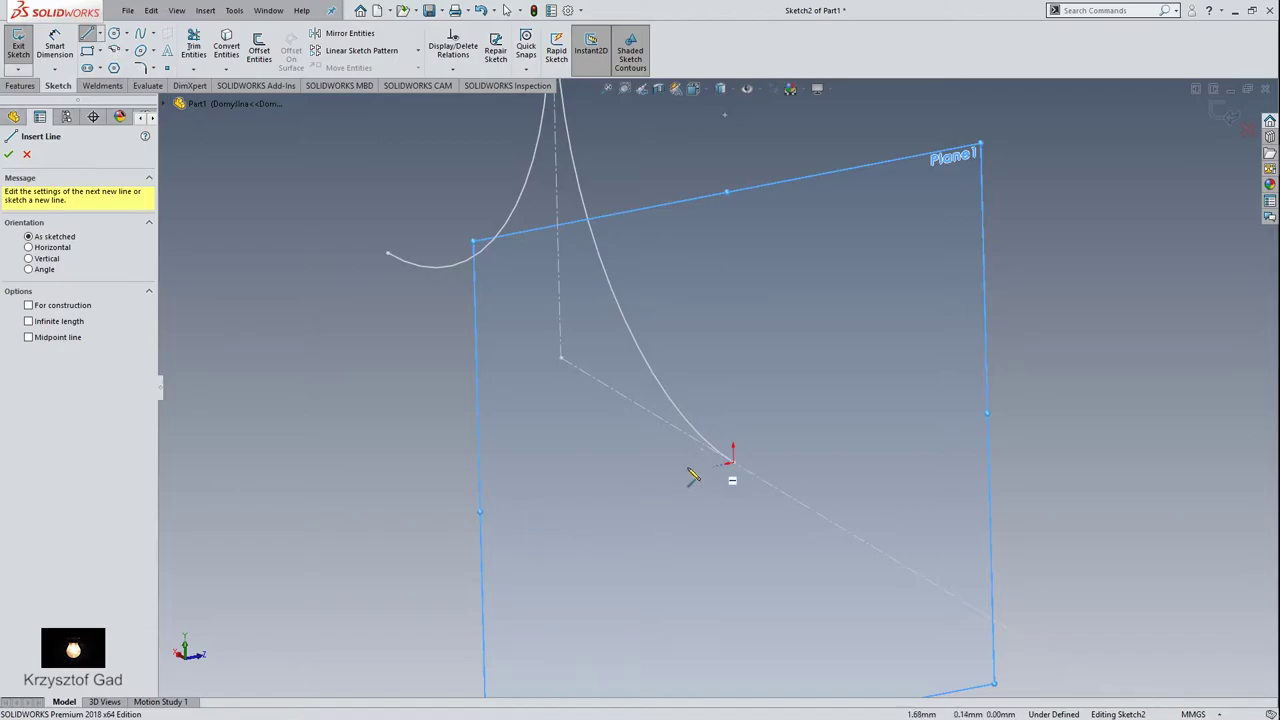
click(545, 498)
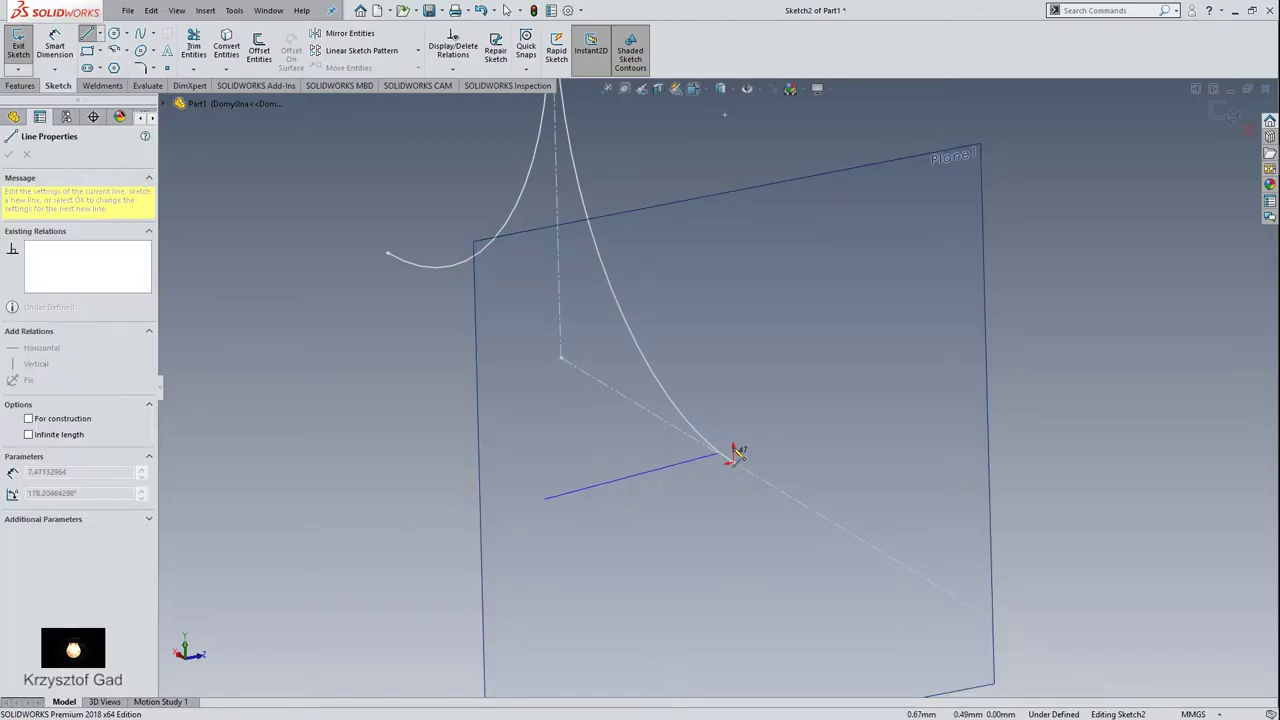
click(910, 430)
right_click(870, 394)
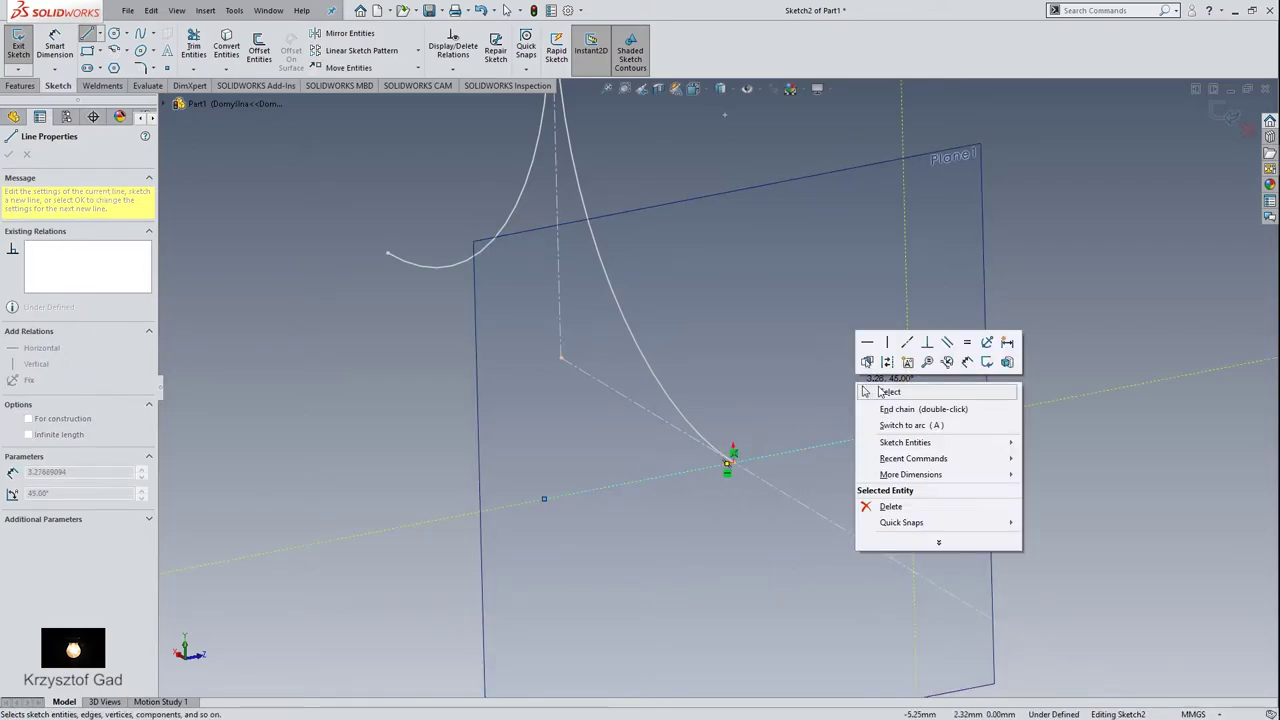
click(884, 405)
key(Escape)
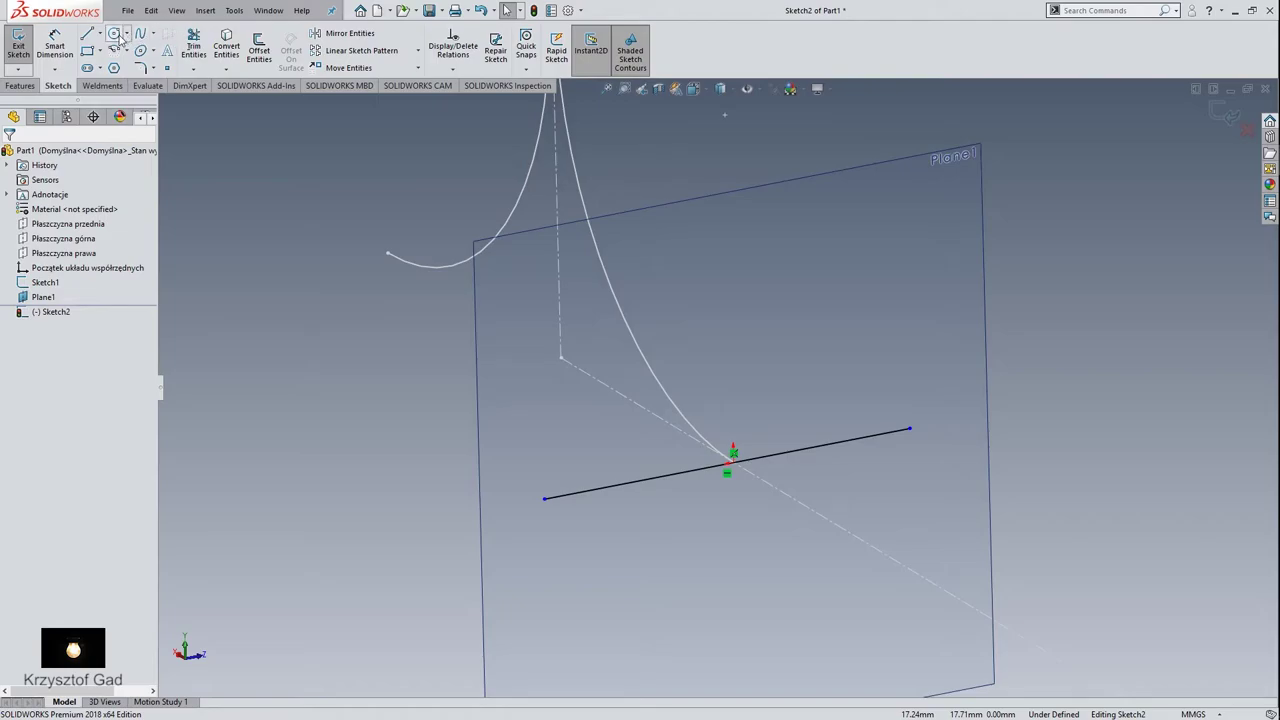
Draw a circle centred below the line so it crosses it, and dimension its diameter to 4.50 mm
click(114, 34)
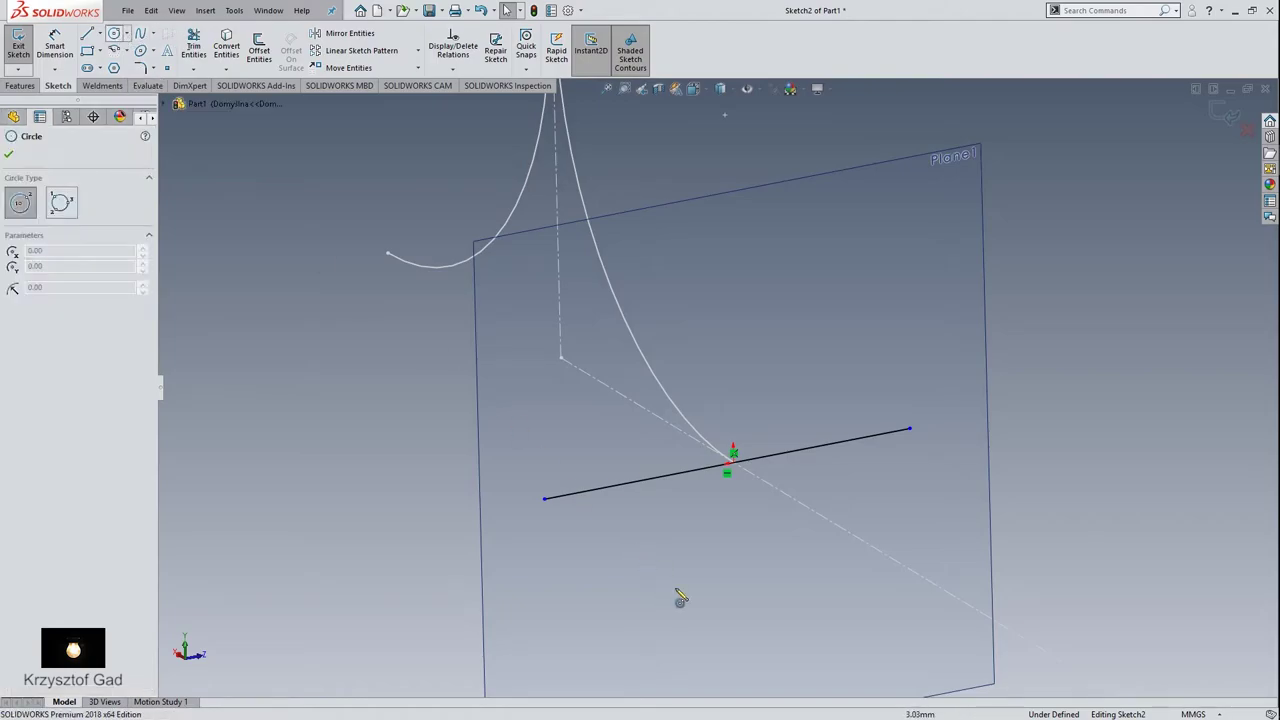
click(737, 550)
click(736, 368)
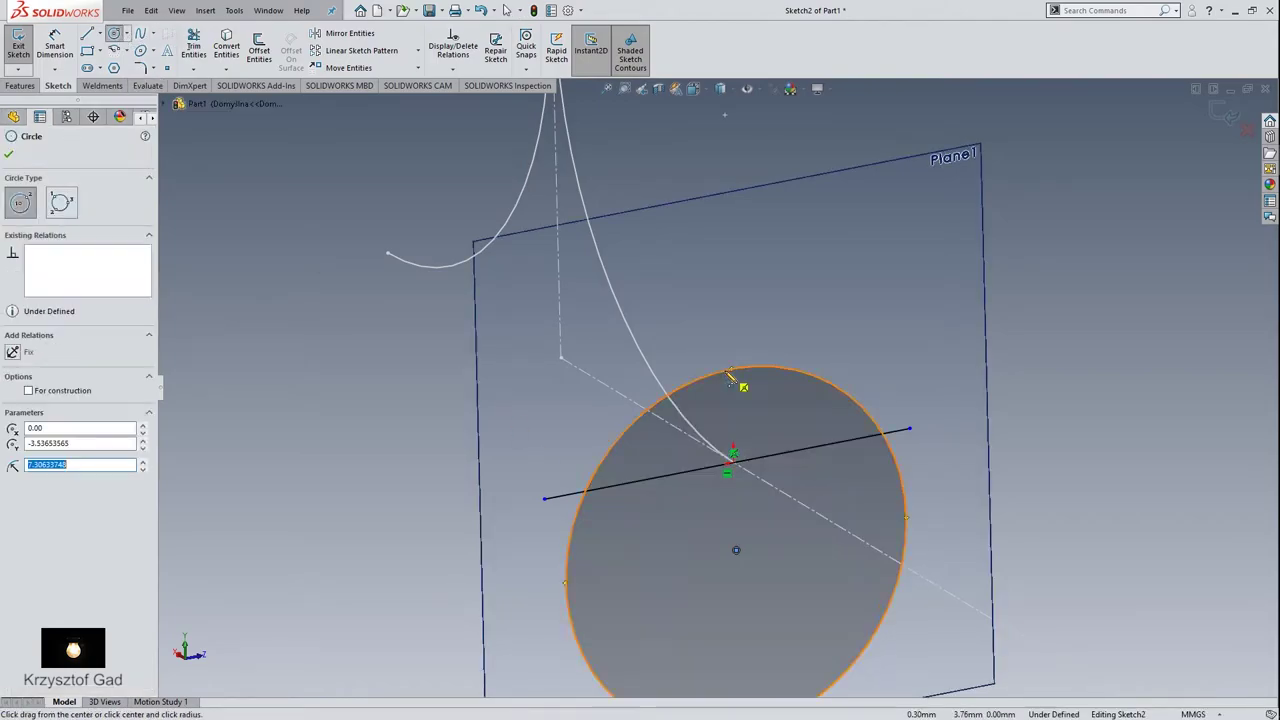
right_click(731, 379)
click(856, 352)
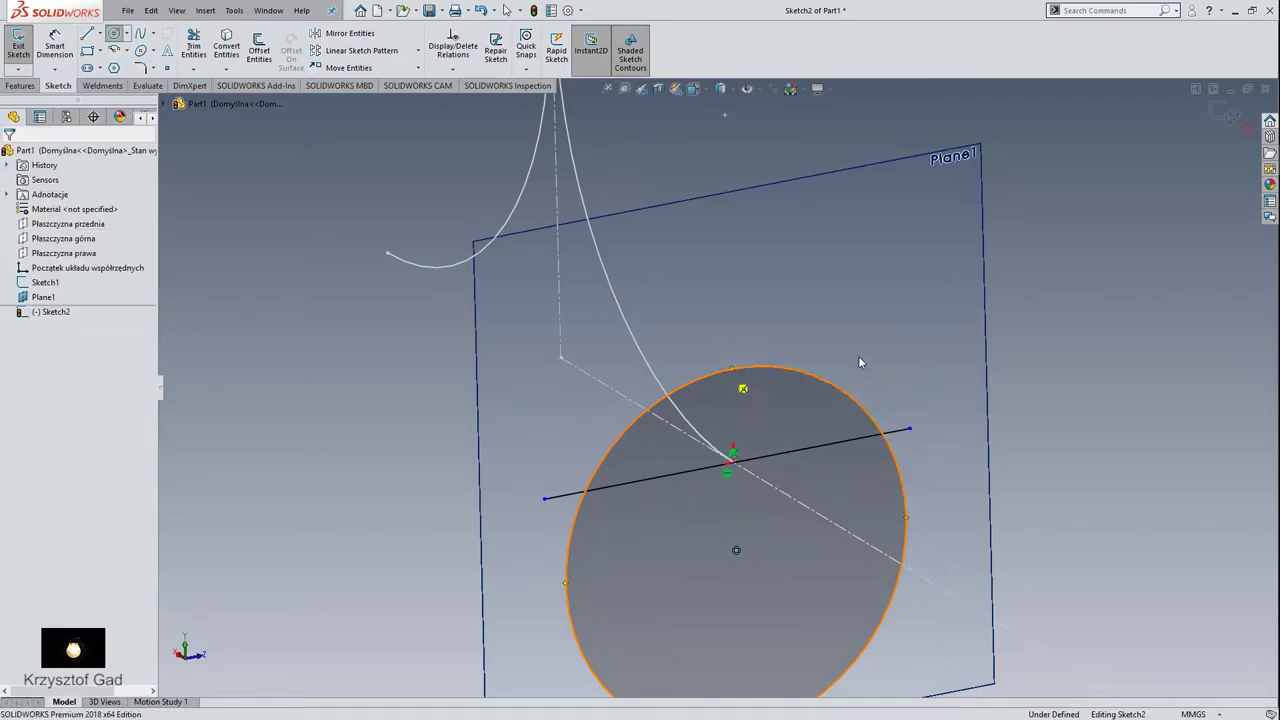
click(845, 396)
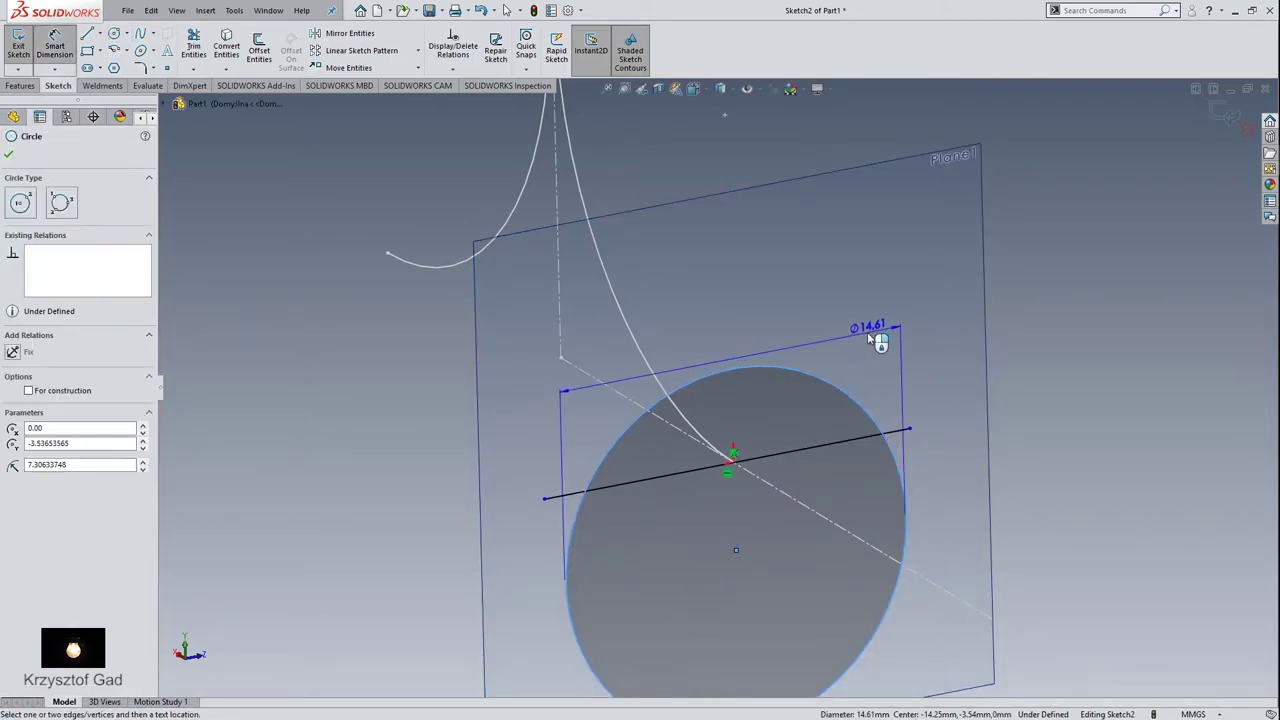
click(867, 332)
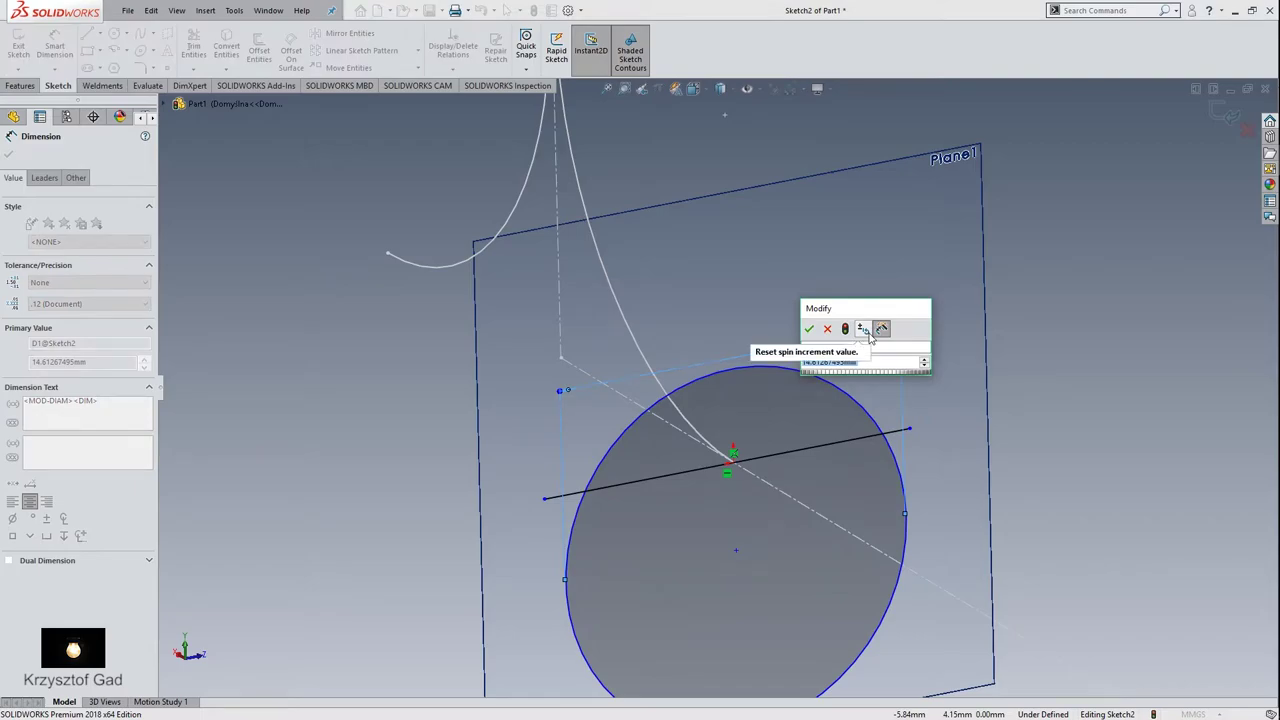
text(100)
key(Return)
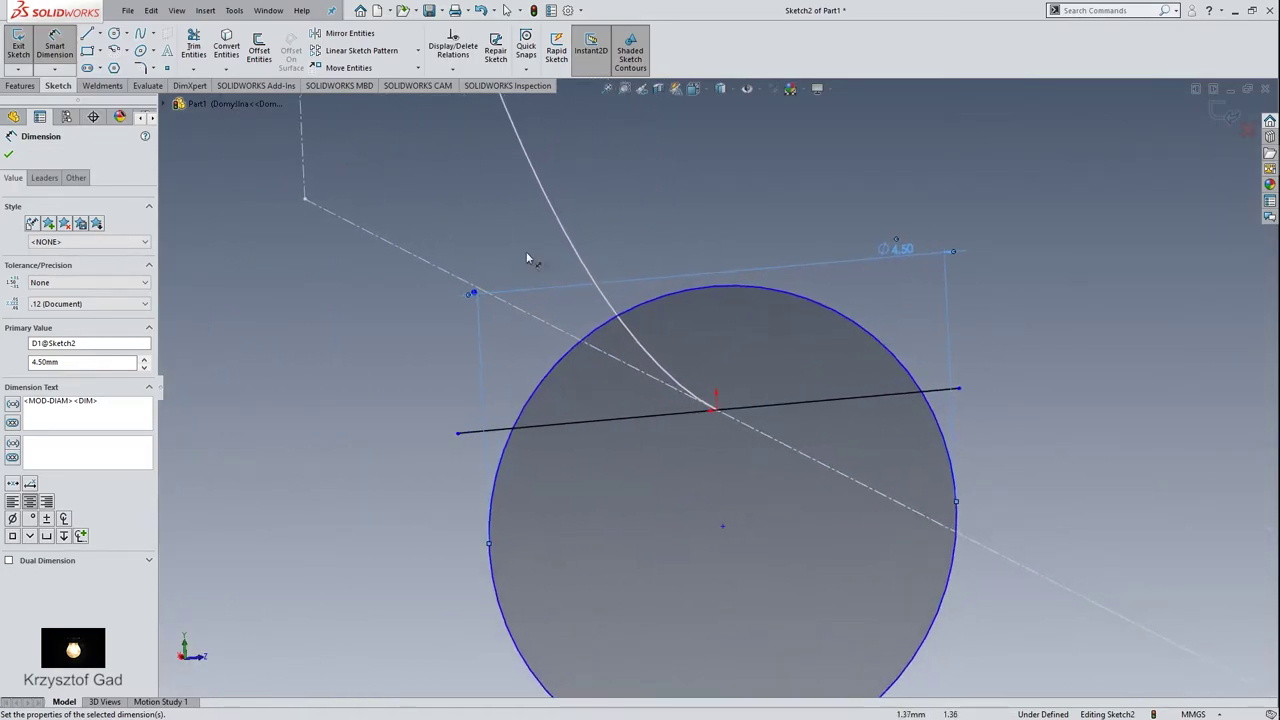
Trim the line ends and the circle's lower half to leave a half-disc profile
click(193, 45)
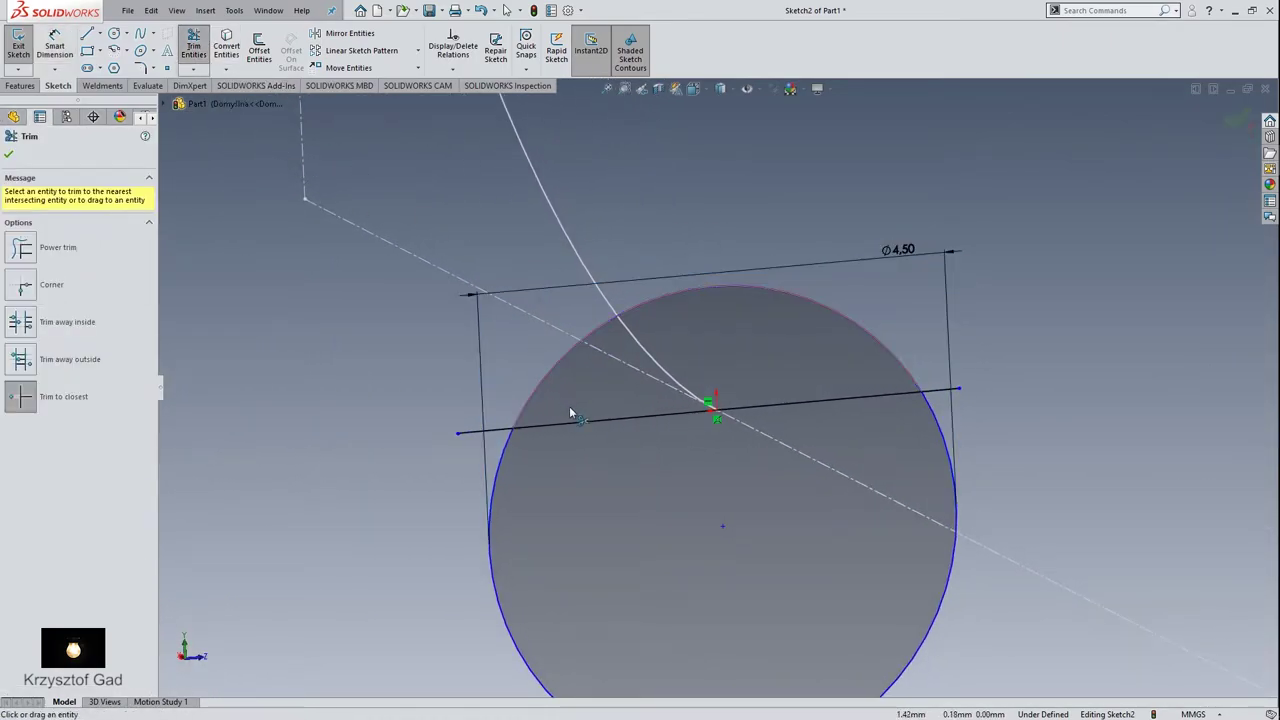
click(485, 429)
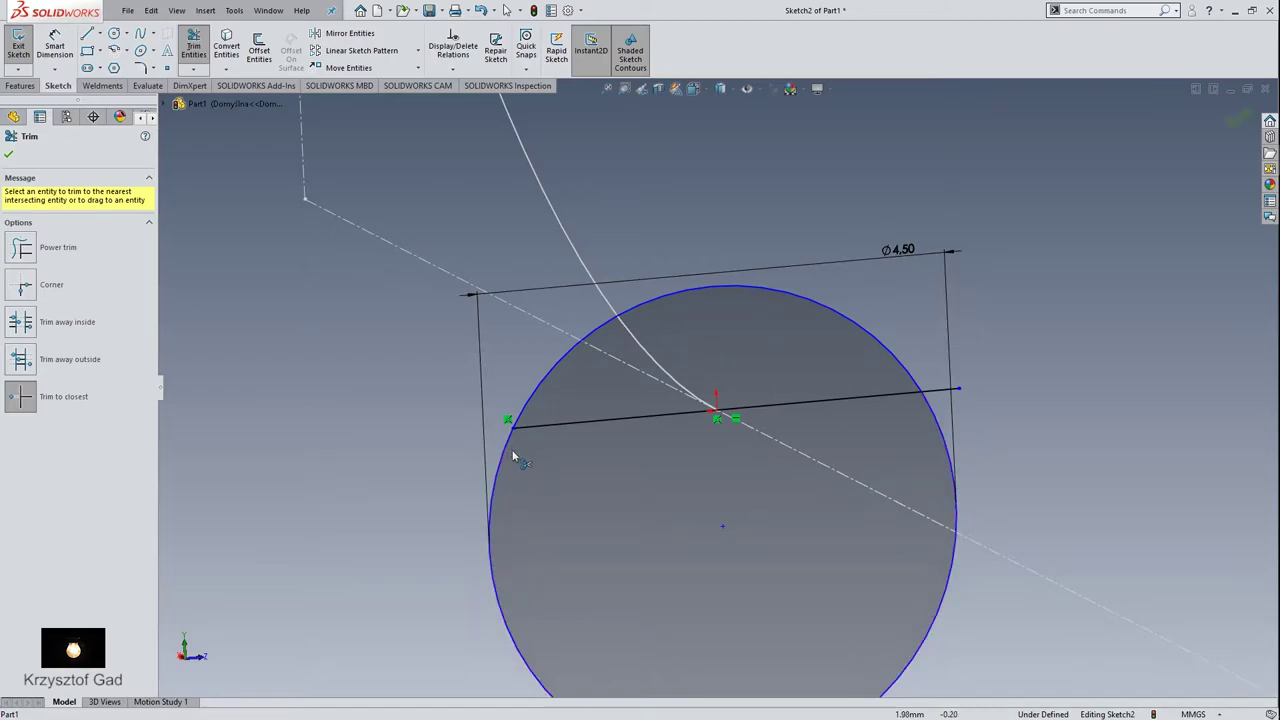
click(507, 458)
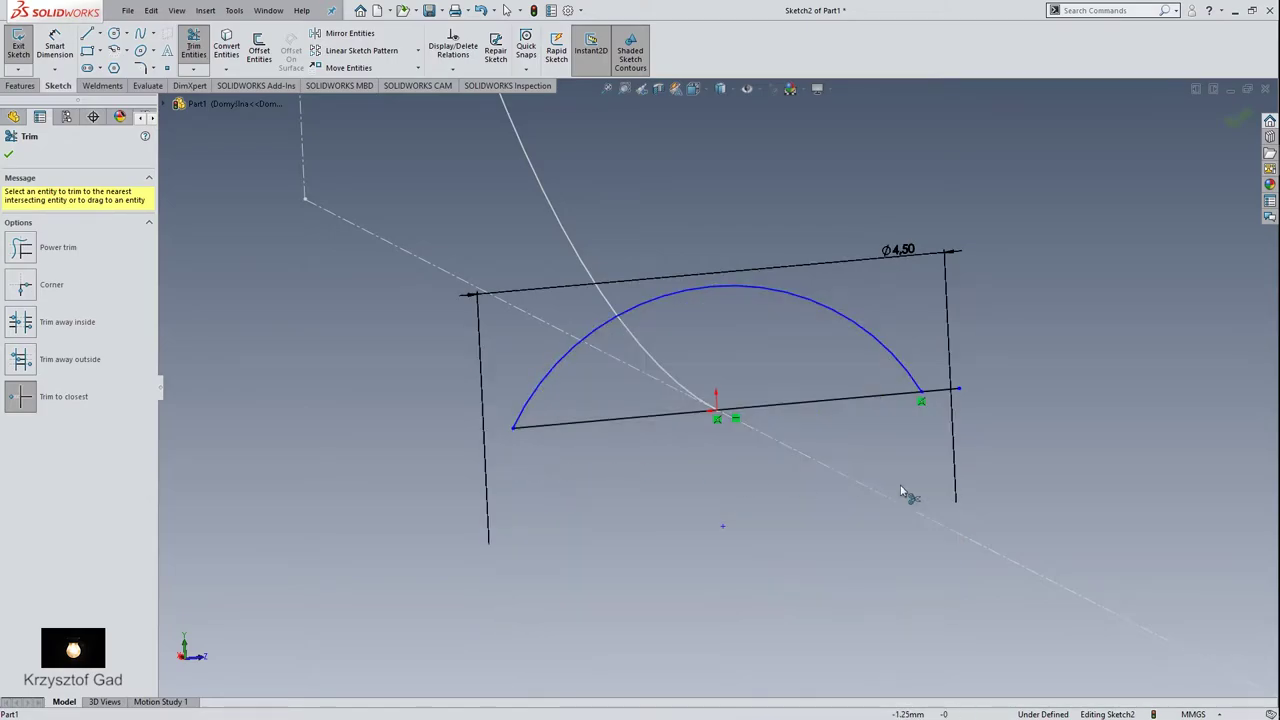
click(942, 390)
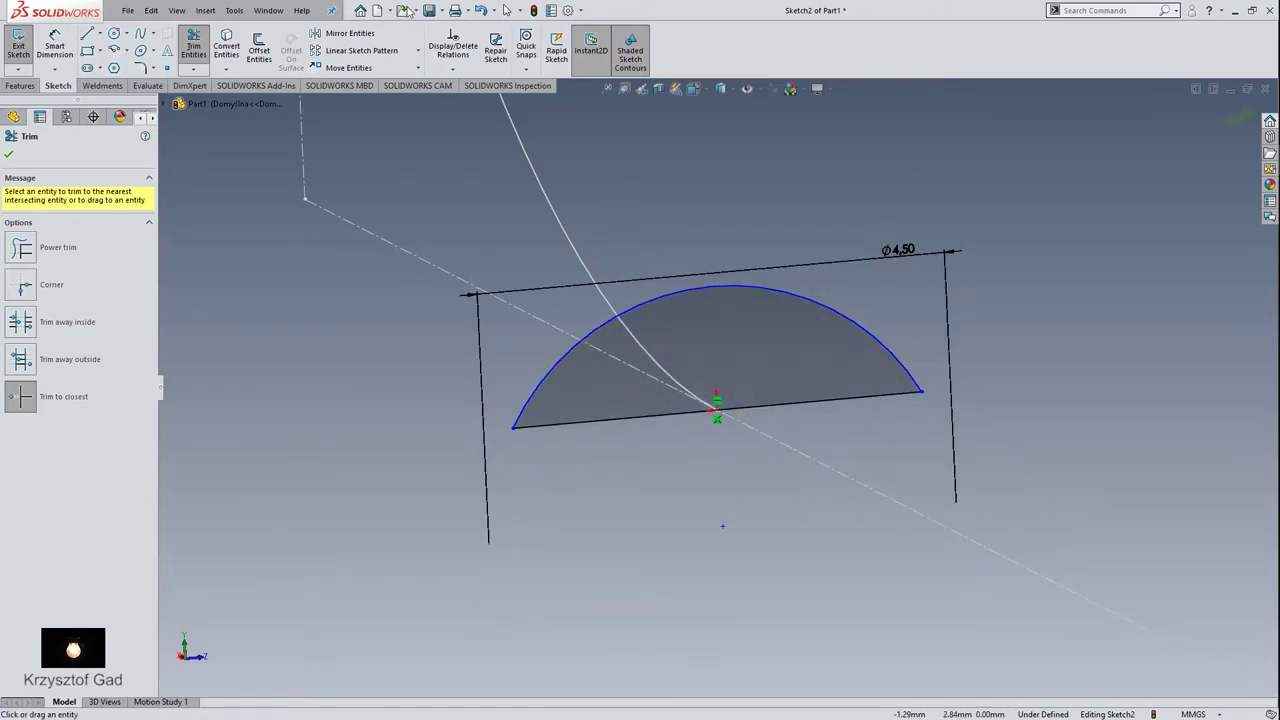
click(9, 155)
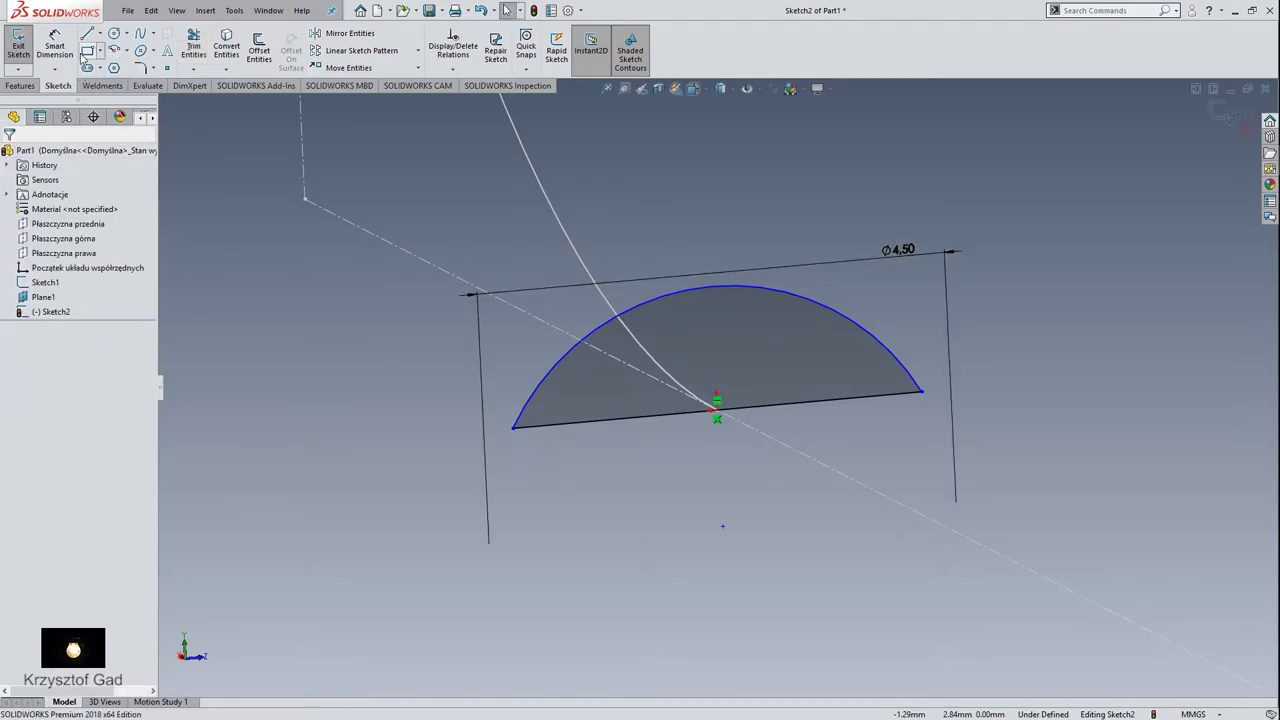
Add a vertical 1.09 dimension between the half-disc's base line and arc
click(686, 413)
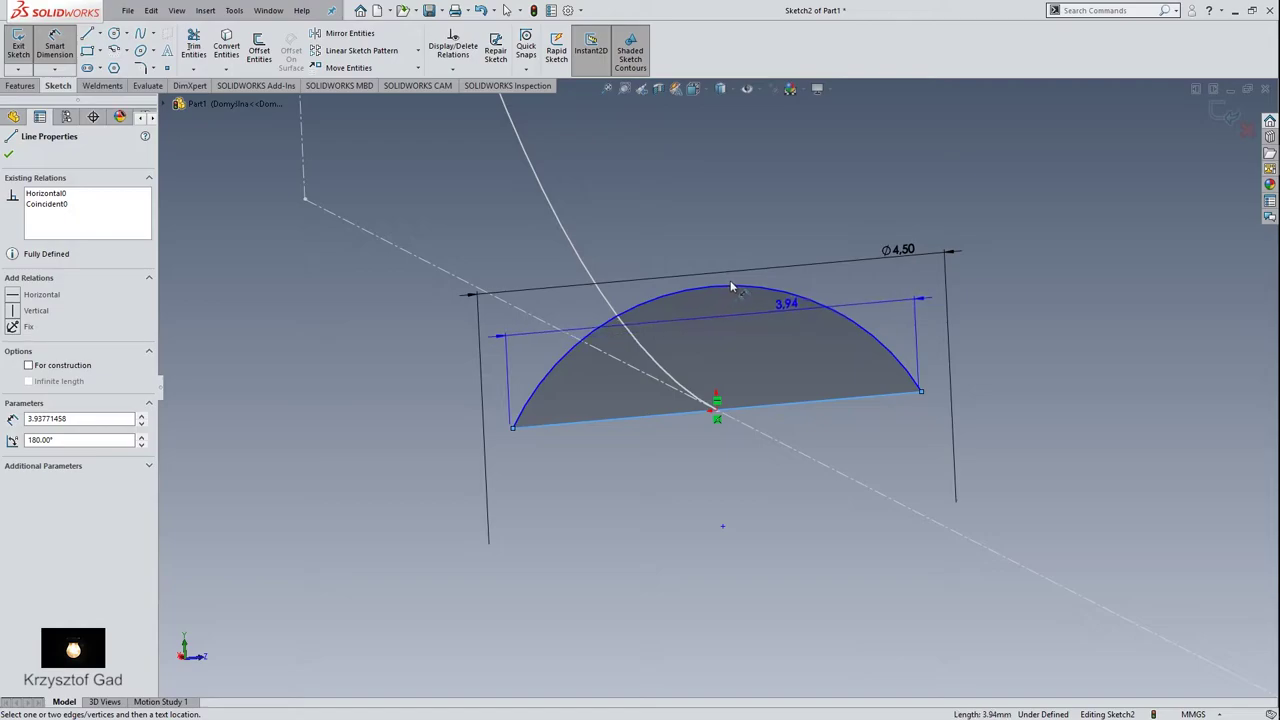
click(732, 289)
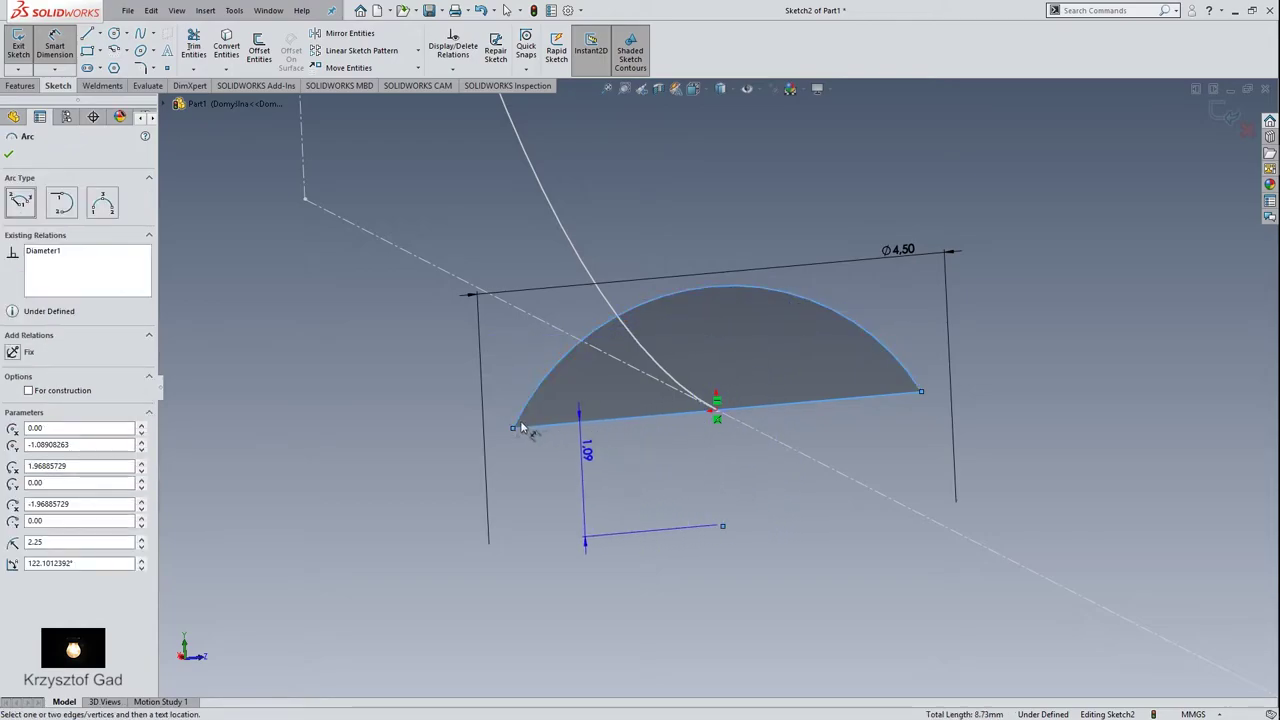
click(390, 432)
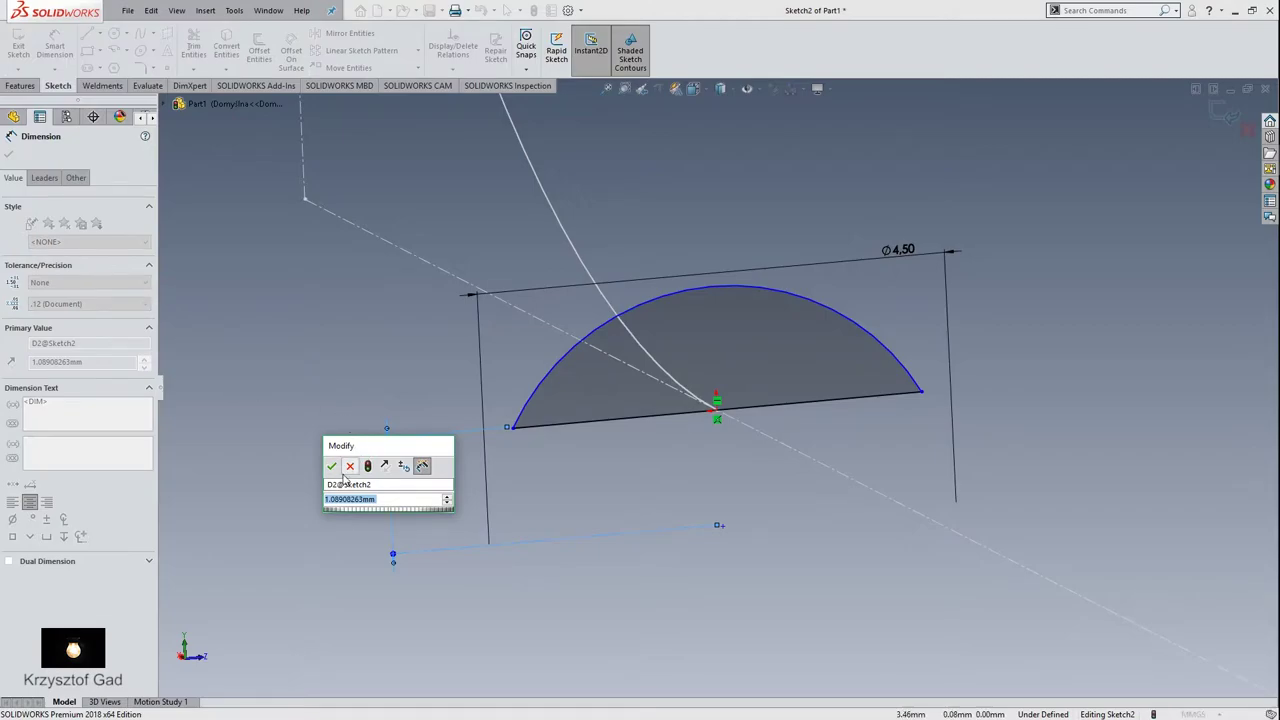
click(333, 466)
click(369, 477)
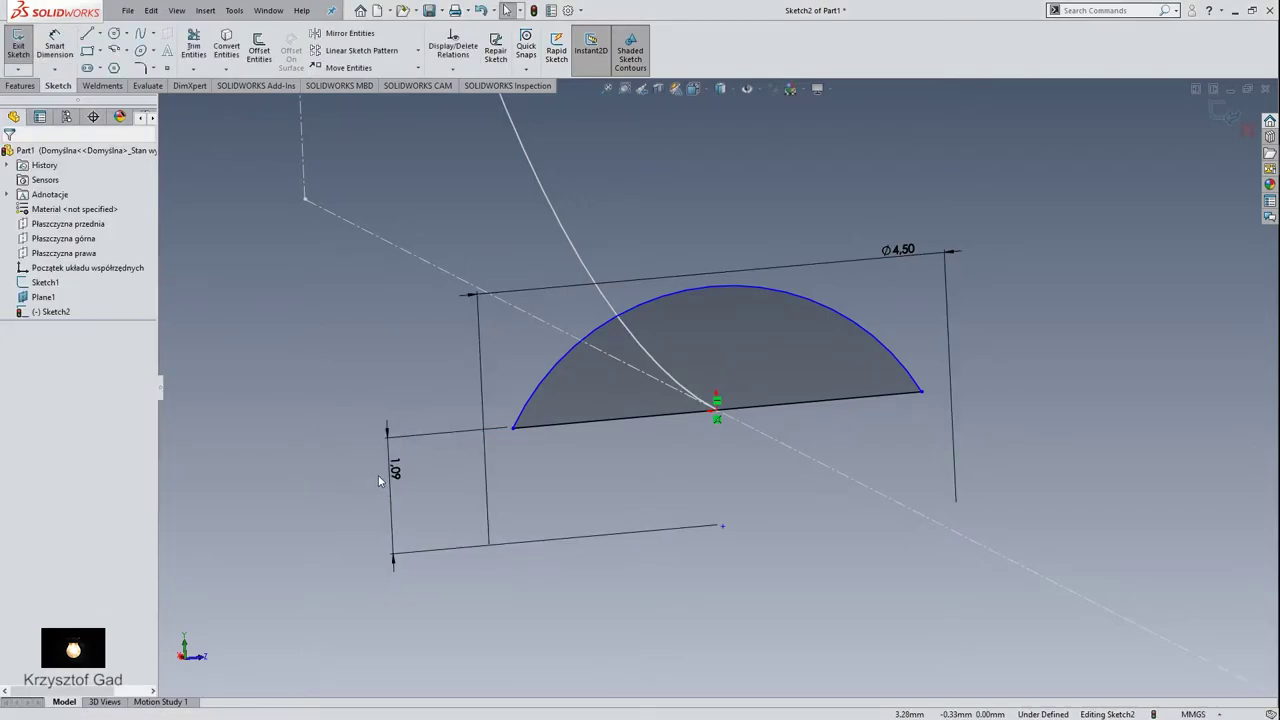
click(394, 472)
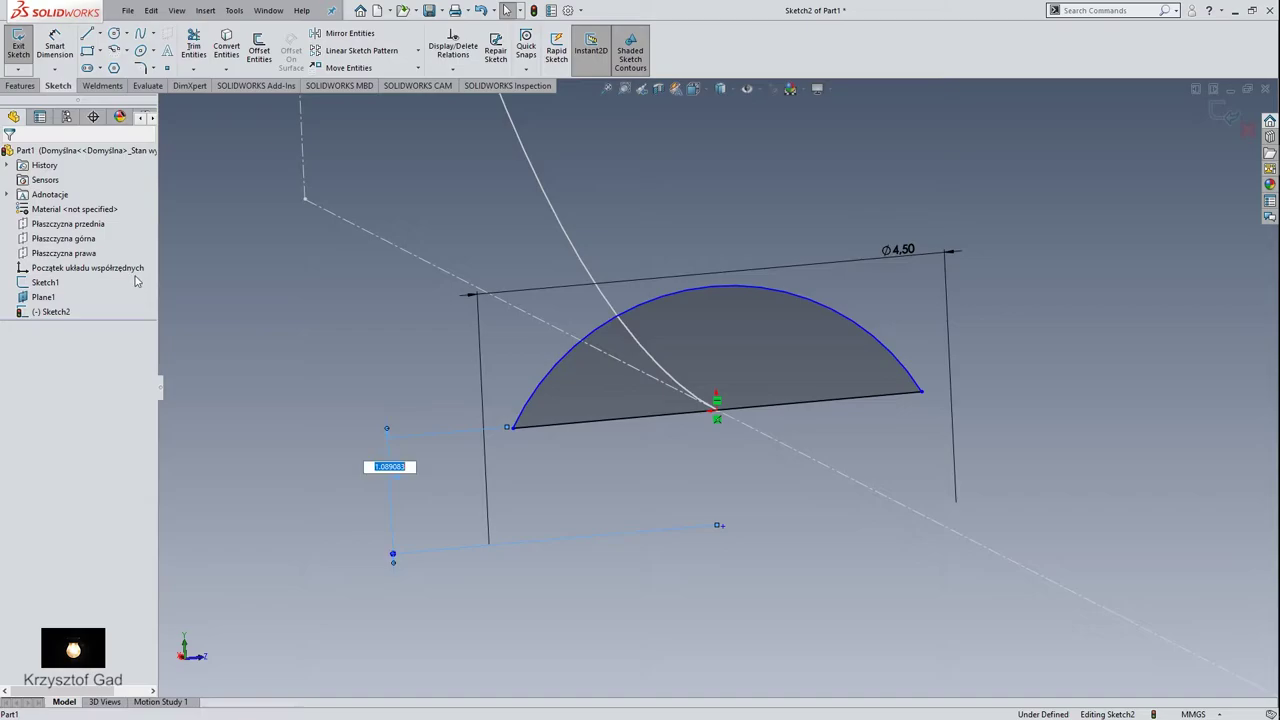
click(362, 463)
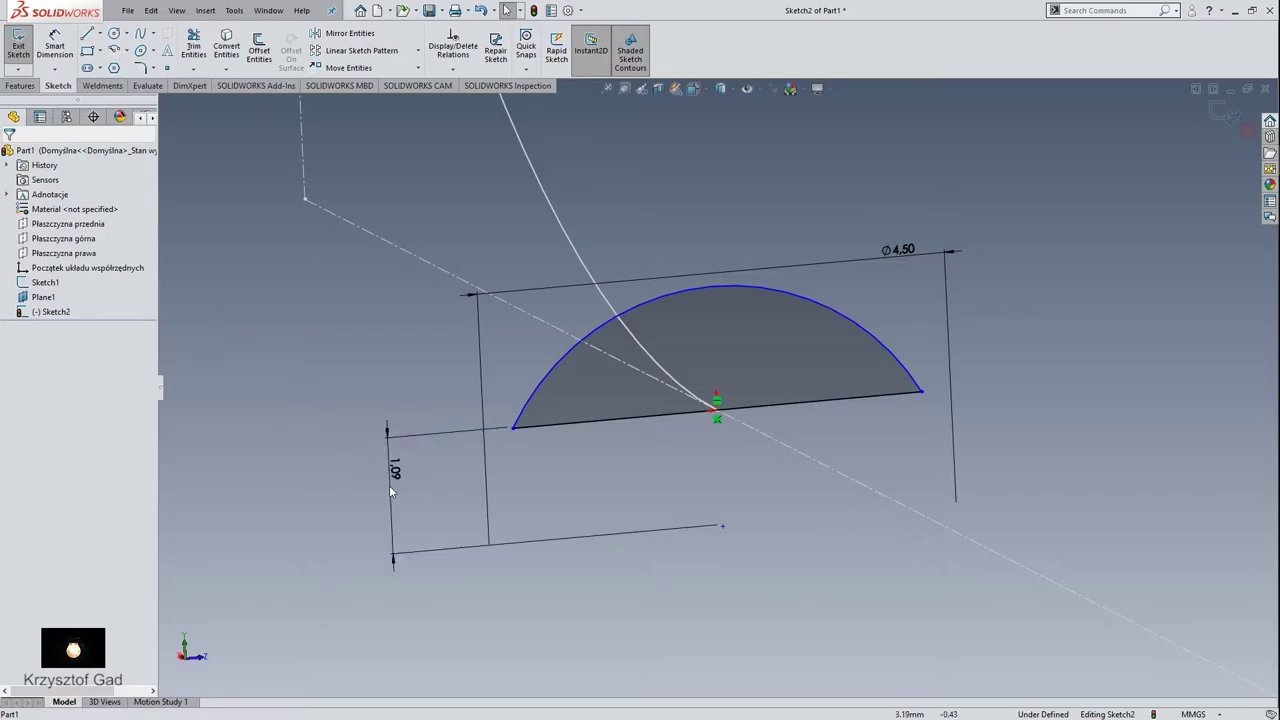
double_click(391, 488)
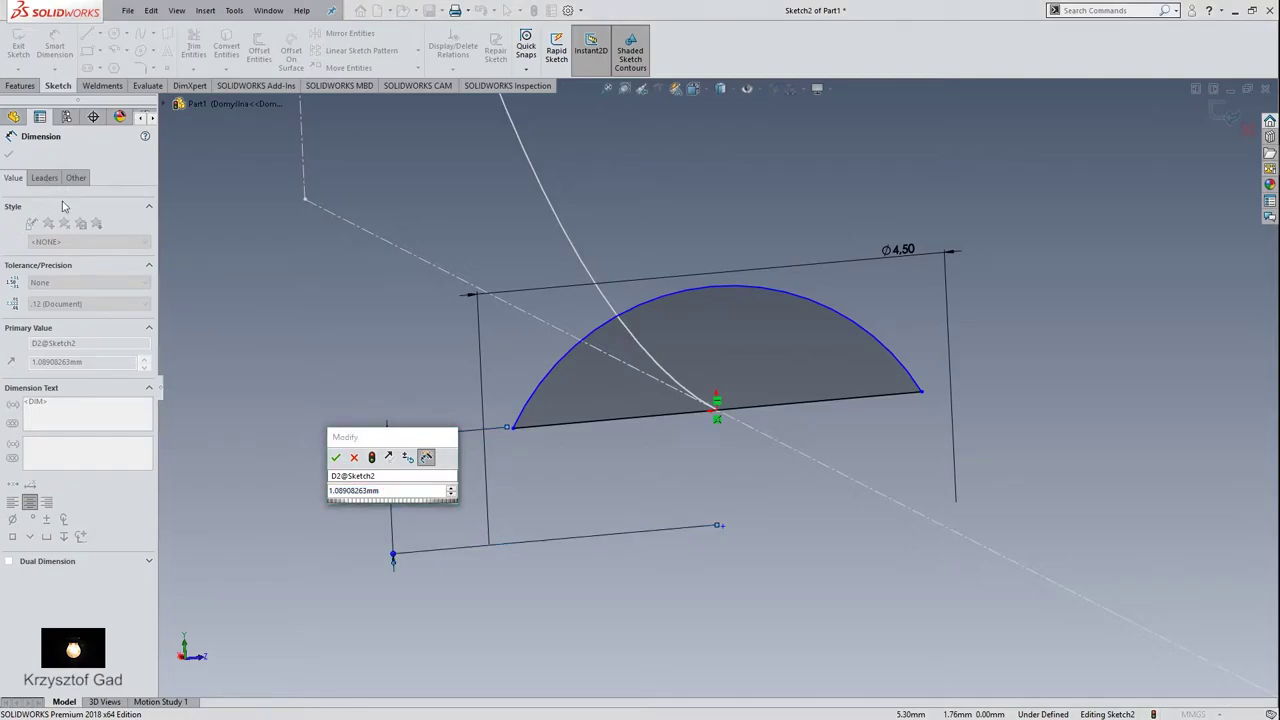
click(350, 459)
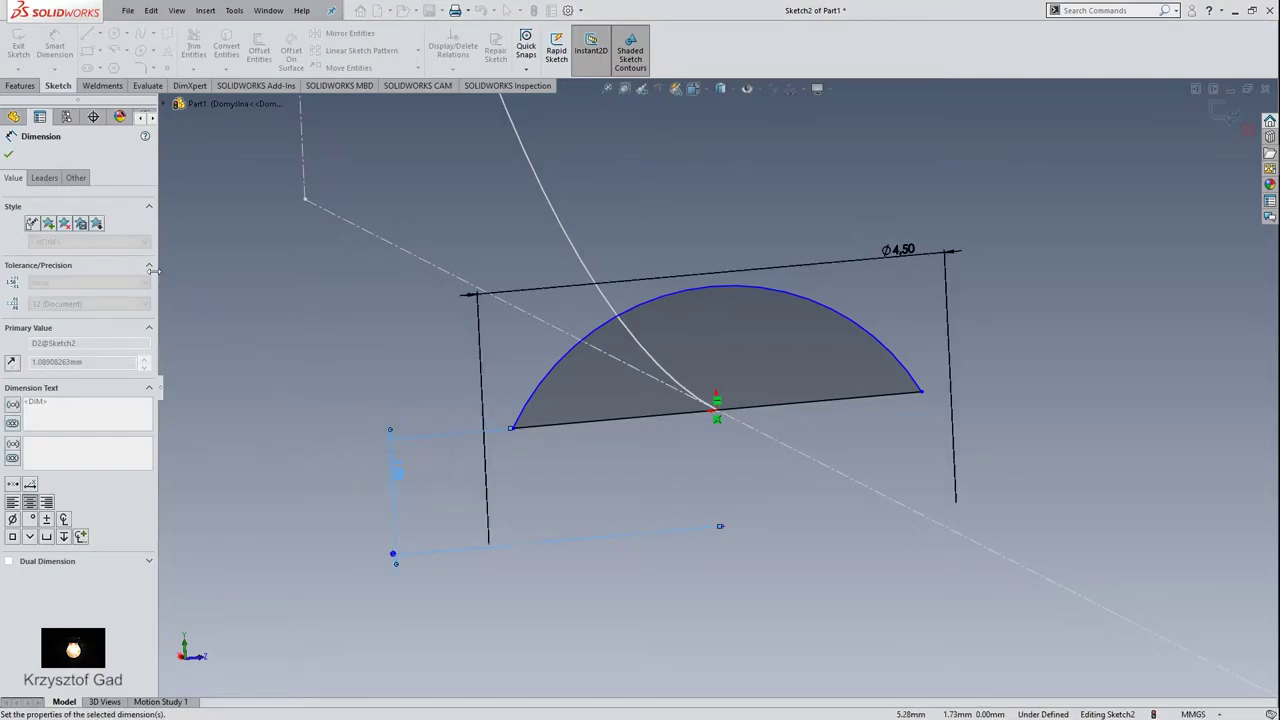
Change the arc height dimension to 1.75 mm and face the sketch
click(52, 180)
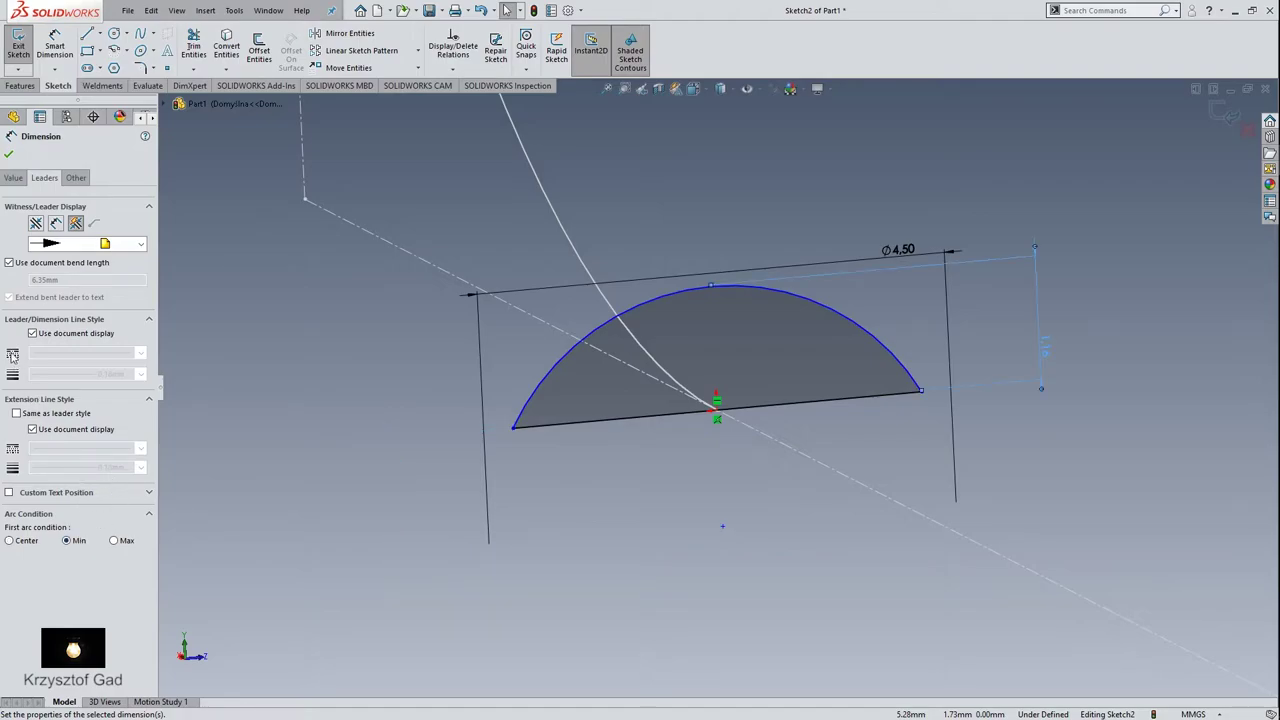
double_click(1042, 354)
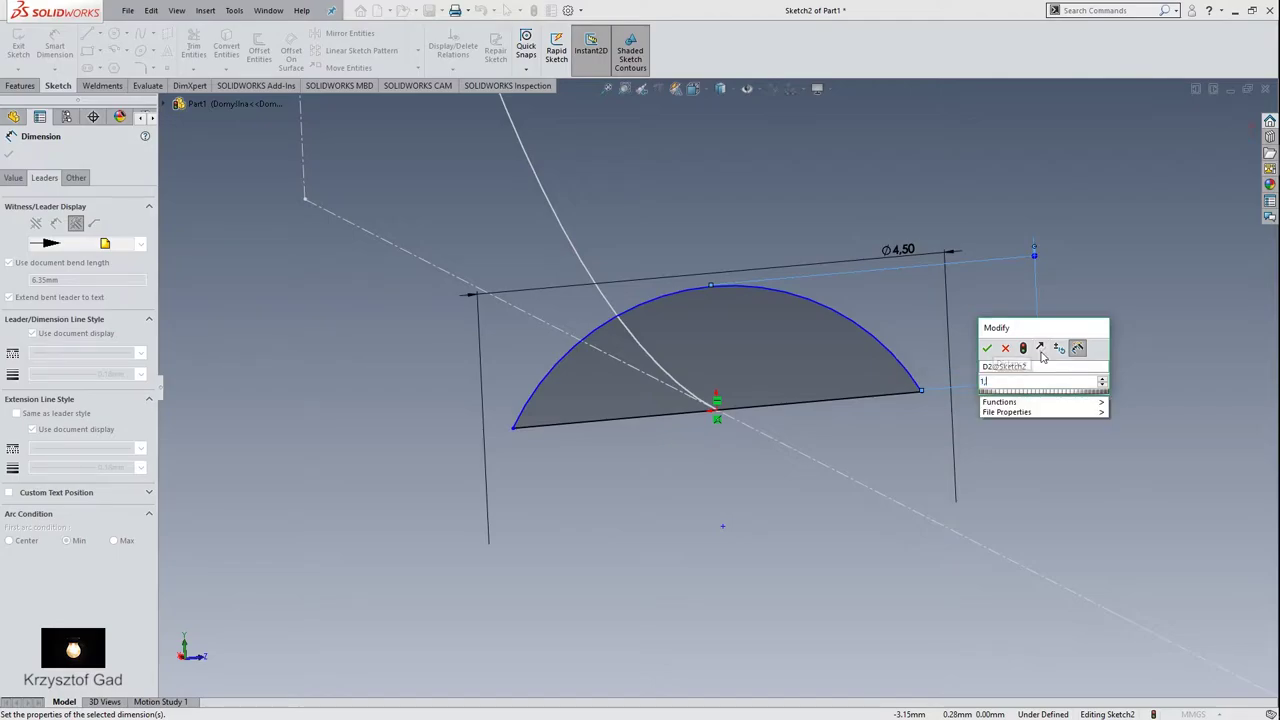
text(1.75)
key(Return)
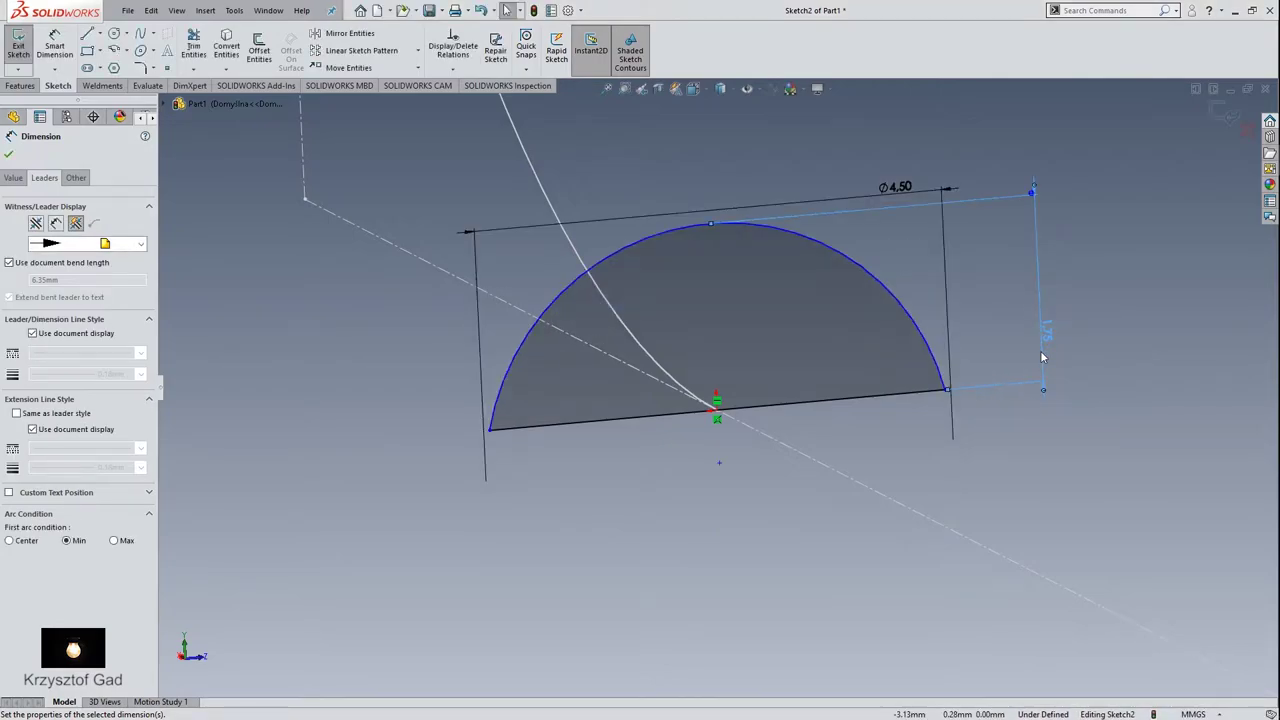
key(Escape)
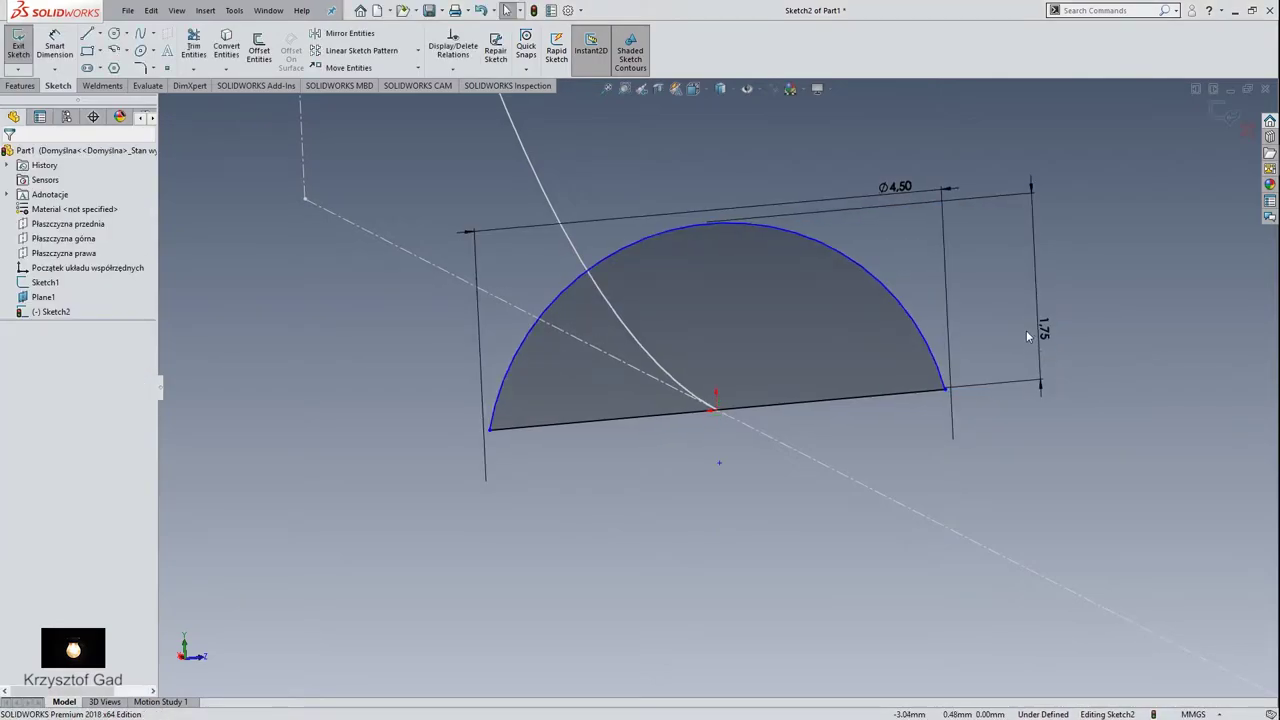
key(ctrl+8)
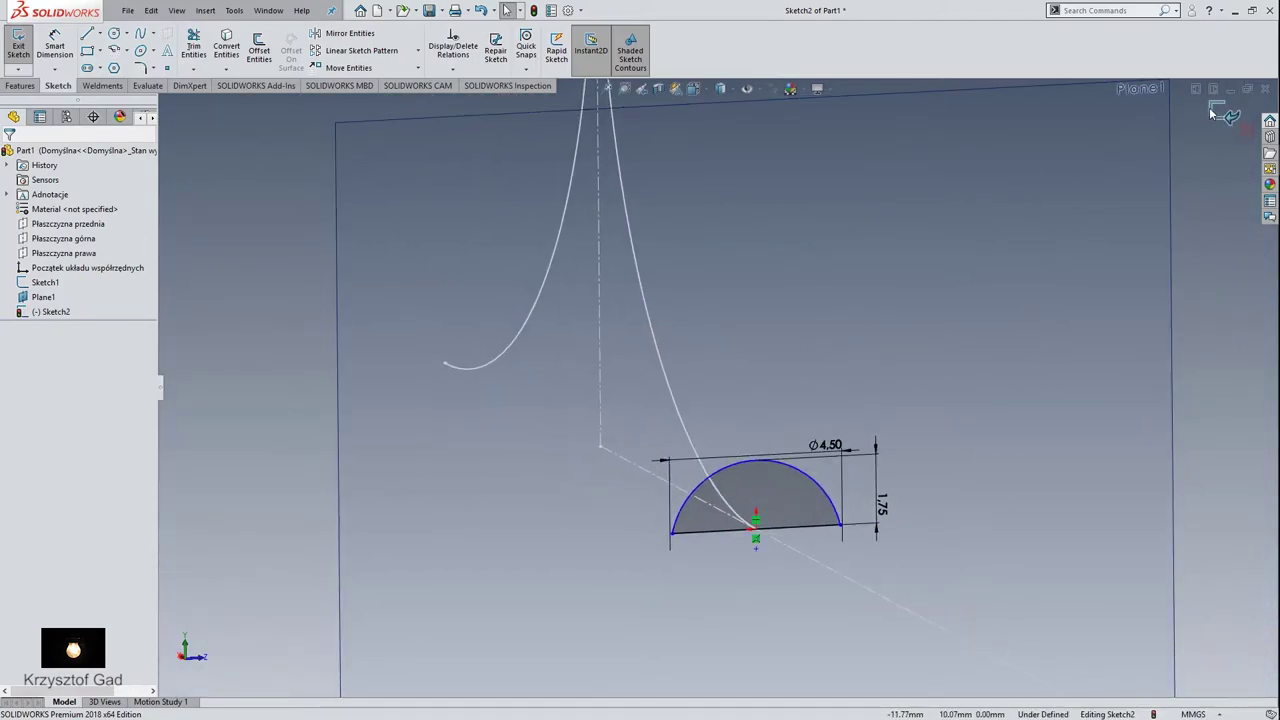
Exit the profile sketch and hide Plane1
click(1219, 113)
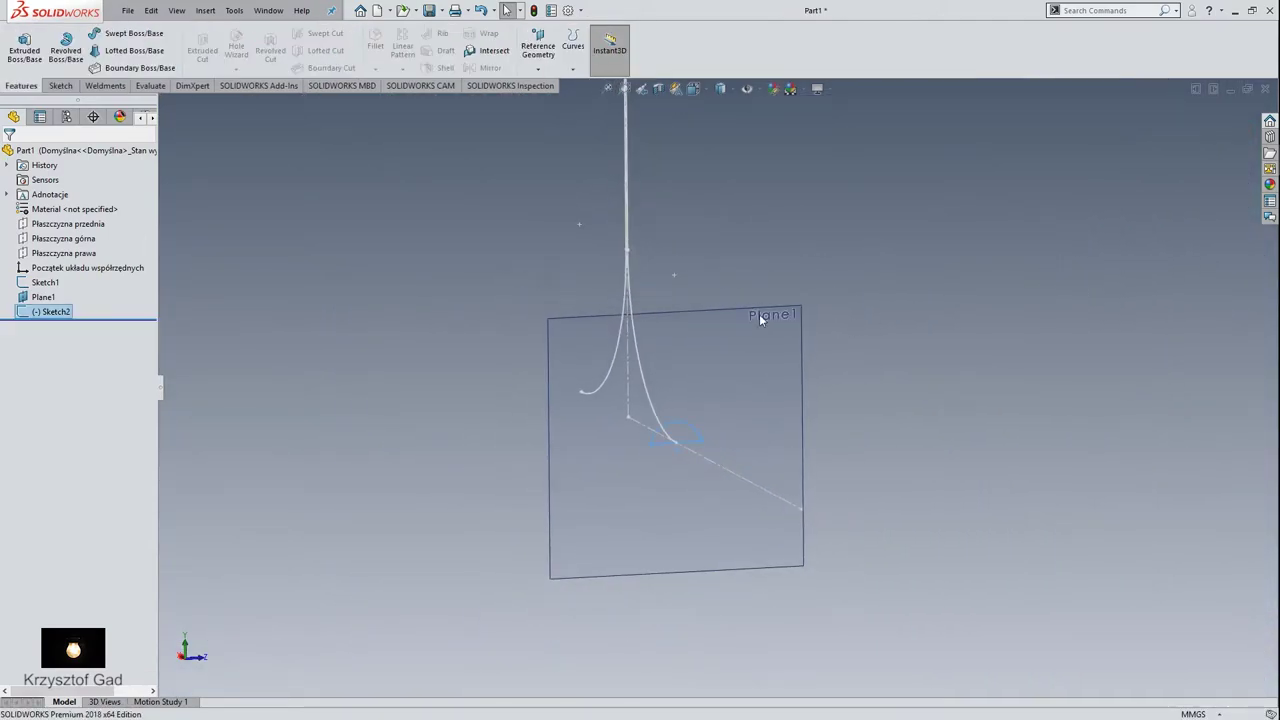
right_click(43, 302)
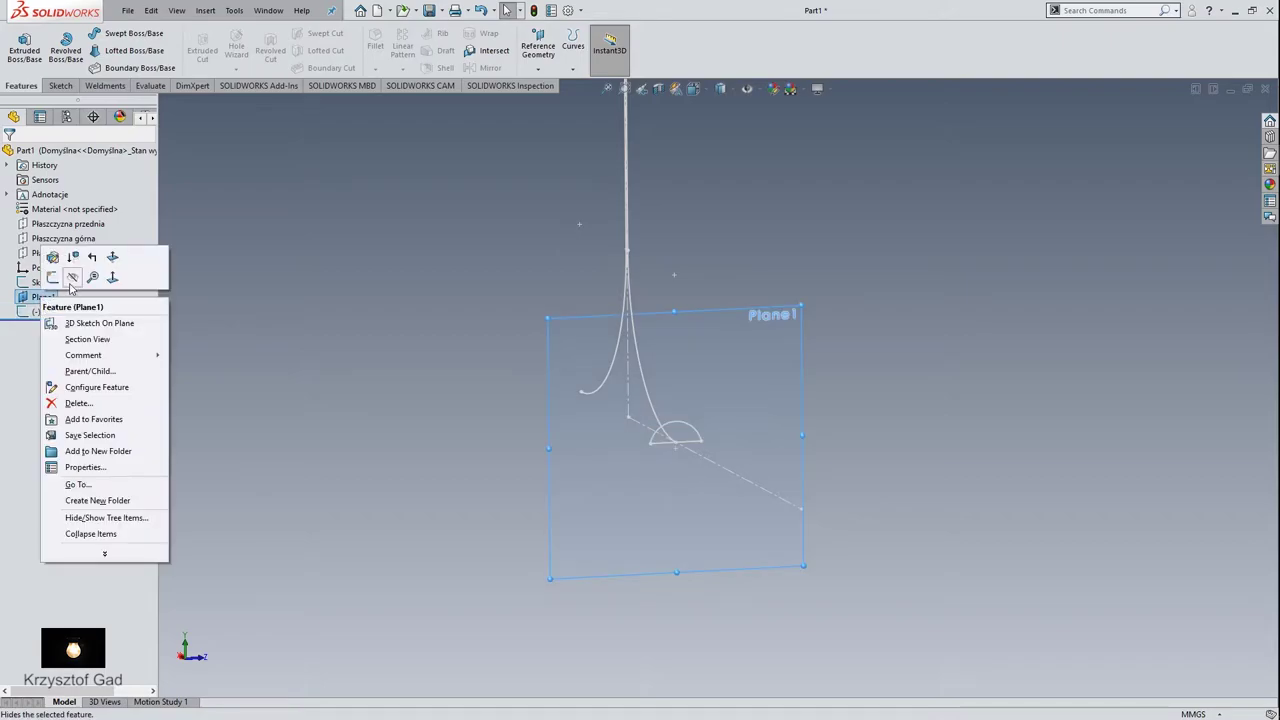
click(72, 278)
key(Up)
key(Up)
key(Up)
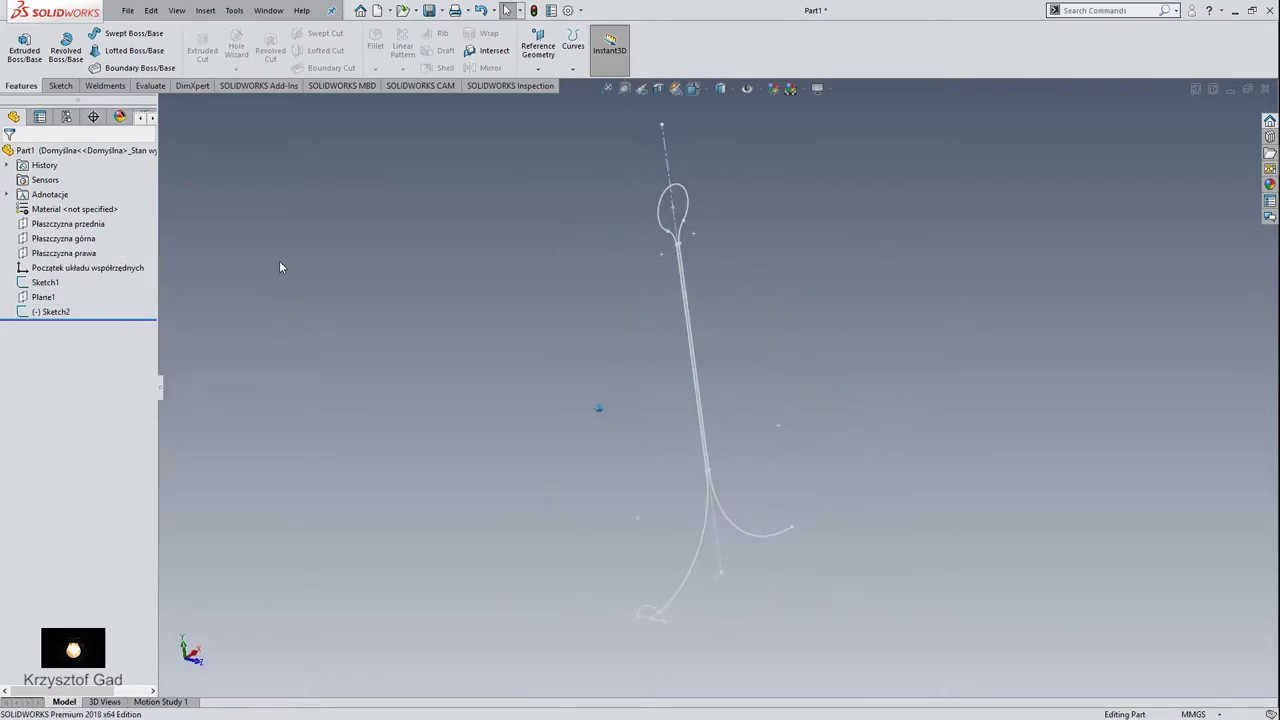
key(Up)
key(Up)
key(Up)
key(Up)
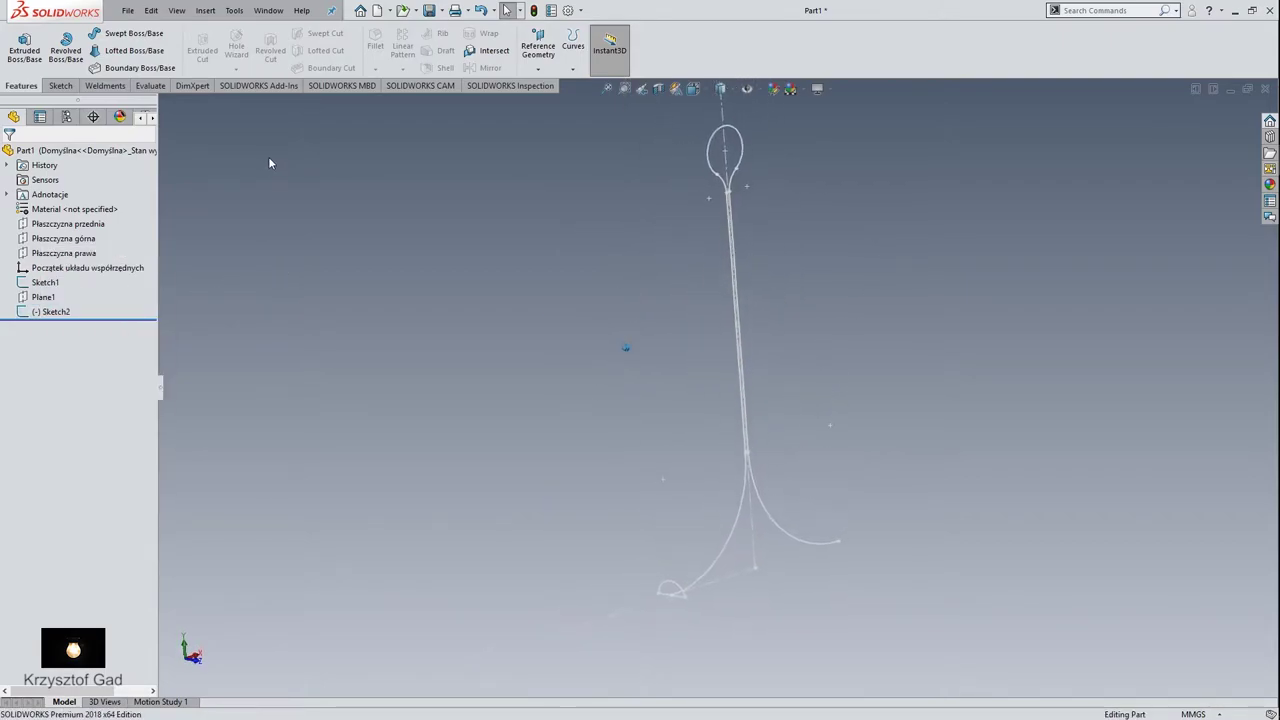
key(Up)
Sweep the half-disc Sketch2 profile along the Sketch1 hook path to create Sweep1
click(128, 33)
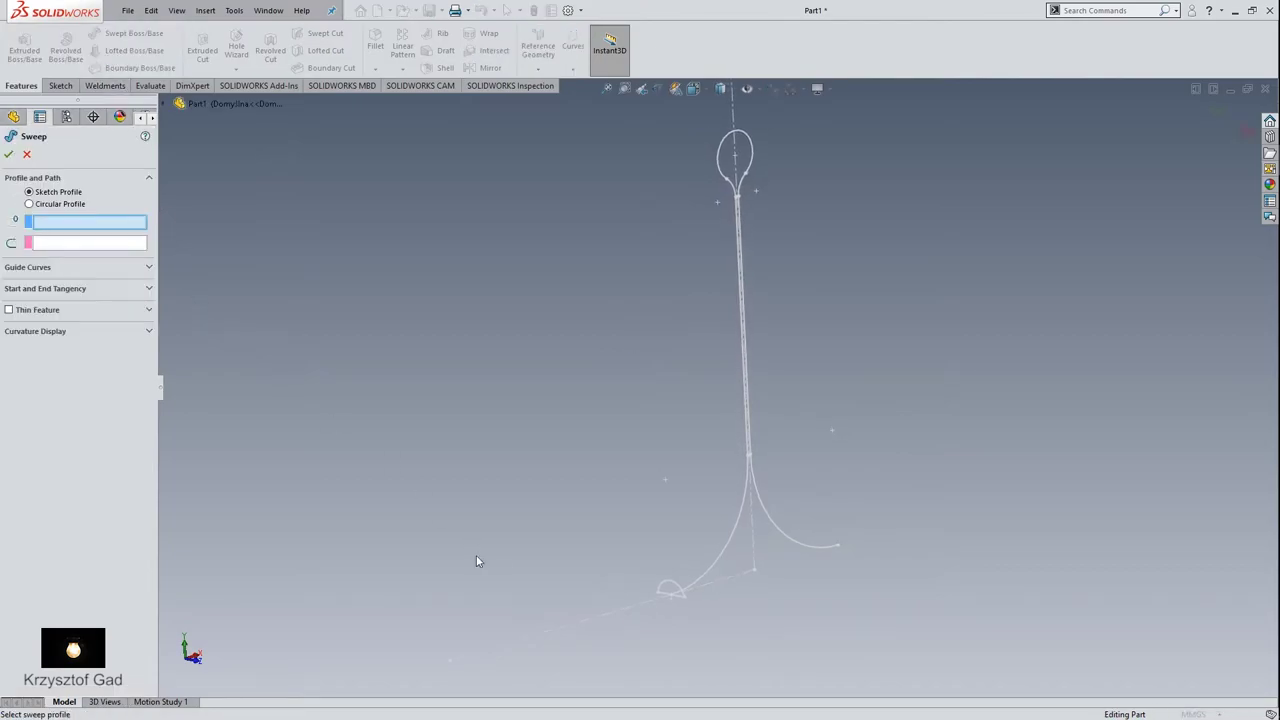
click(675, 588)
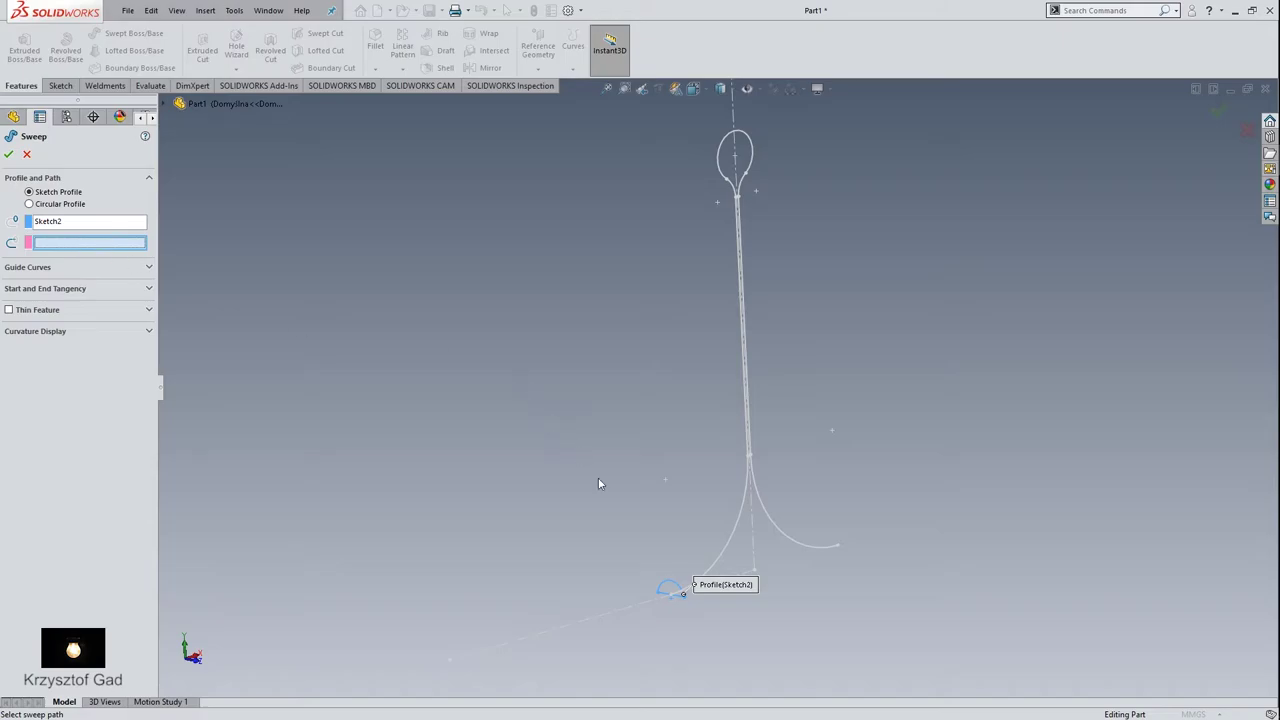
click(730, 548)
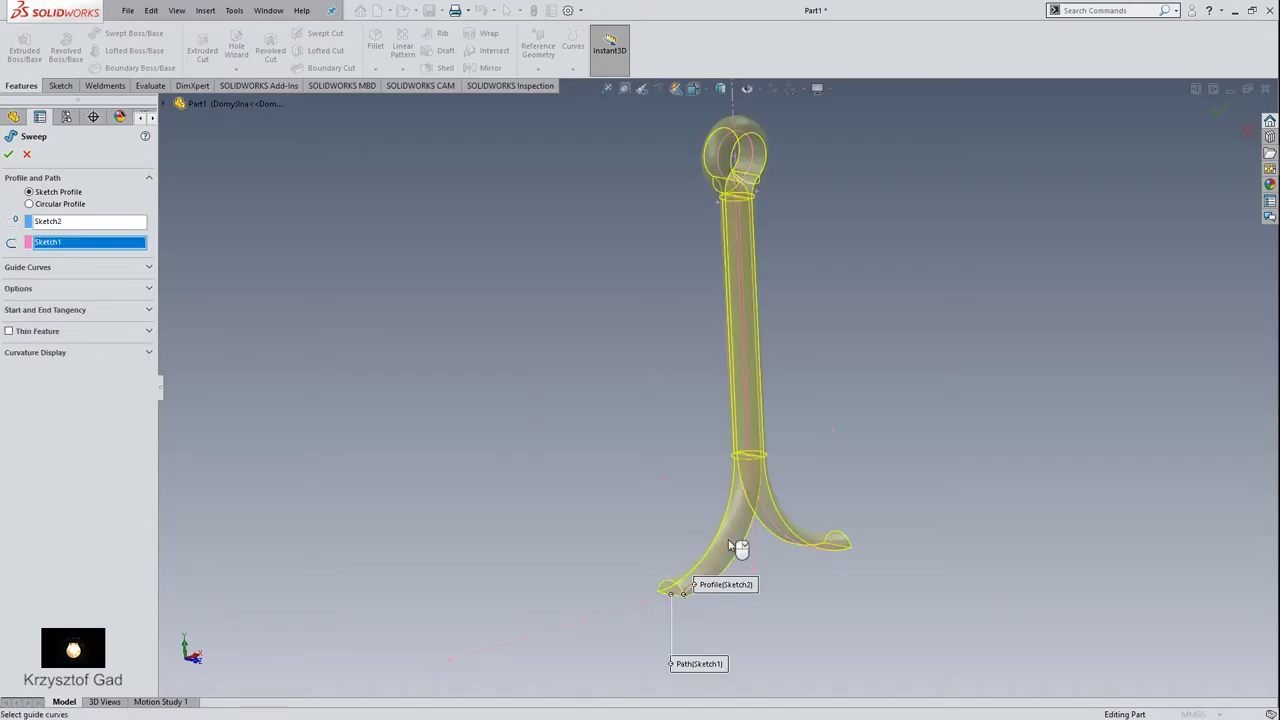
right_click(730, 548)
click(536, 392)
key(Left)
key(Left)
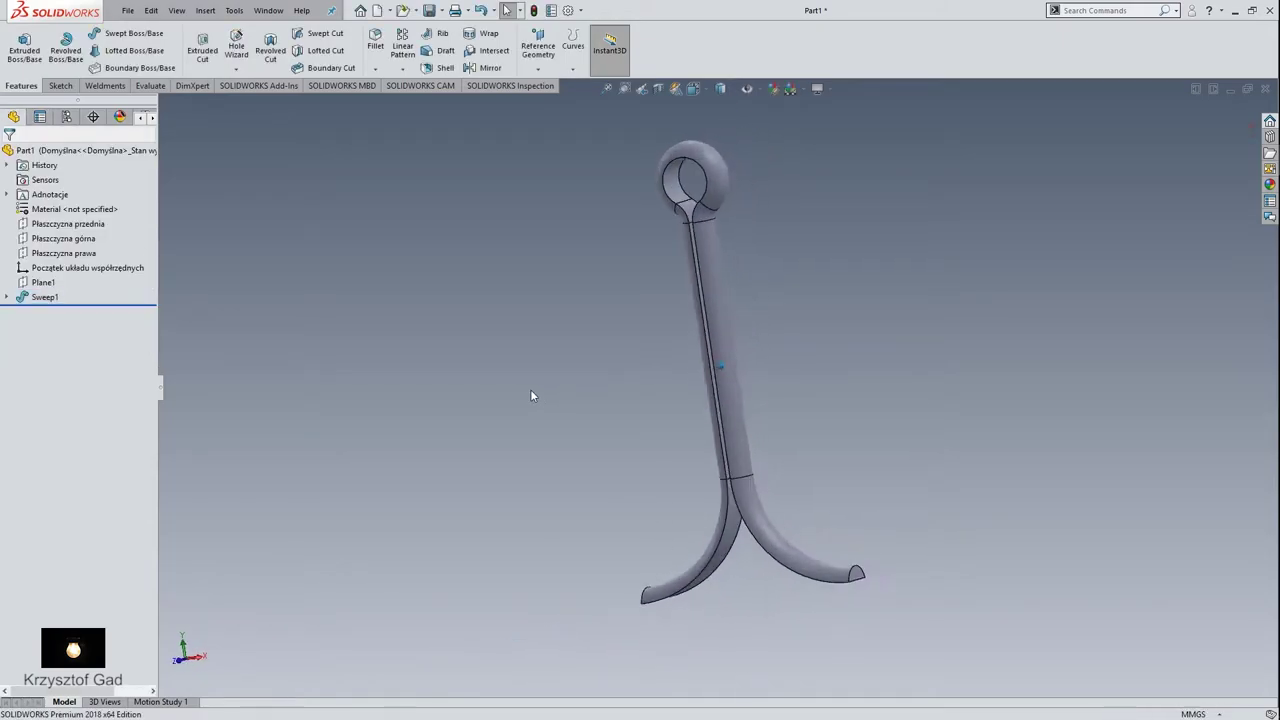
Apply red high gloss plastic from Plastic > High Gloss to the hook, then show the Front view
click(1269, 184)
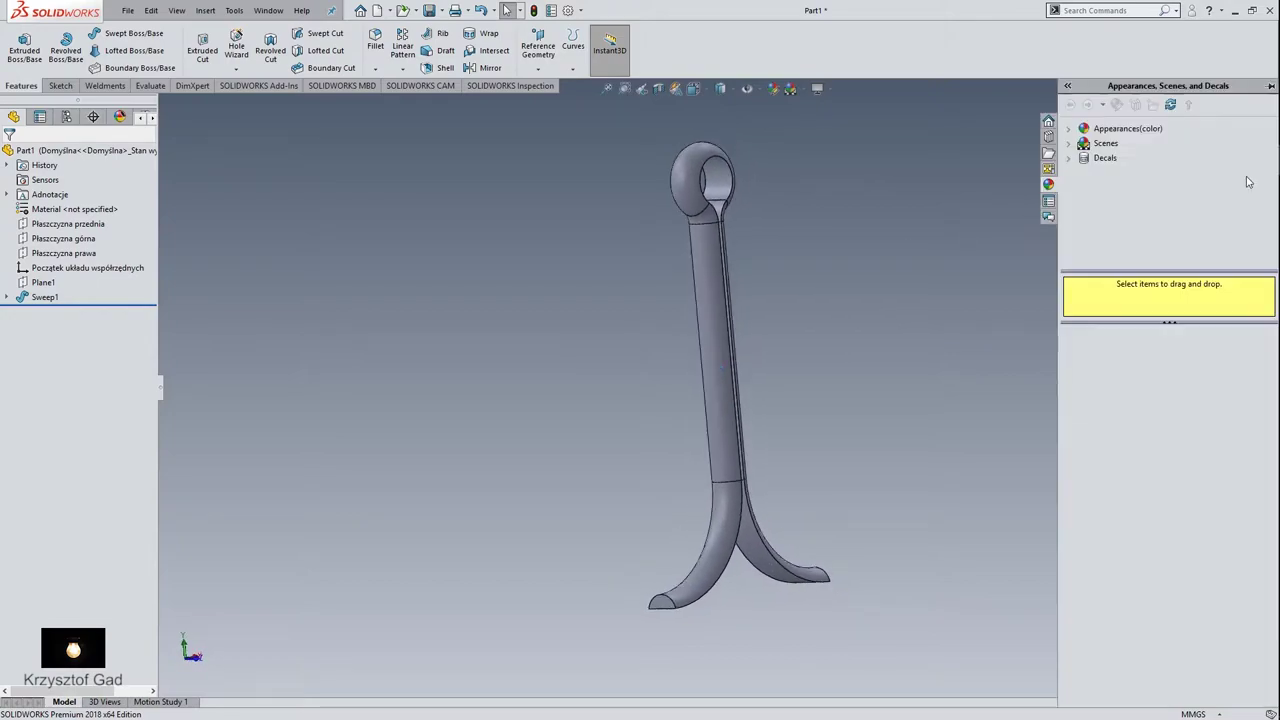
click(1069, 129)
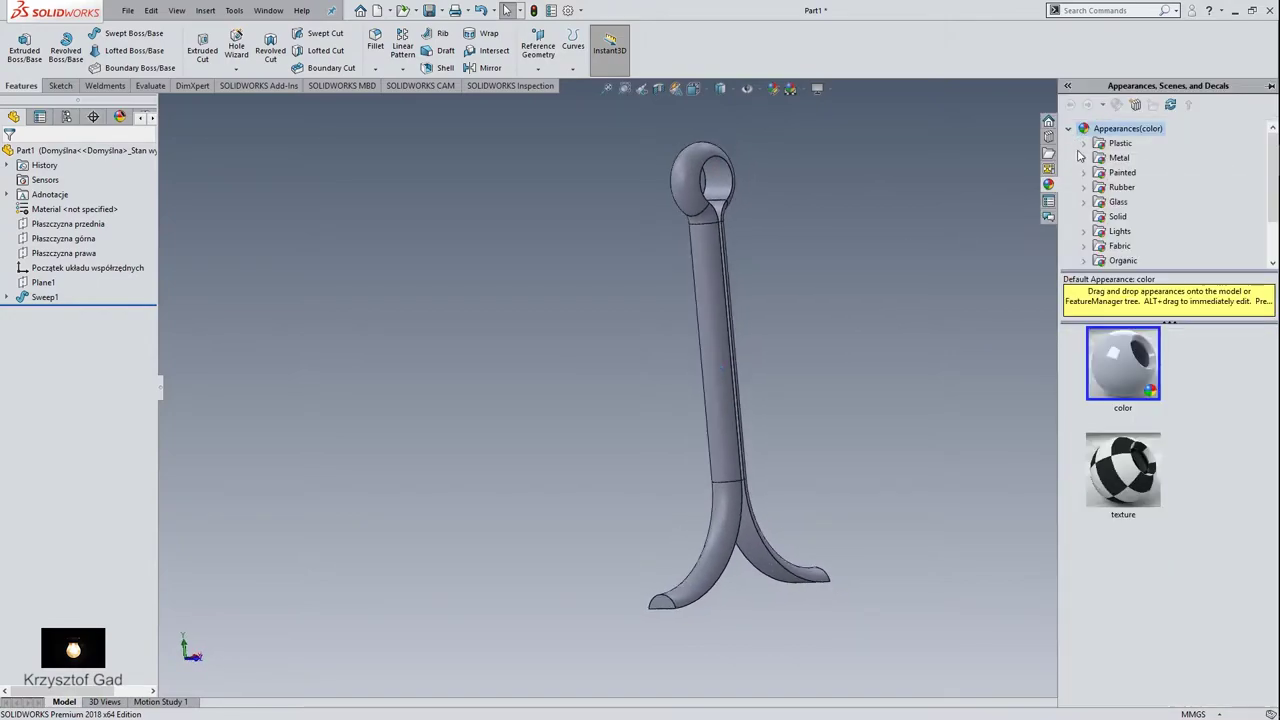
click(1077, 143)
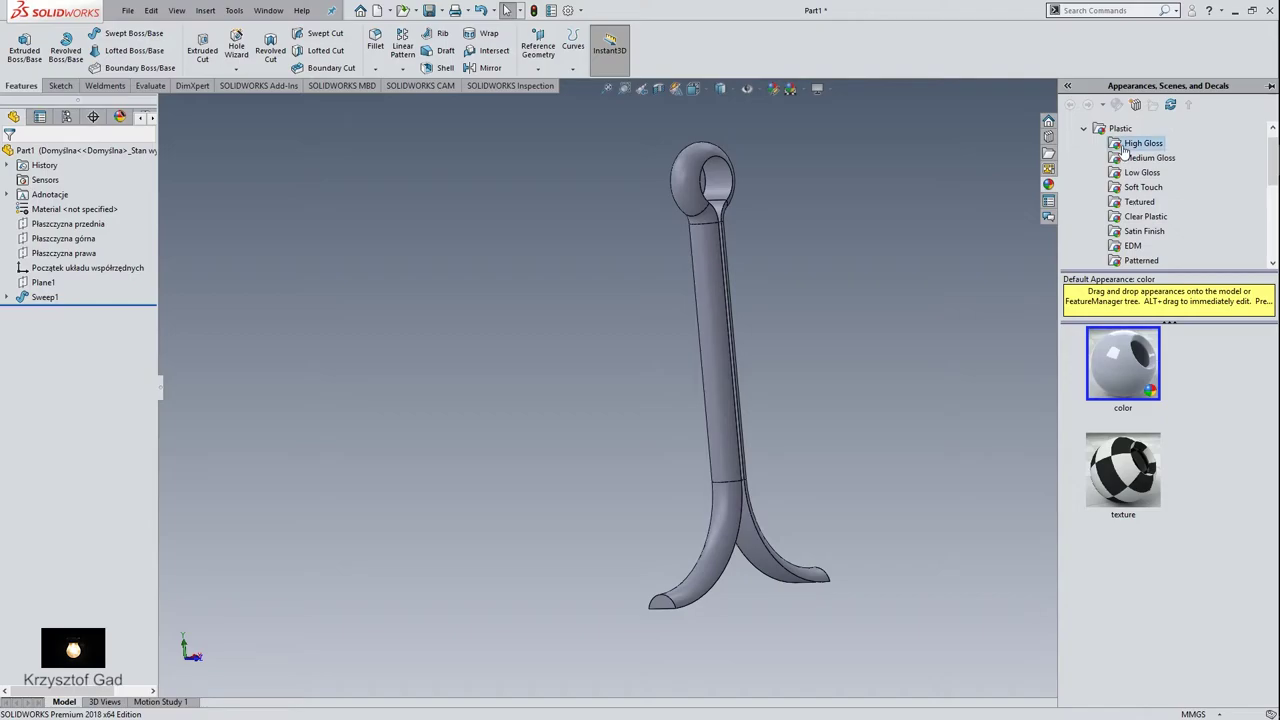
click(1125, 148)
scroll(1165, 470, down, 2)
scroll(1155, 486, down, 3)
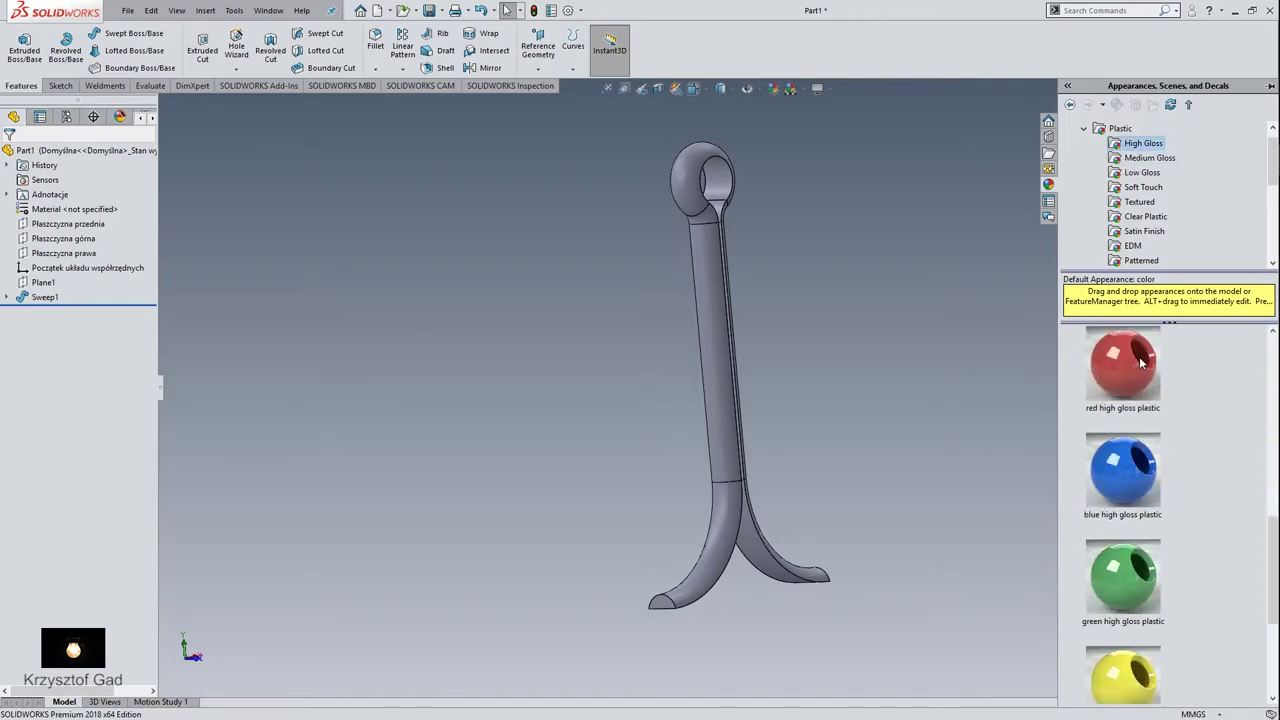
drag(1140, 362, 755, 525)
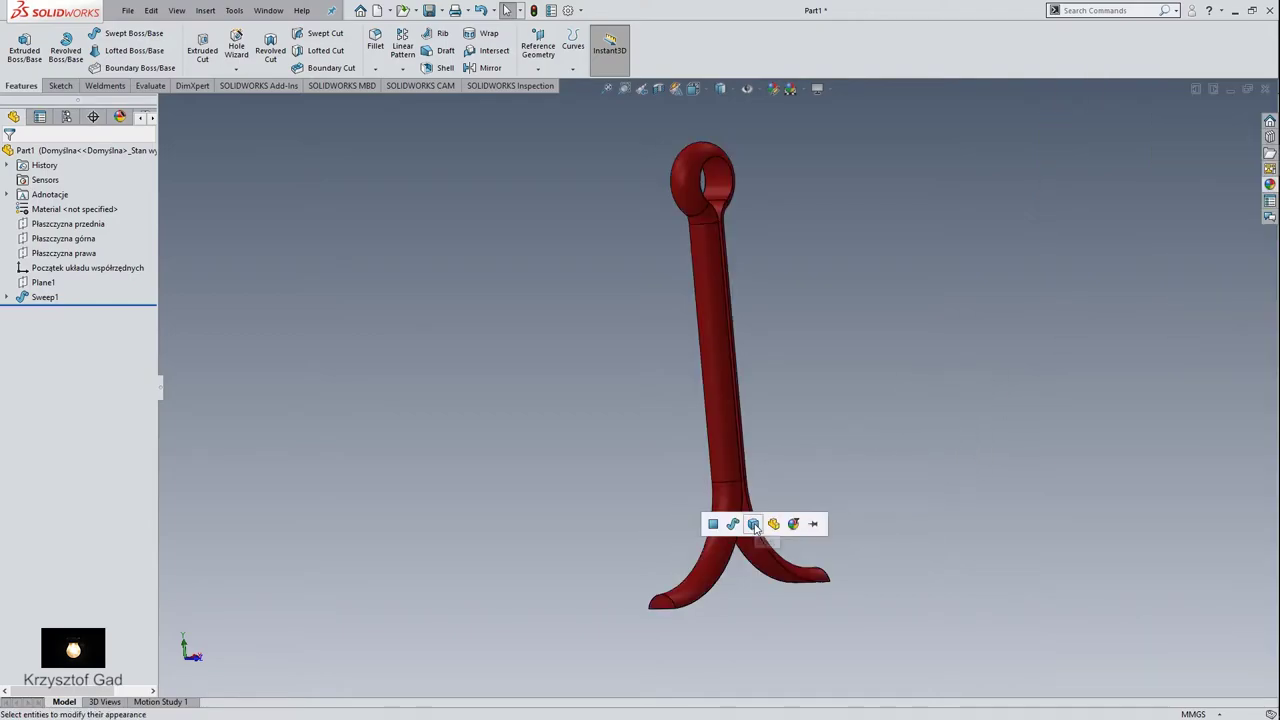
click(773, 523)
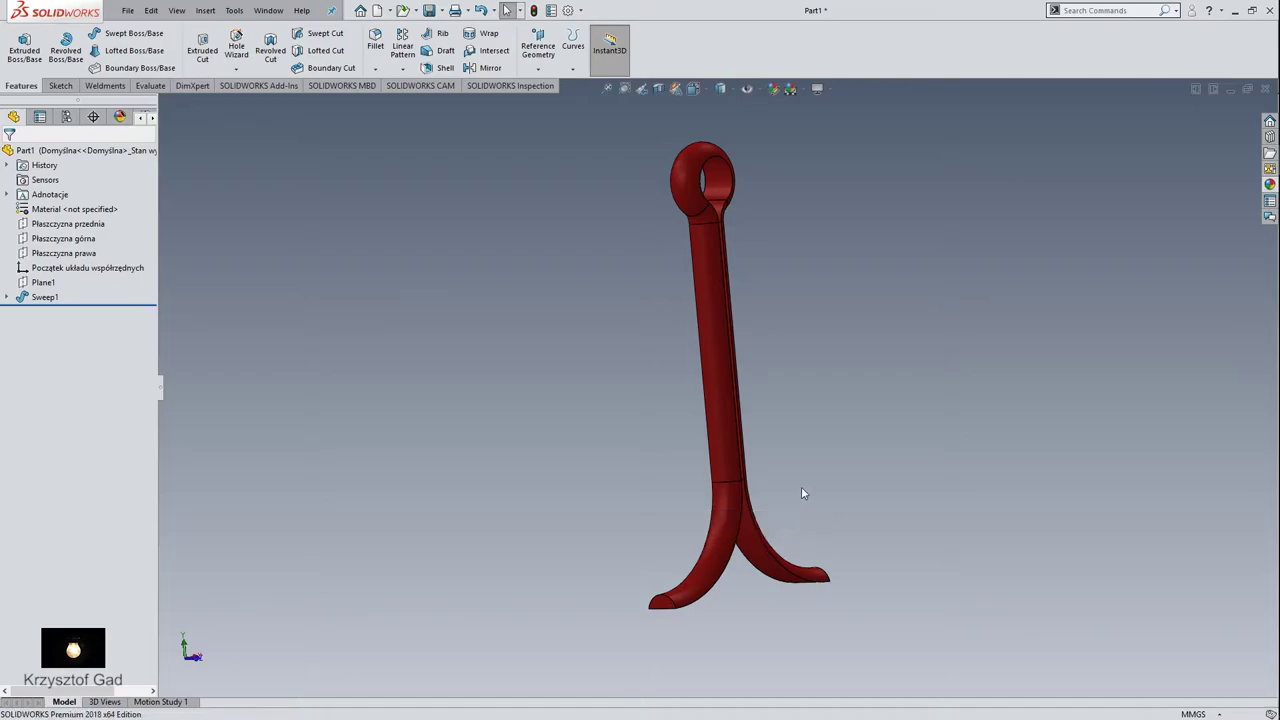
key(ctrl+1)
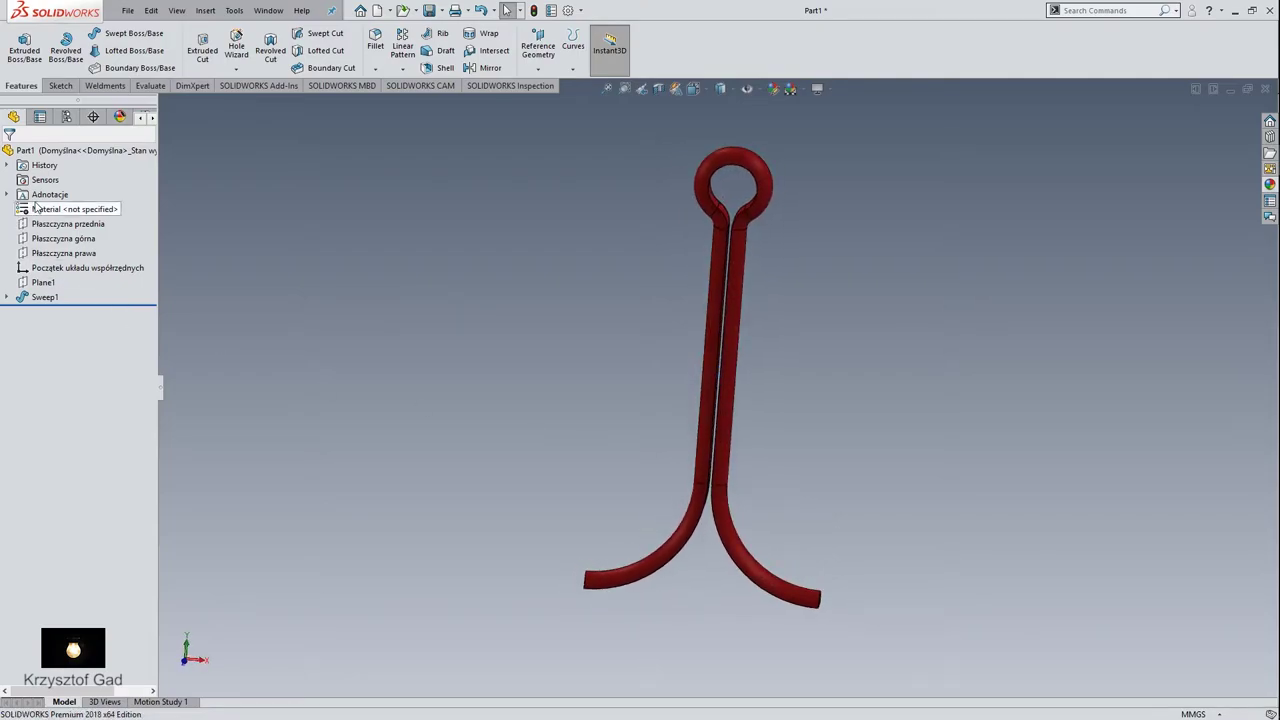
Assign Alloy Steel as the part's material
right_click(42, 210)
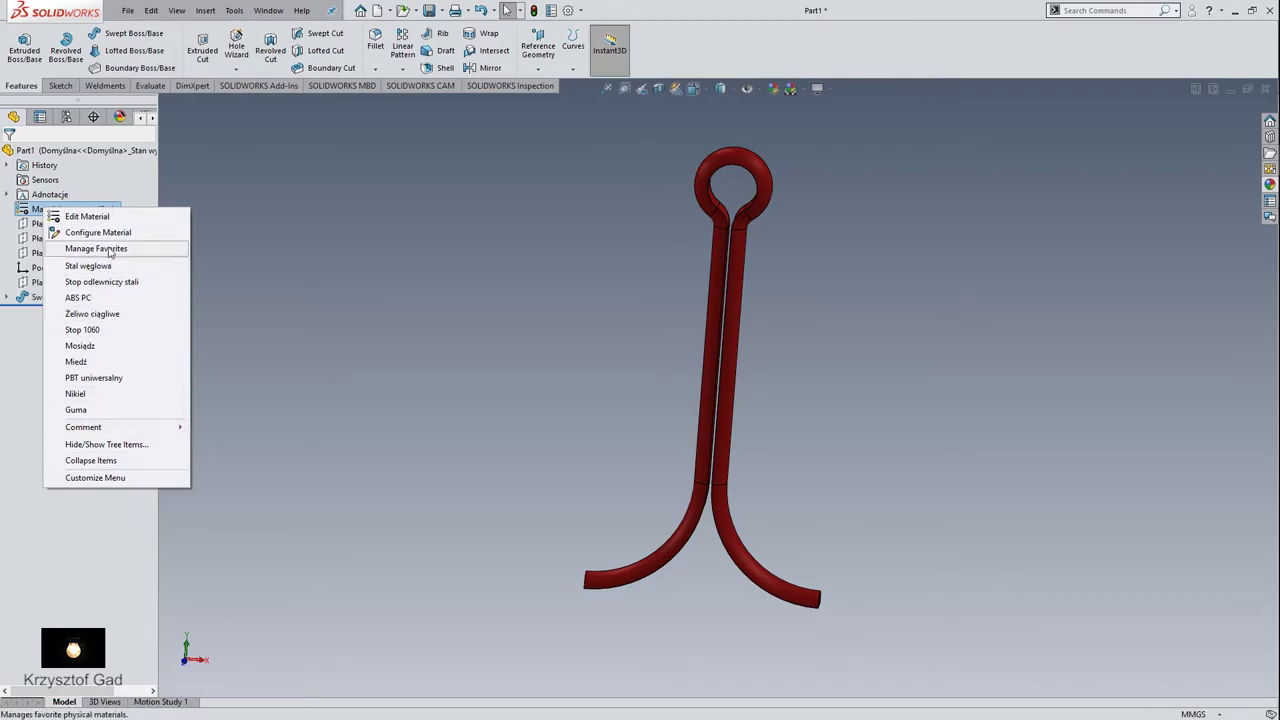
click(112, 217)
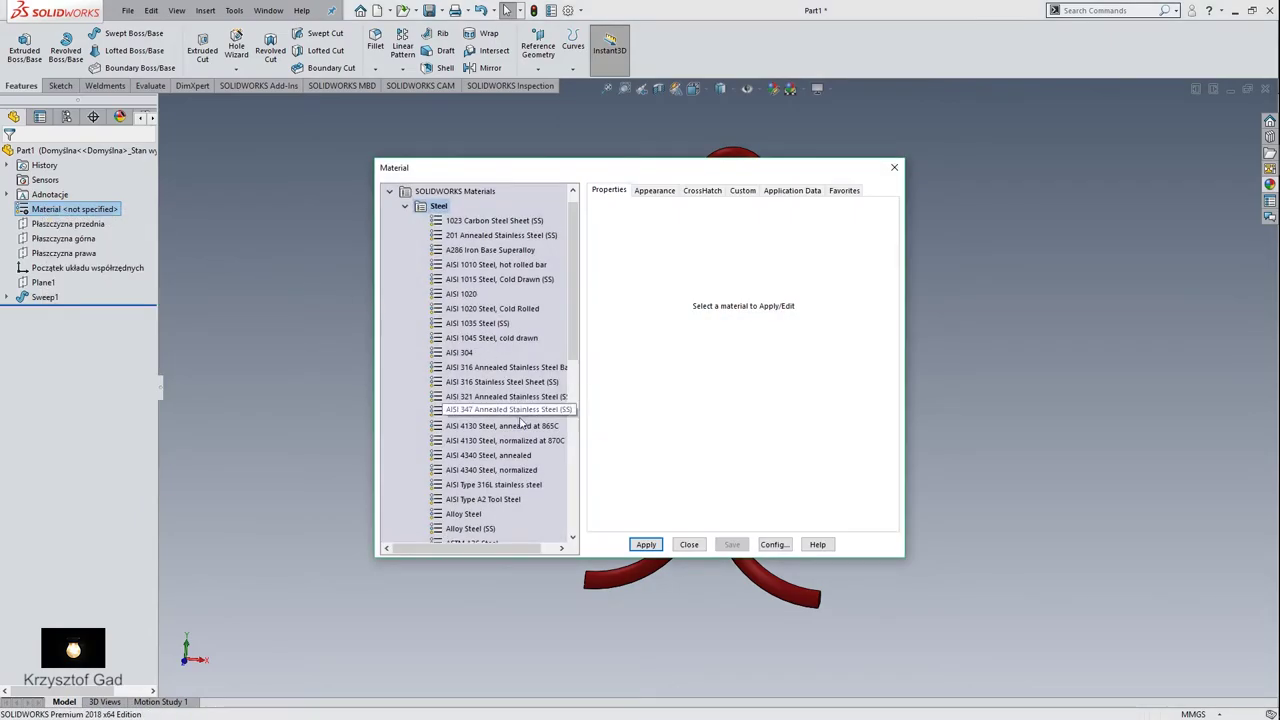
scroll(520, 422, down, 5)
scroll(512, 422, up, 1)
scroll(505, 422, up, 1)
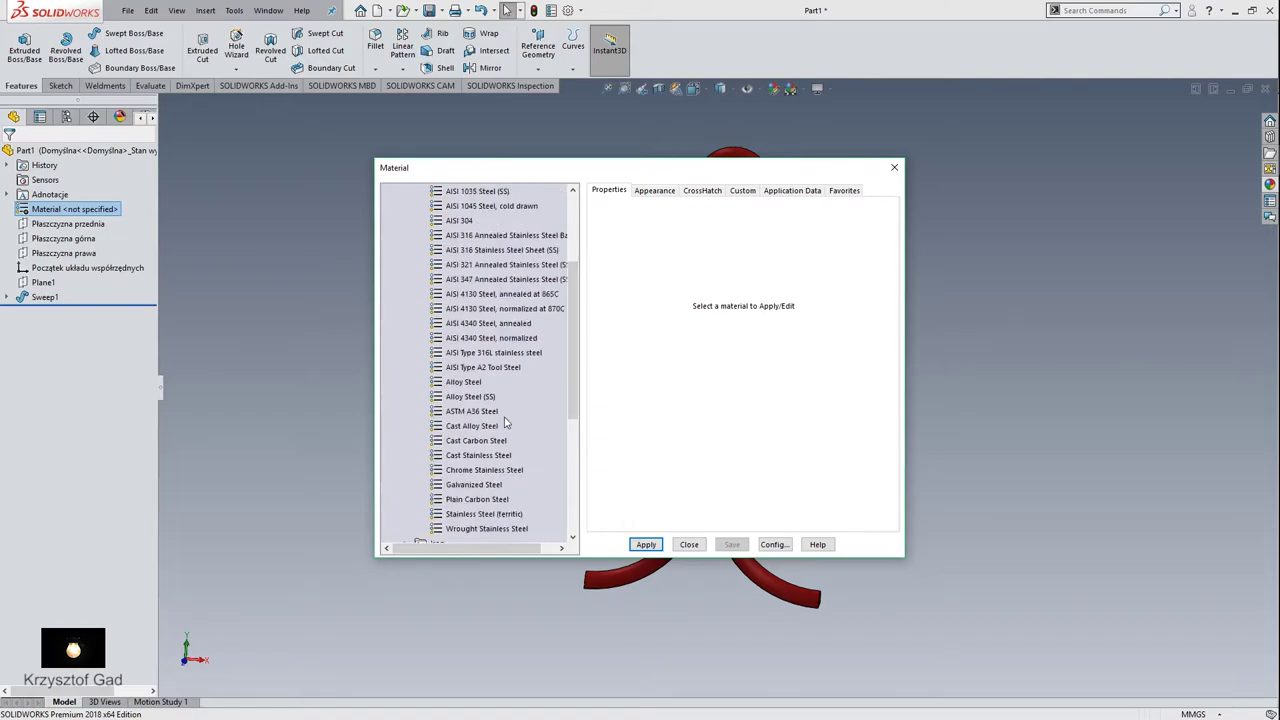
click(463, 384)
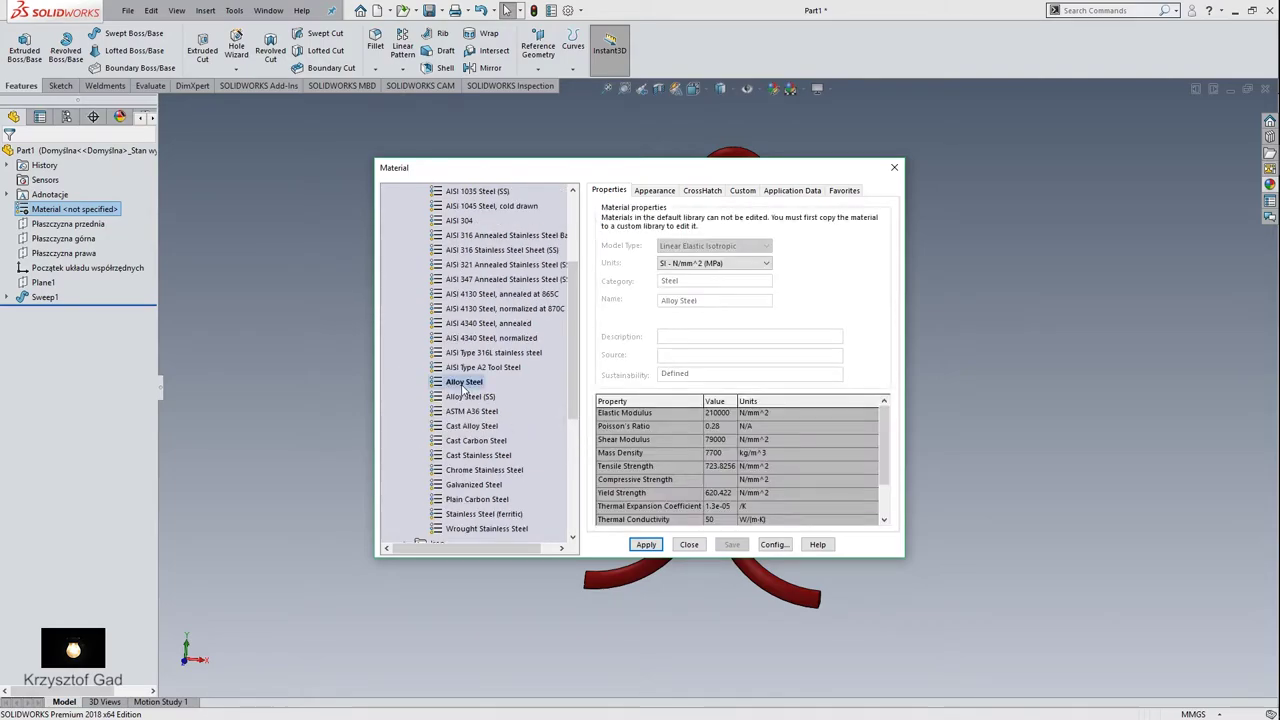
click(652, 546)
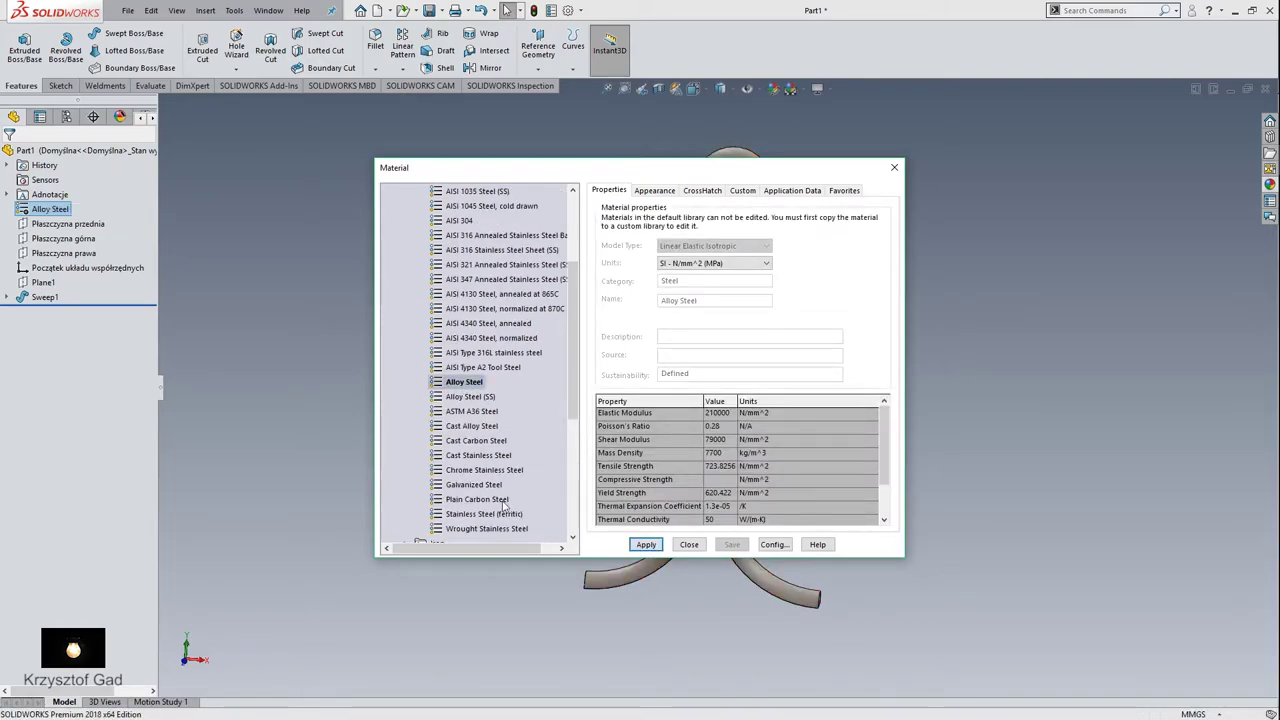
click(688, 546)
Rotate the steel hook to inspect it, then return to the Front view
key(Left)
key(Left)
key(Left)
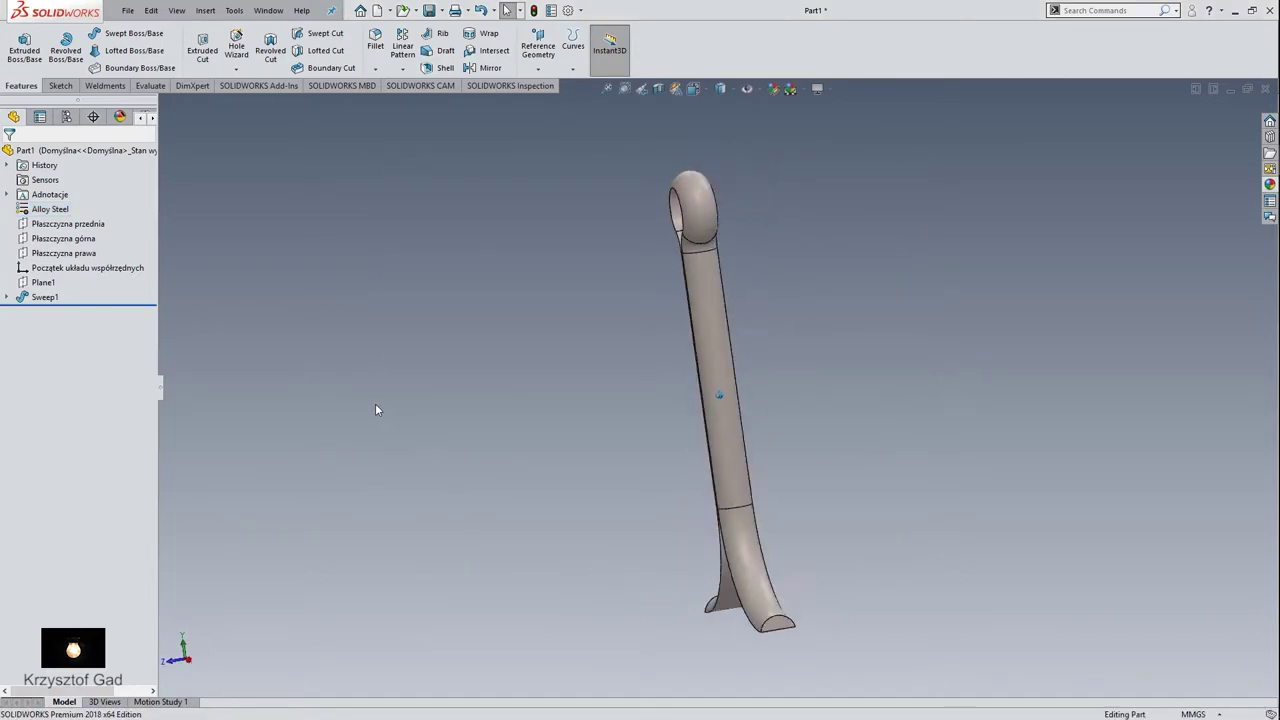
key(Left)
key(Left)
key(Up)
key(Up)
key(Down)
key(Down)
key(Right)
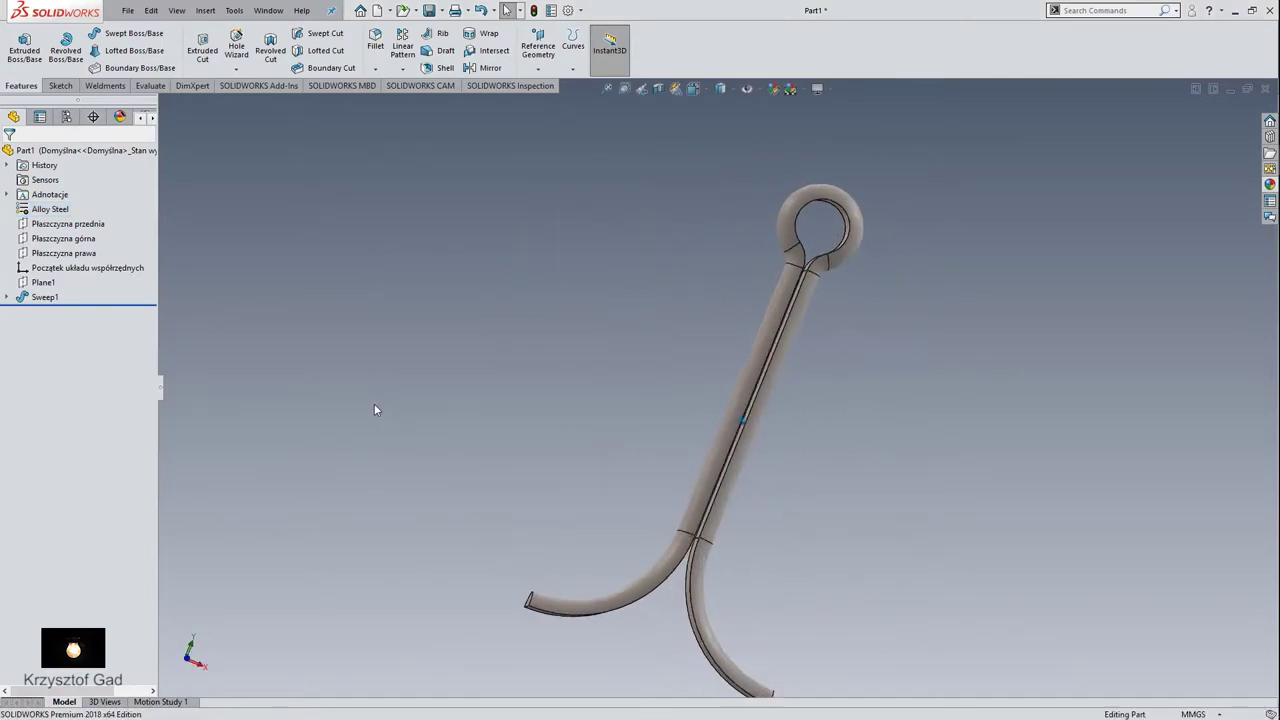
key(ctrl+1)
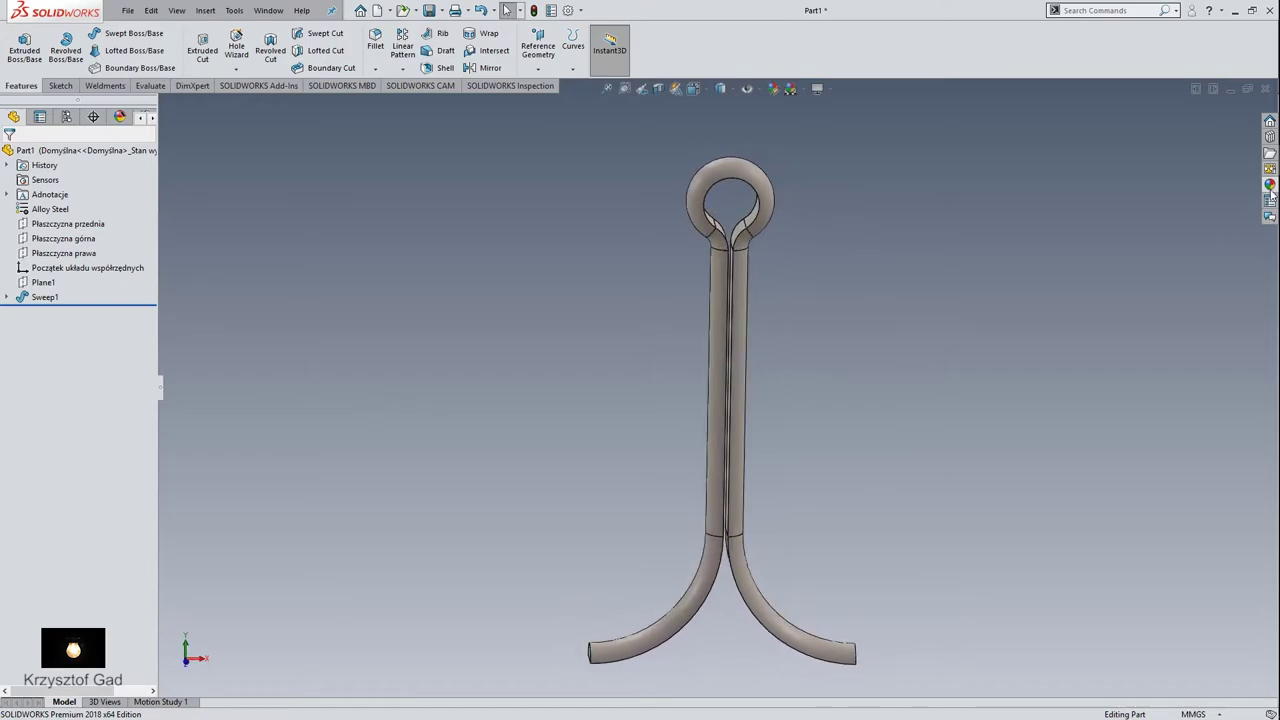
Apply the red high gloss plastic appearance to the whole part
click(1270, 188)
drag(1163, 370, 730, 372)
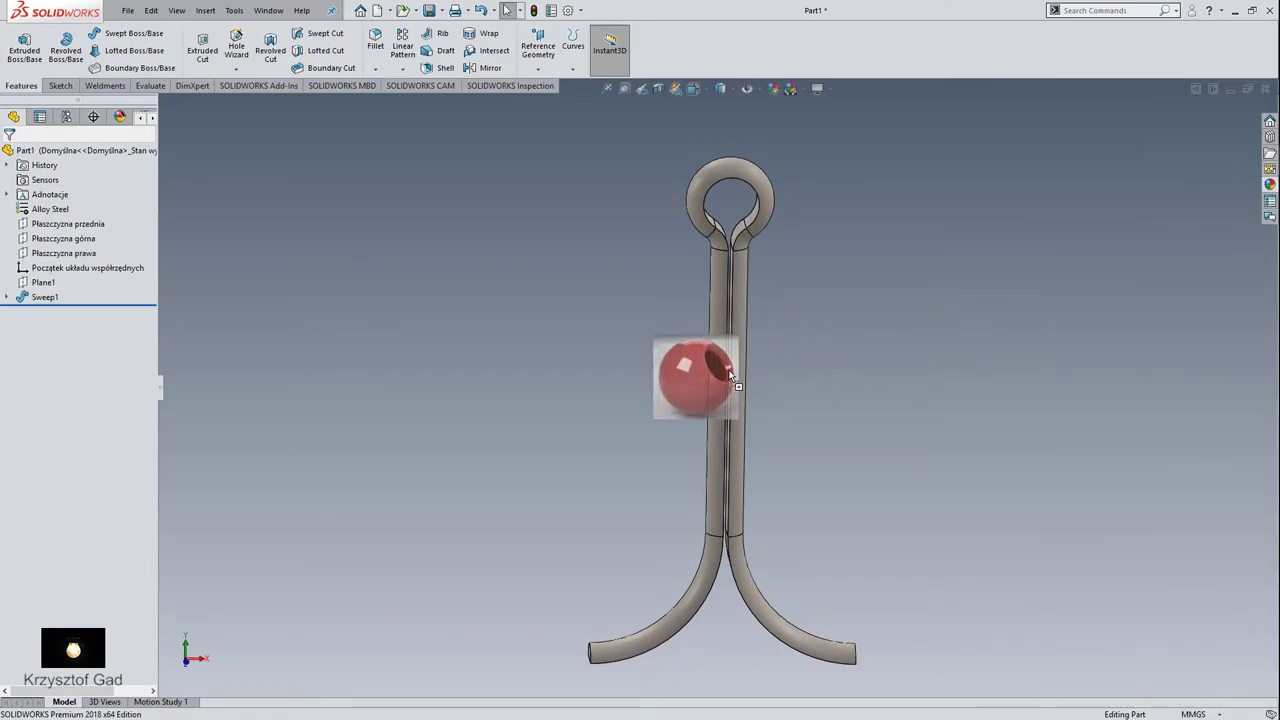
click(751, 372)
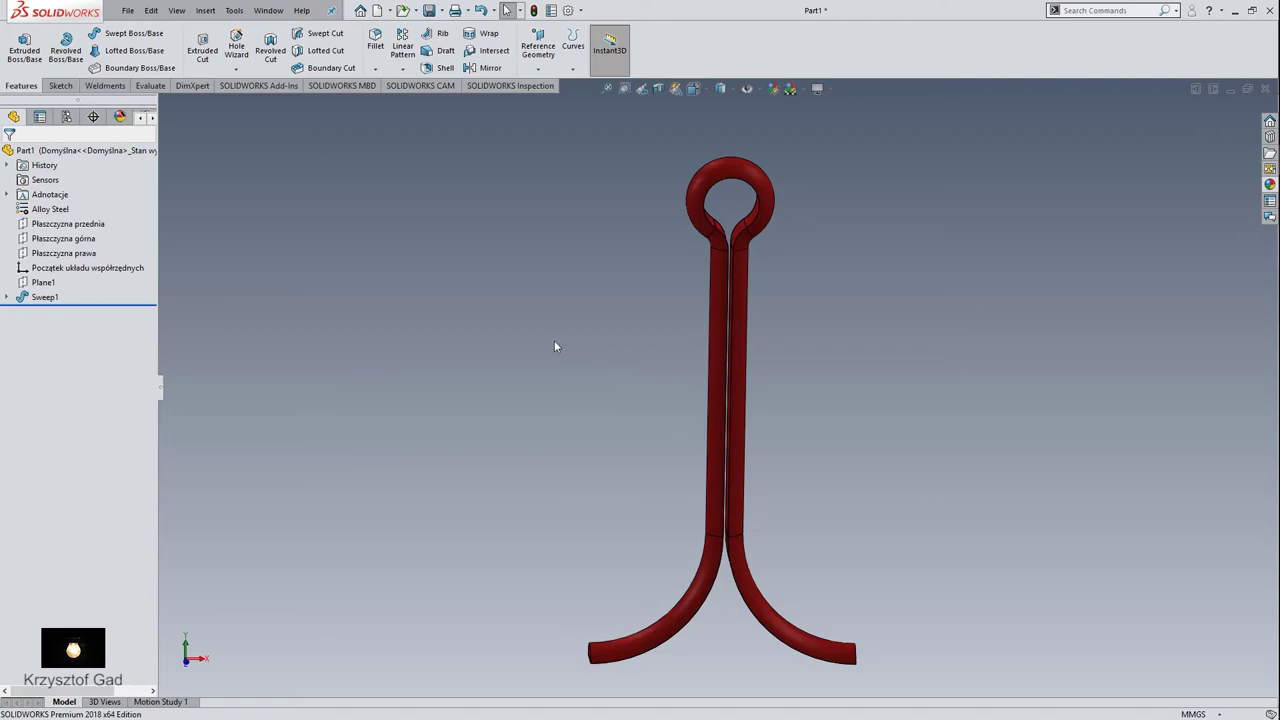
Show the Scene, Lights, and Cameras list in the DisplayManager
click(119, 117)
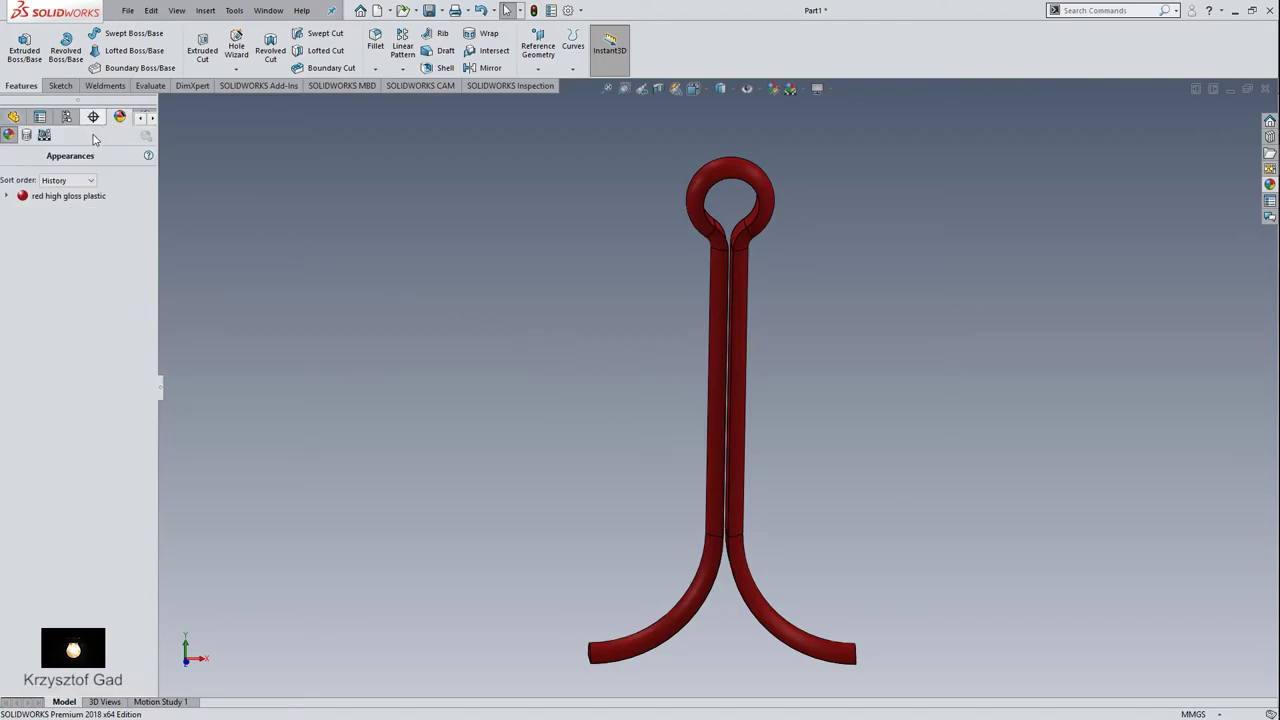
drag(157, 118, 153, 116)
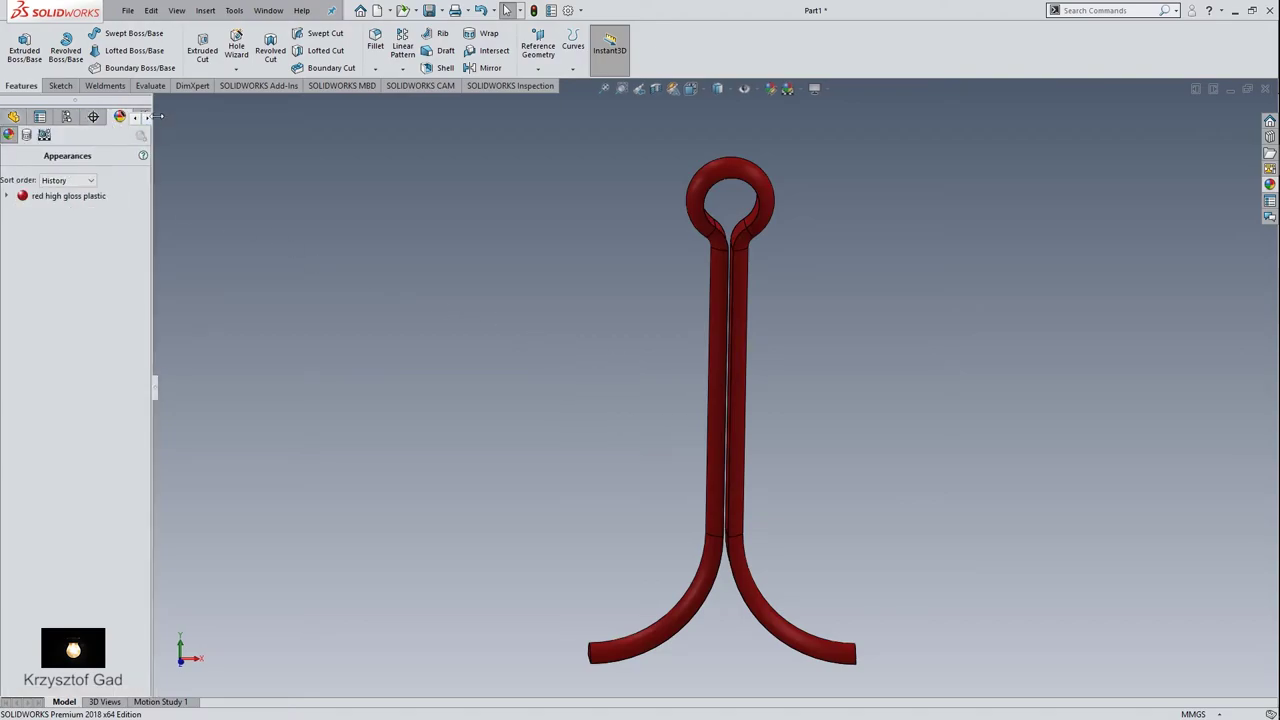
click(147, 119)
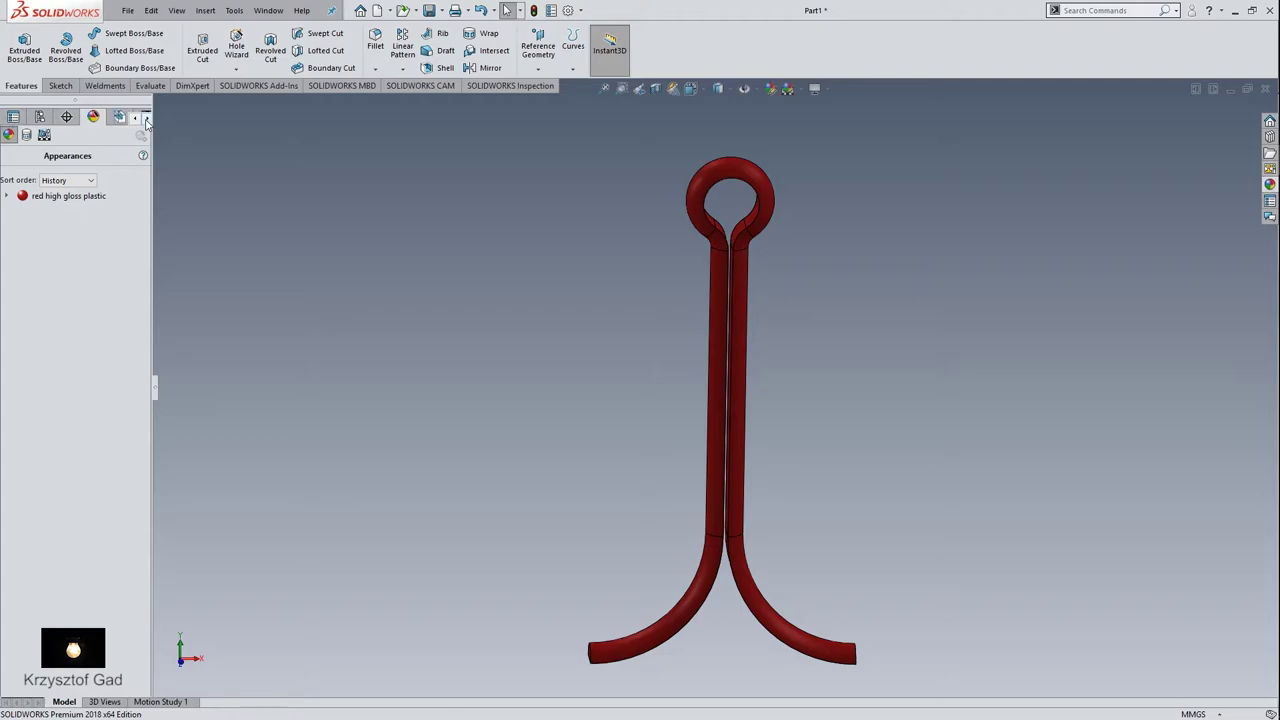
click(46, 137)
Set the ambient light to 0.8 via Edit All Lights
click(8, 196)
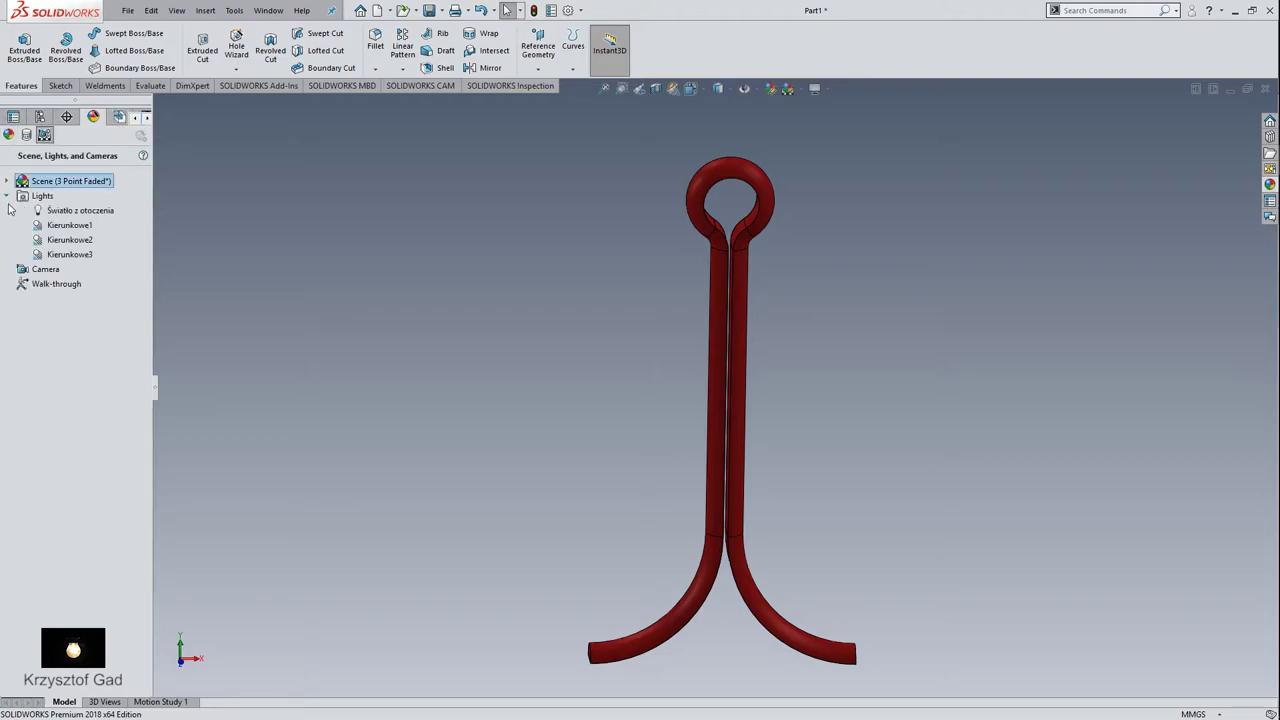
right_click(64, 214)
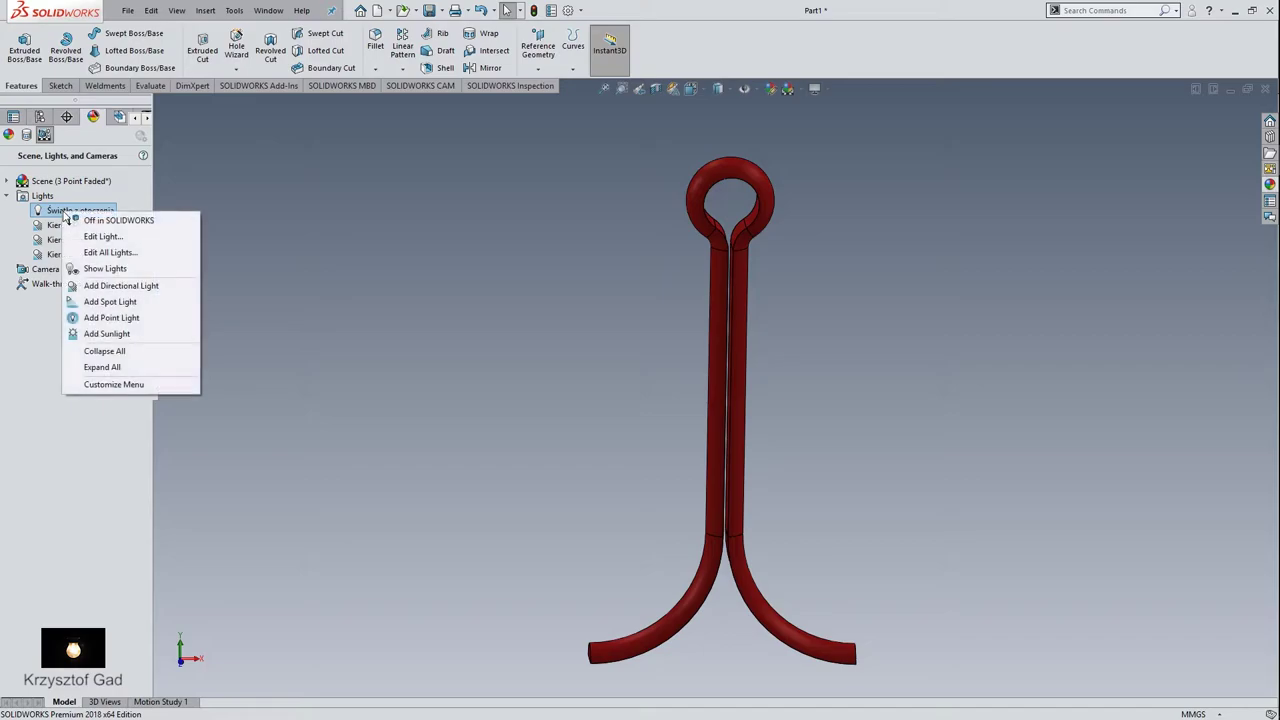
click(104, 254)
text(0,)
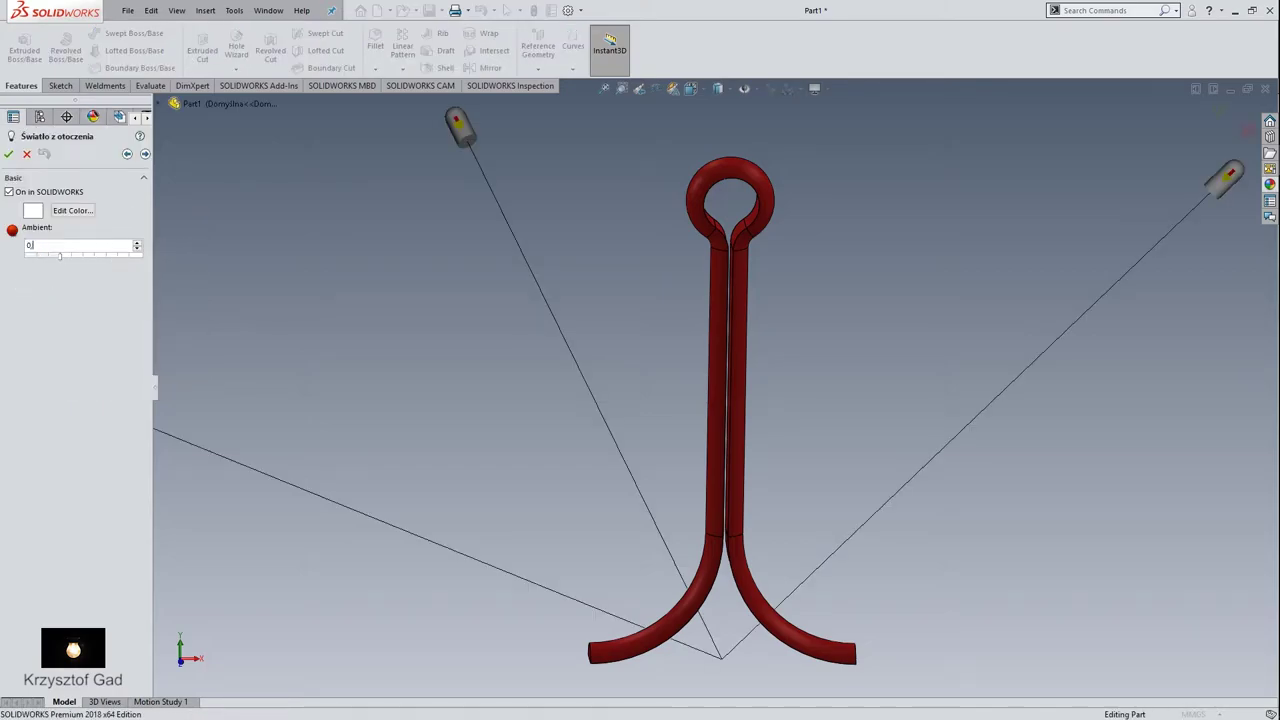
text(.8)
key(Return)
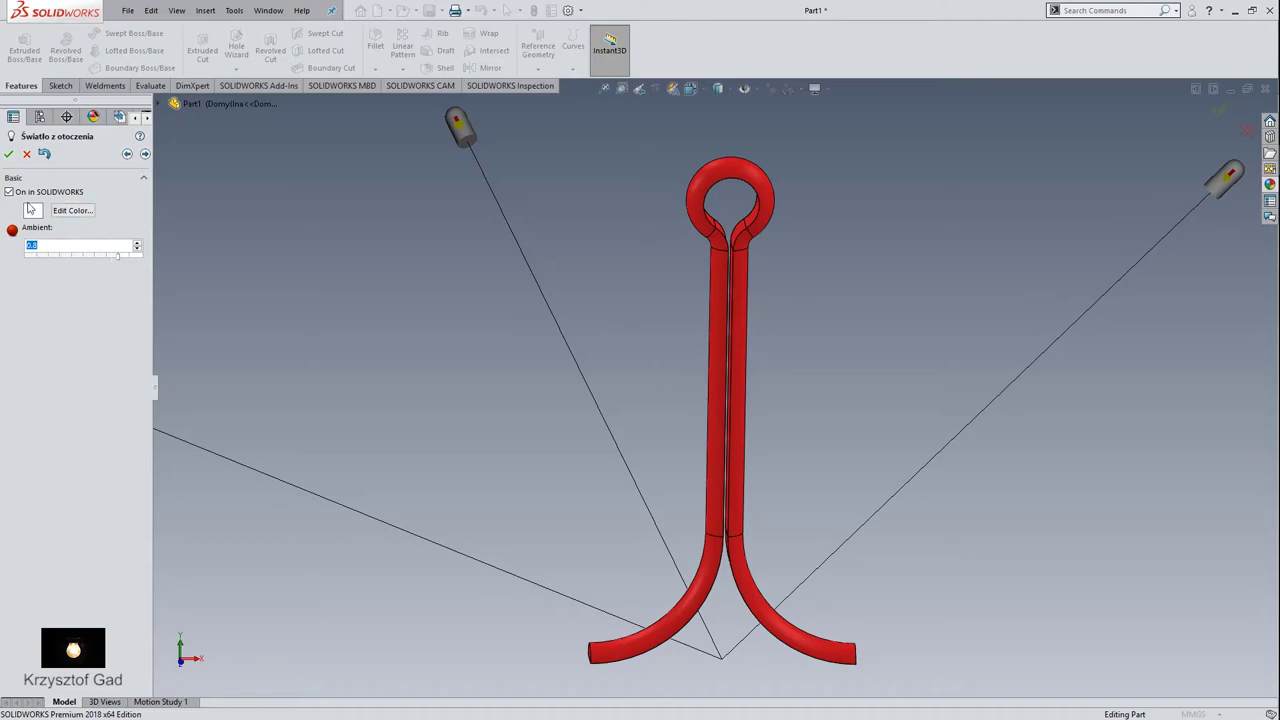
click(8, 153)
Rotate the hook to check the brighter red shading from several angles
key(Down)
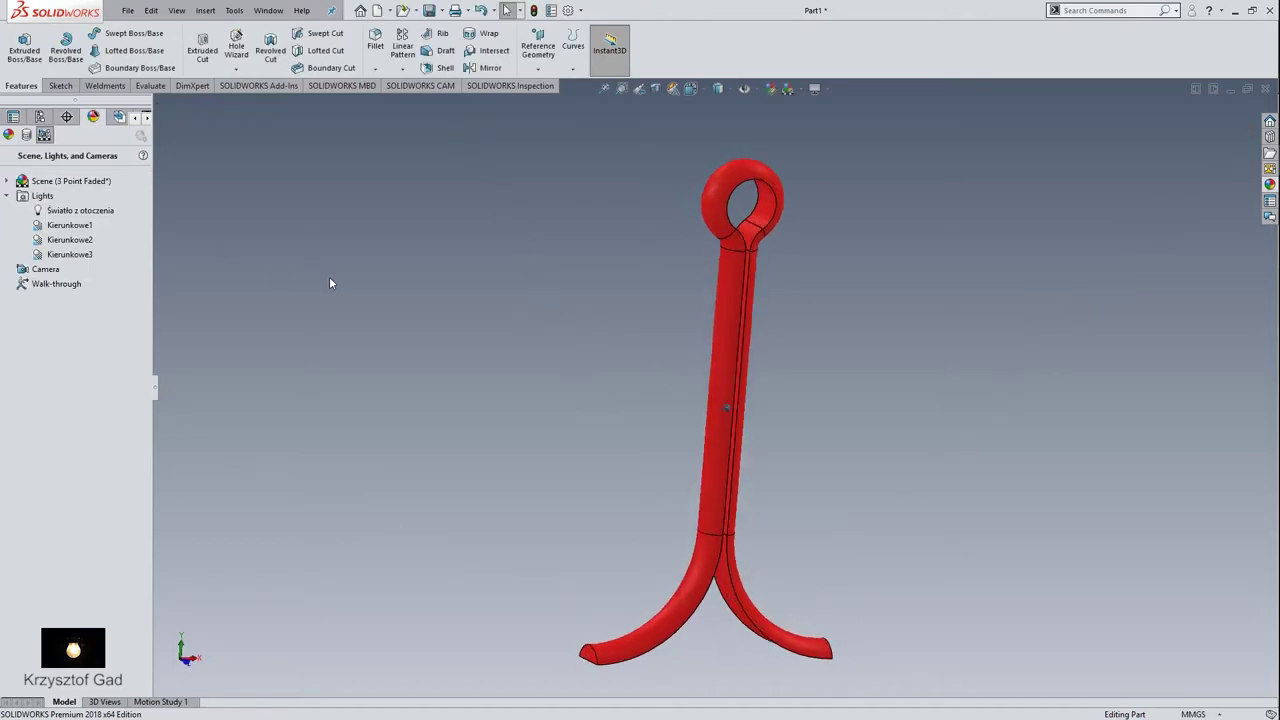
key(Down)
key(Down)
key(Down)
key(Down)
key(Down)
key(Down)
key(Down)
key(Down)
key(Down)
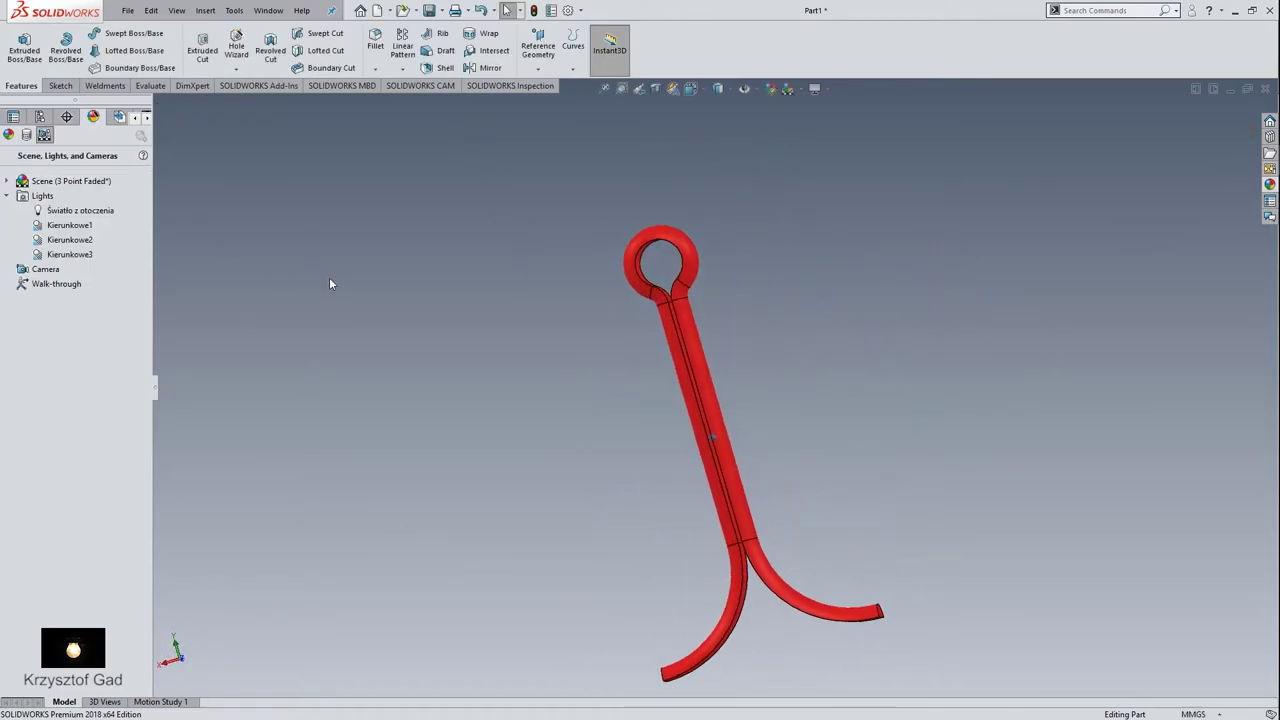
key(Down)
key(Down)
key(Down)
key(Down)
key(Down)
key(Down)
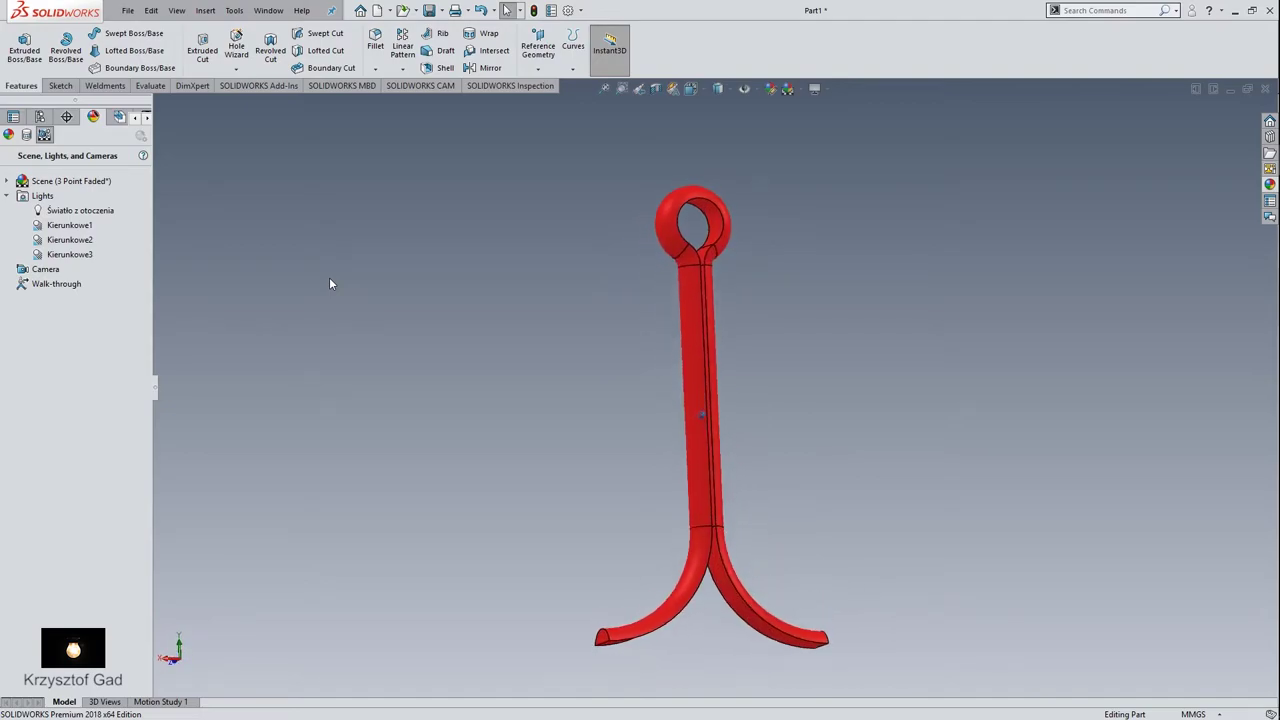
key(Down)
key(Down)
key(Down)
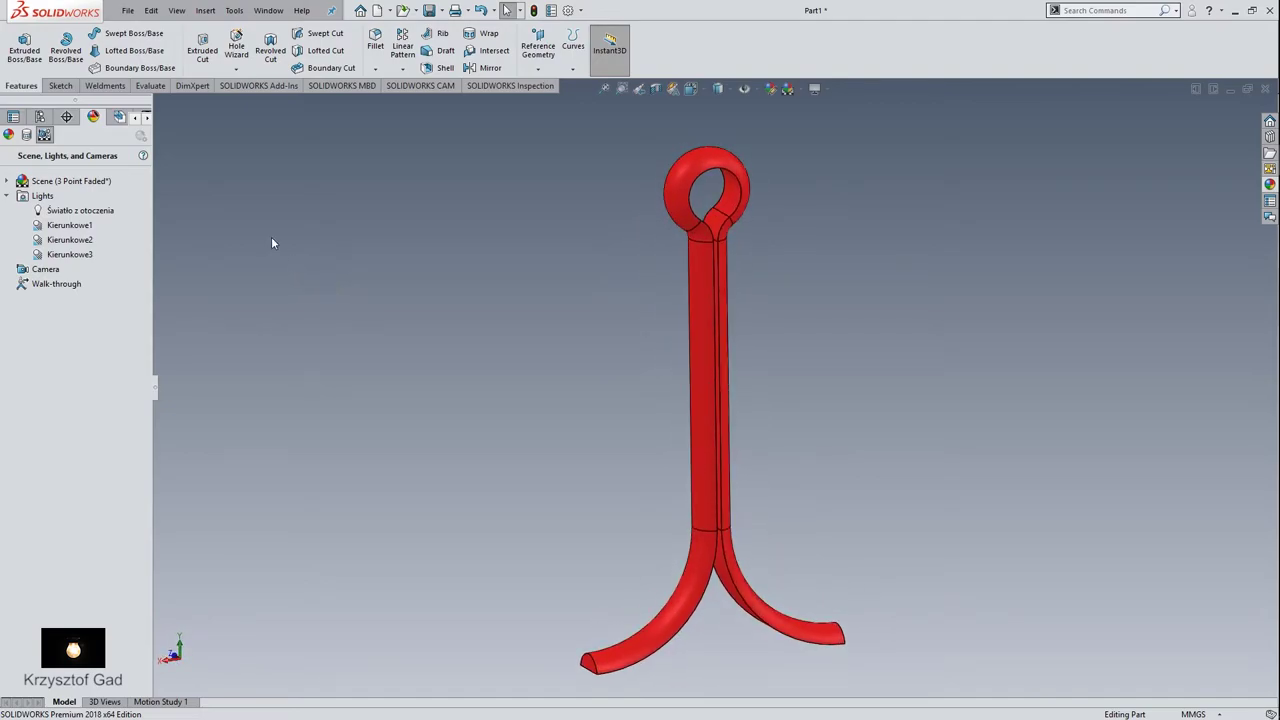
Create a new blank part and start a sketch on Płaszczyzna przednia (front plane)
click(366, 14)
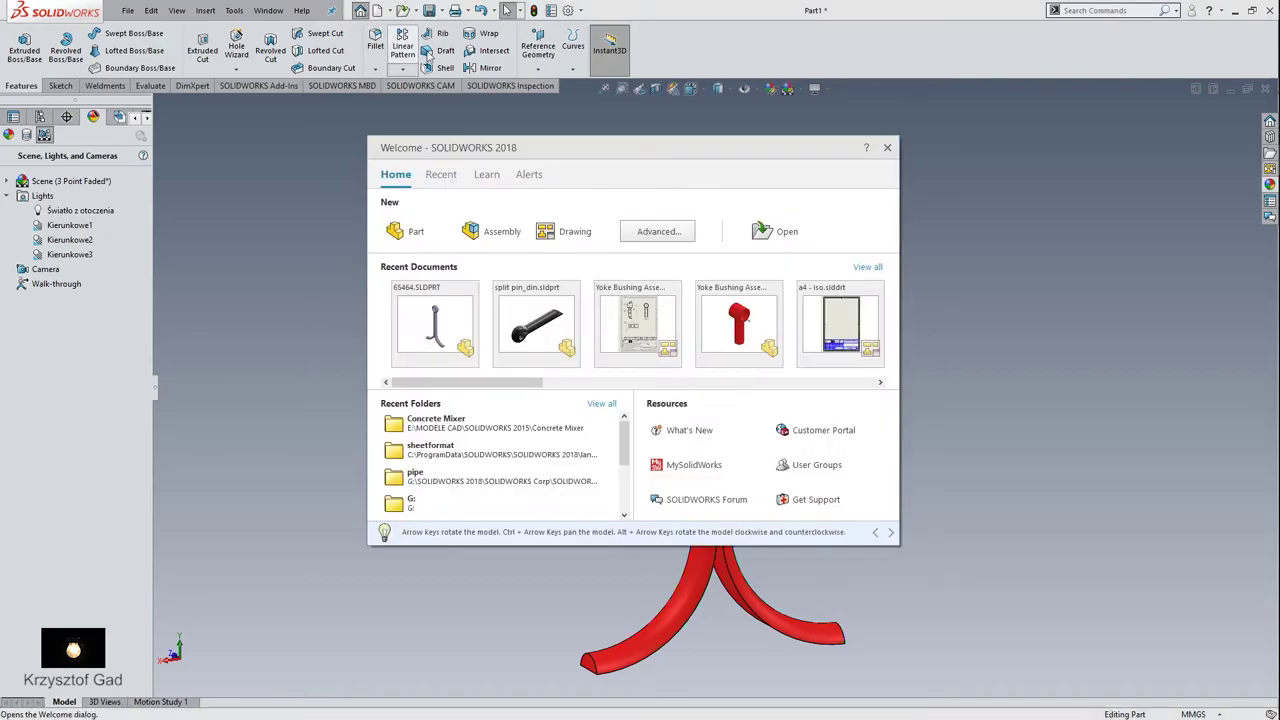
click(427, 234)
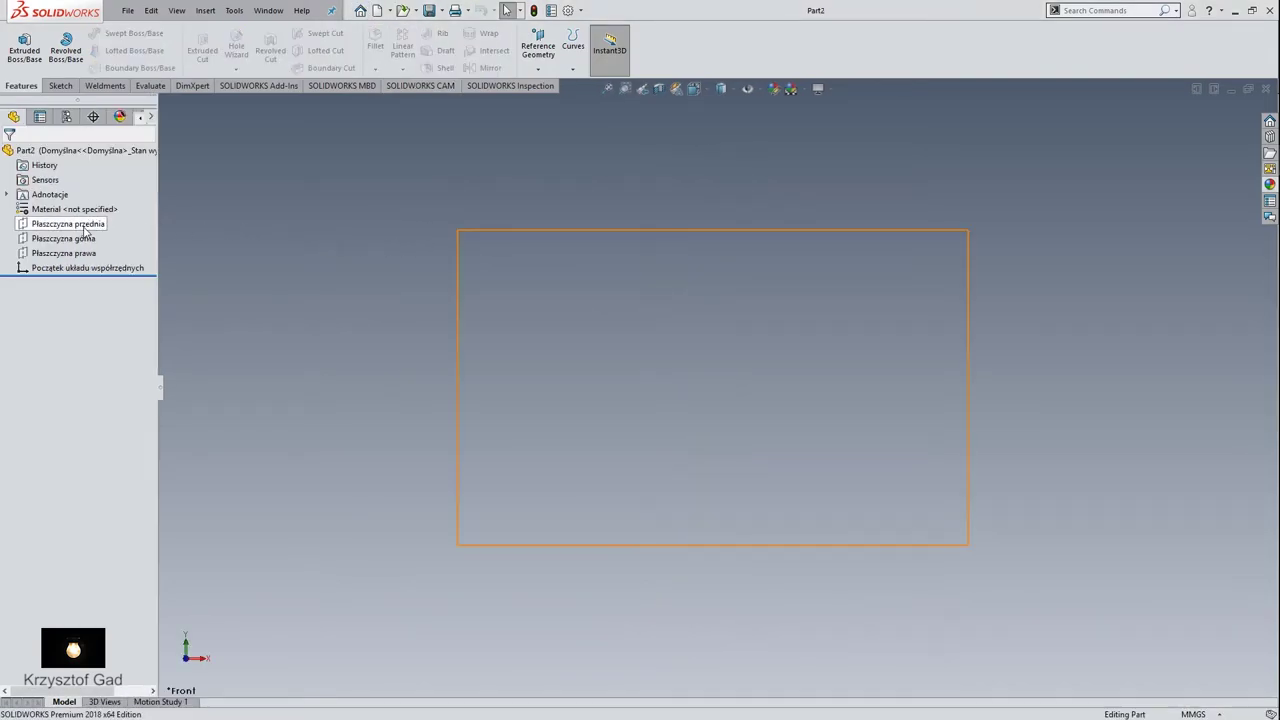
click(88, 224)
click(102, 210)
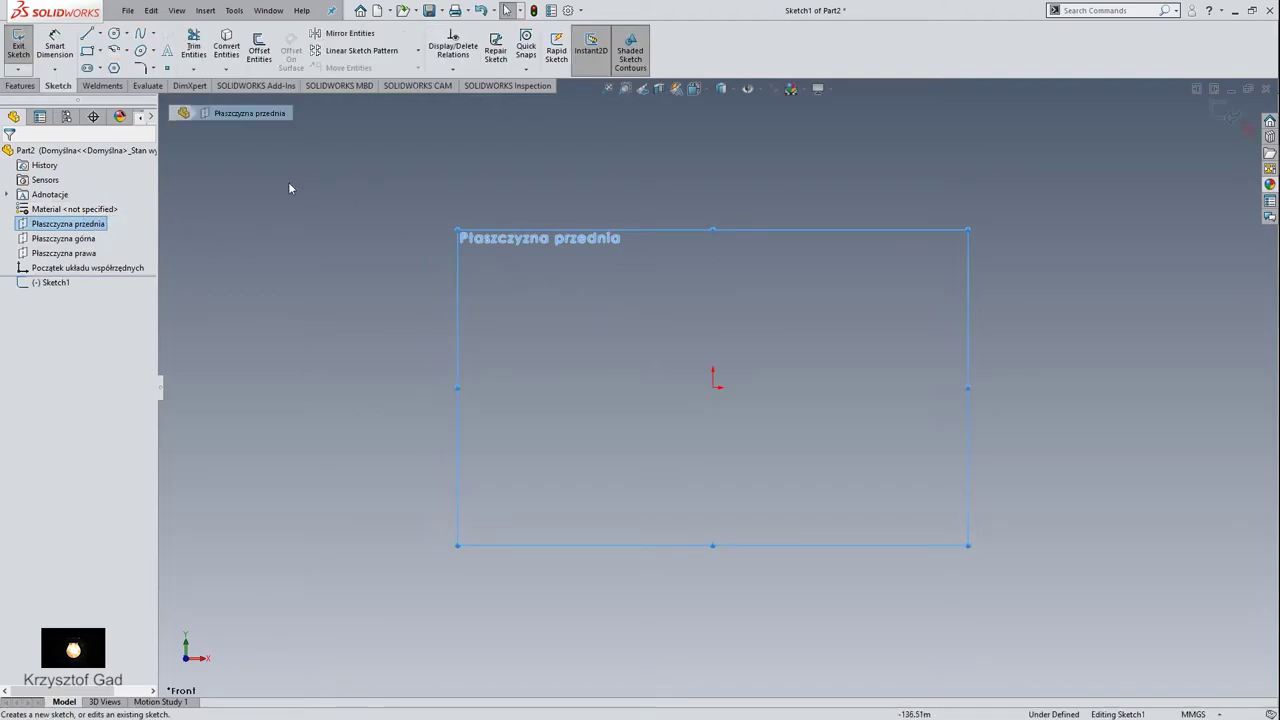
Draw a vertical line up from the origin and a horizontal line running left
click(92, 40)
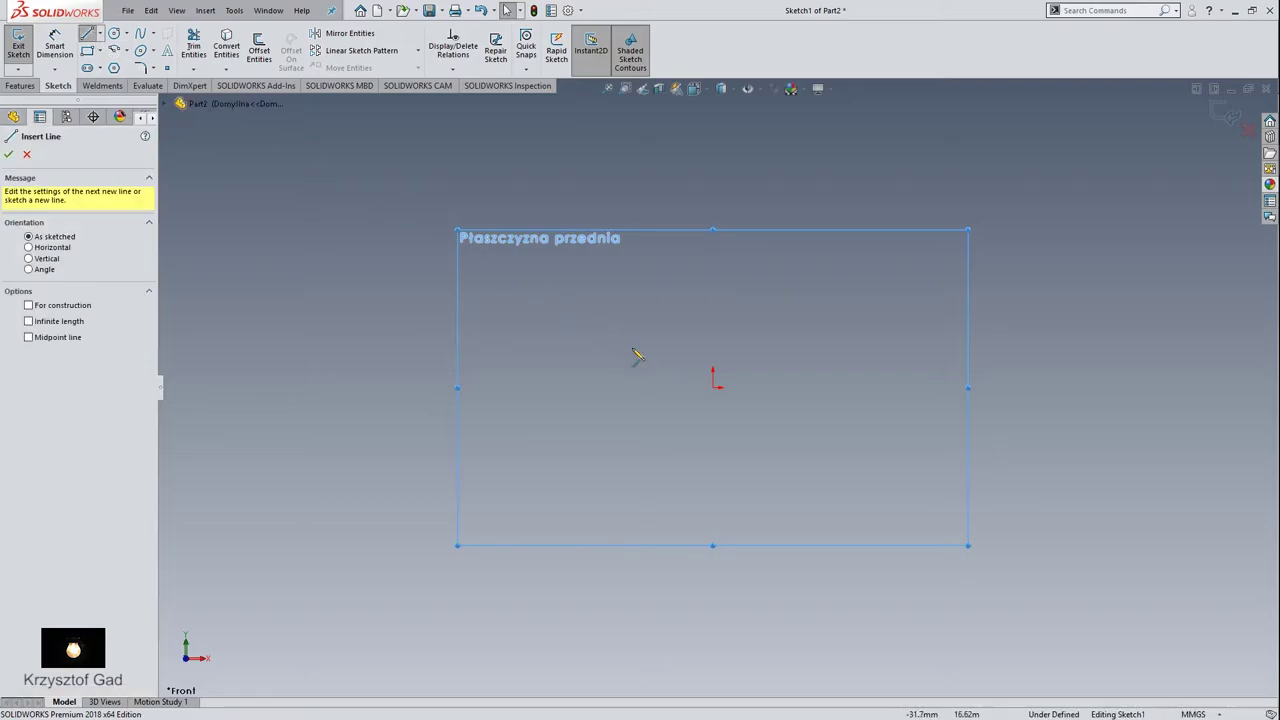
click(714, 388)
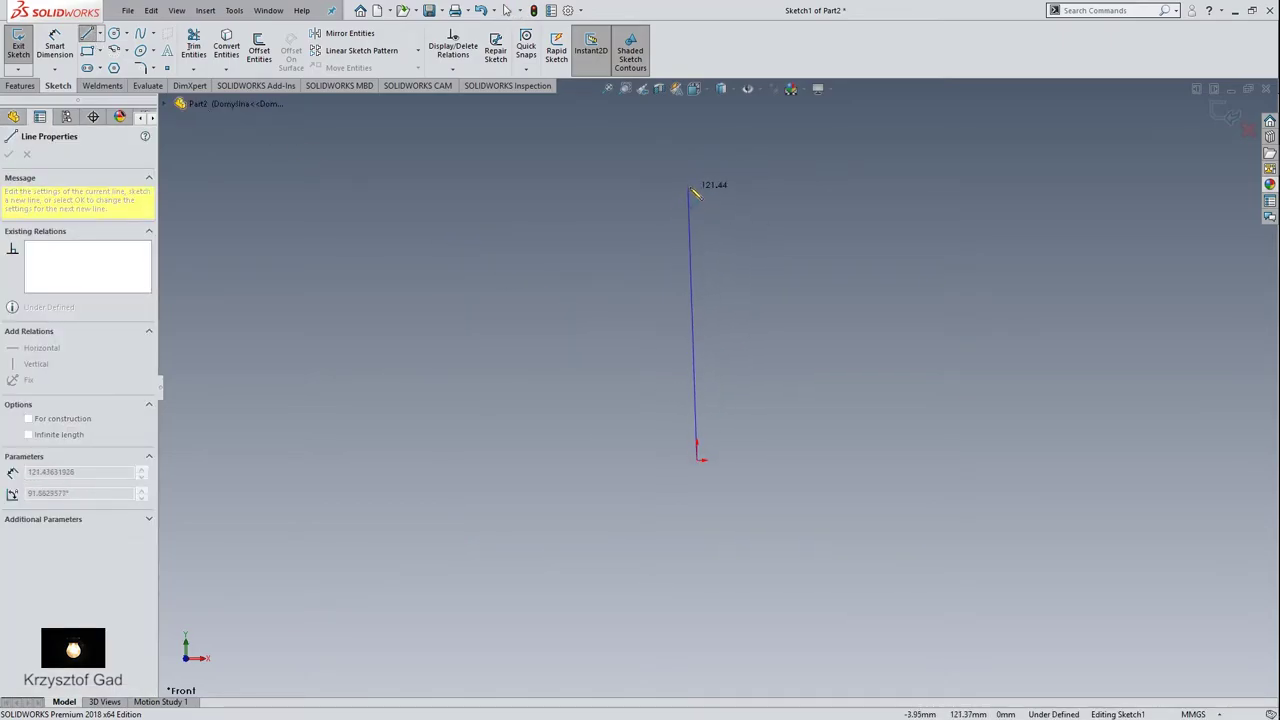
click(698, 167)
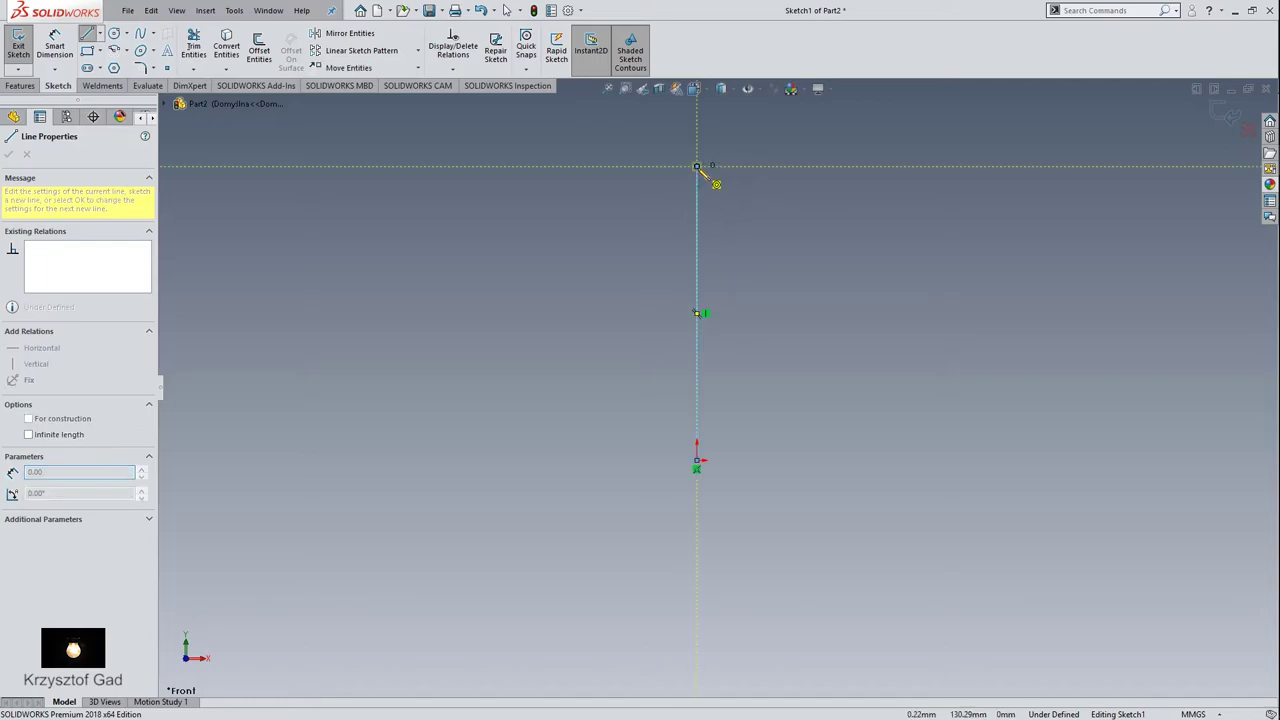
right_click(716, 183)
click(729, 177)
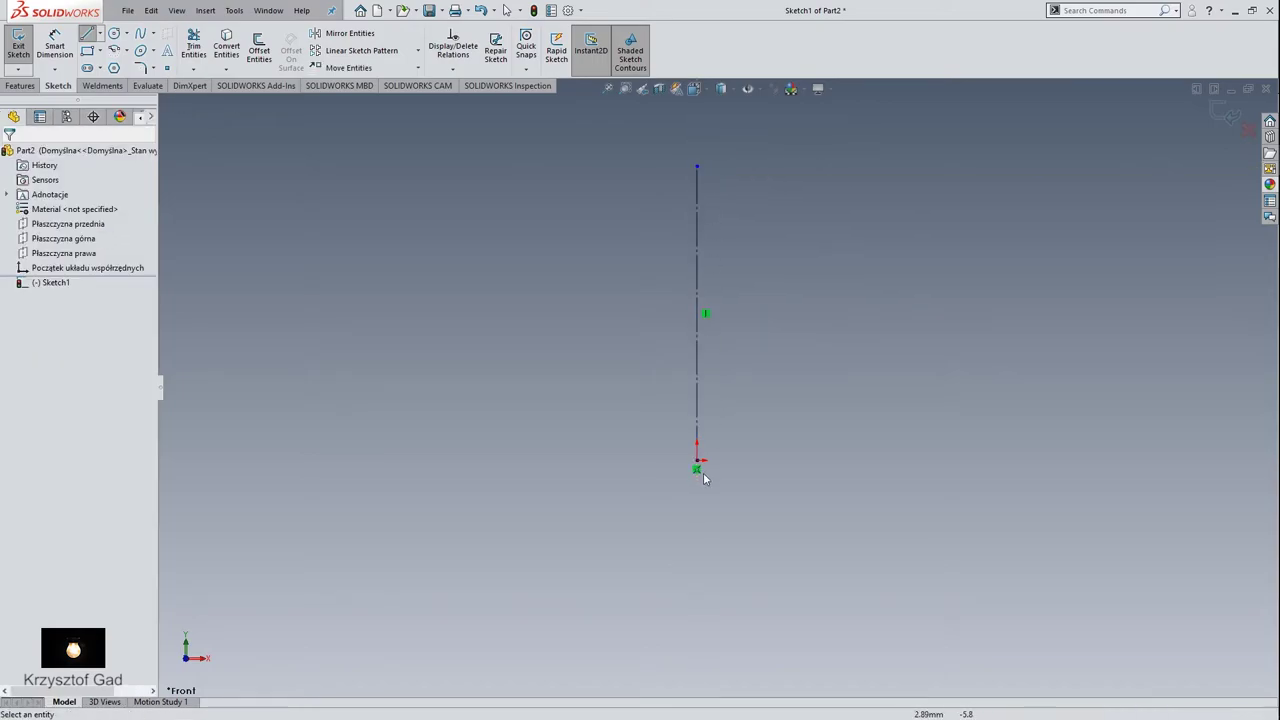
click(95, 39)
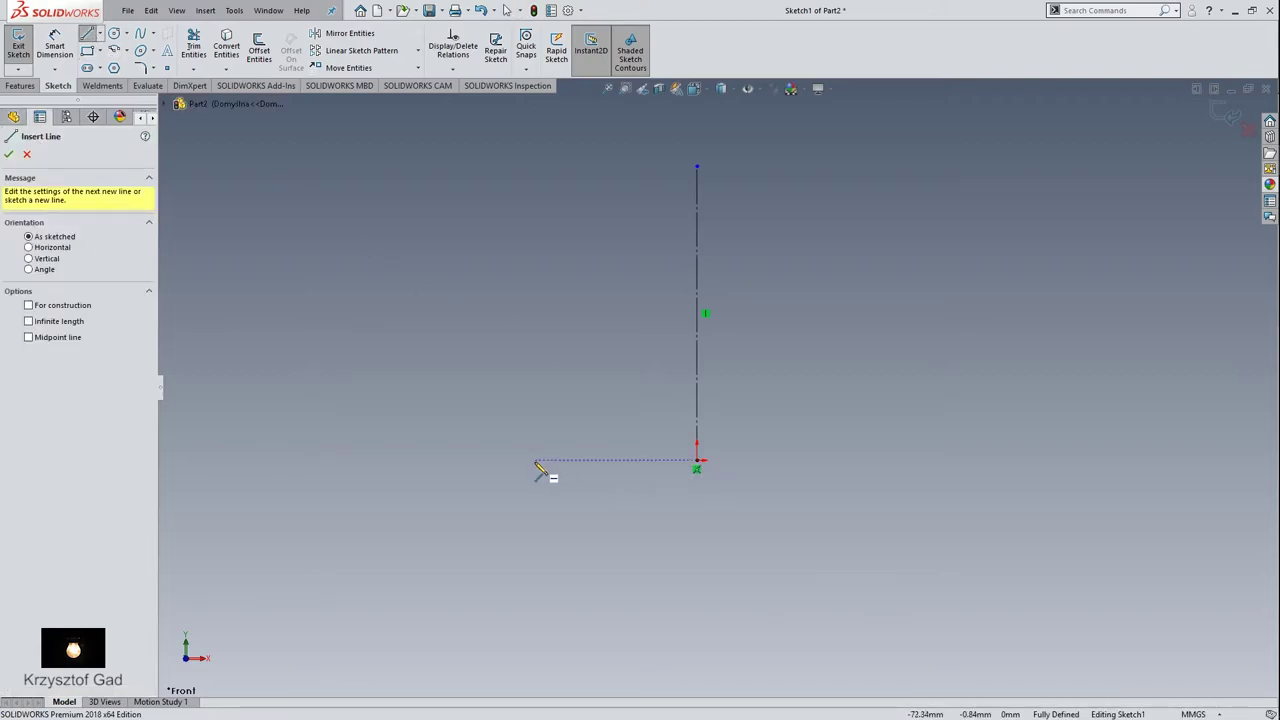
click(697, 461)
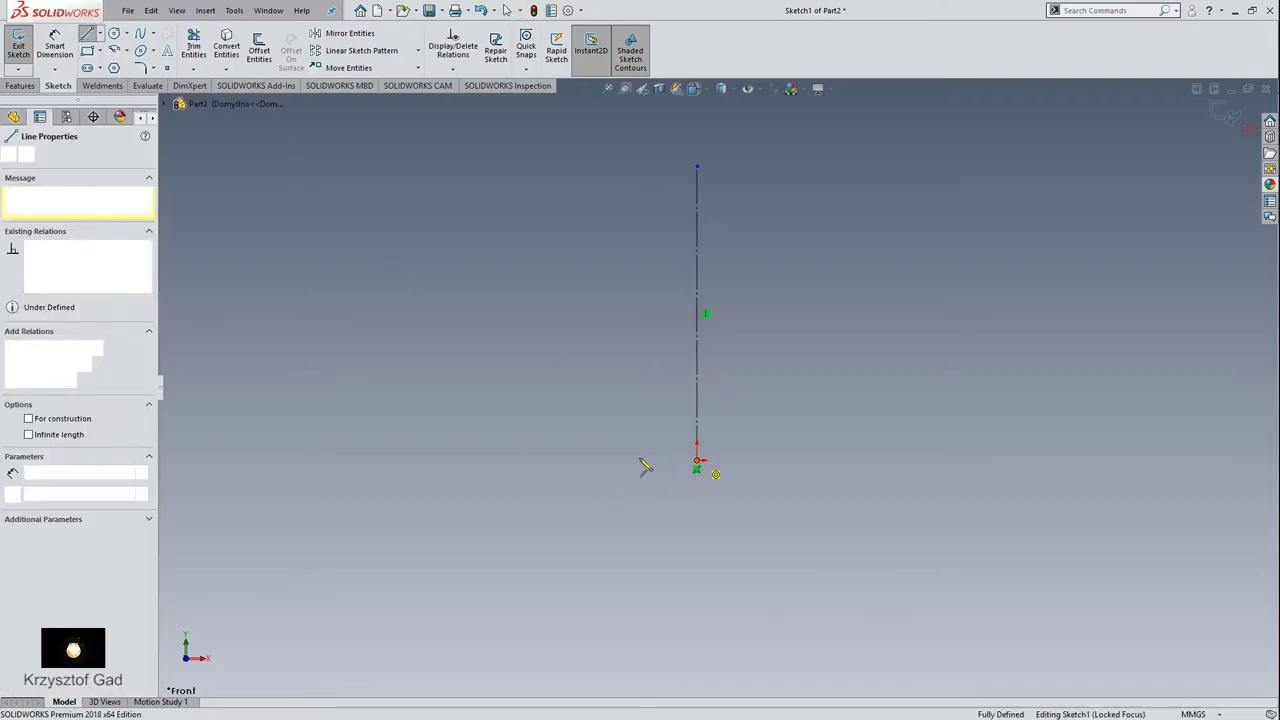
click(493, 461)
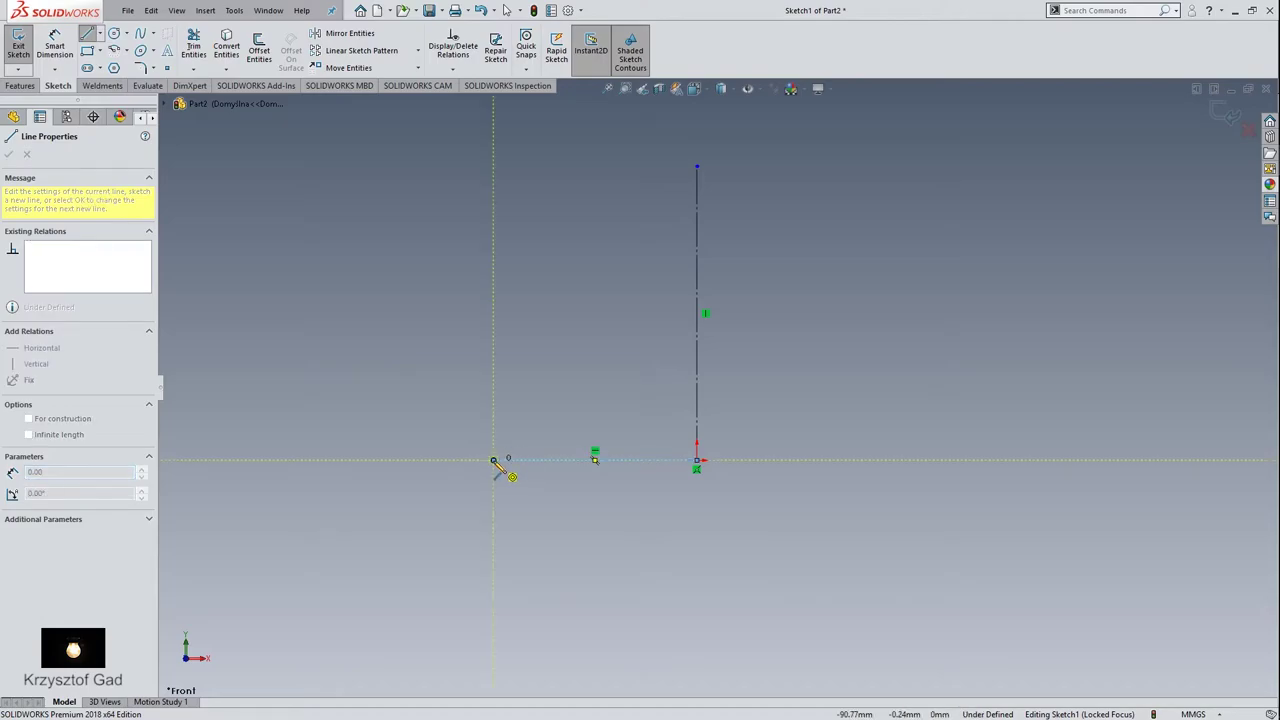
right_click(495, 462)
click(527, 466)
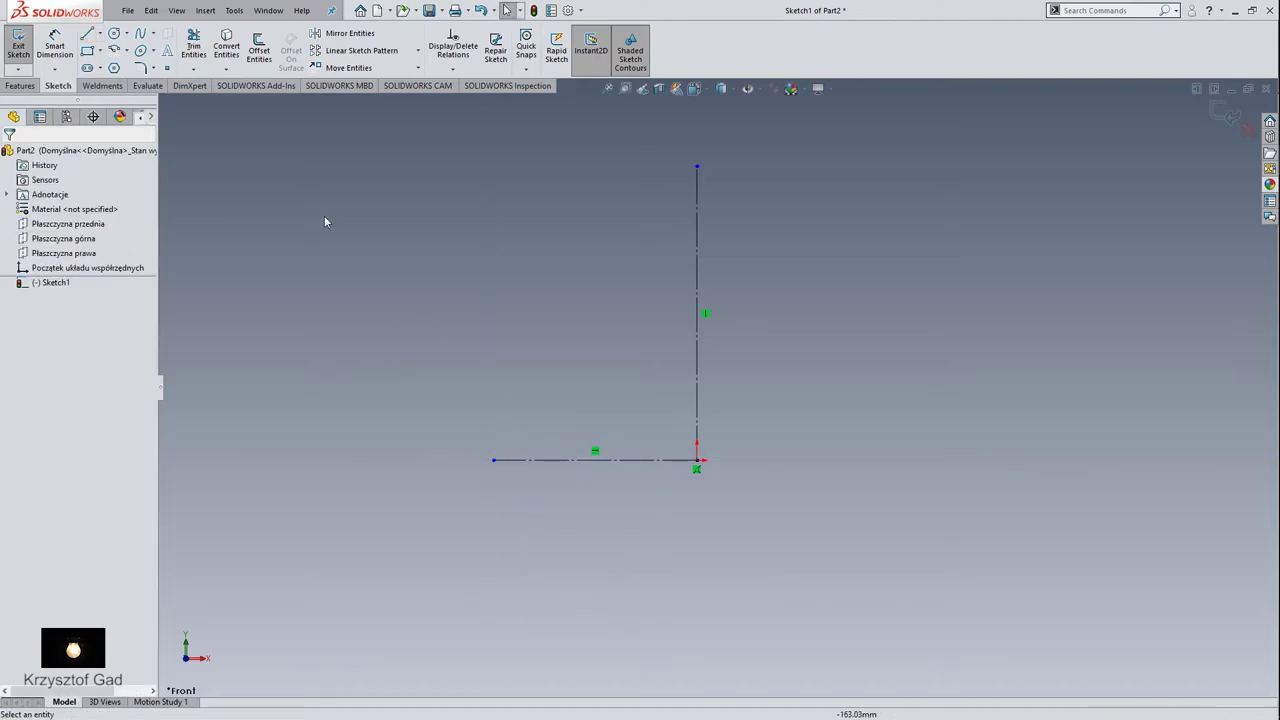
Draw another vertical line beside the first, extending down below the origin
click(86, 35)
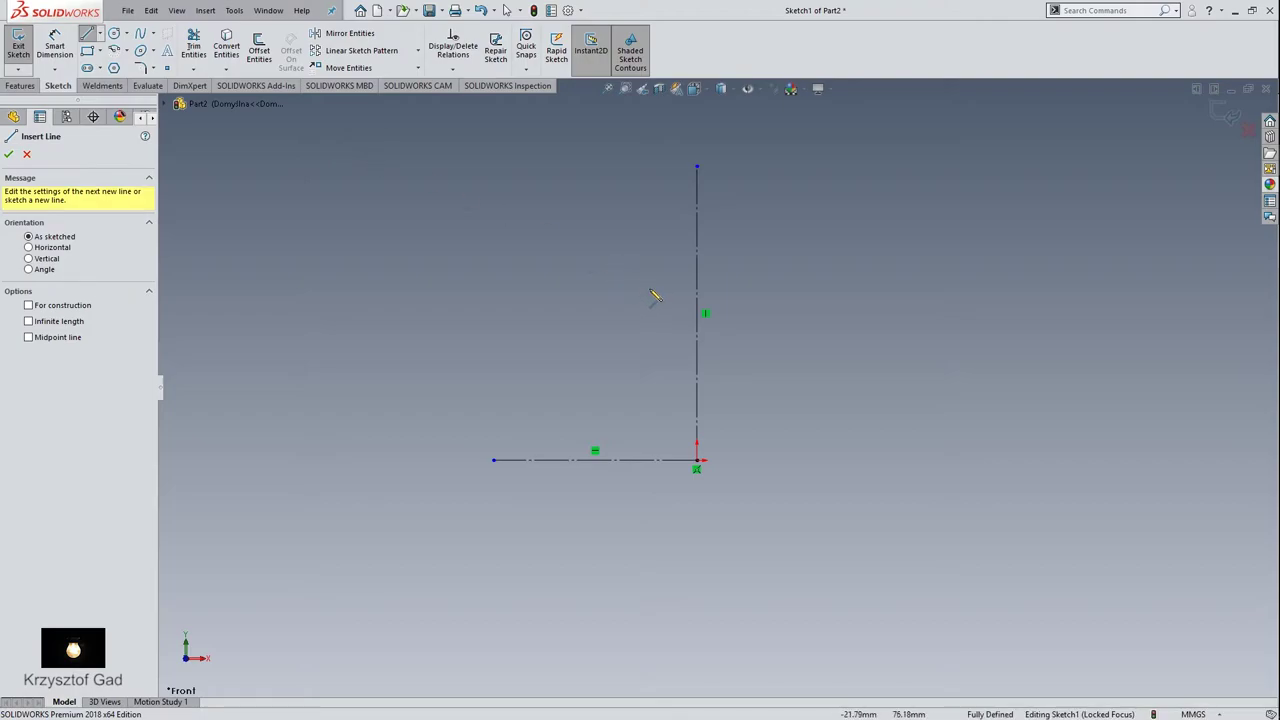
click(690, 232)
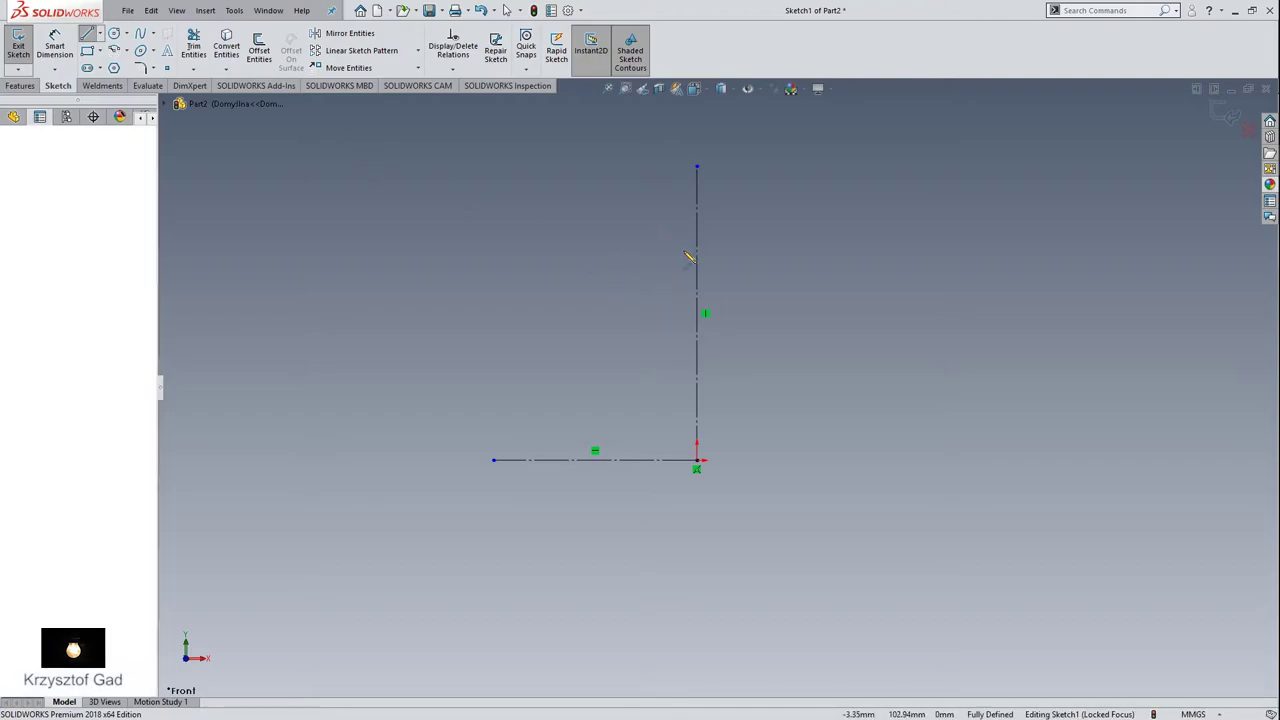
click(689, 558)
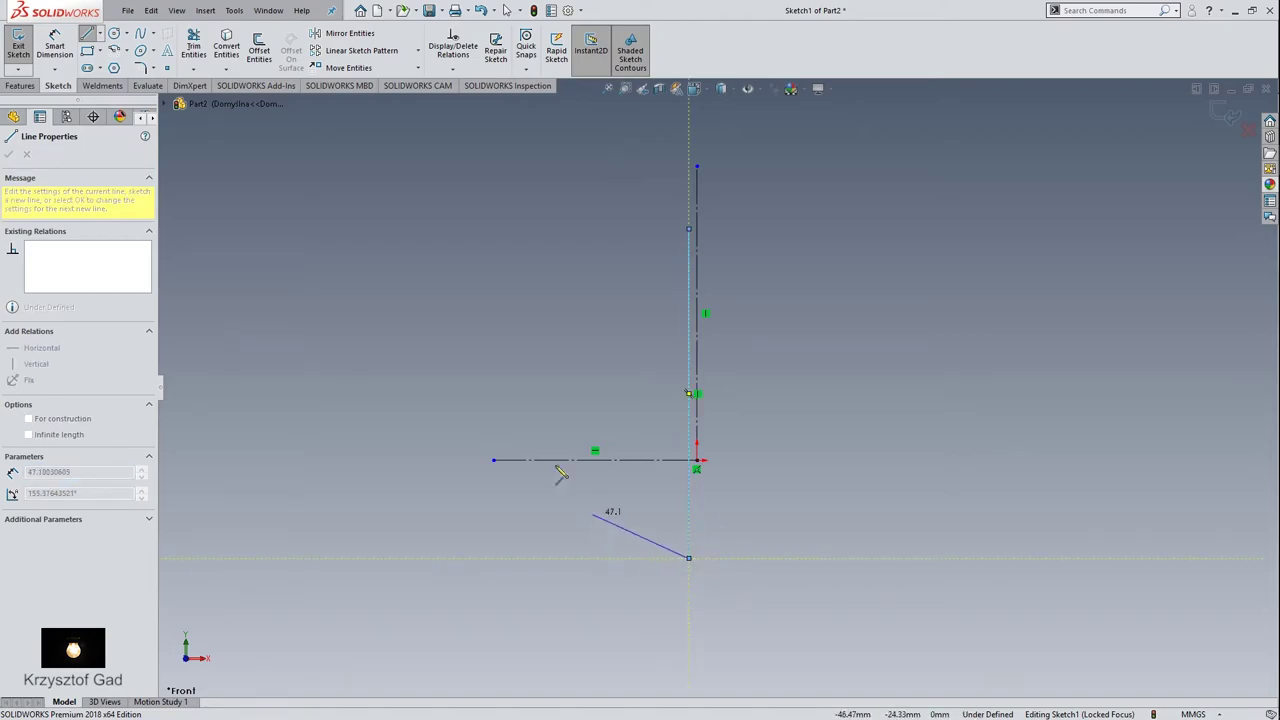
Sketch a lower circle touching the bottom line and a second circle on the vertical line's top
click(118, 35)
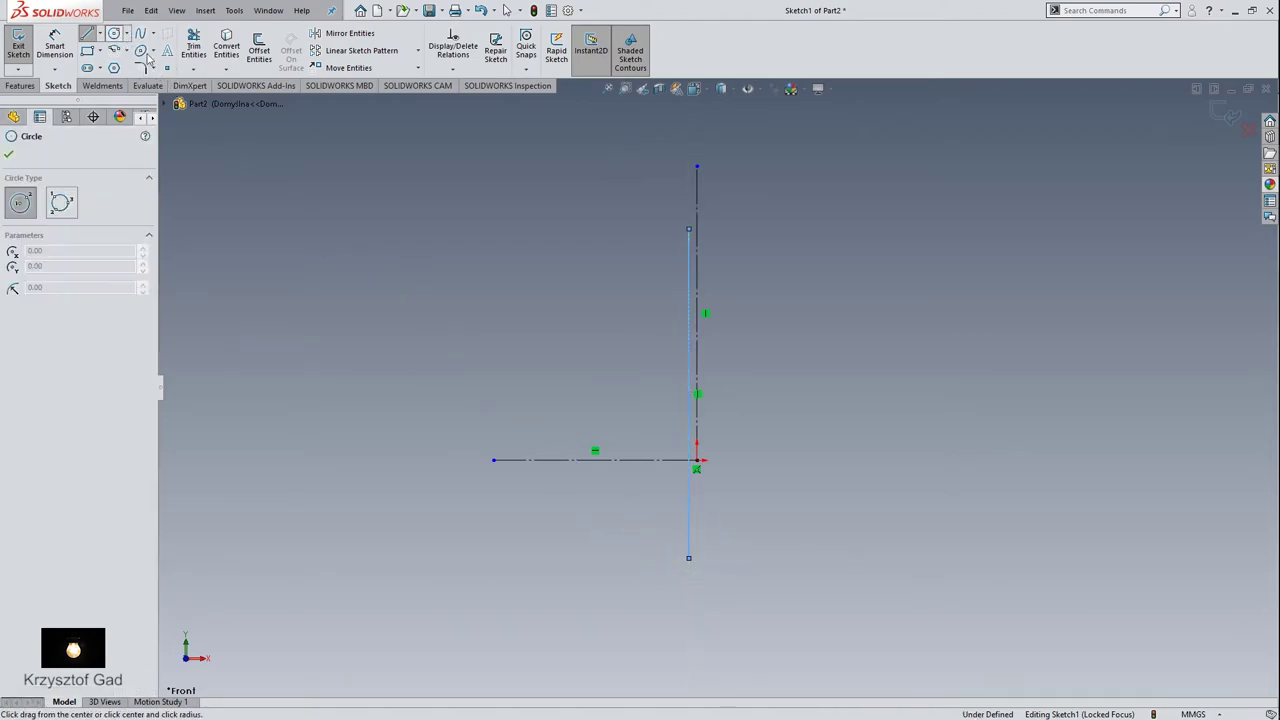
click(648, 416)
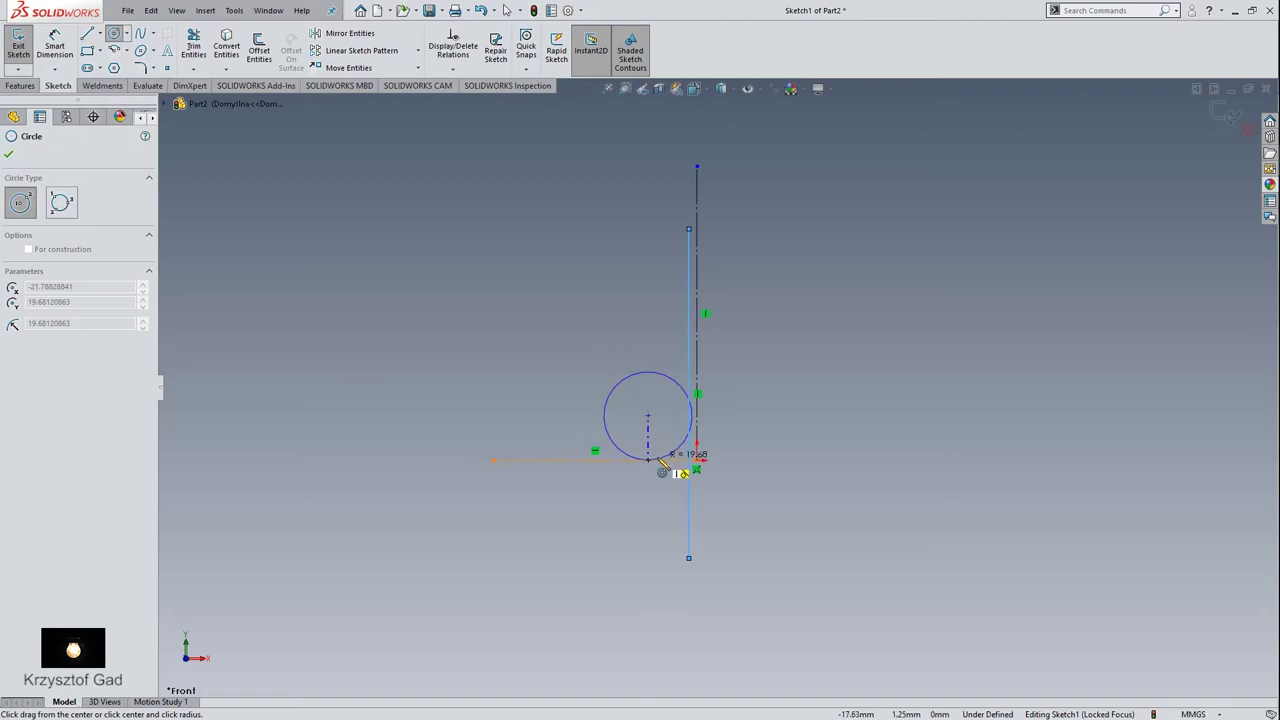
click(659, 460)
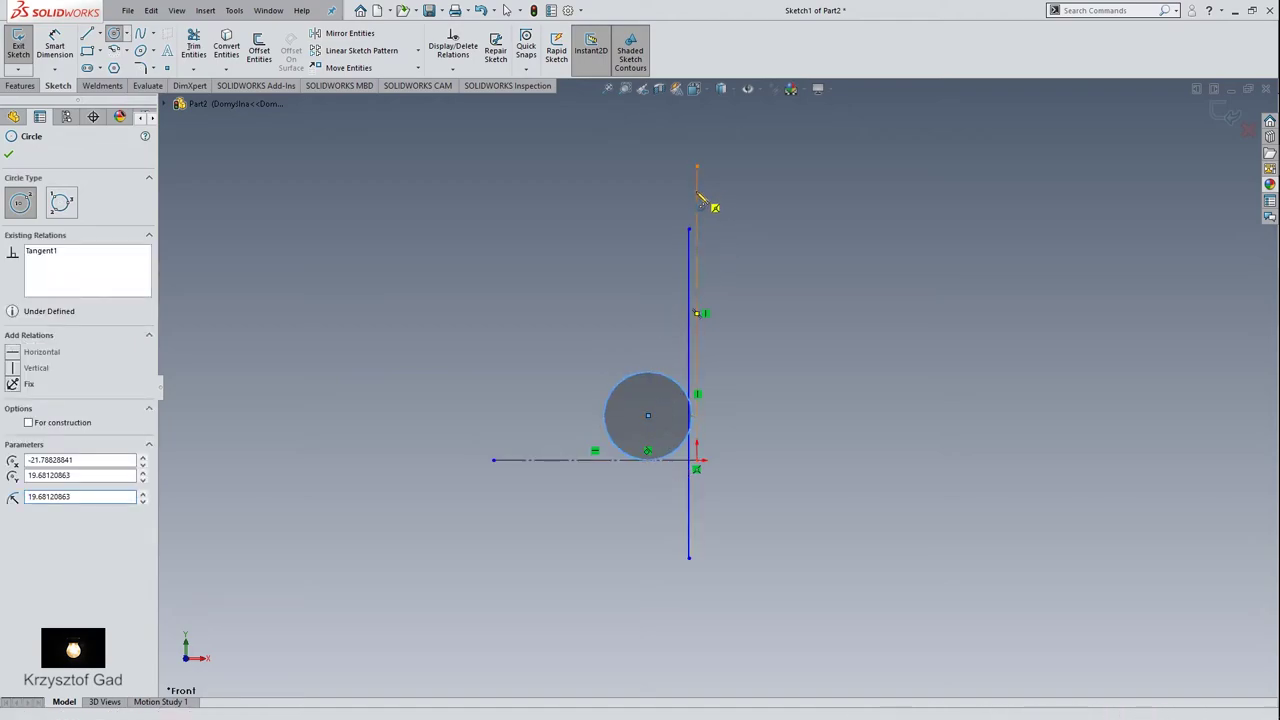
click(697, 190)
click(690, 230)
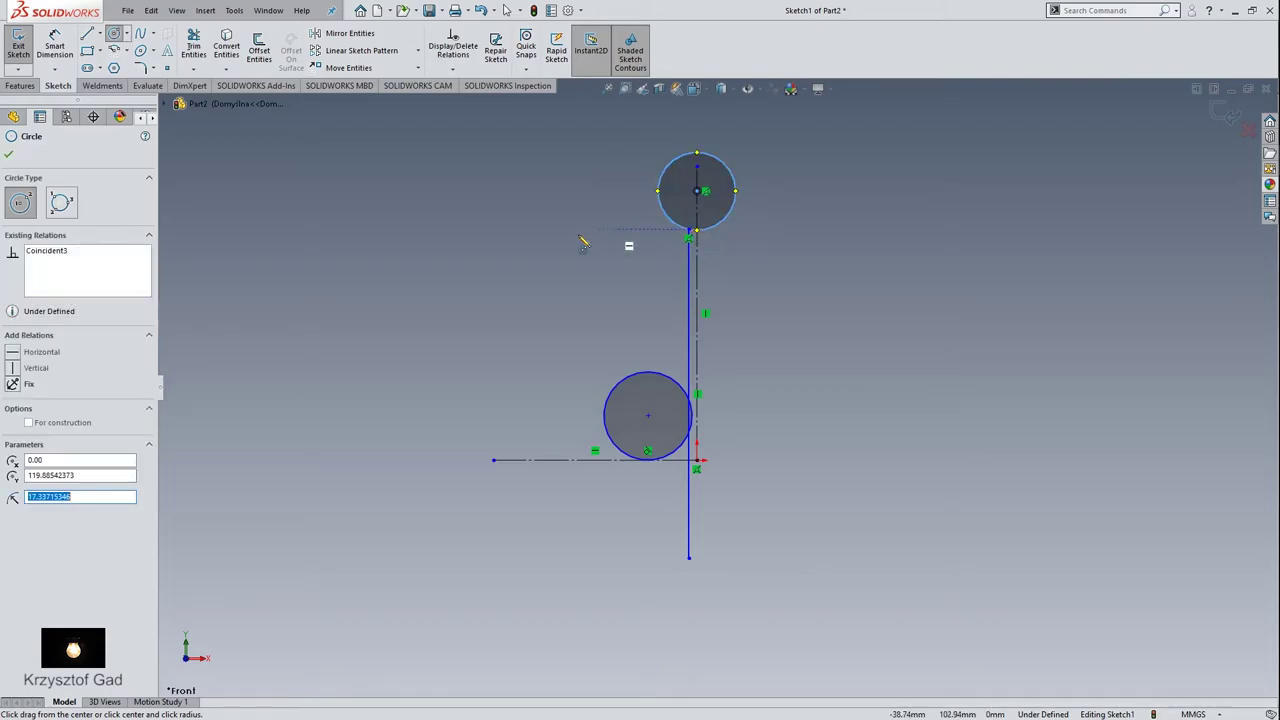
Dimension the lower circle to Ø6 and the upper circle to Ø5
right_click(549, 241)
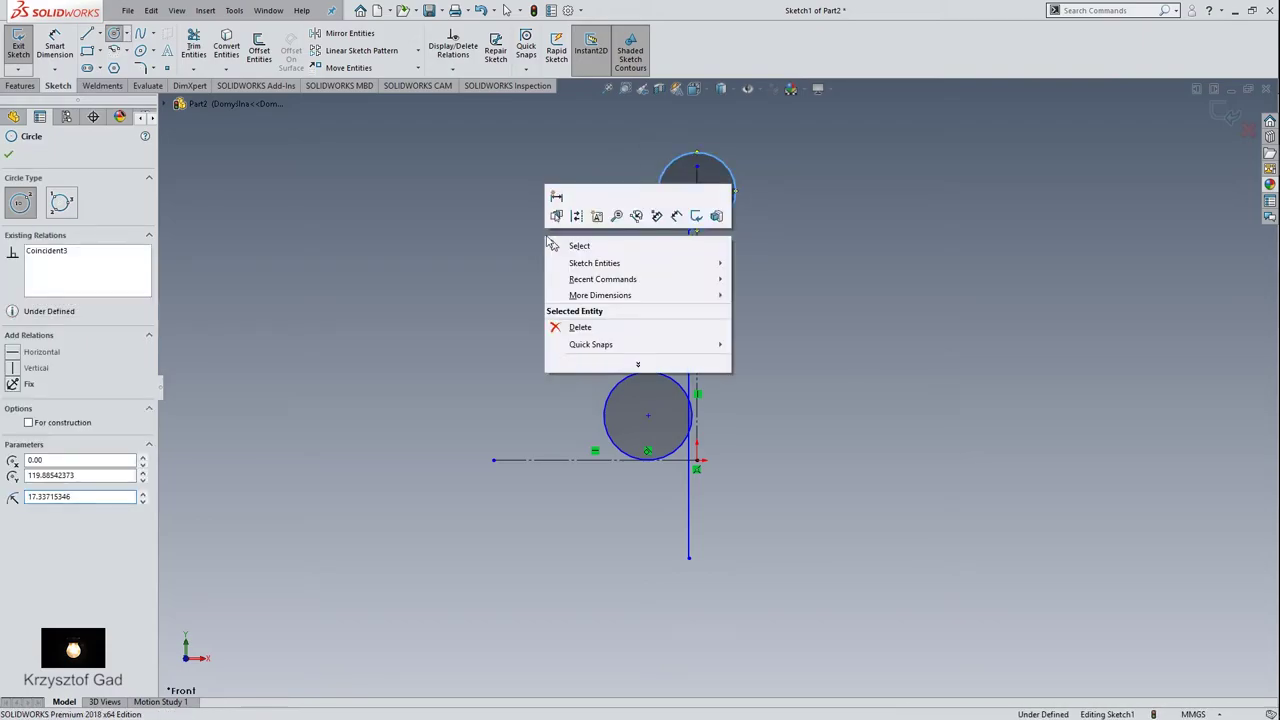
click(695, 216)
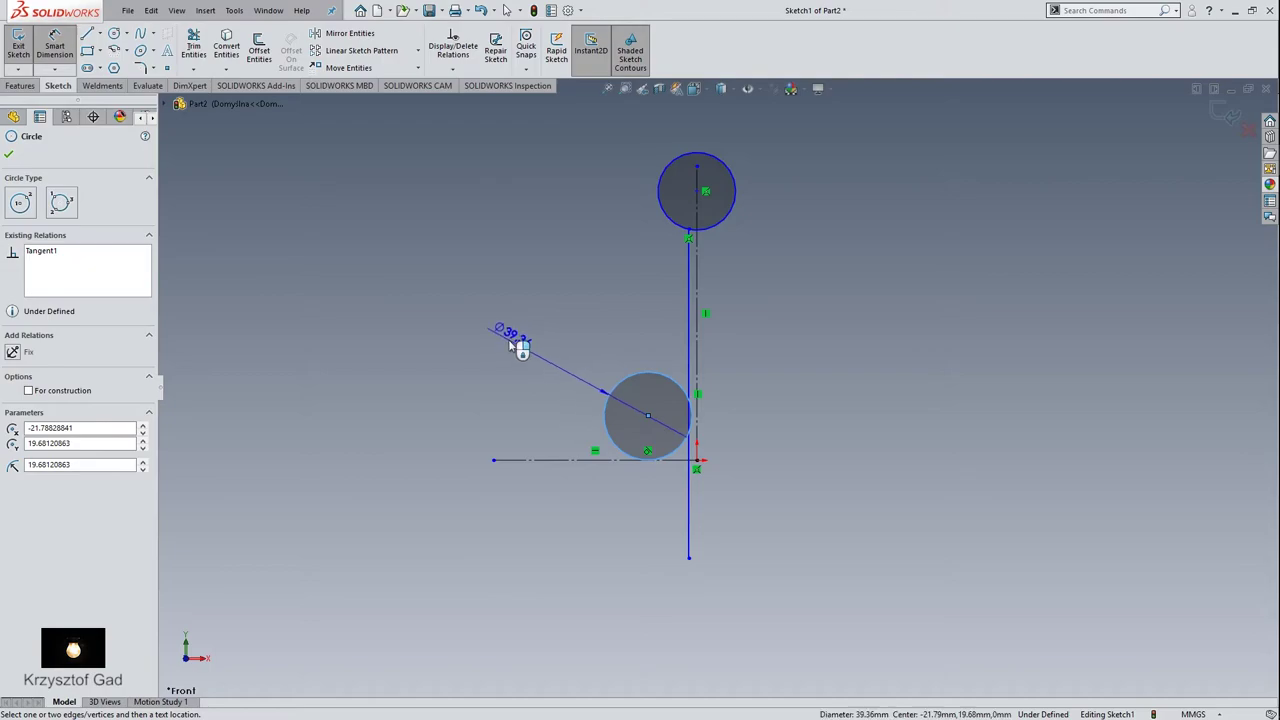
click(514, 345)
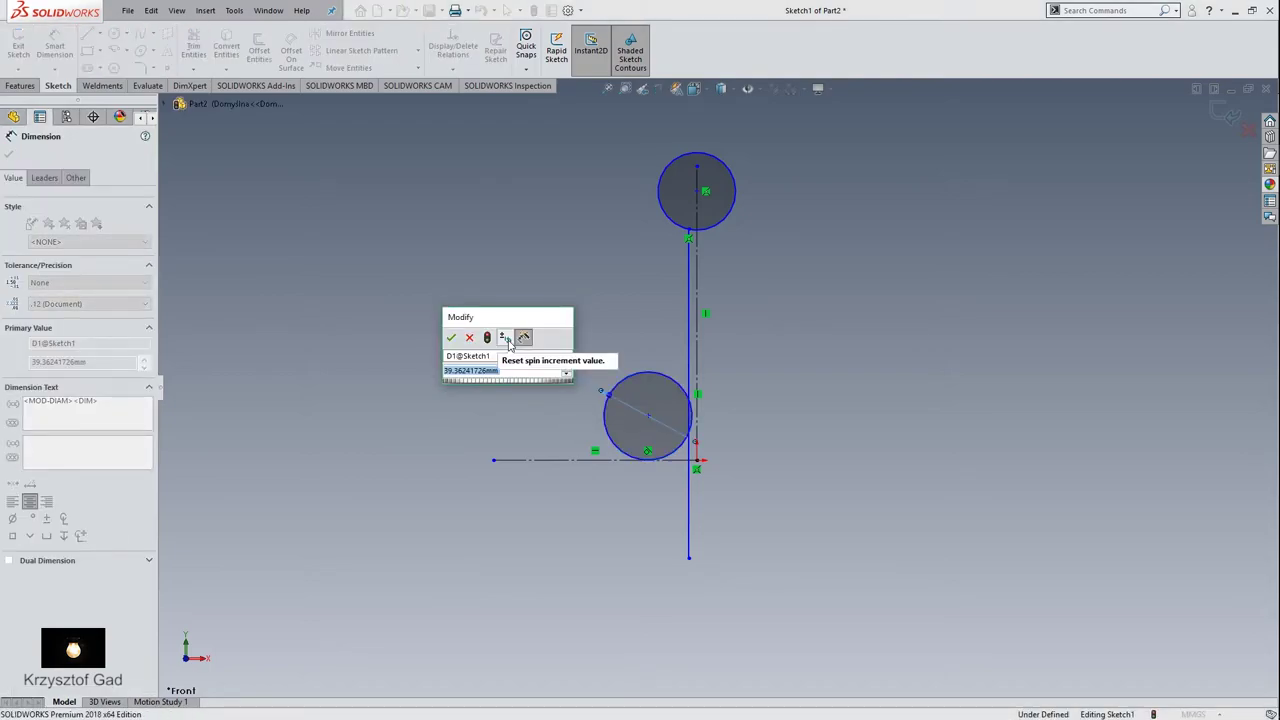
text(6)
key(Return)
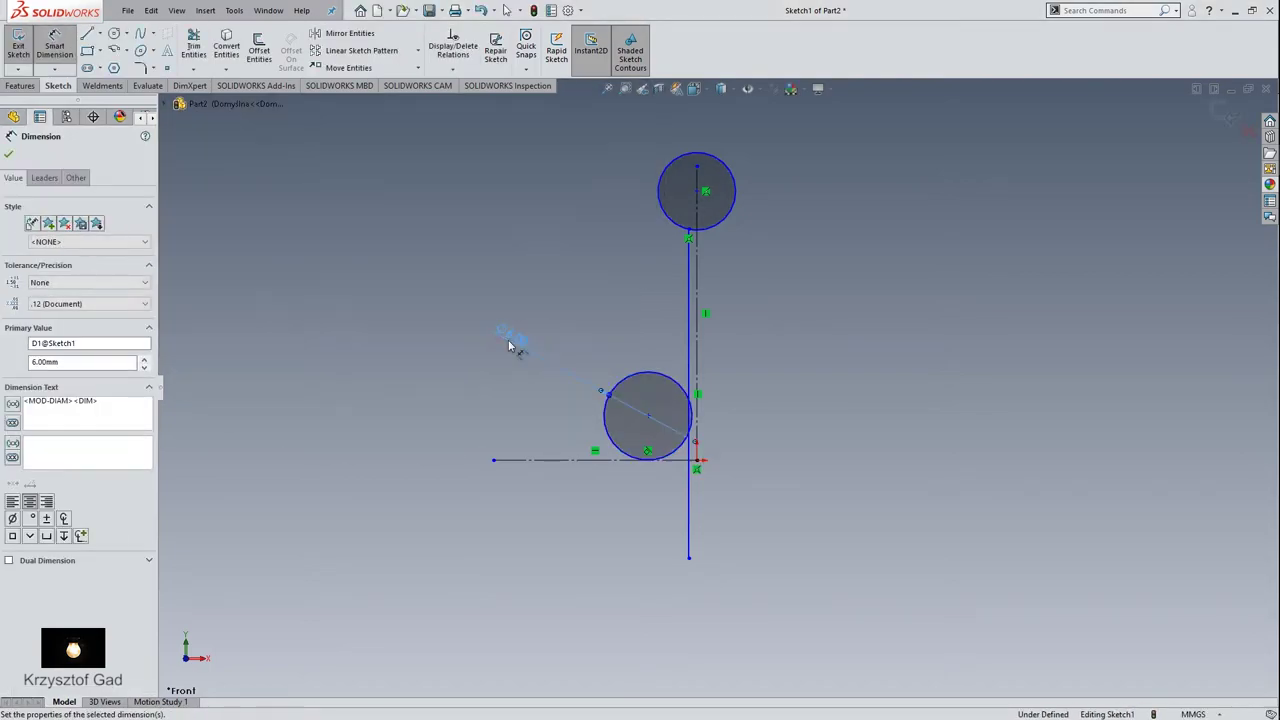
scroll(512, 348, down, 2)
scroll(742, 286, down, 1)
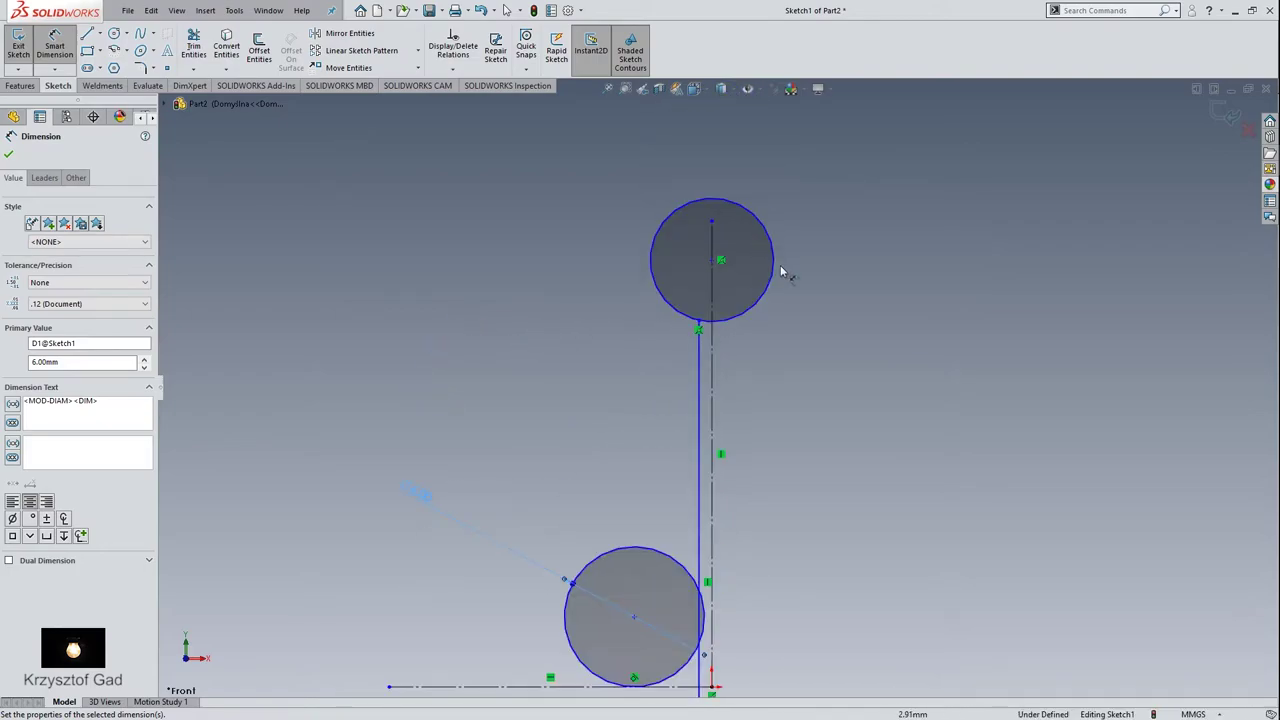
click(772, 268)
click(819, 243)
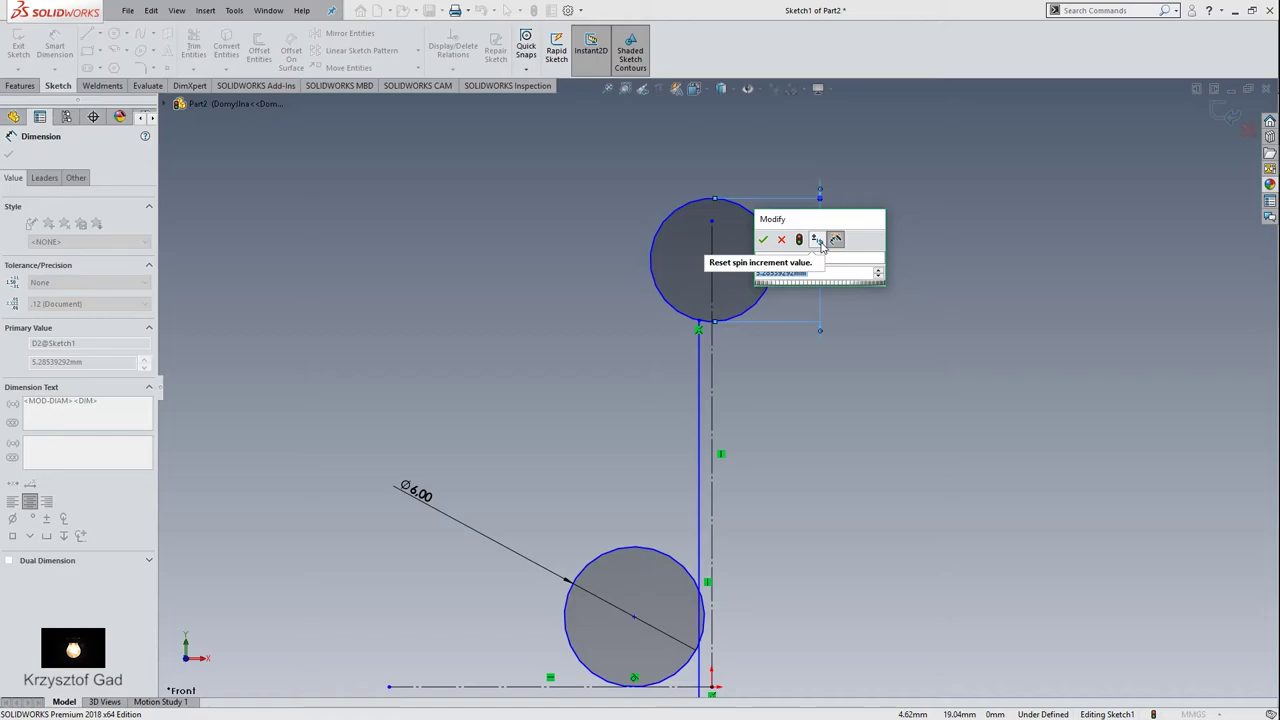
text(5)
key(Return)
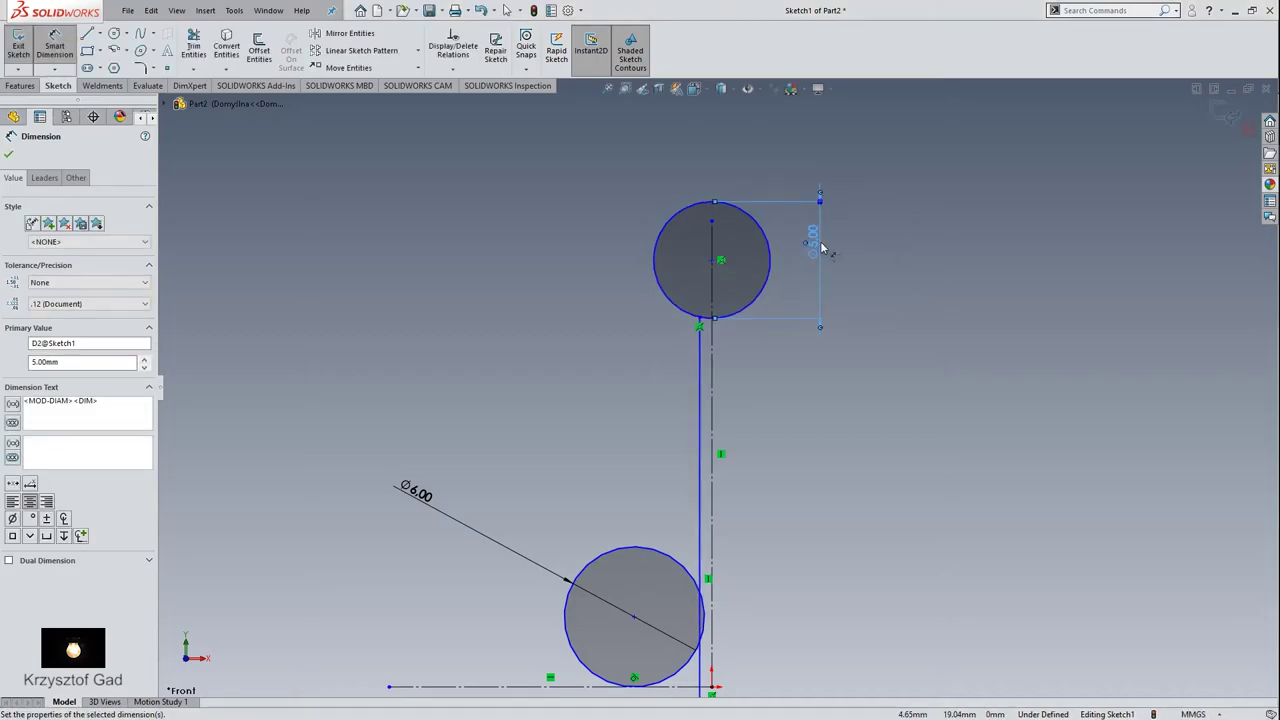
Dimension the 0.50 offset between the two vertical lines
click(702, 392)
click(818, 400)
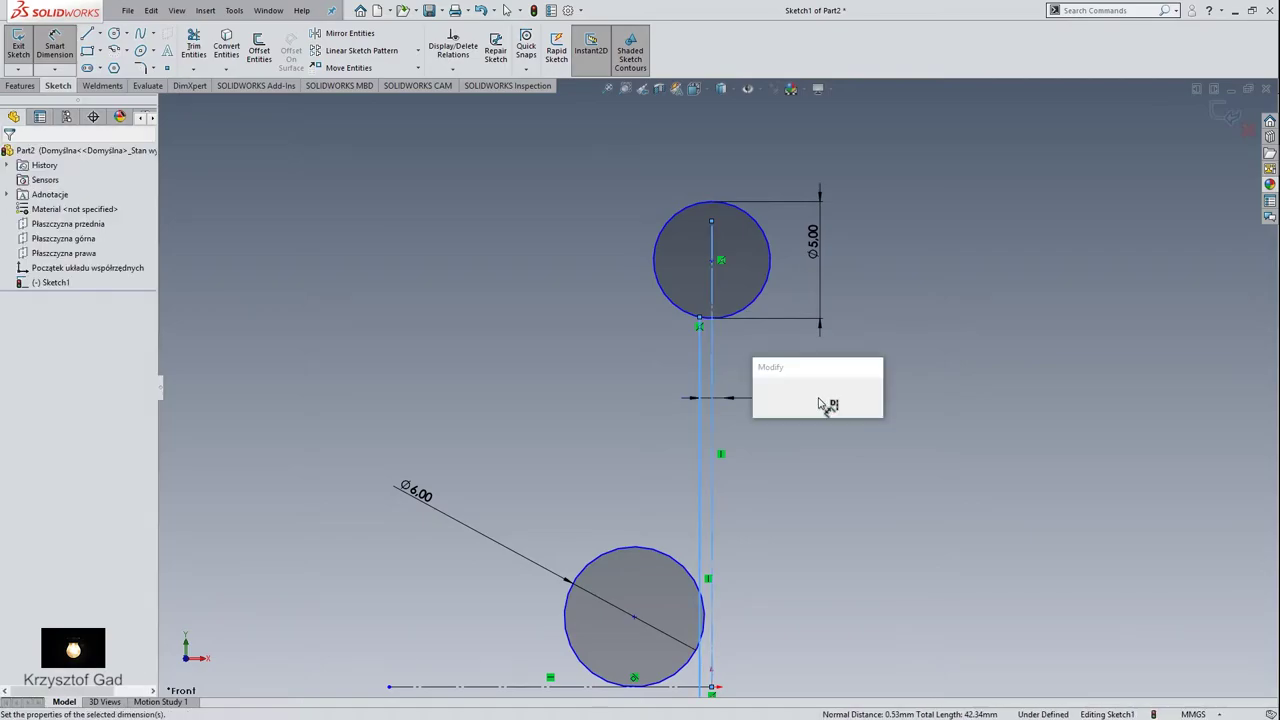
text(0,)
key(Return)
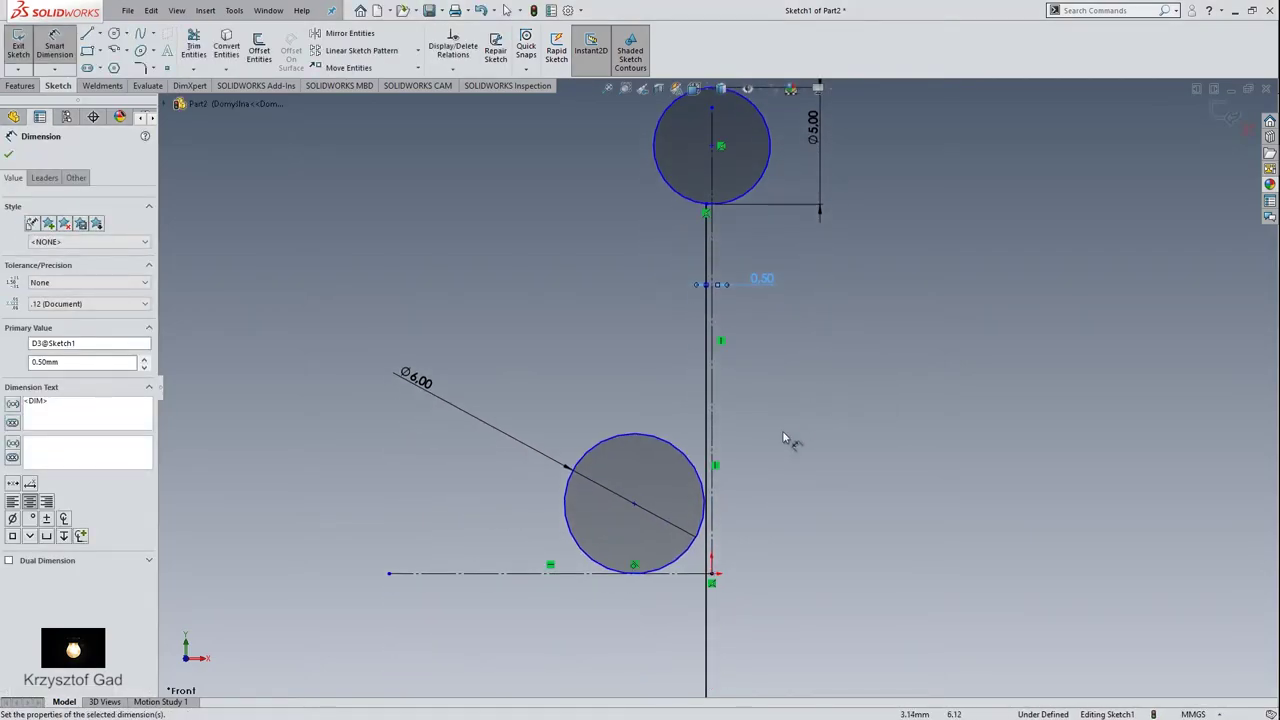
key(Escape)
Add a Tangent relation between the lower circle and the vertical line
click(696, 478)
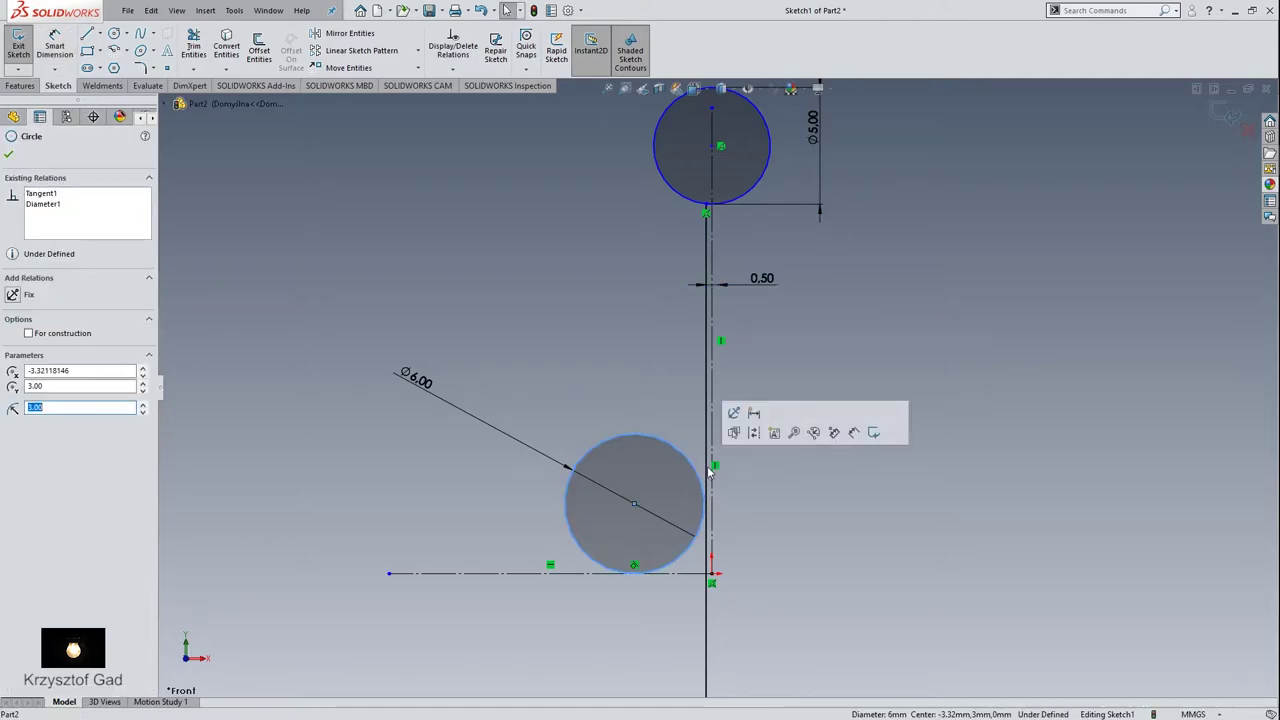
ctrl+click(708, 470)
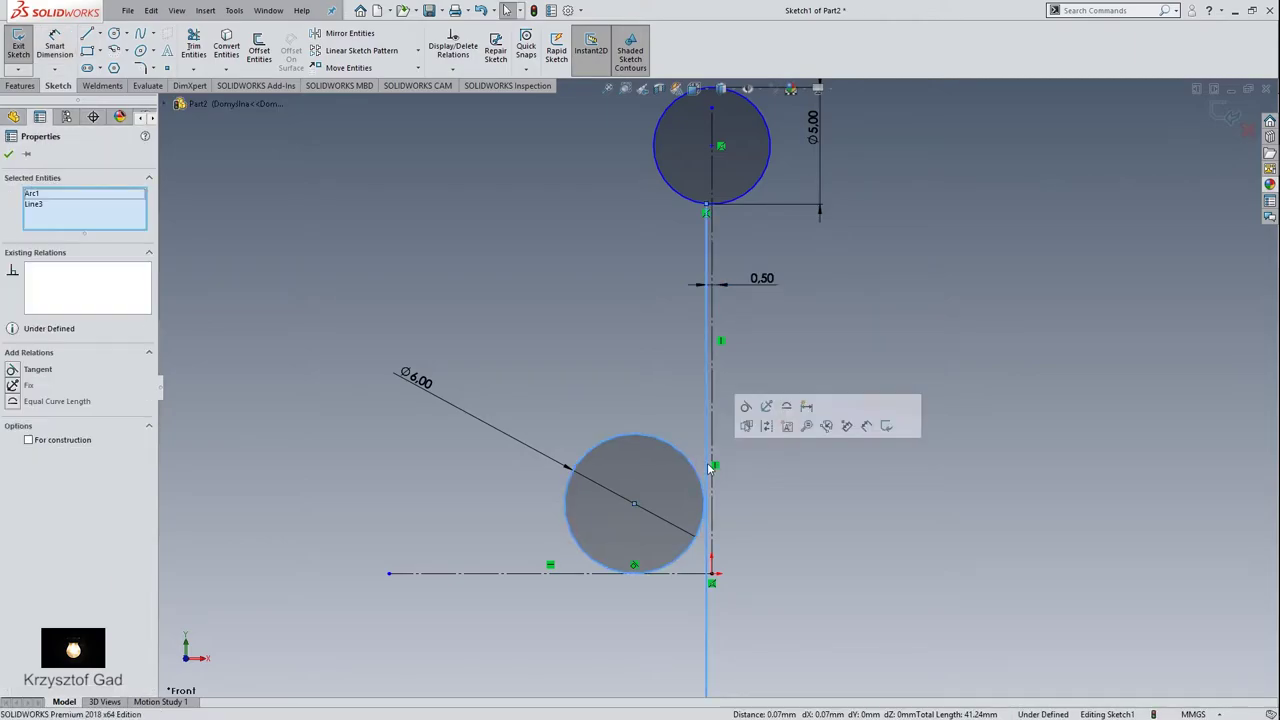
click(745, 406)
key(Escape)
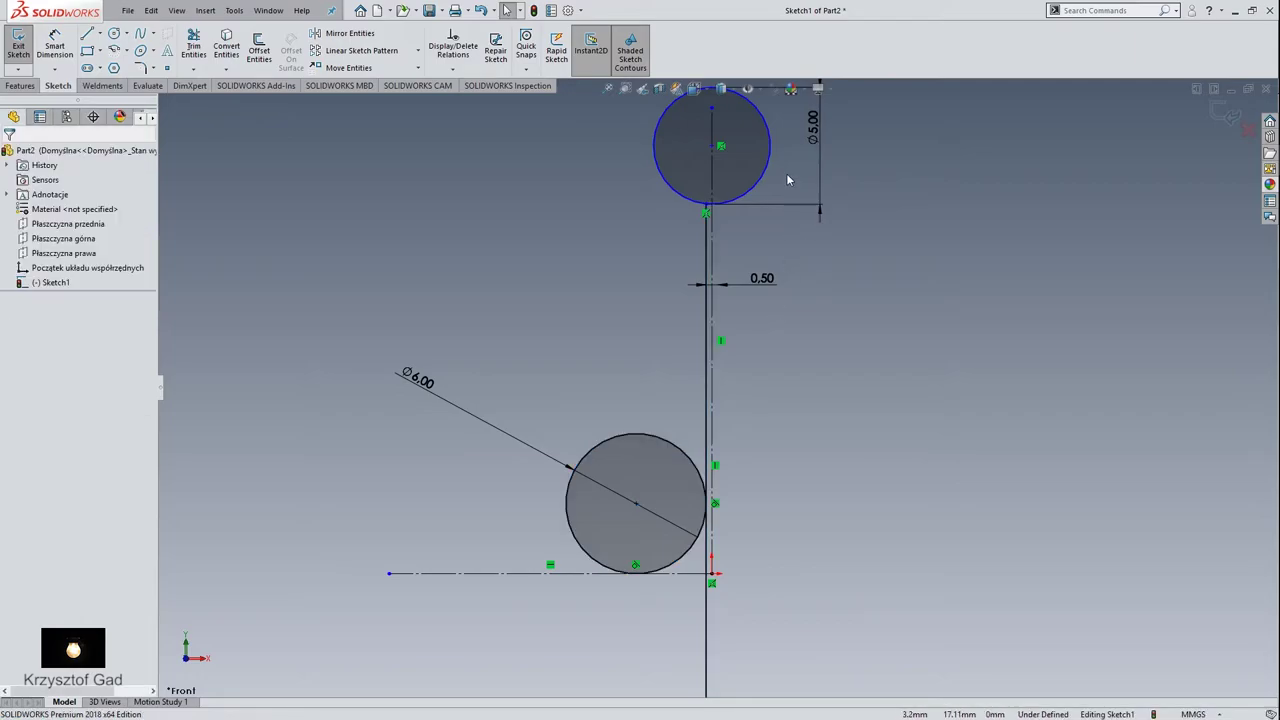
ctrl+middle_drag(786, 173, 770, 216)
scroll(733, 260, down, 2)
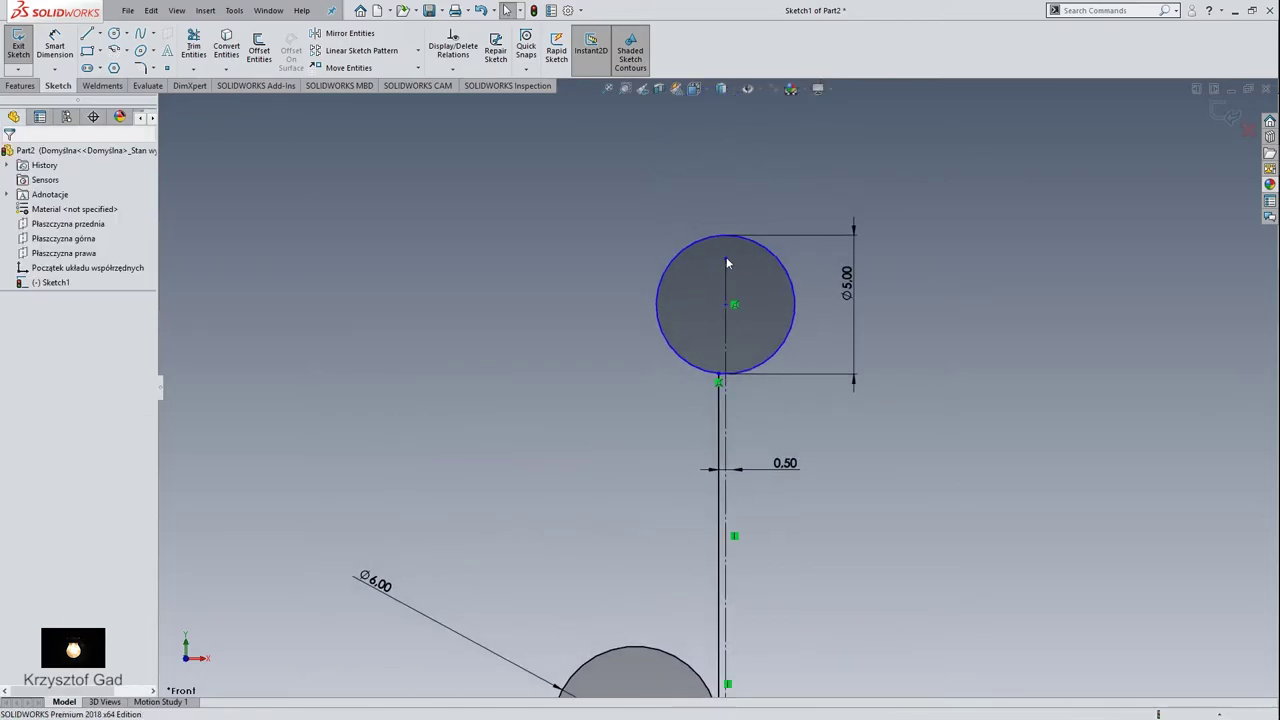
Extend the vertical line above the Ø5 circle, then trim the circle's right half and bottom stub
click(726, 261)
drag(727, 258, 733, 195)
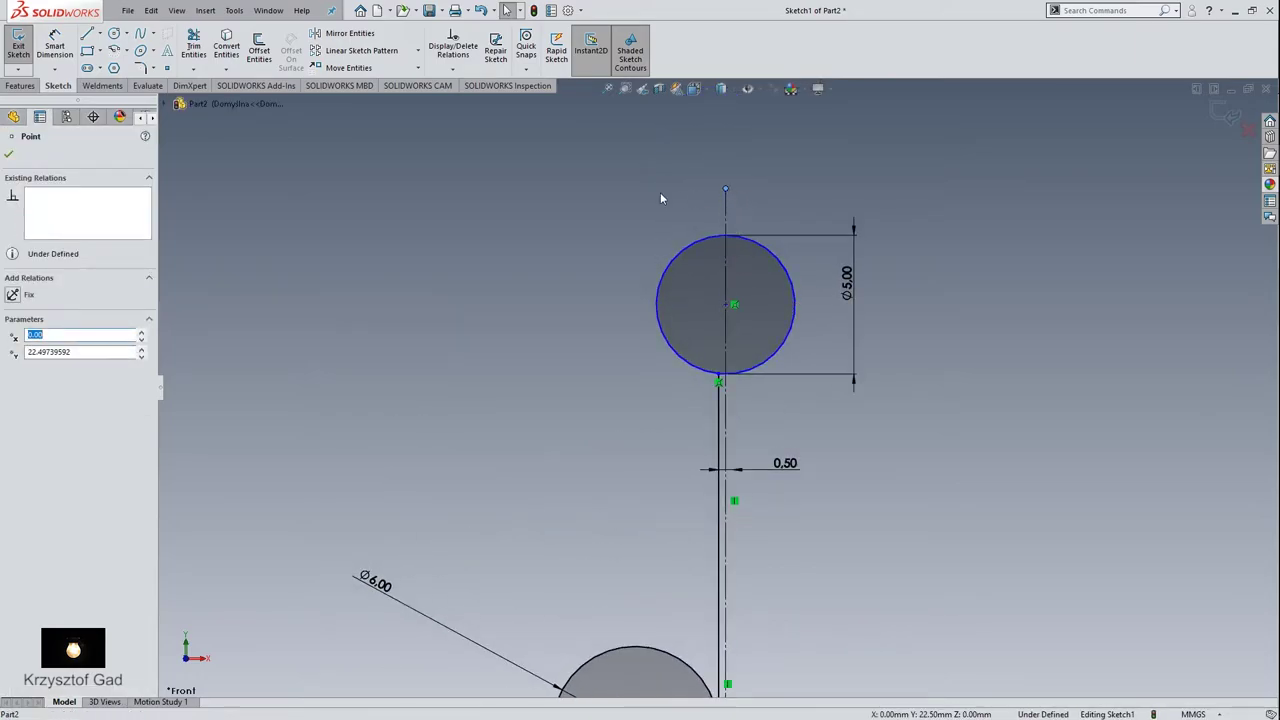
click(193, 45)
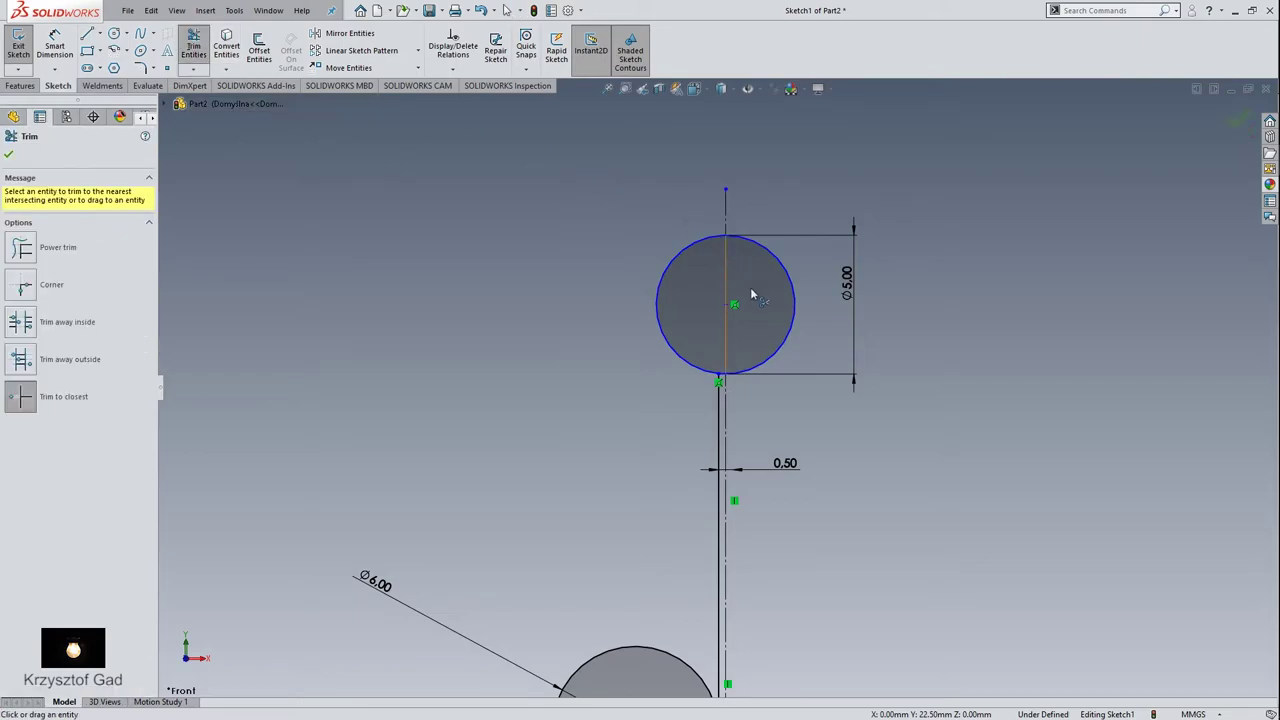
click(796, 337)
scroll(745, 405, down, 5)
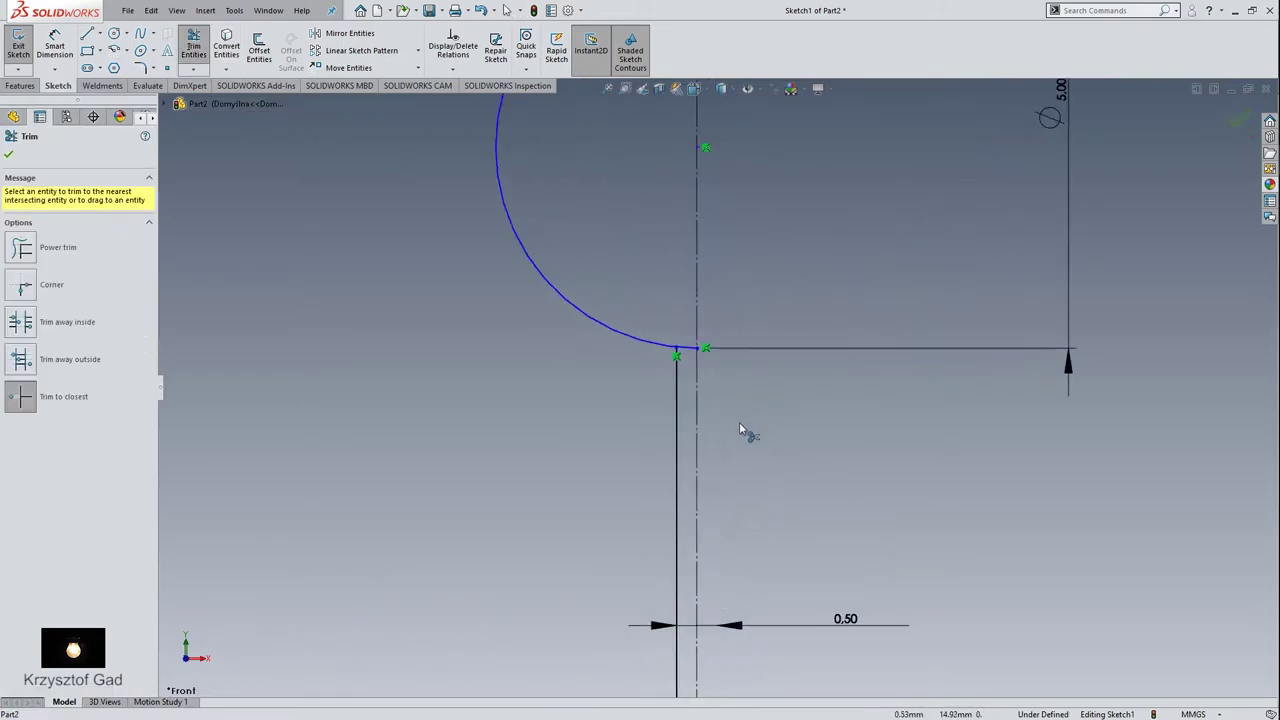
click(698, 352)
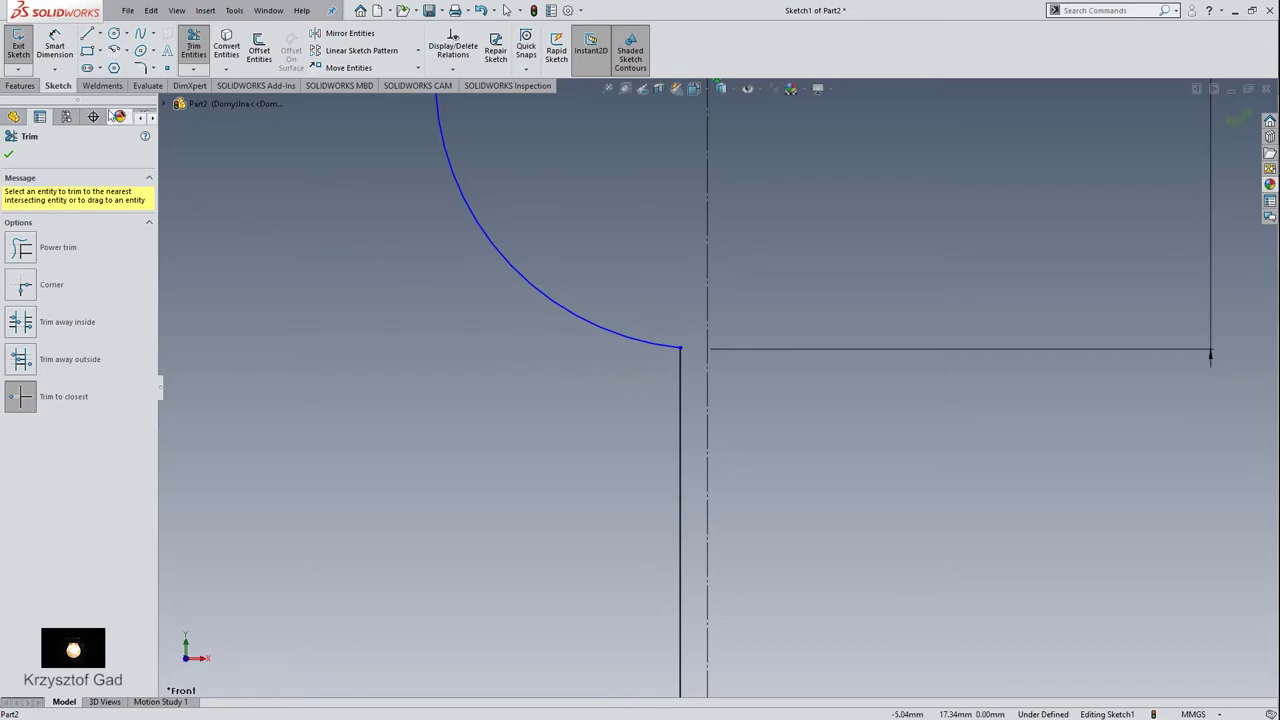
click(141, 69)
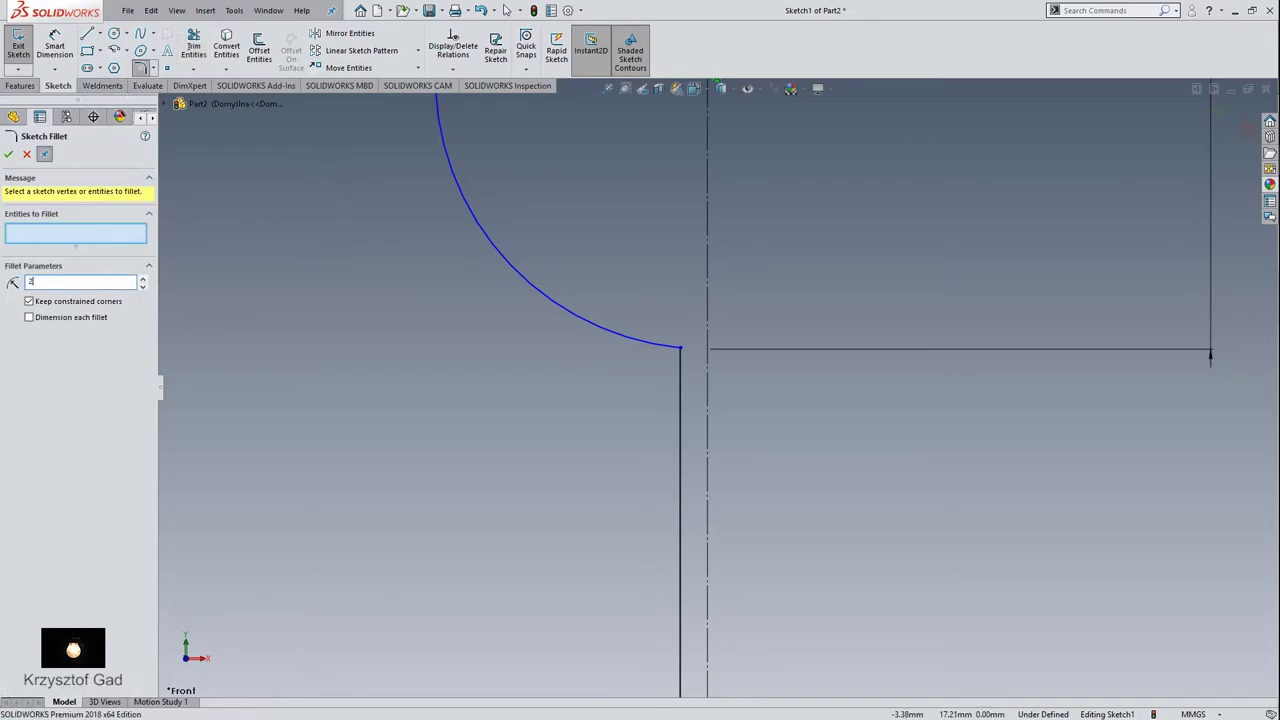
Round the arc-to-line corner with an R2.00 sketch fillet
click(679, 356)
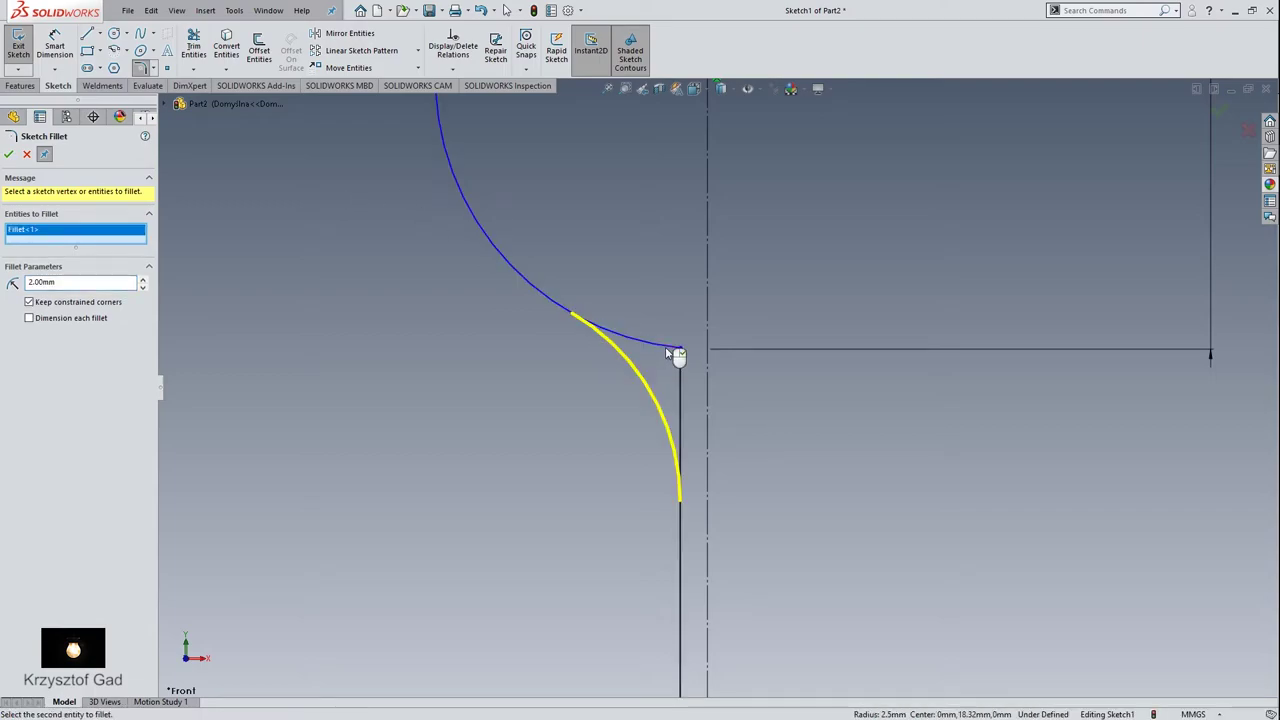
click(668, 353)
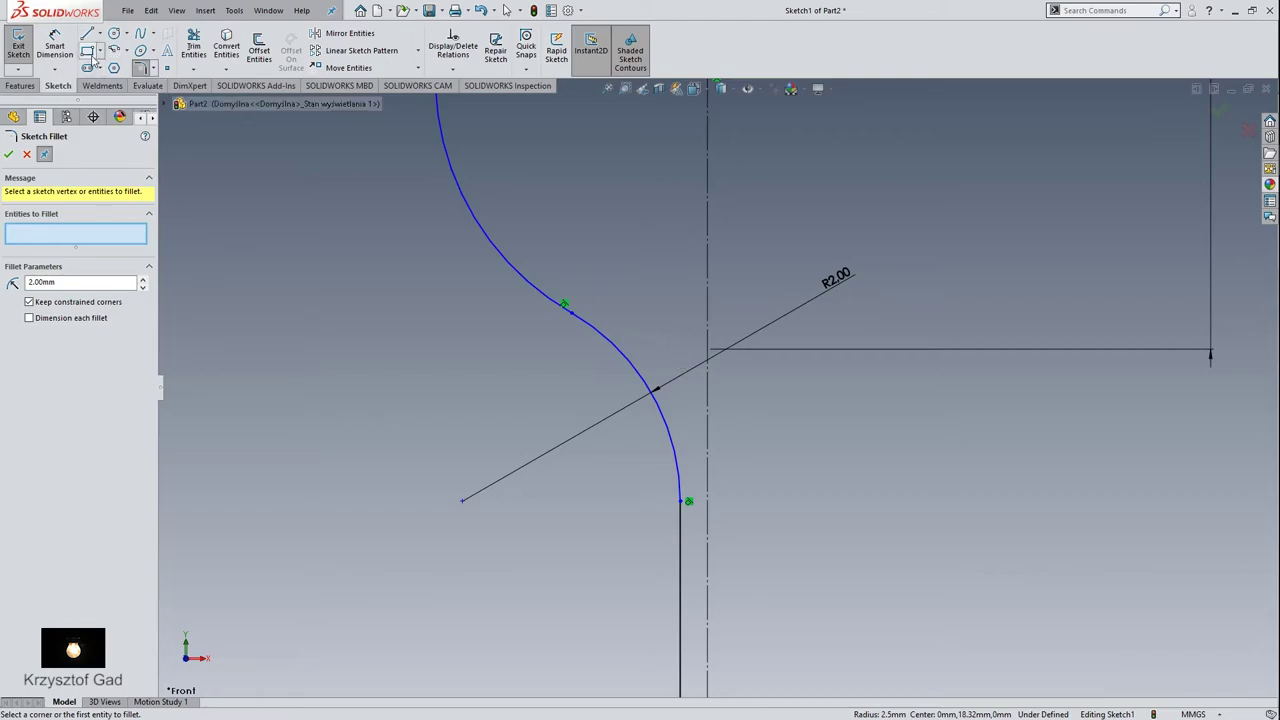
click(55, 45)
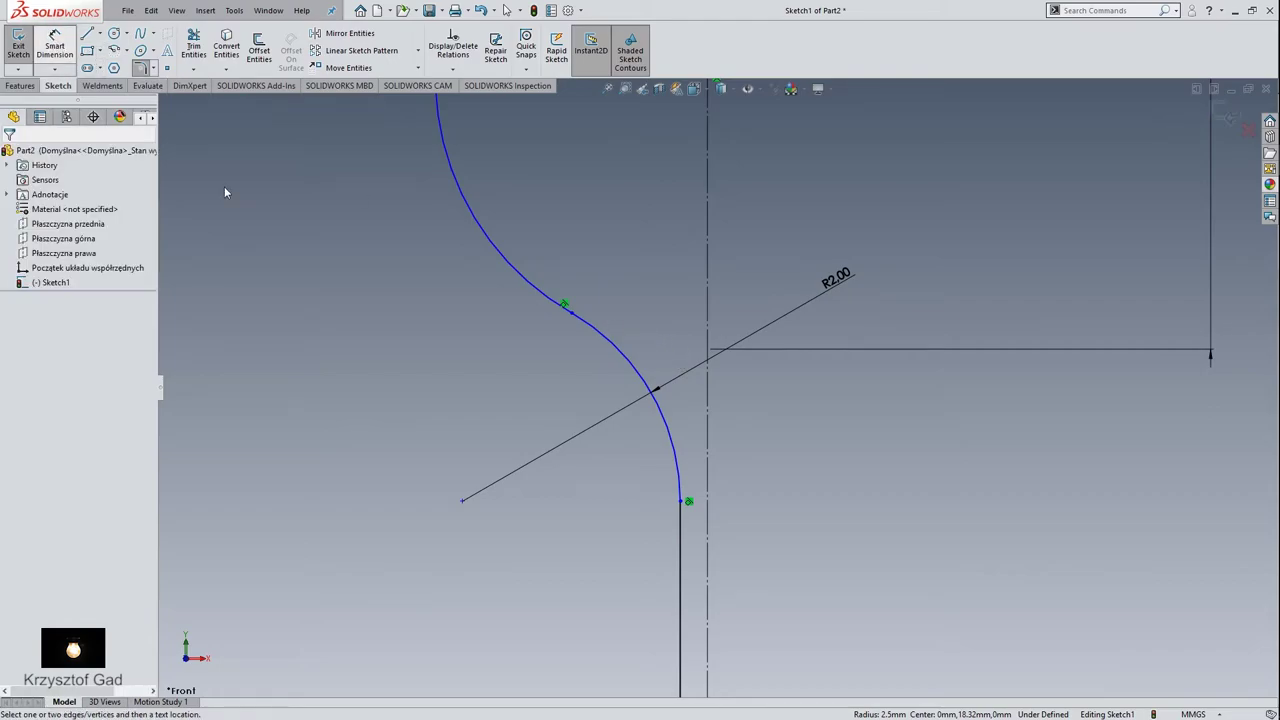
click(461, 503)
scroll(477, 520, up, 3)
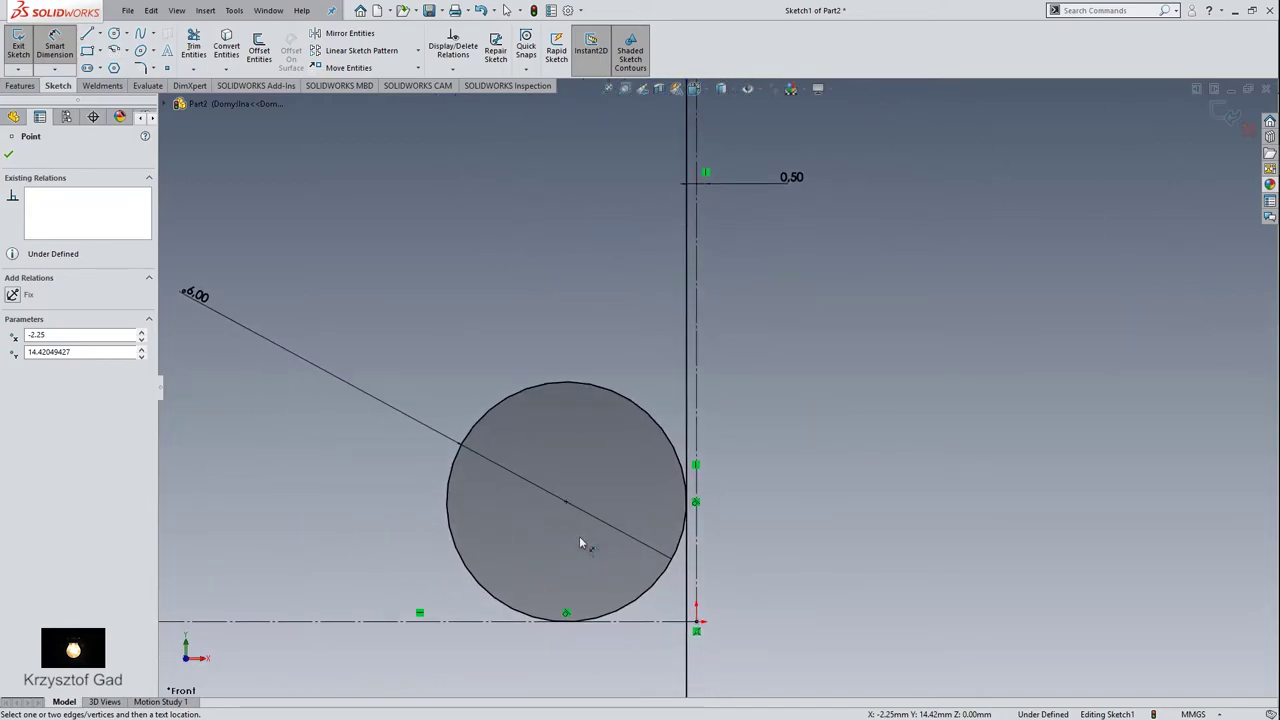
key(Escape)
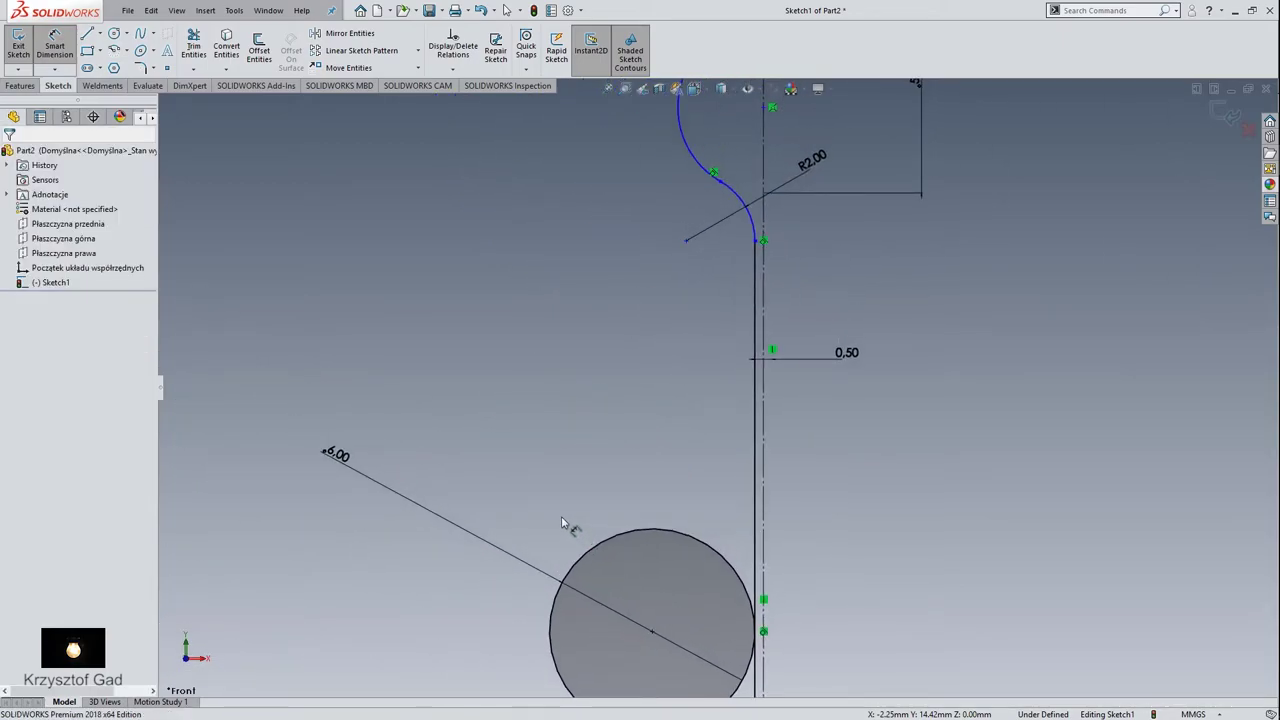
Draw a short horizontal line at the Ø6 circle's lower-left edge
click(98, 33)
click(528, 663)
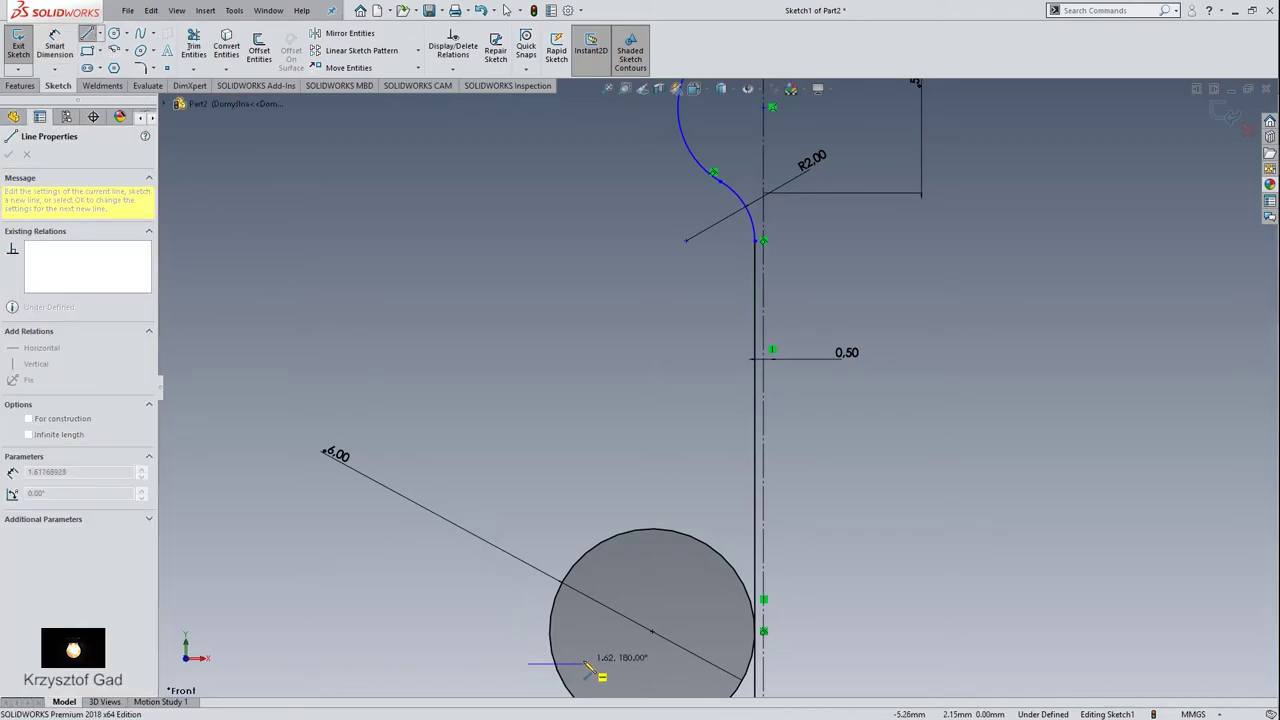
right_click(594, 668)
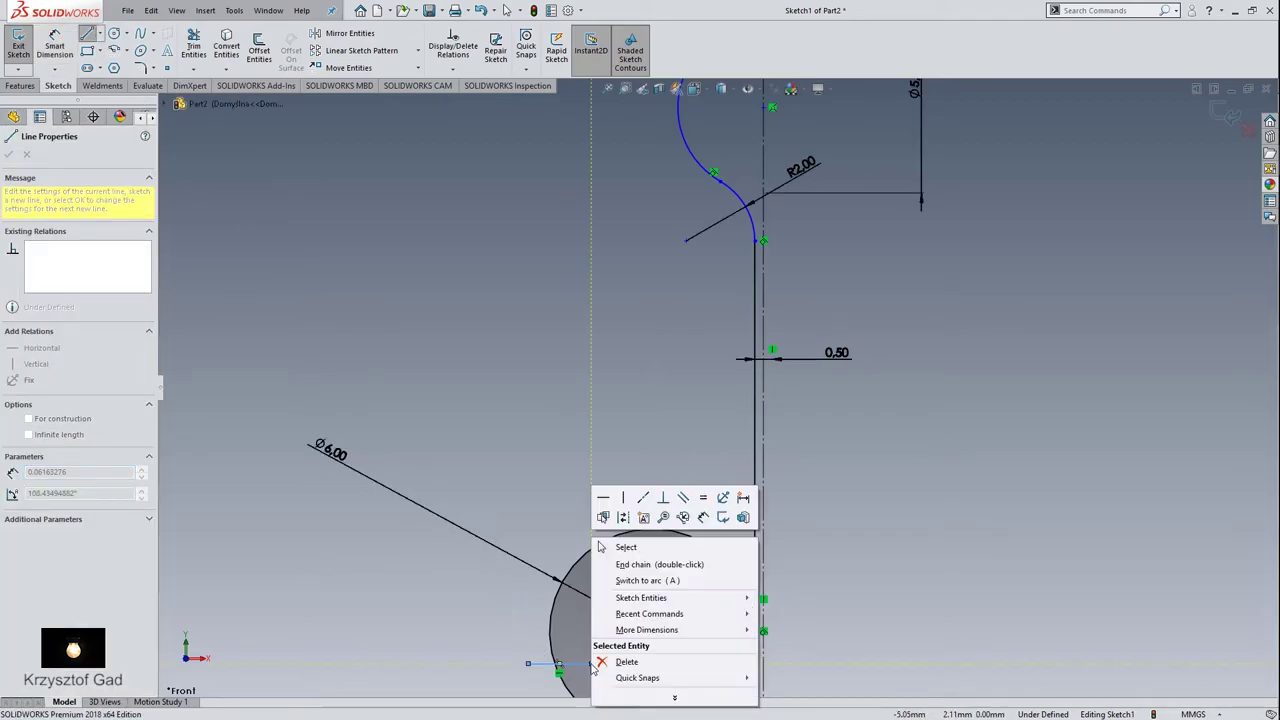
click(622, 517)
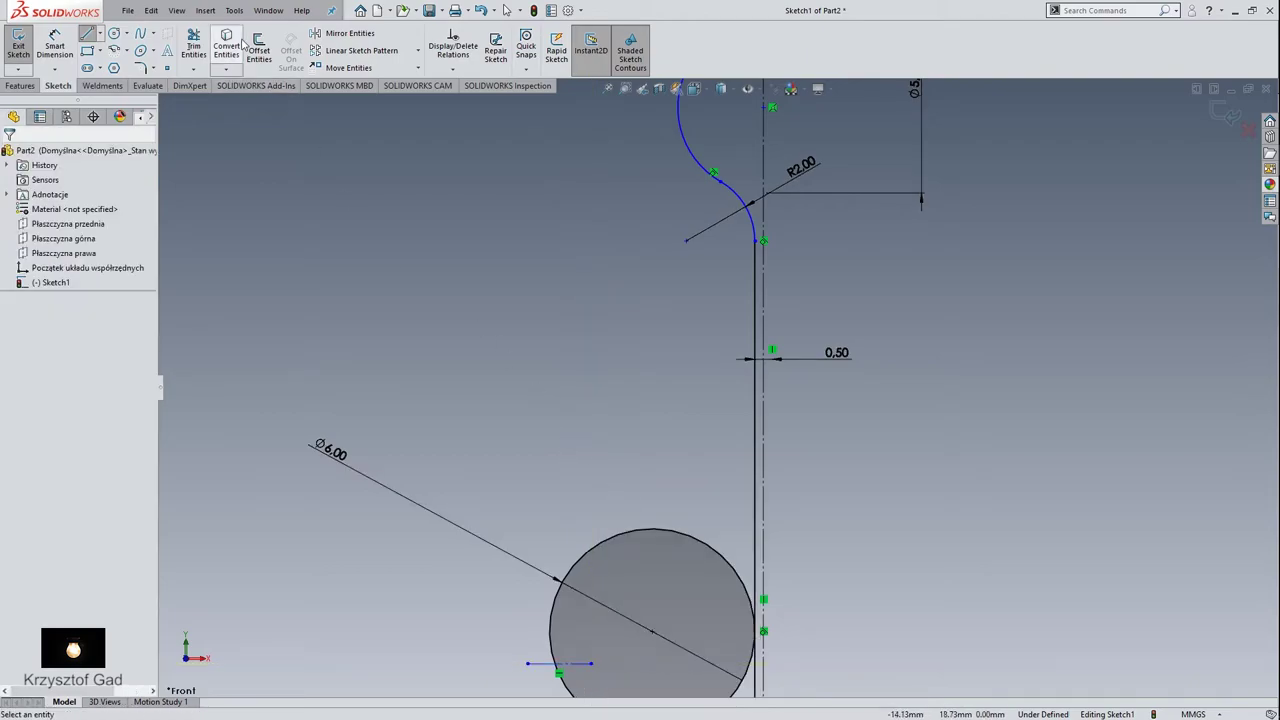
click(193, 45)
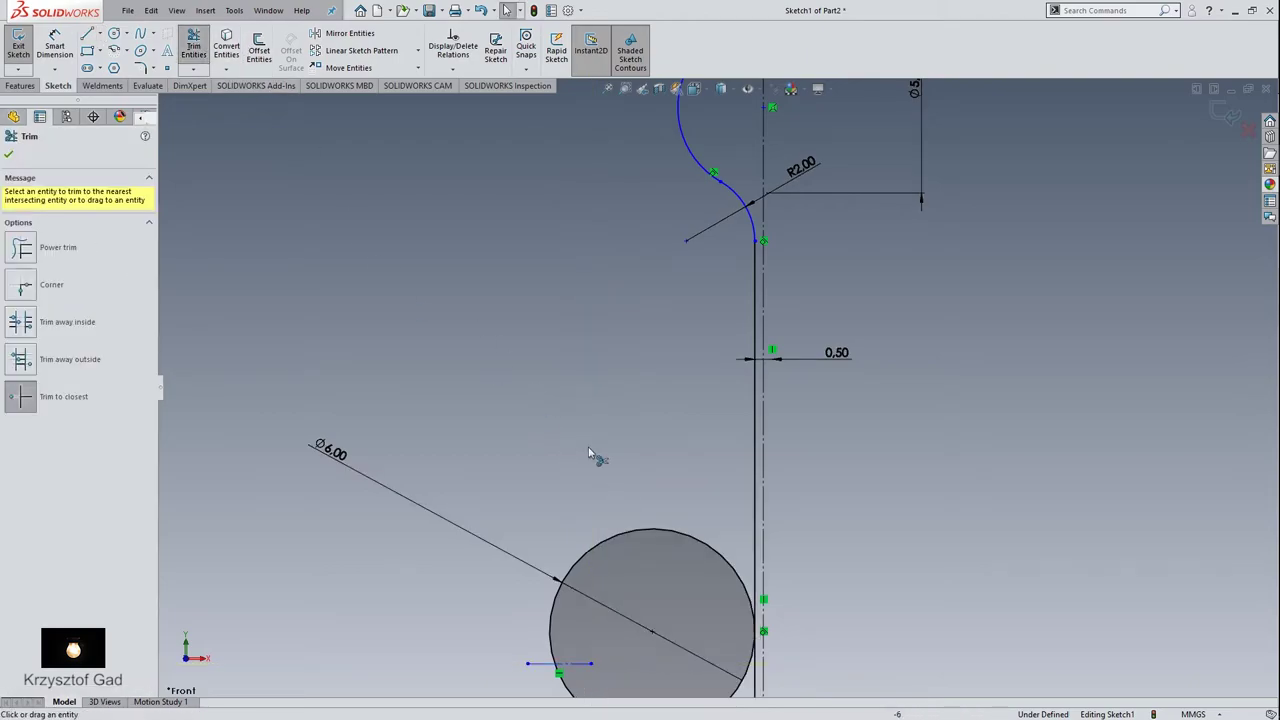
Trim the upper part of the 6 mm circle and add a 2.00 vertical distance dimension
click(708, 550)
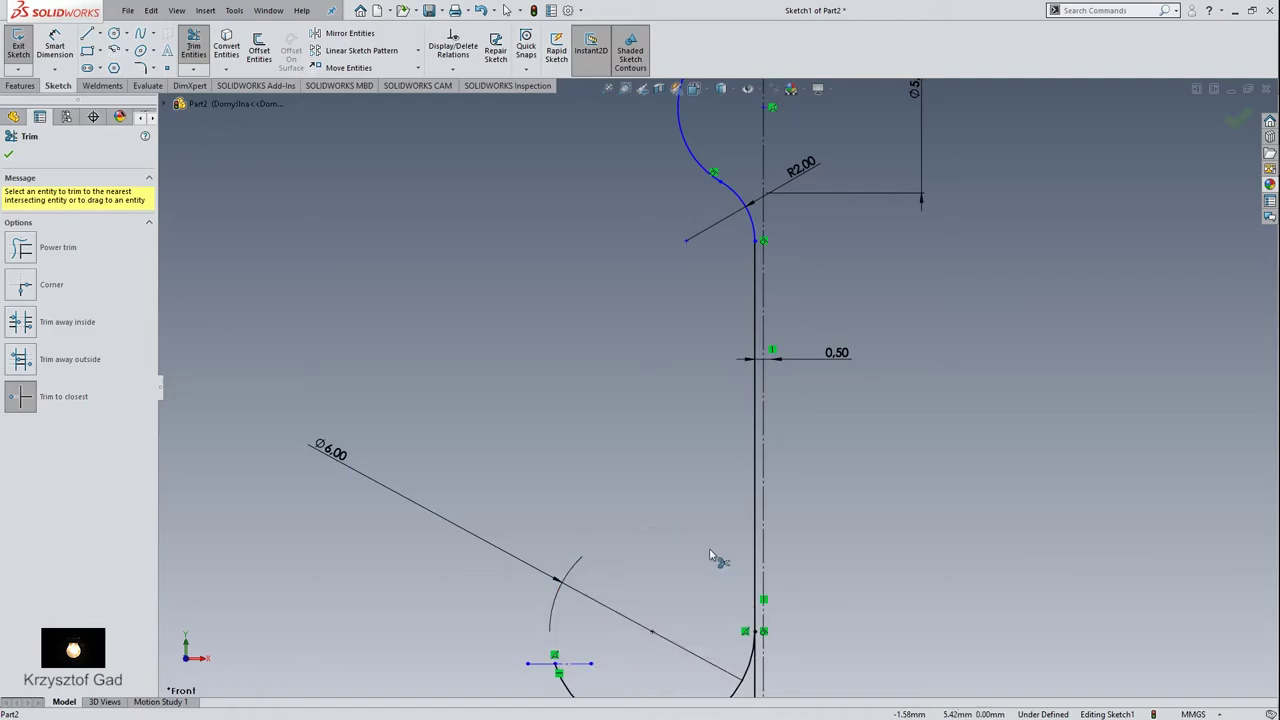
ctrl+middle_drag(710, 556, 663, 543)
scroll(600, 510, down, 2)
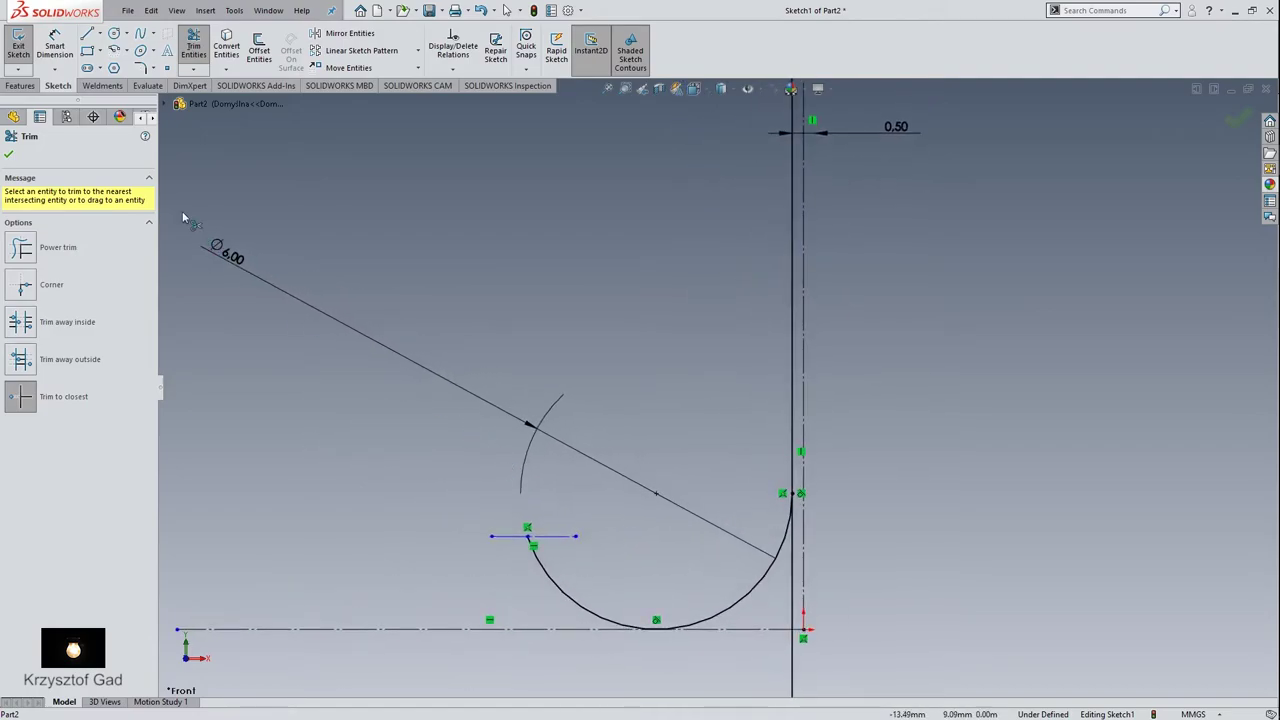
click(55, 45)
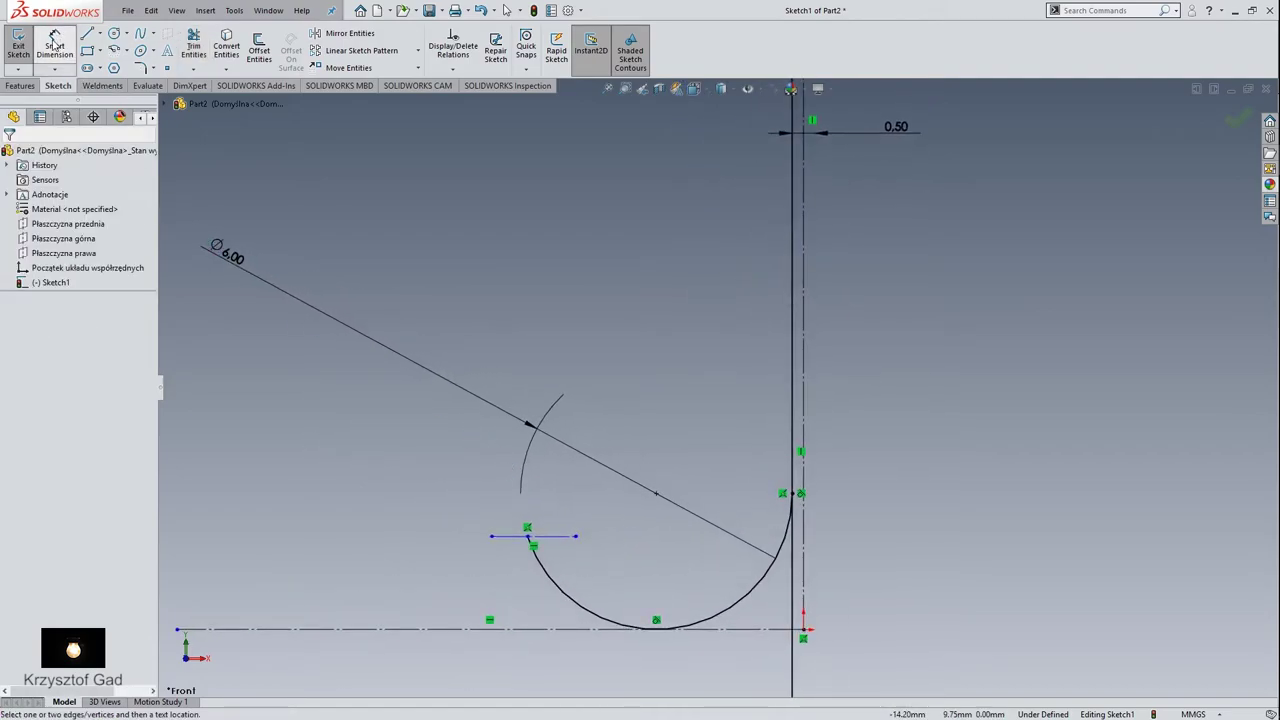
click(555, 541)
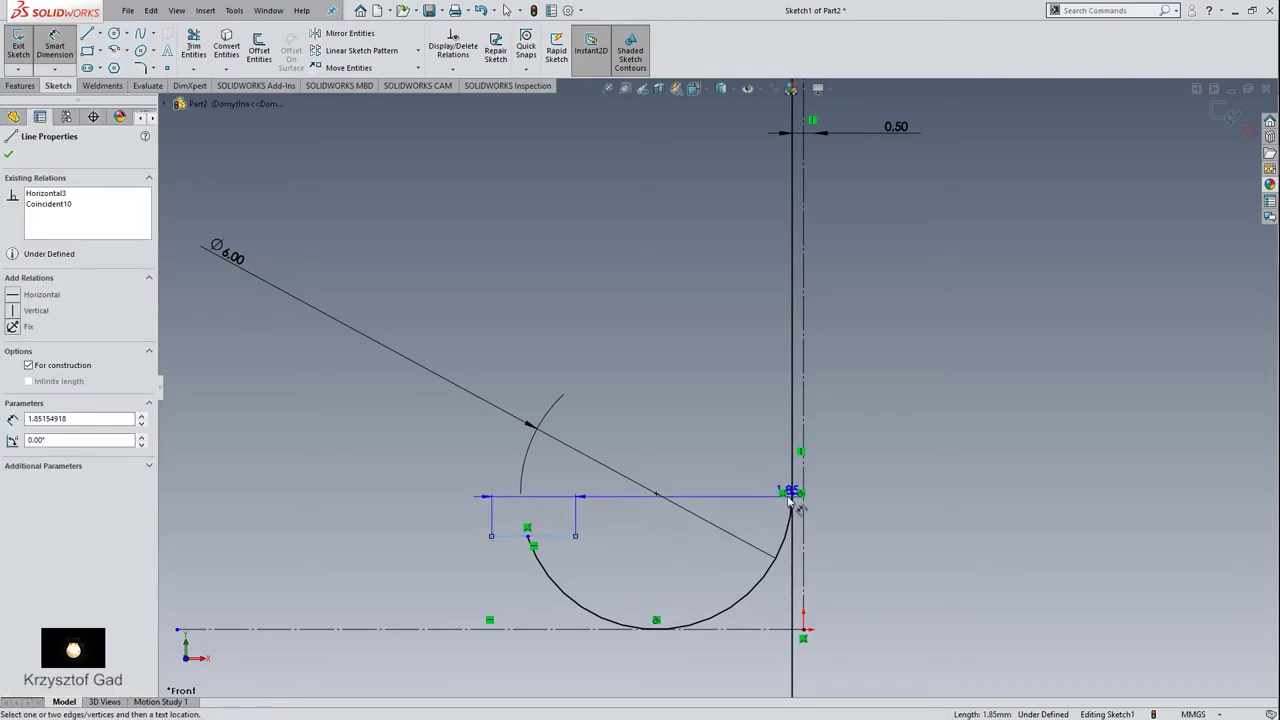
click(792, 493)
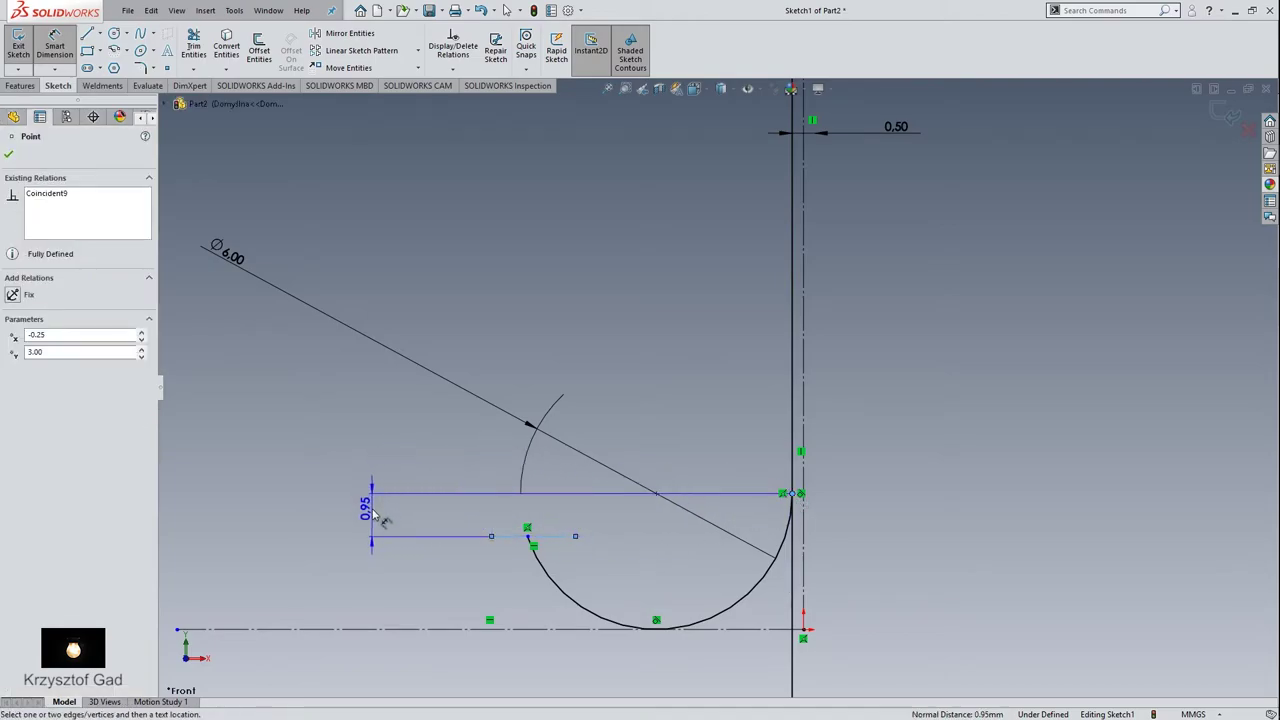
click(370, 508)
text(2)
key(Return)
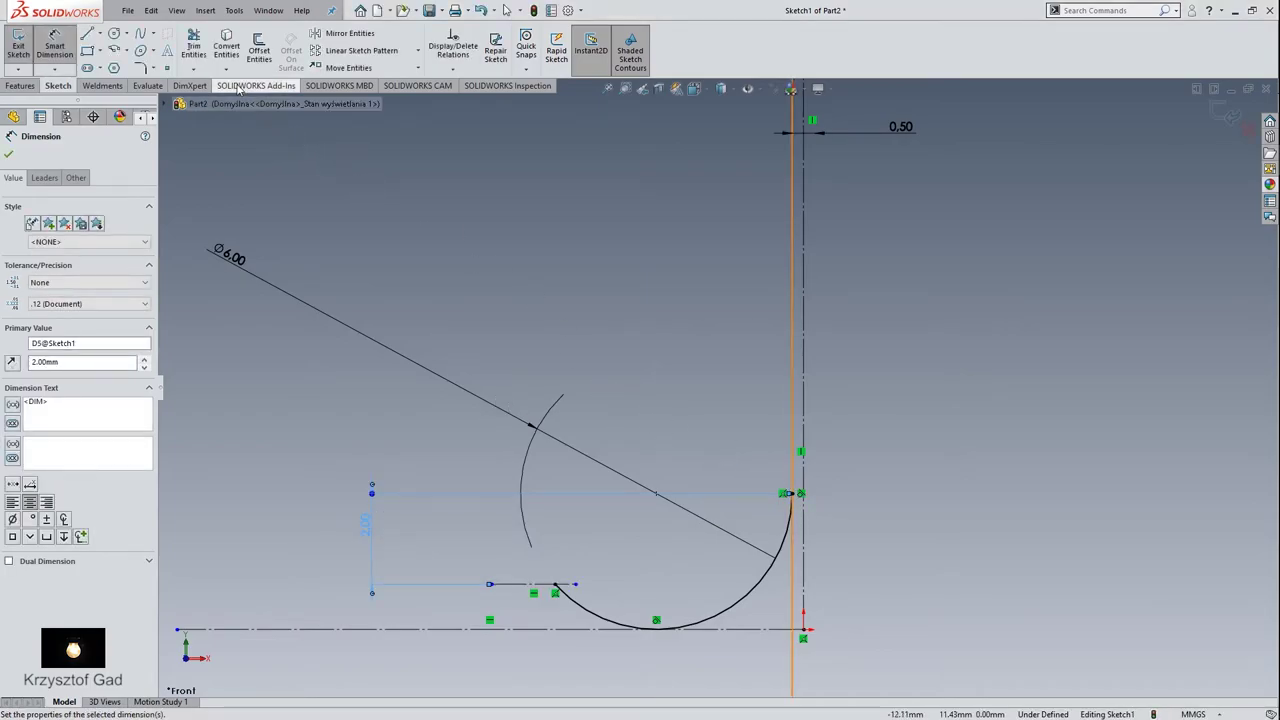
Trim the stem line and stub beside the arc, then add the 9.50 vertical dimension
click(193, 47)
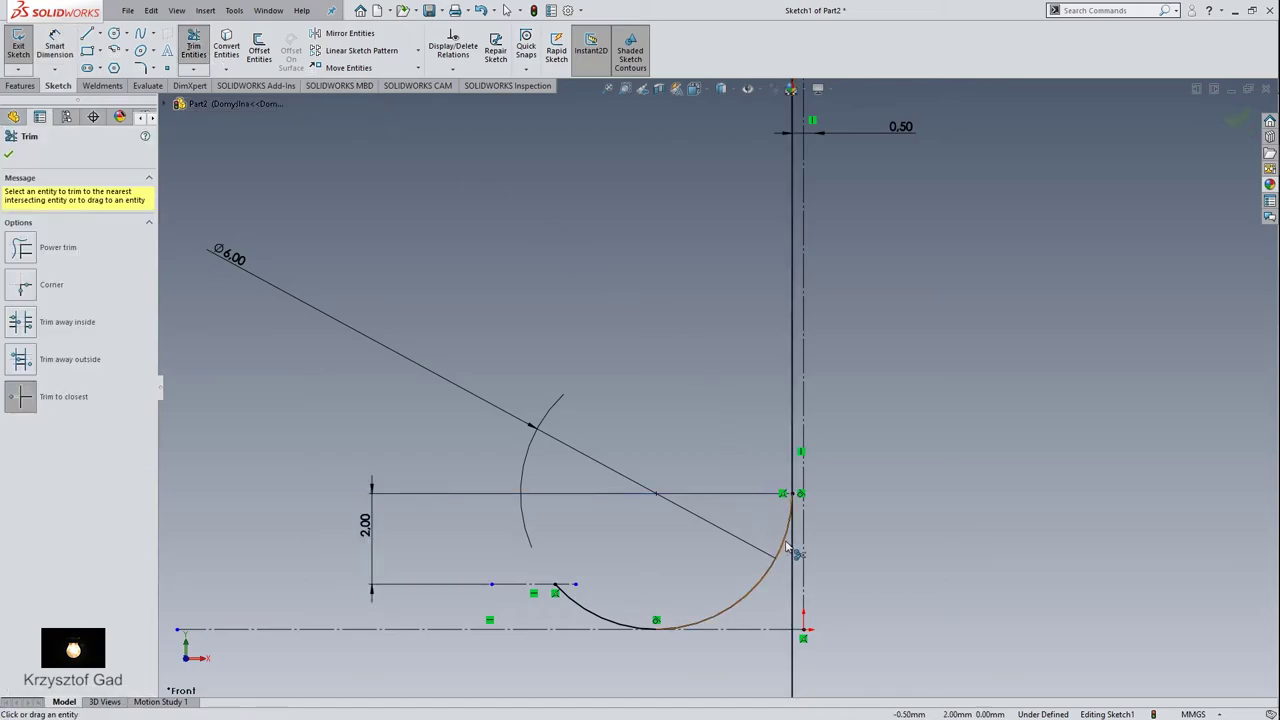
drag(800, 557, 792, 598)
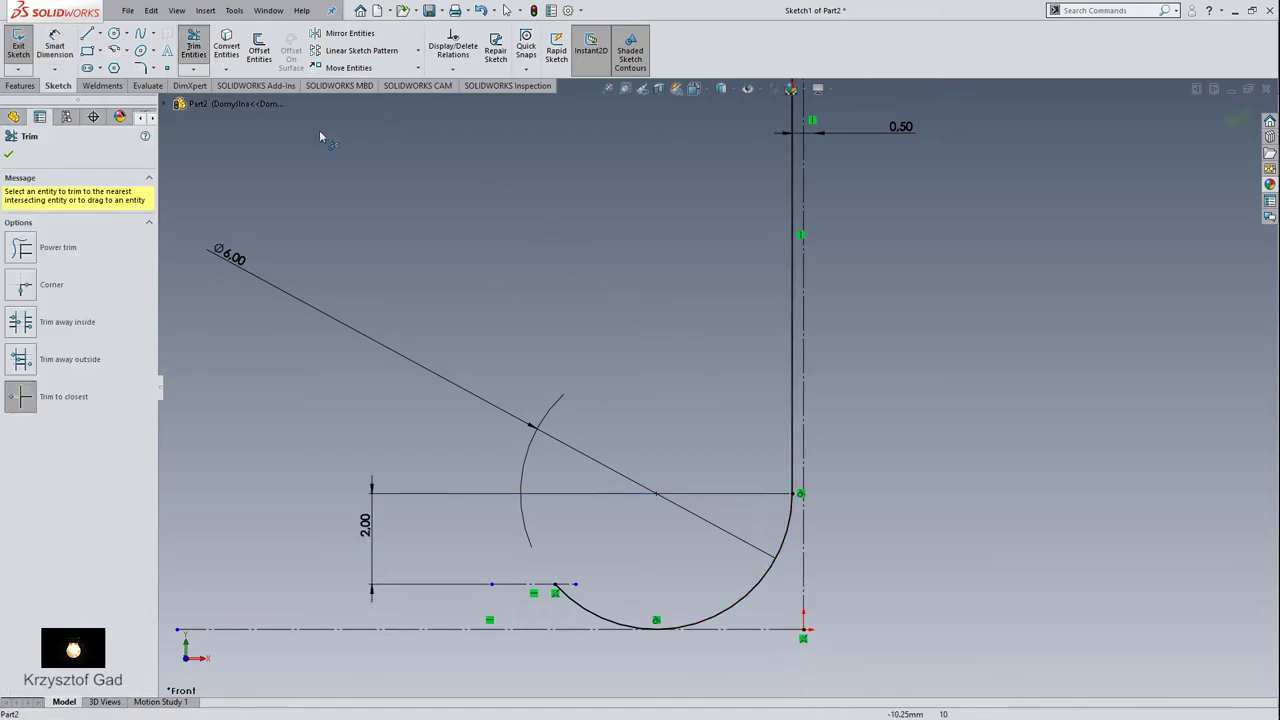
click(800, 664)
click(56, 42)
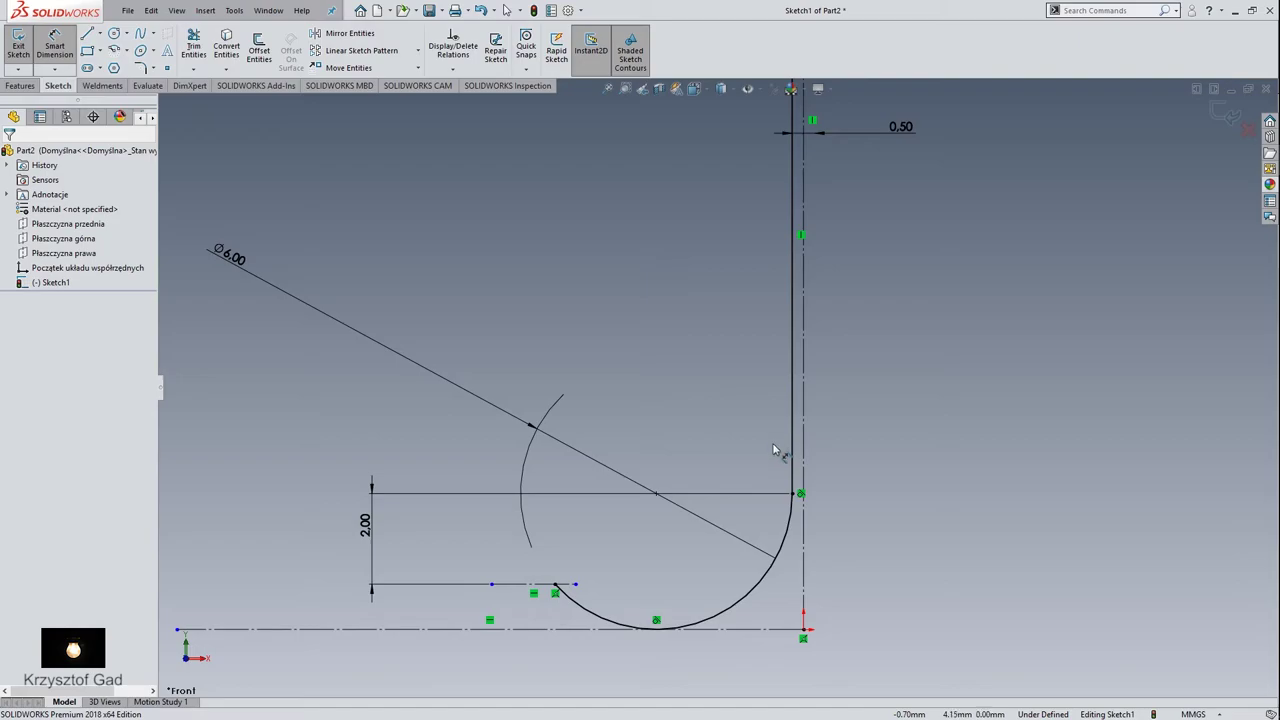
click(800, 493)
key(f)
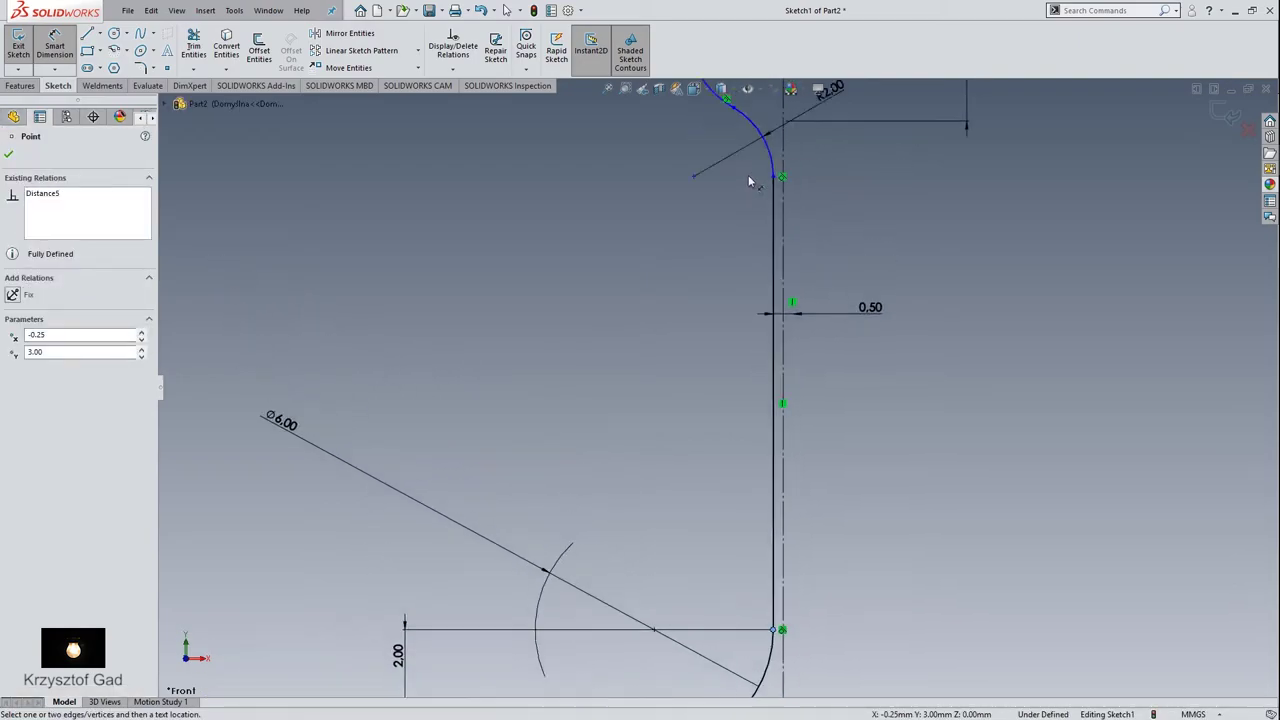
click(690, 242)
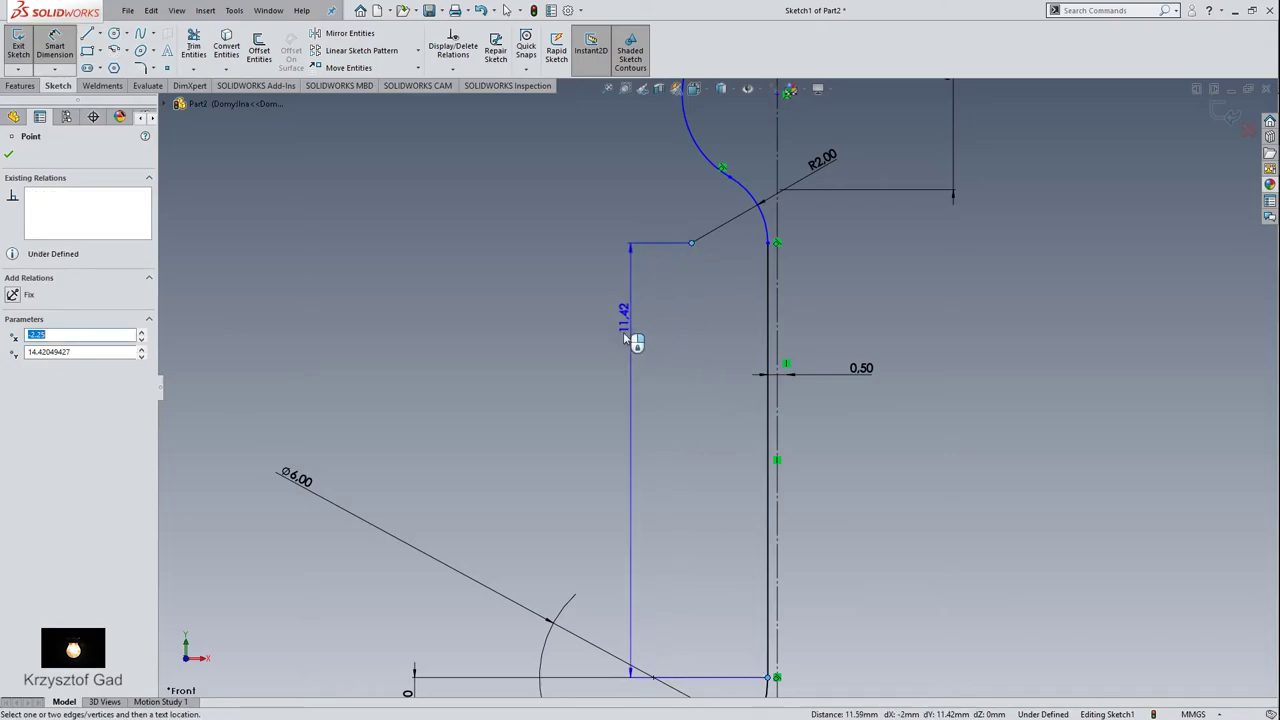
click(616, 376)
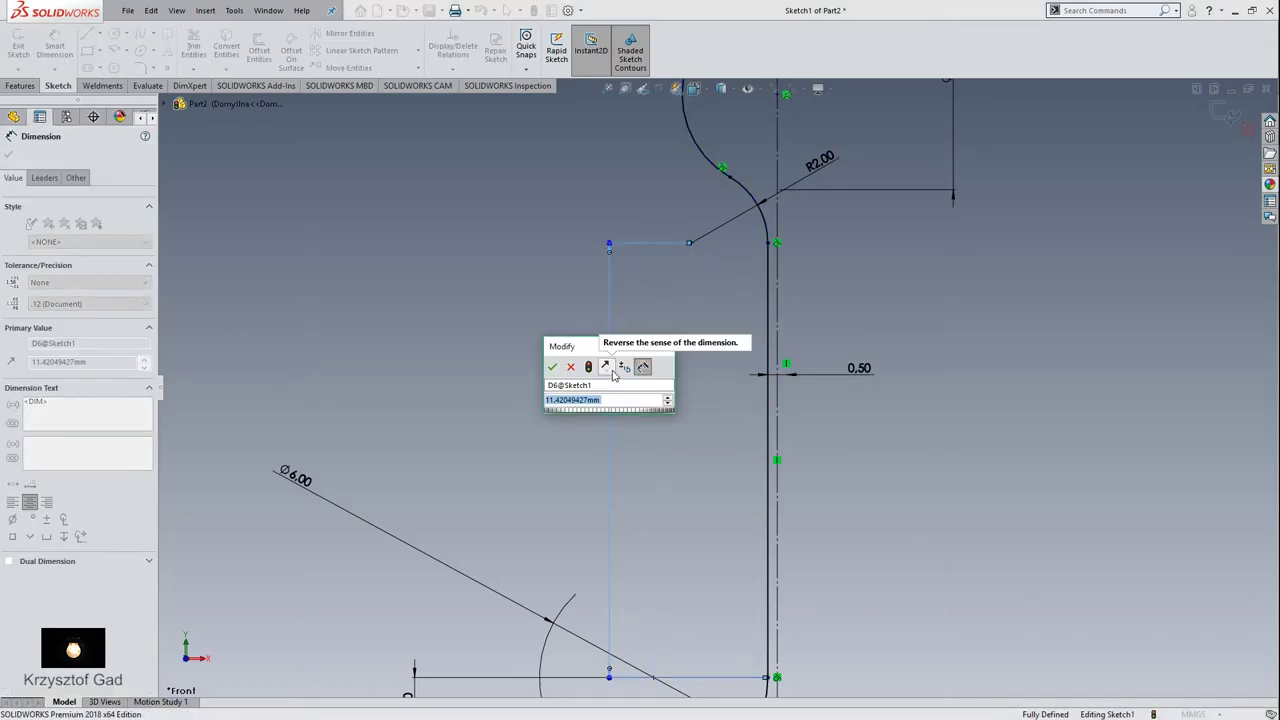
text(9.5)
key(Return)
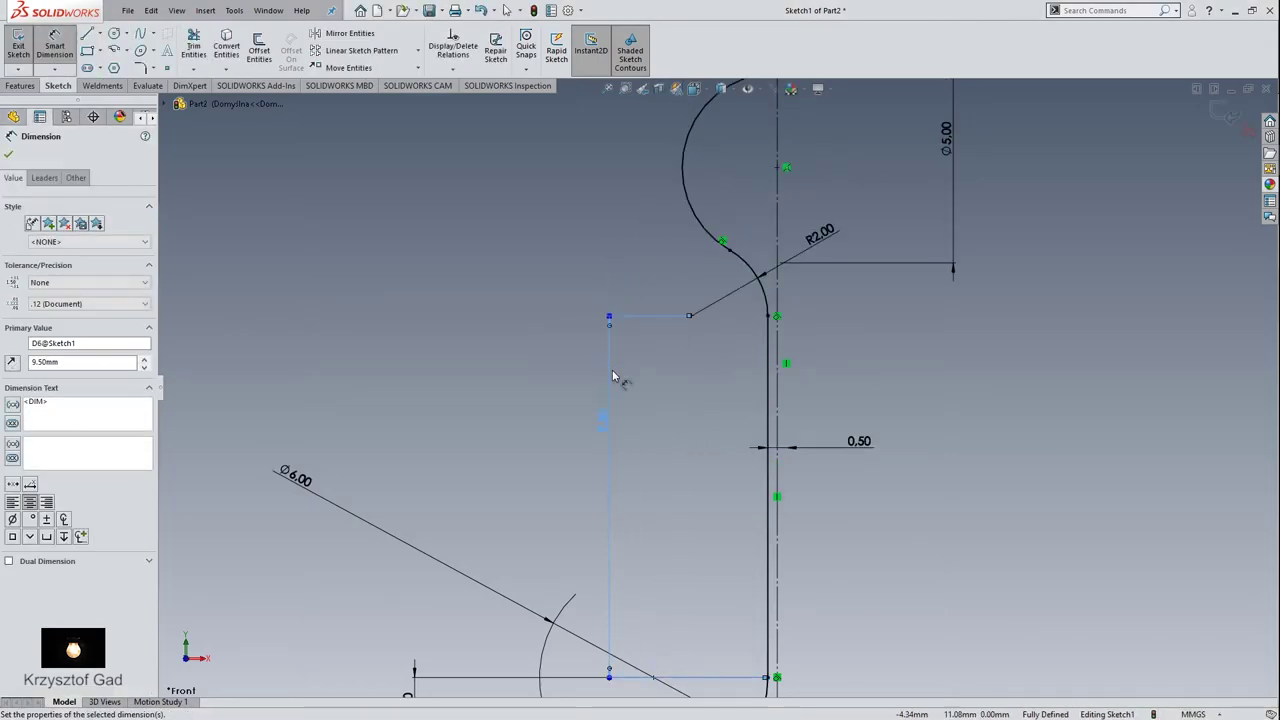
scroll(614, 376, down, 3)
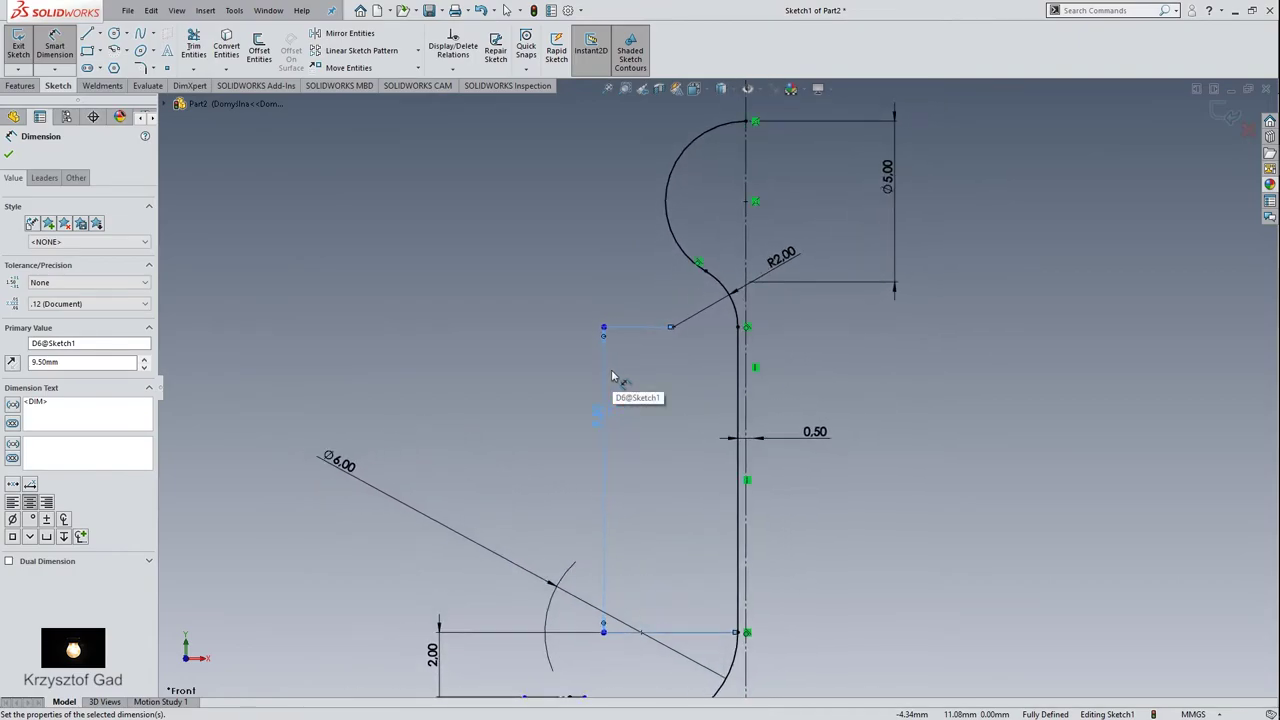
click(9, 154)
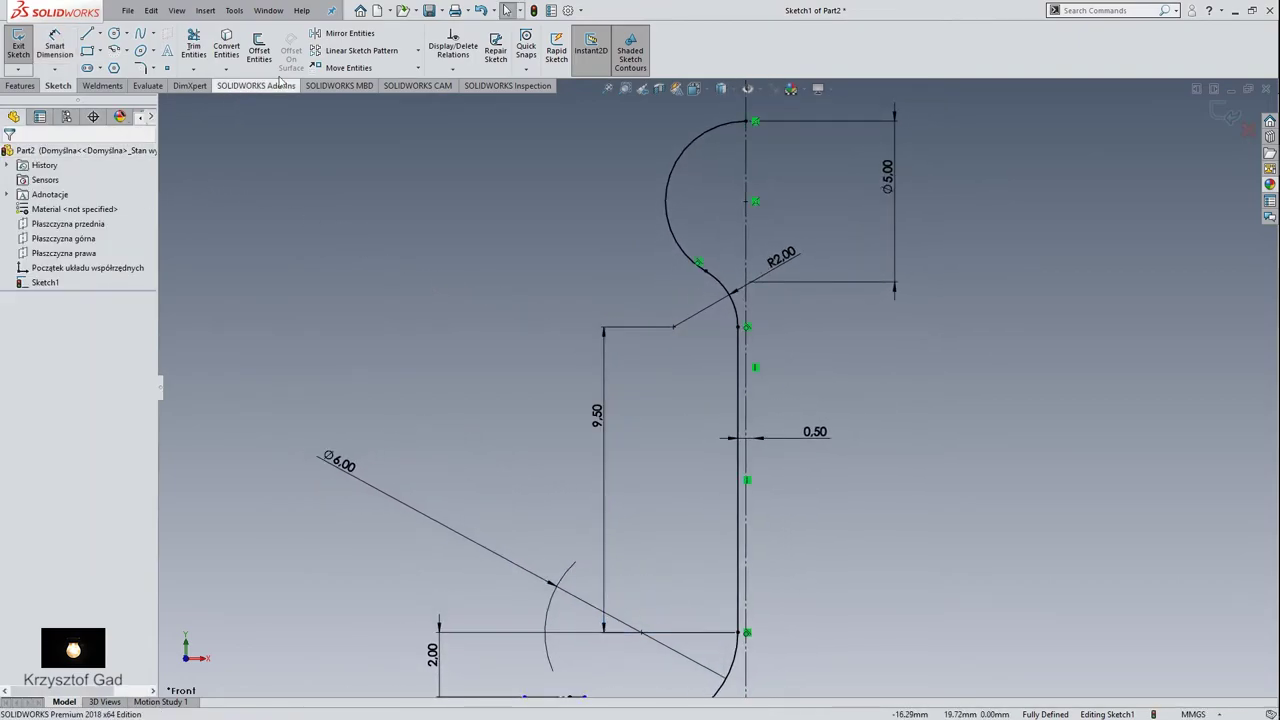
click(357, 38)
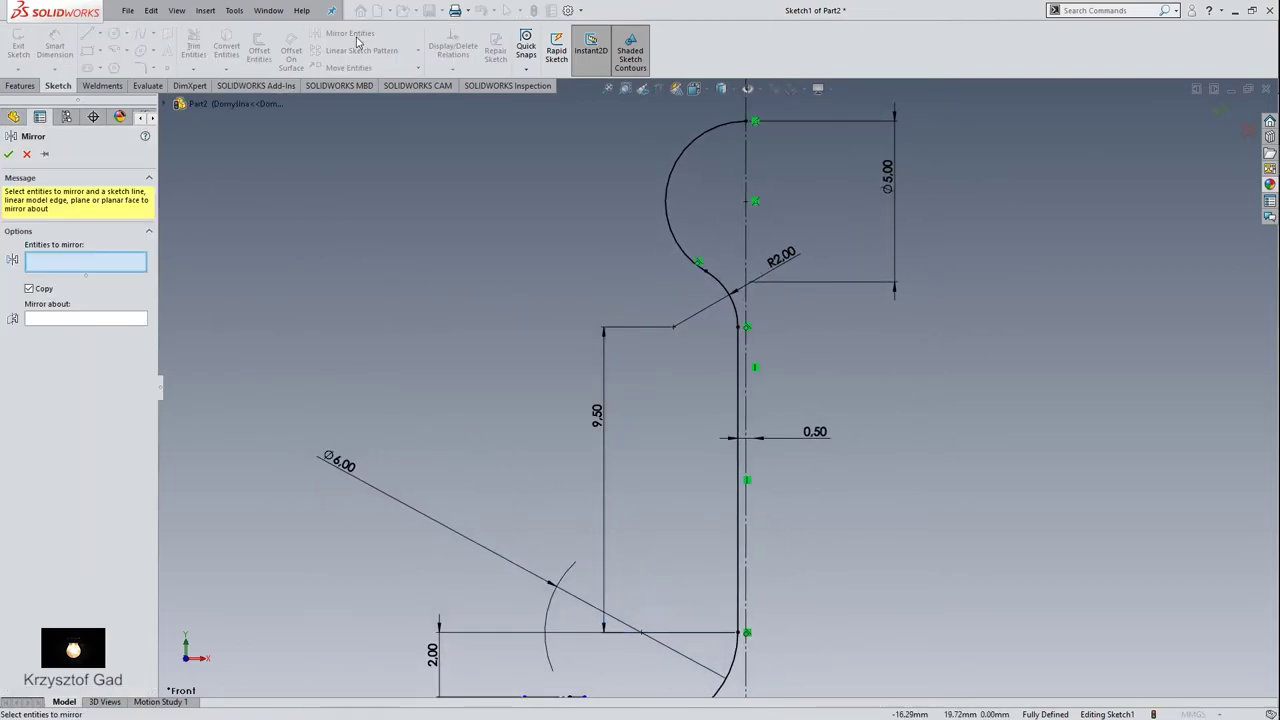
Mirror the ring arc, connecting arc, stem line and bottom hook arc about the vertical centerline
click(685, 152)
click(729, 296)
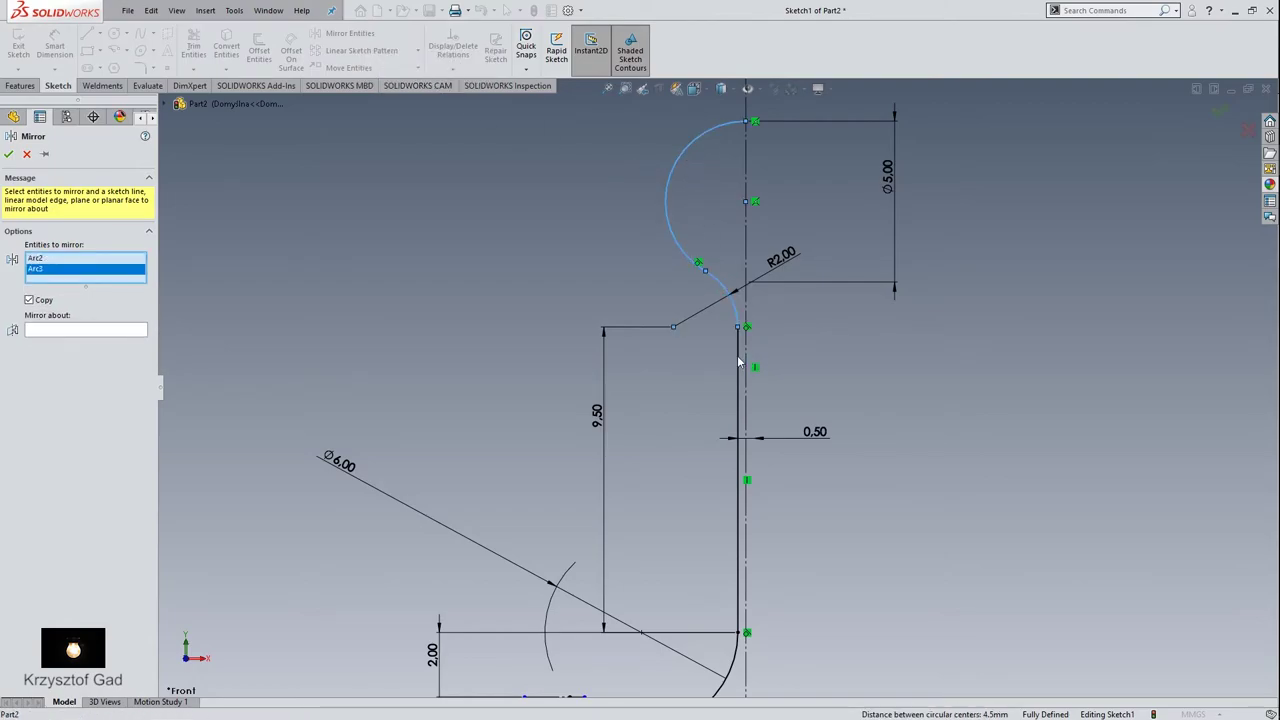
click(737, 365)
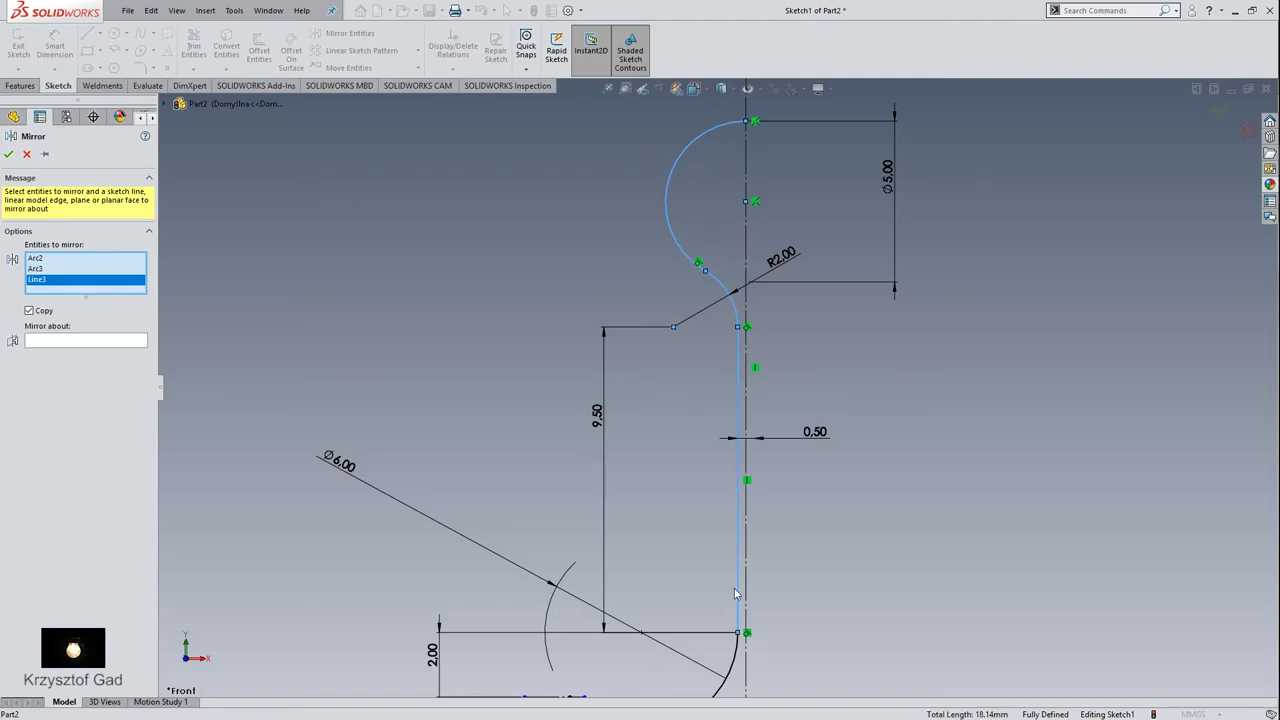
click(739, 655)
key(f)
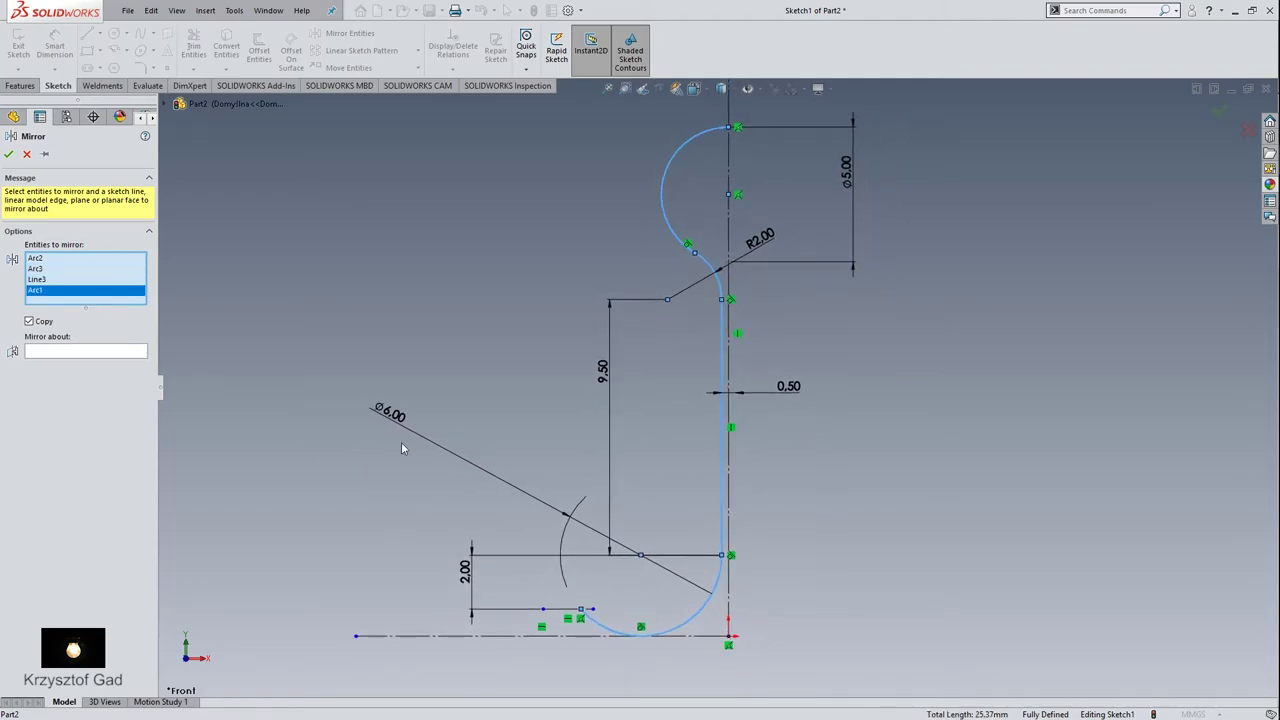
click(50, 352)
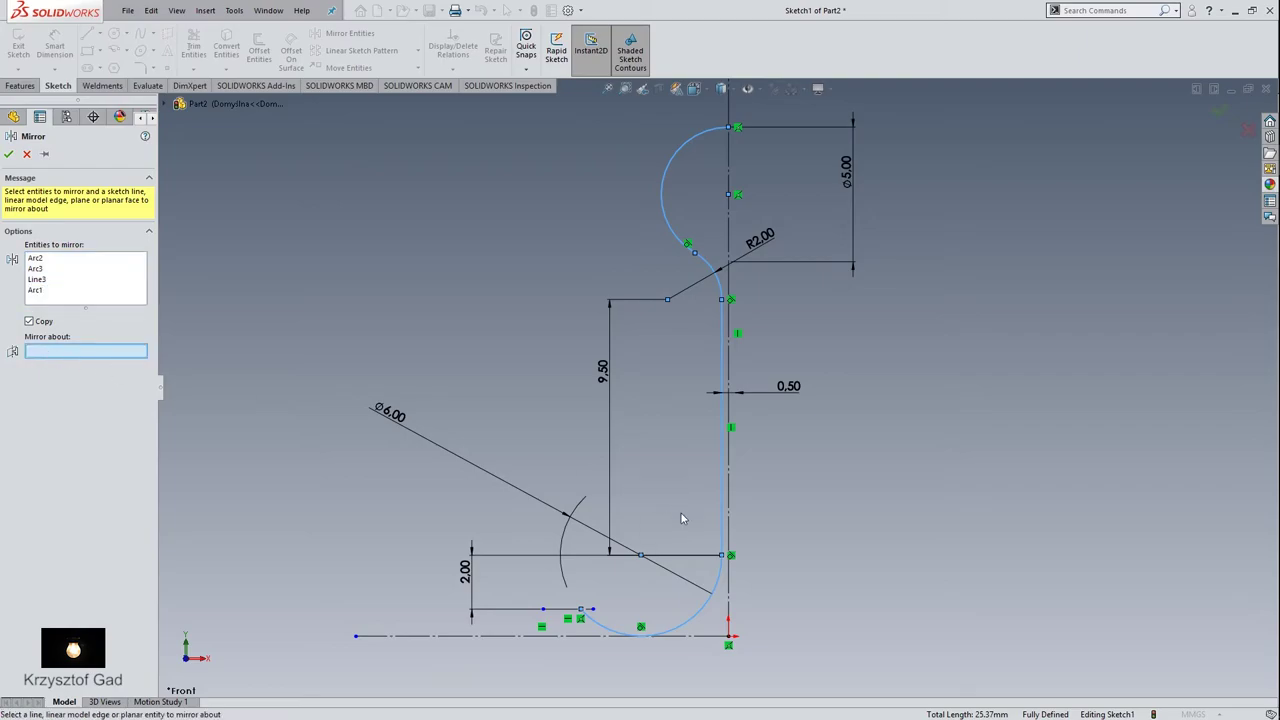
click(729, 591)
key(Return)
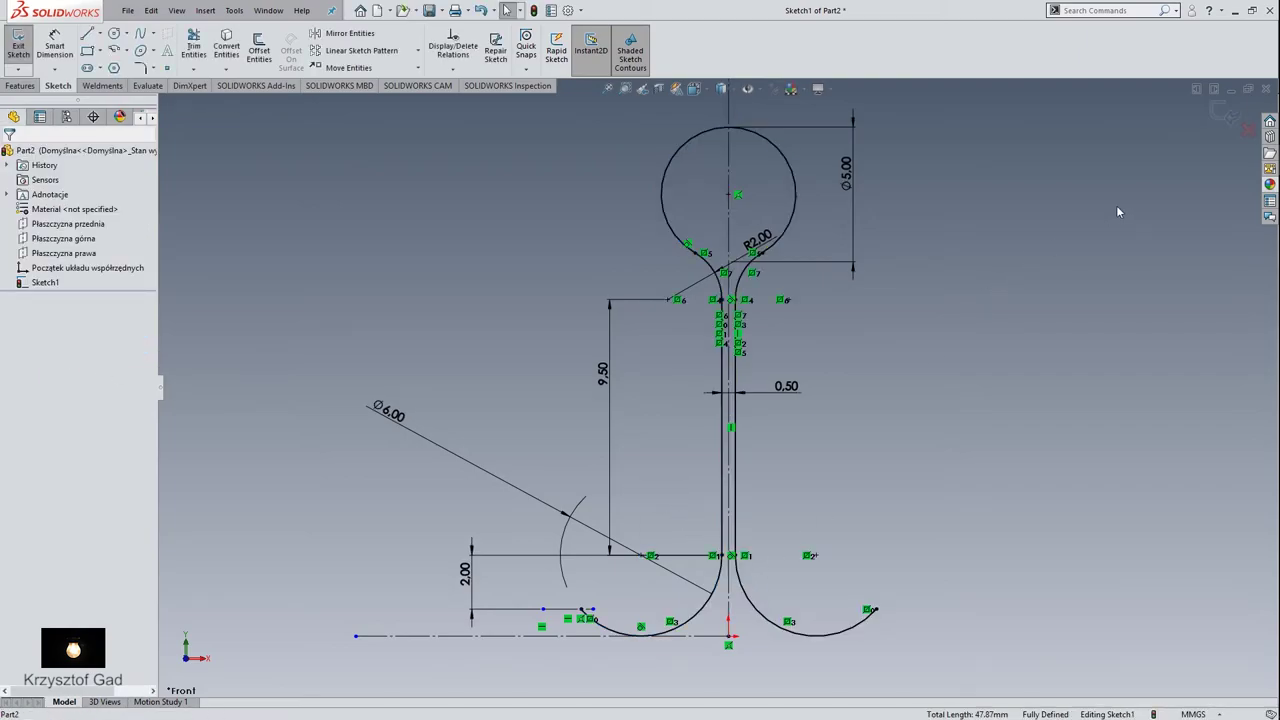
Exit the sketch, create Plane1 at the hook's end perpendicular to the arc, and sketch on it
key(f)
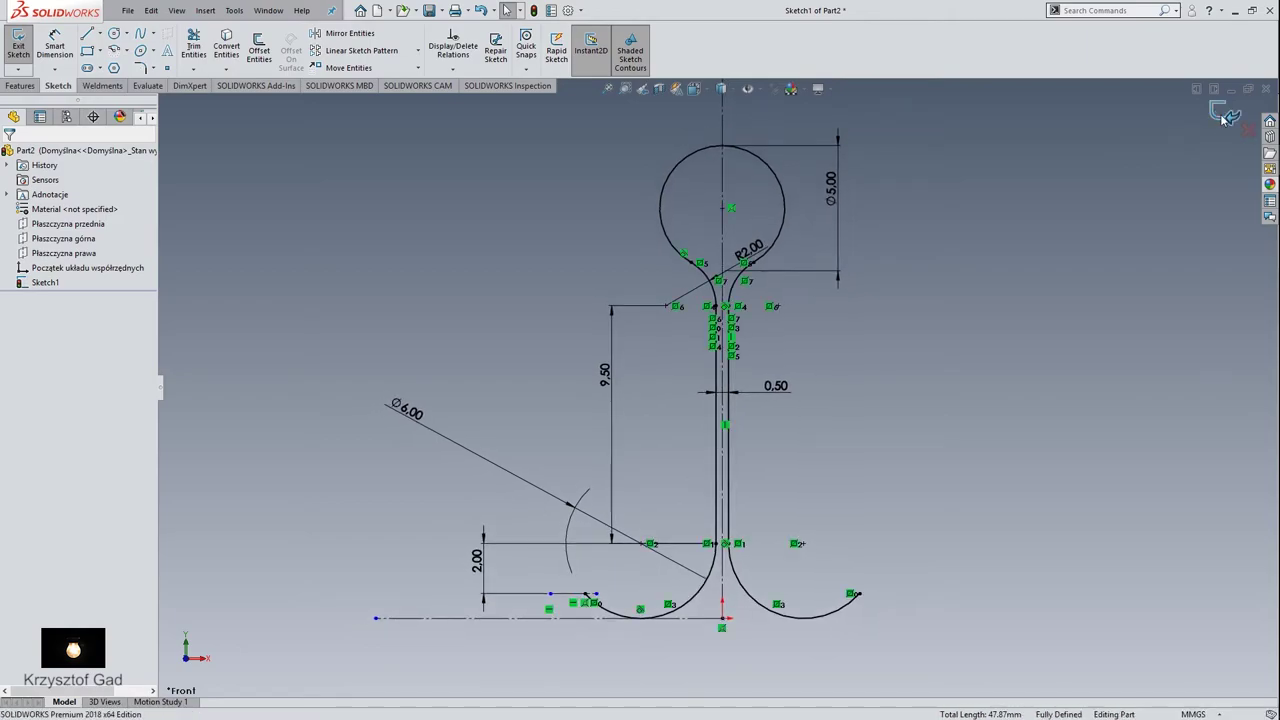
click(1224, 116)
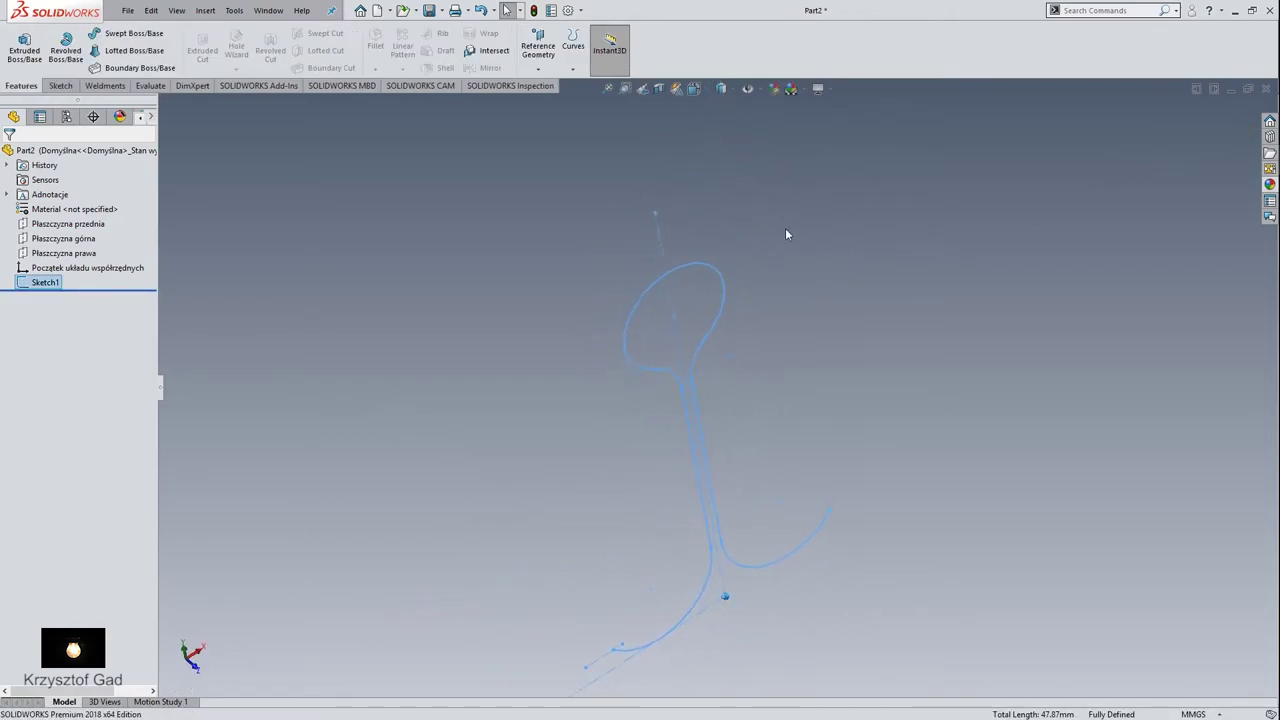
click(549, 72)
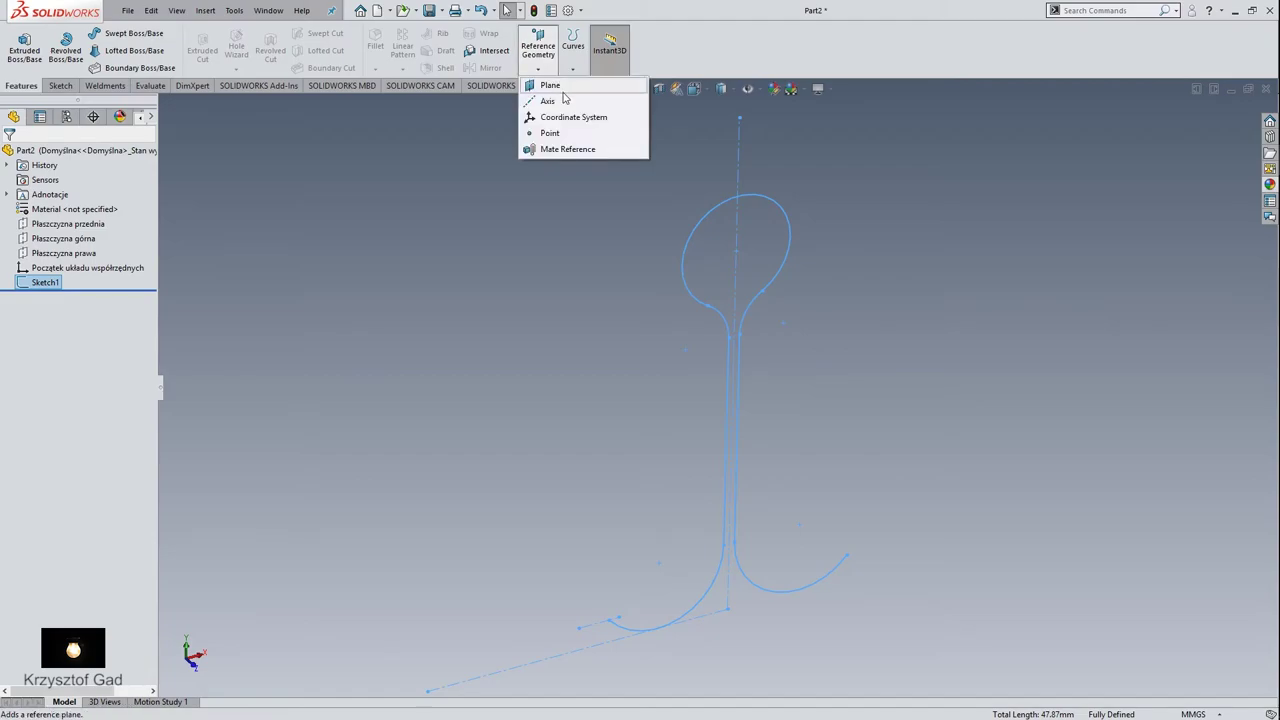
click(563, 88)
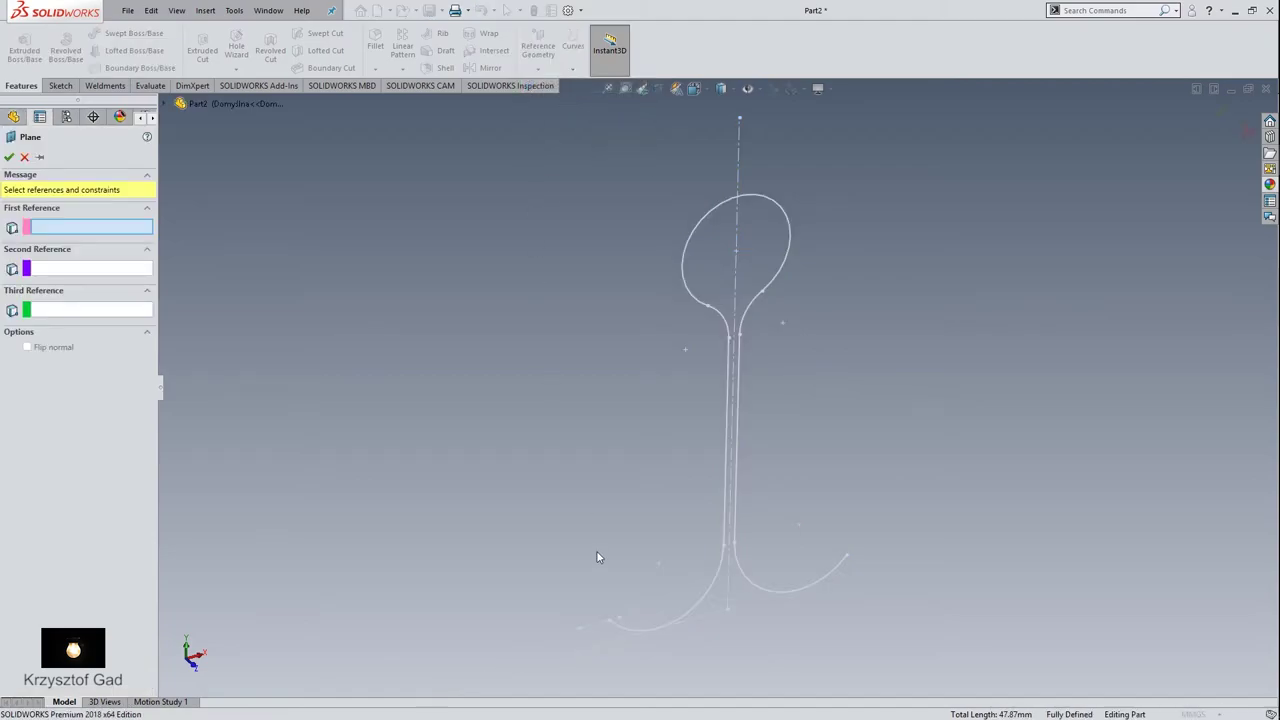
click(614, 627)
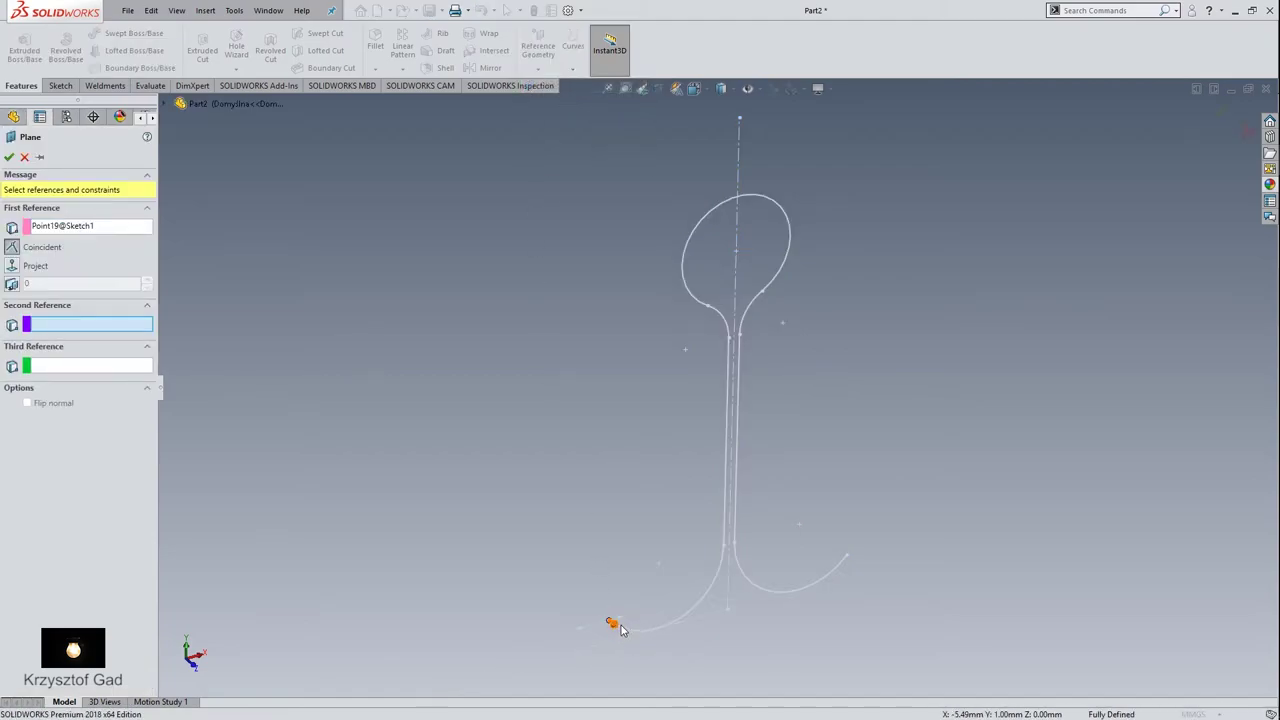
click(629, 631)
right_click(630, 632)
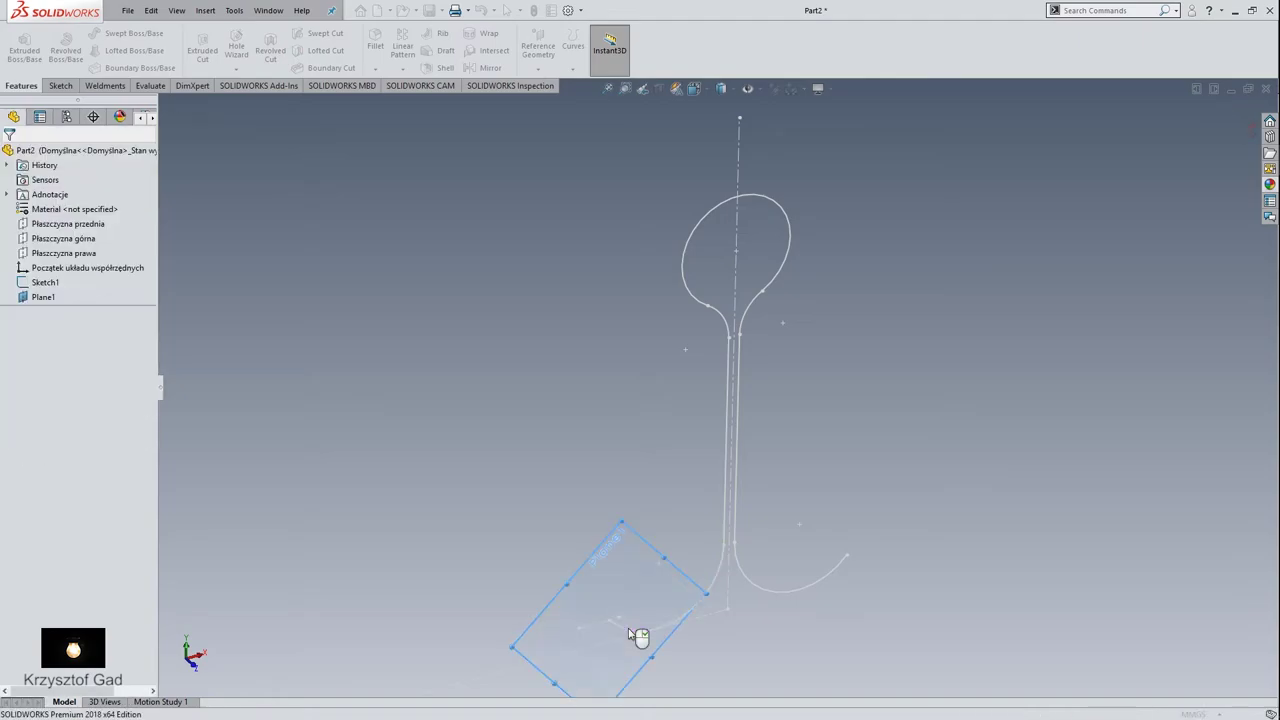
click(649, 549)
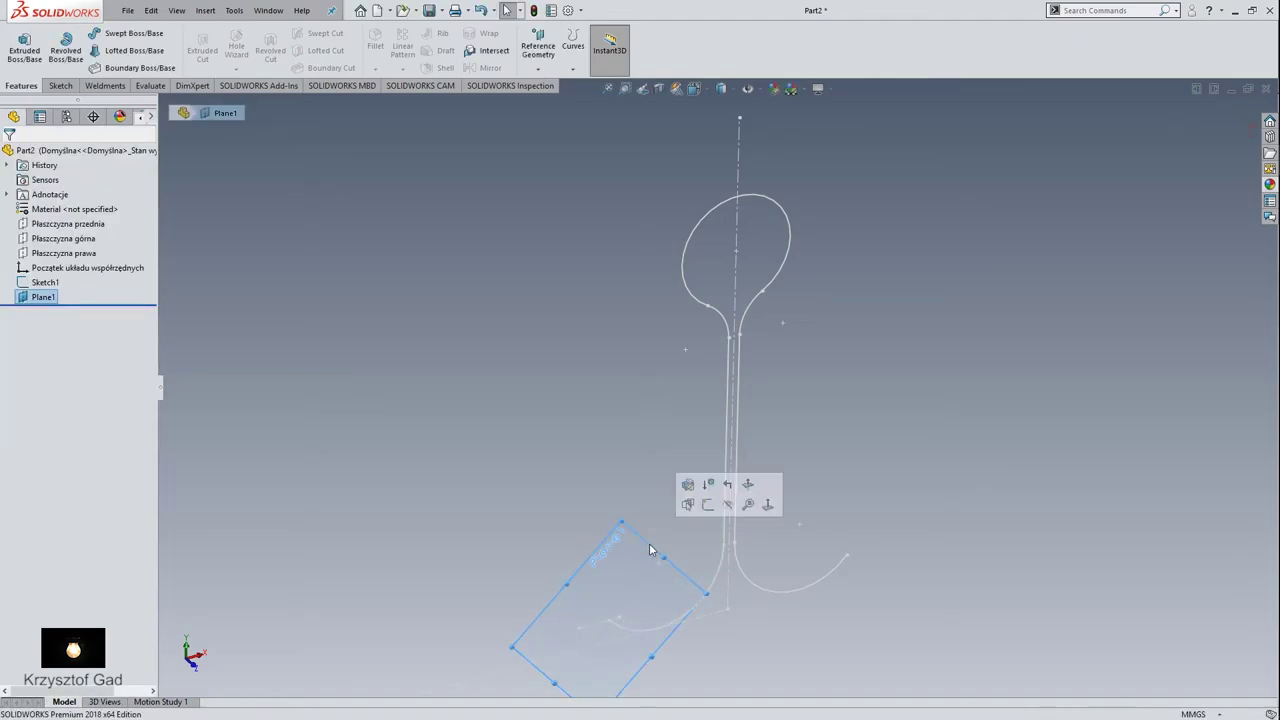
click(703, 502)
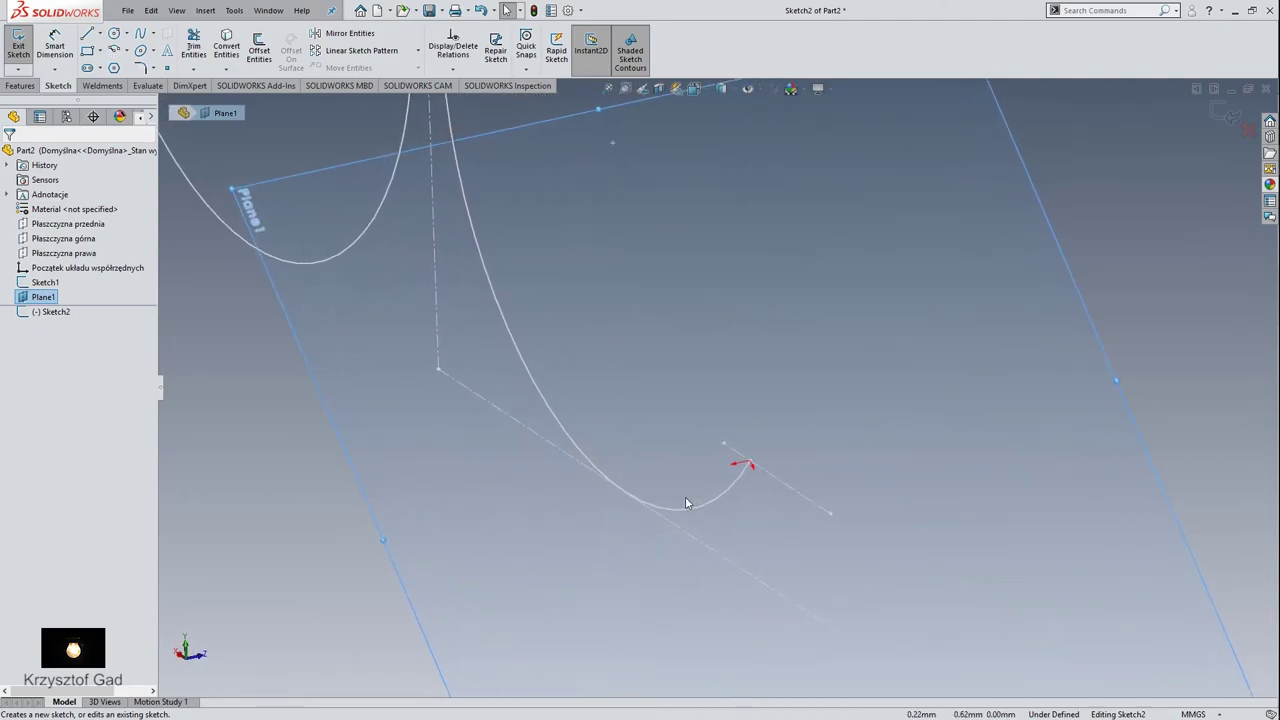
Draw a straight line on Plane1 crossing through the end of the hook path
click(87, 34)
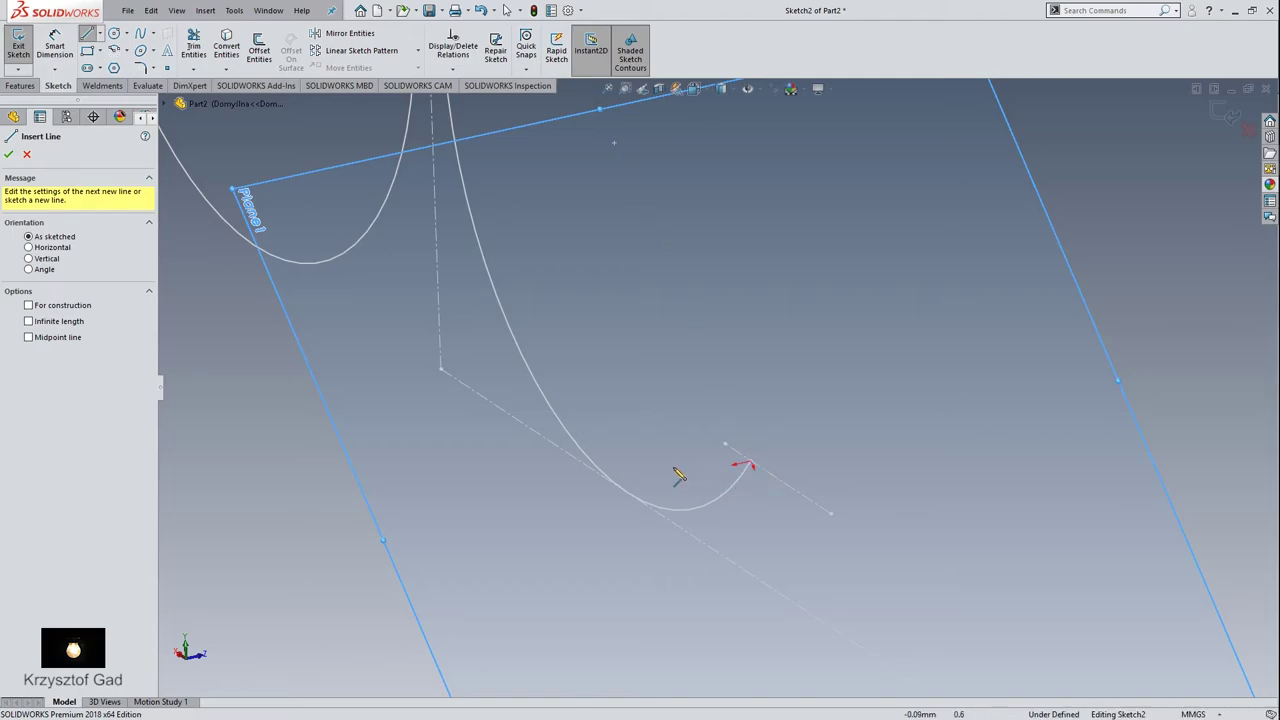
click(552, 505)
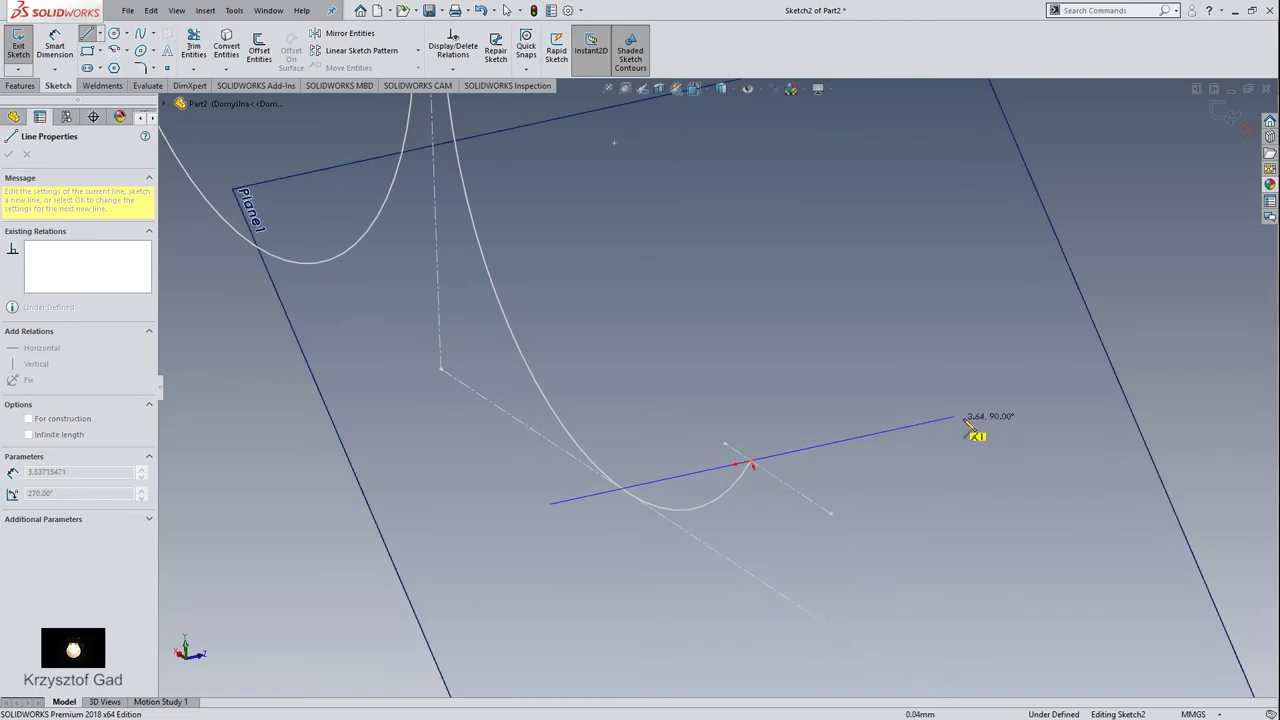
click(974, 412)
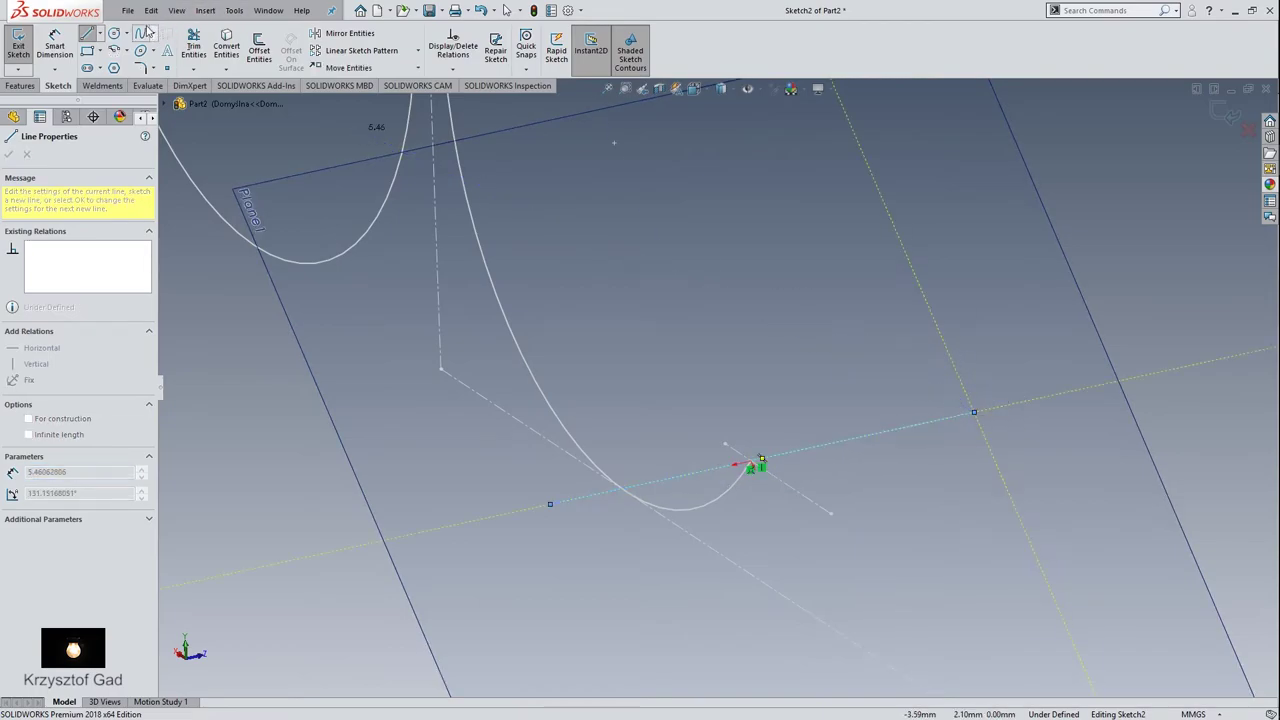
click(113, 33)
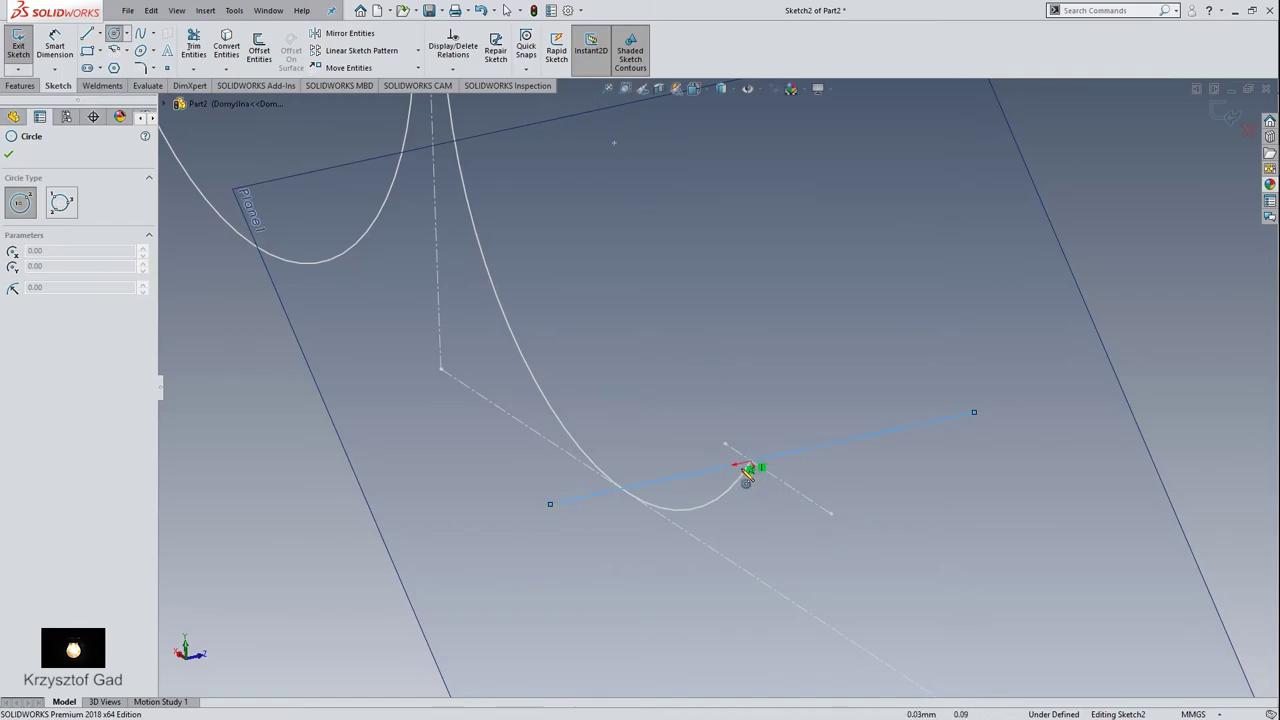
Face the sketch plane and draw a circle centred on the path
key(ctrl+8)
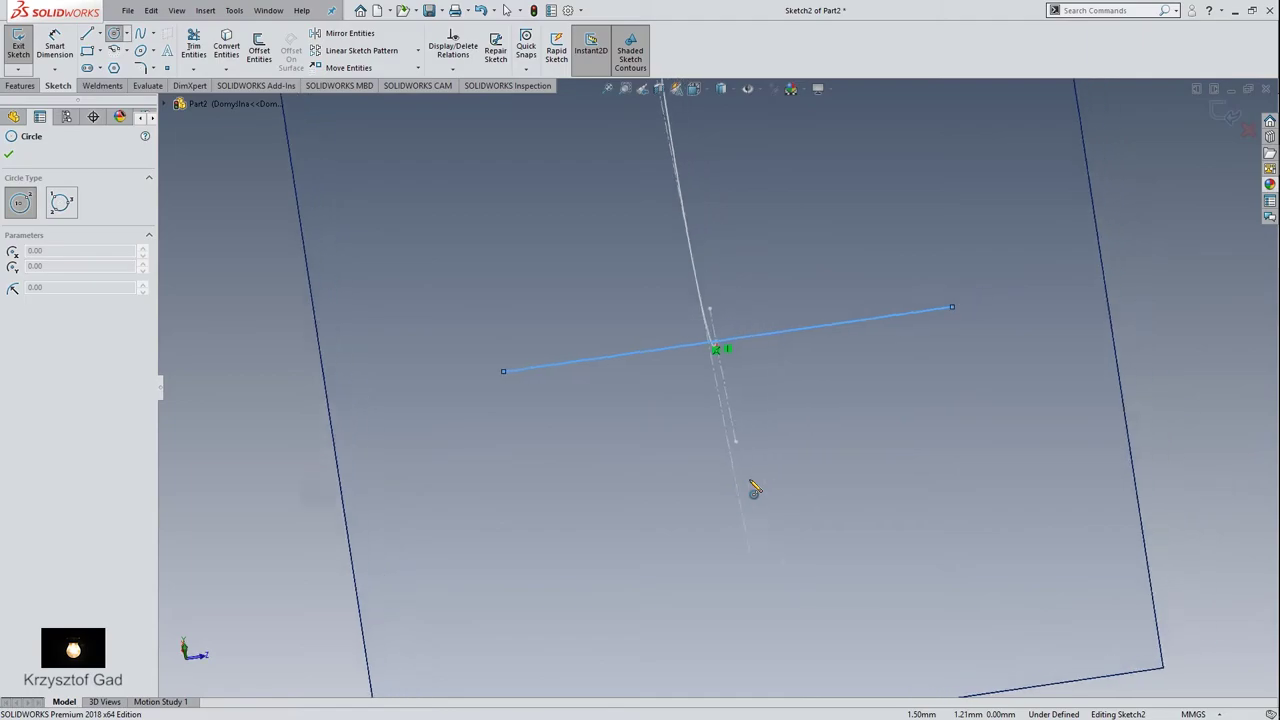
click(689, 540)
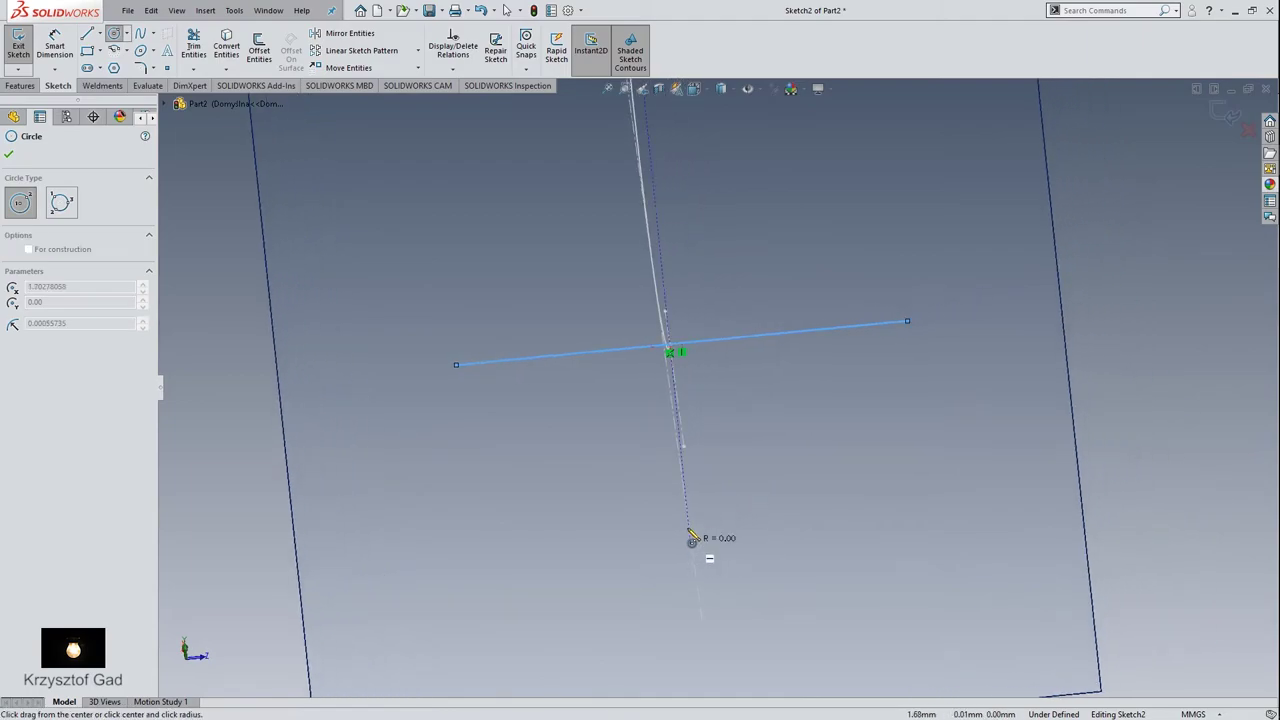
click(660, 259)
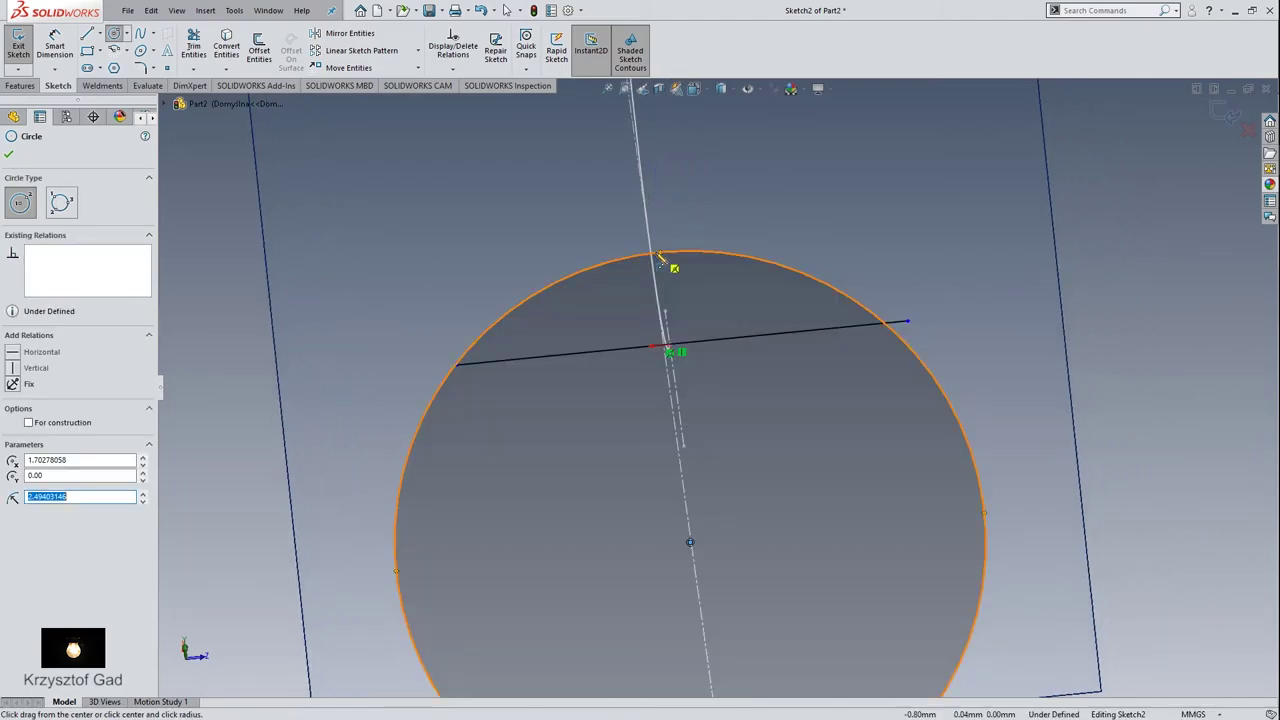
Dimension the circle to Ø3.80 mm and extend the line's left end past it
right_click(788, 242)
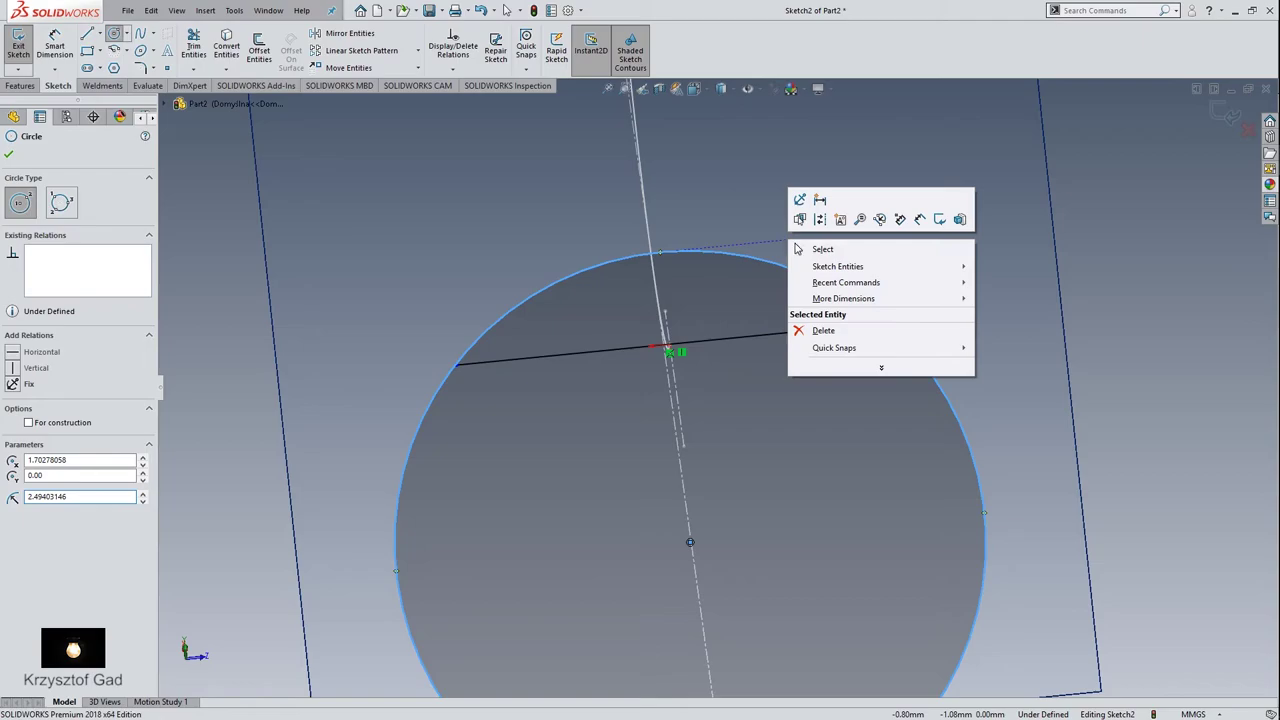
click(904, 222)
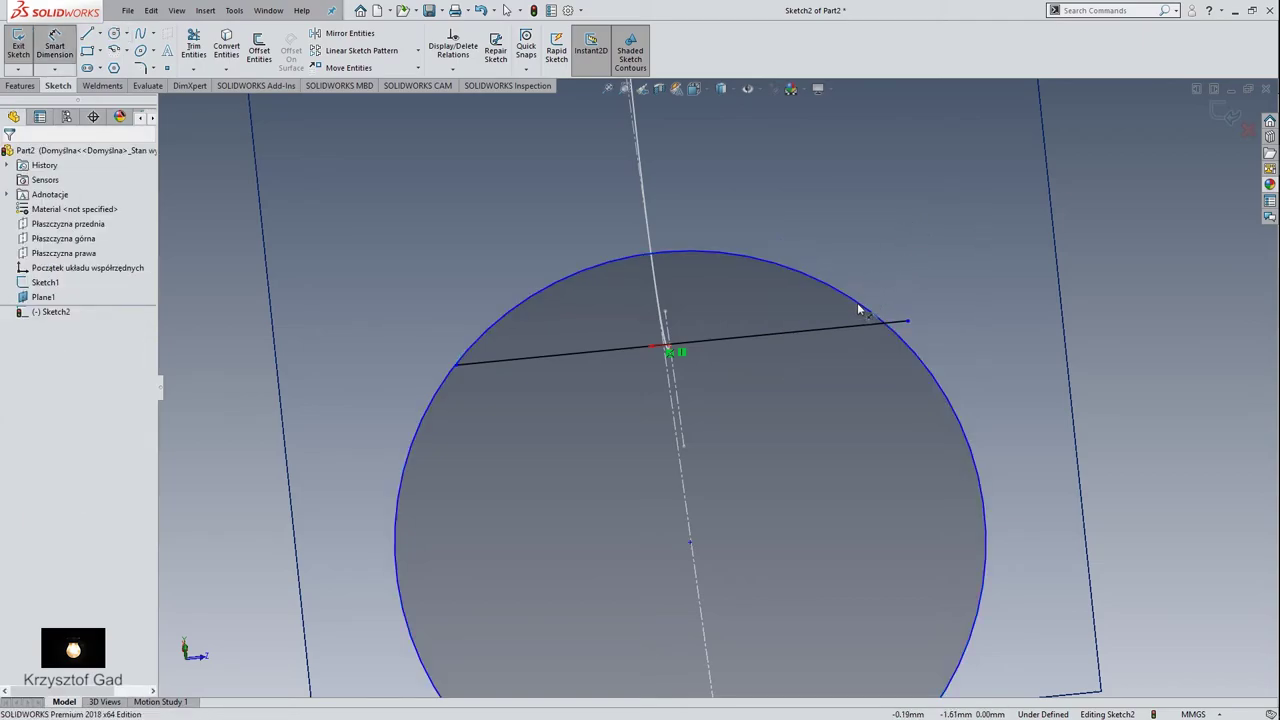
click(857, 302)
click(895, 255)
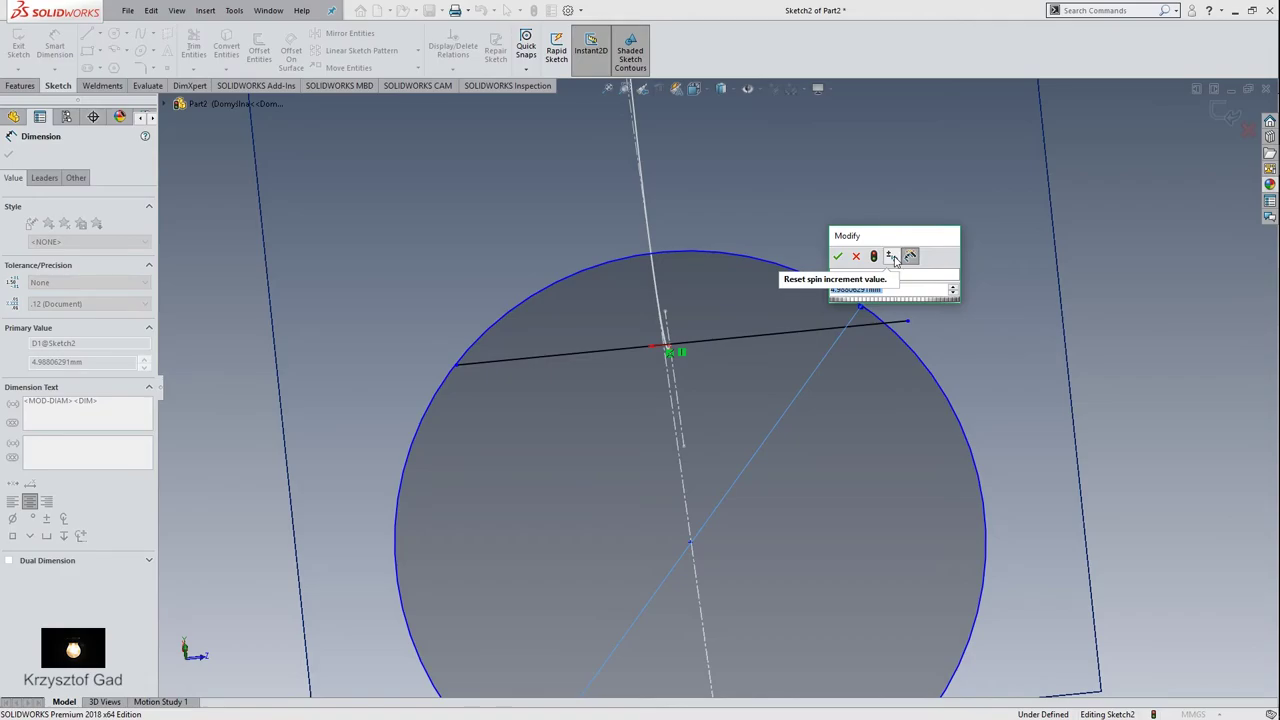
text(3,8)
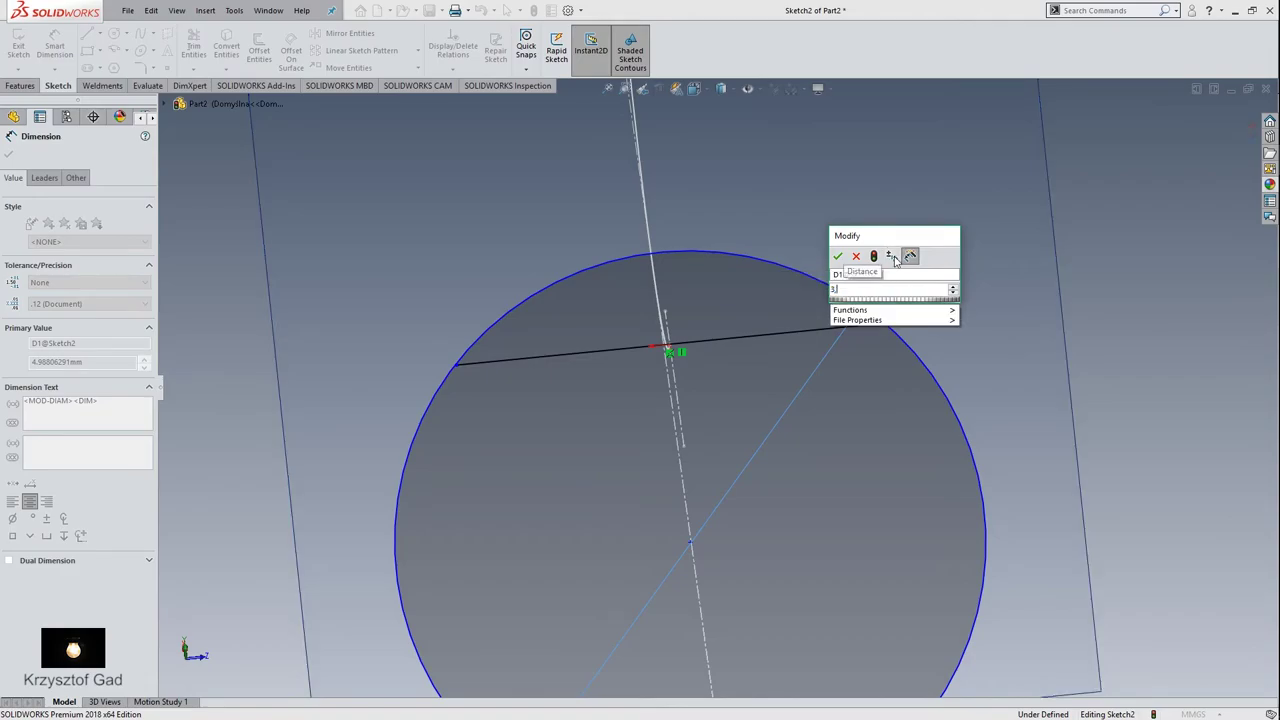
key(Return)
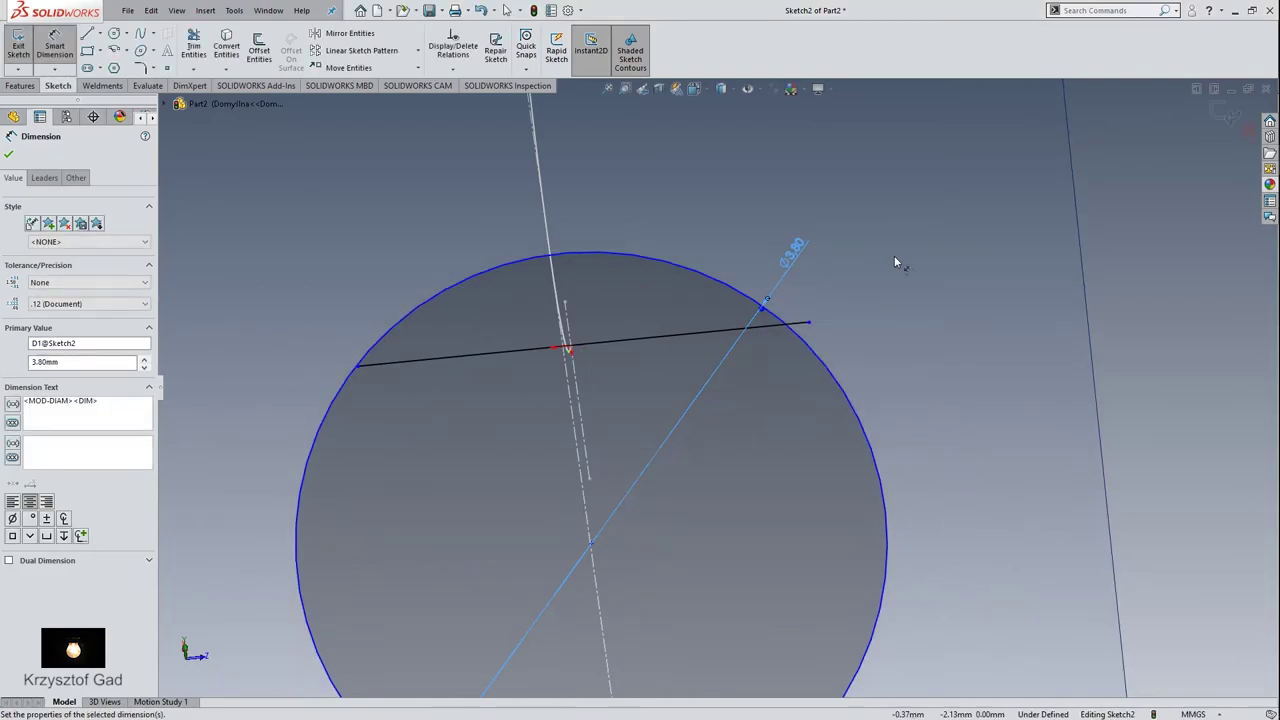
scroll(435, 303, up, 2)
scroll(435, 303, up, 1)
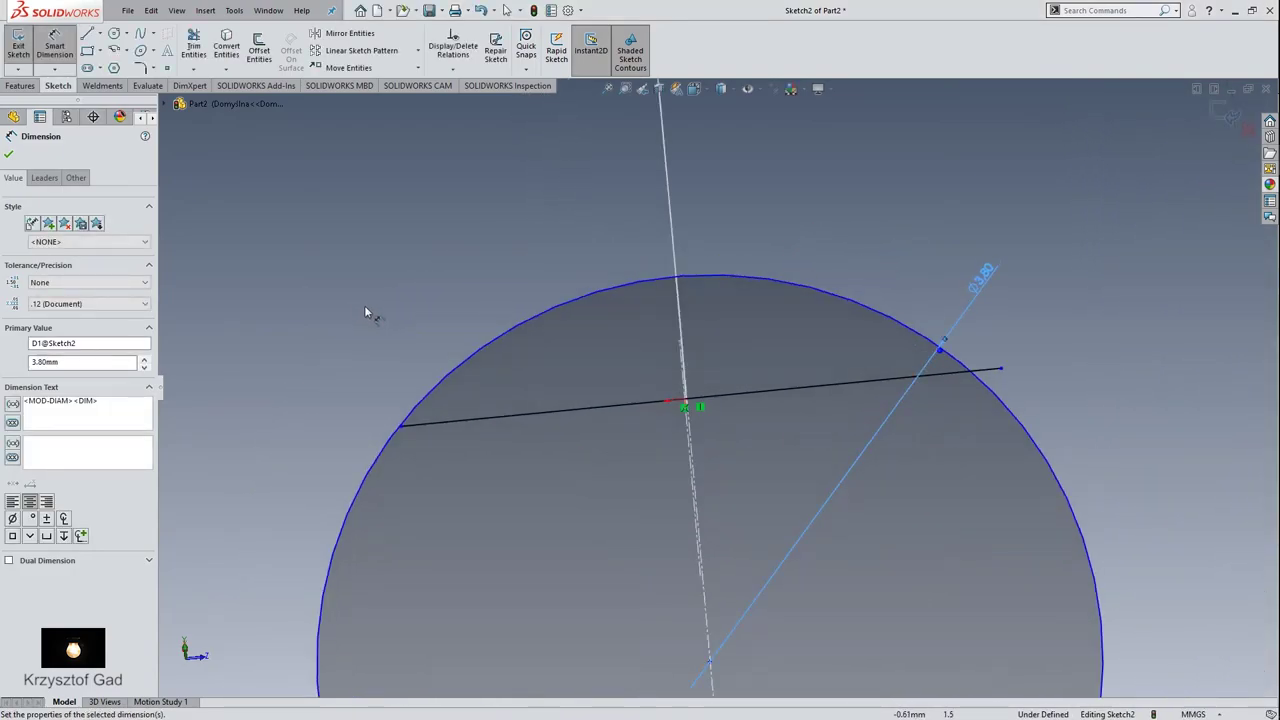
key(Escape)
click(401, 431)
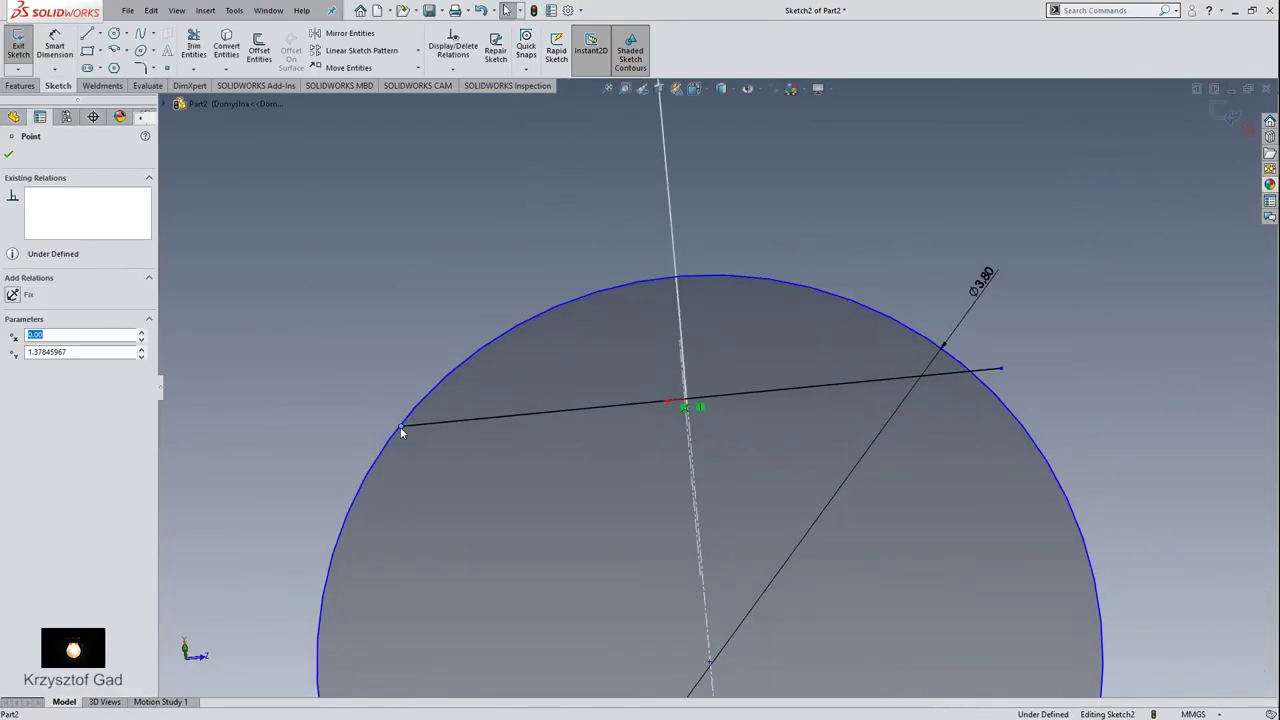
drag(401, 431, 365, 428)
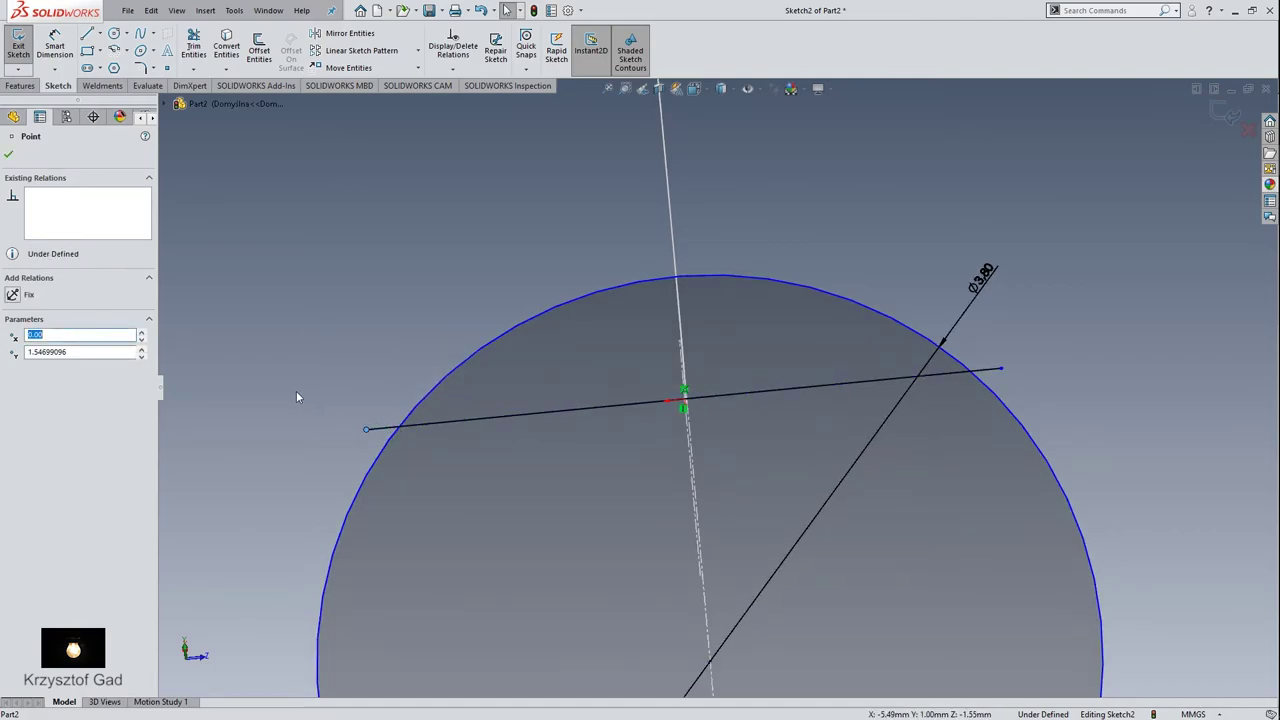
Trim the line stubs and the circle's lower portion into a half-round profile
click(193, 46)
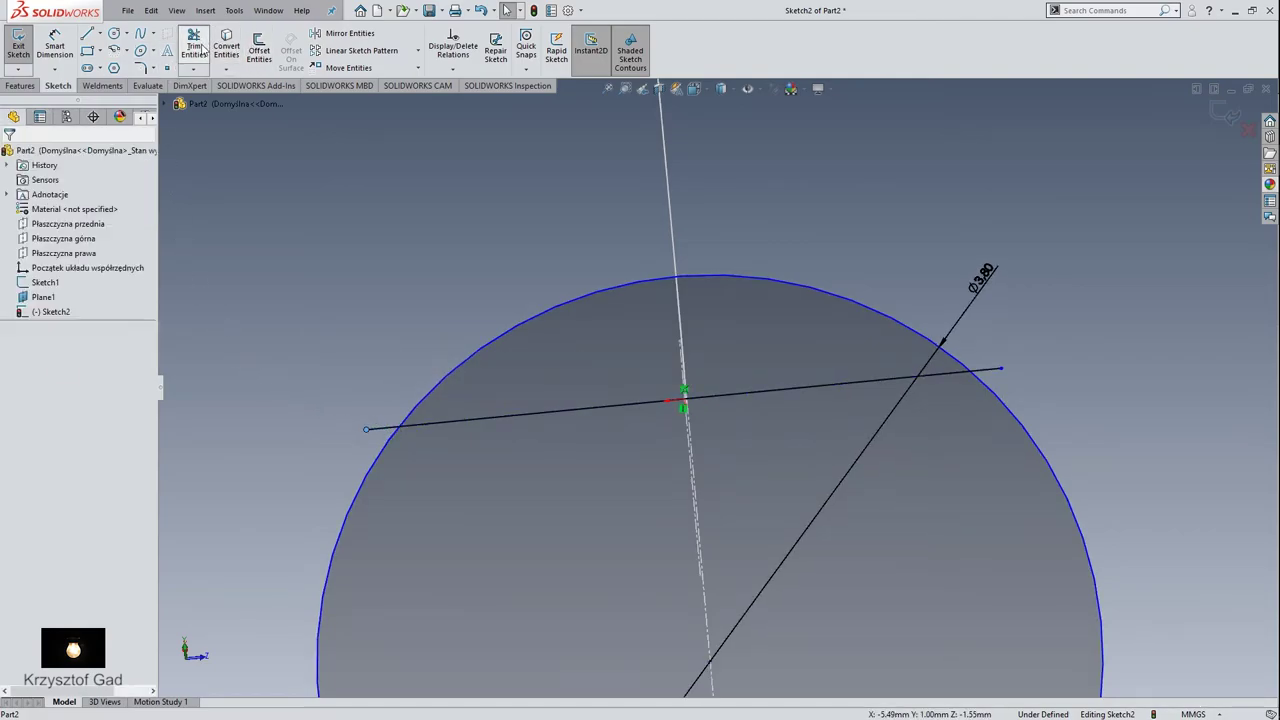
click(395, 428)
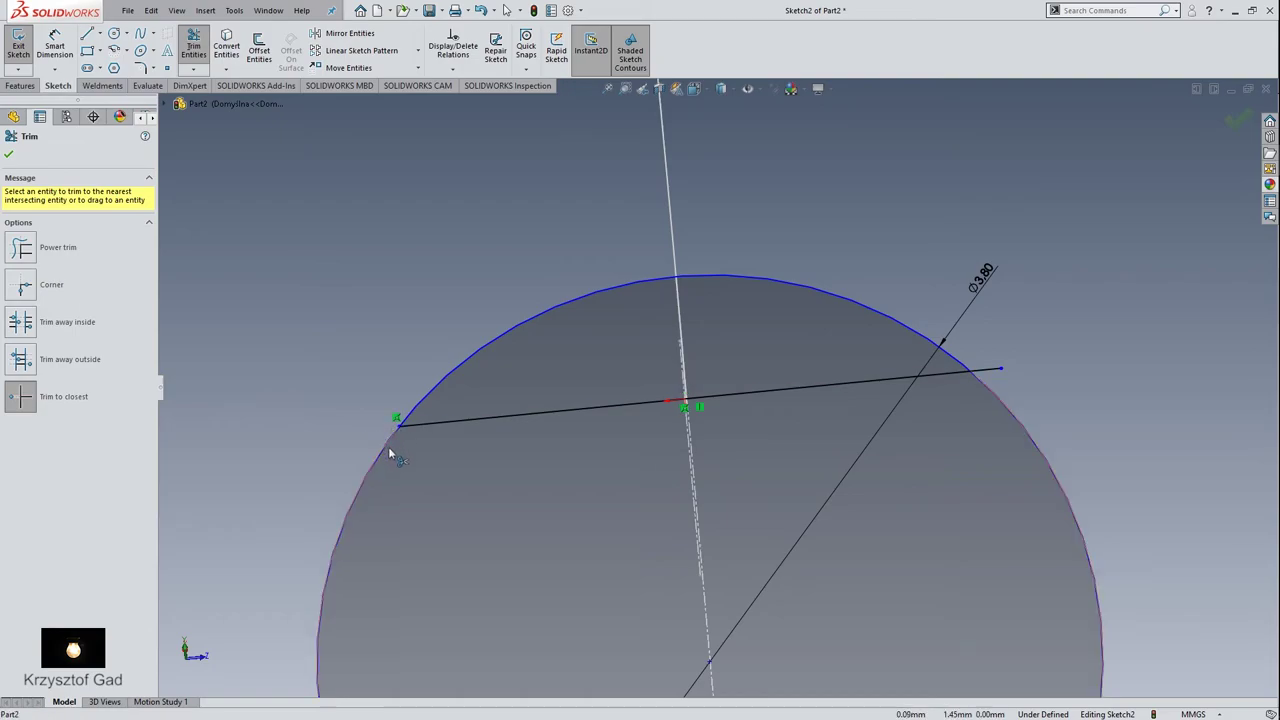
click(376, 464)
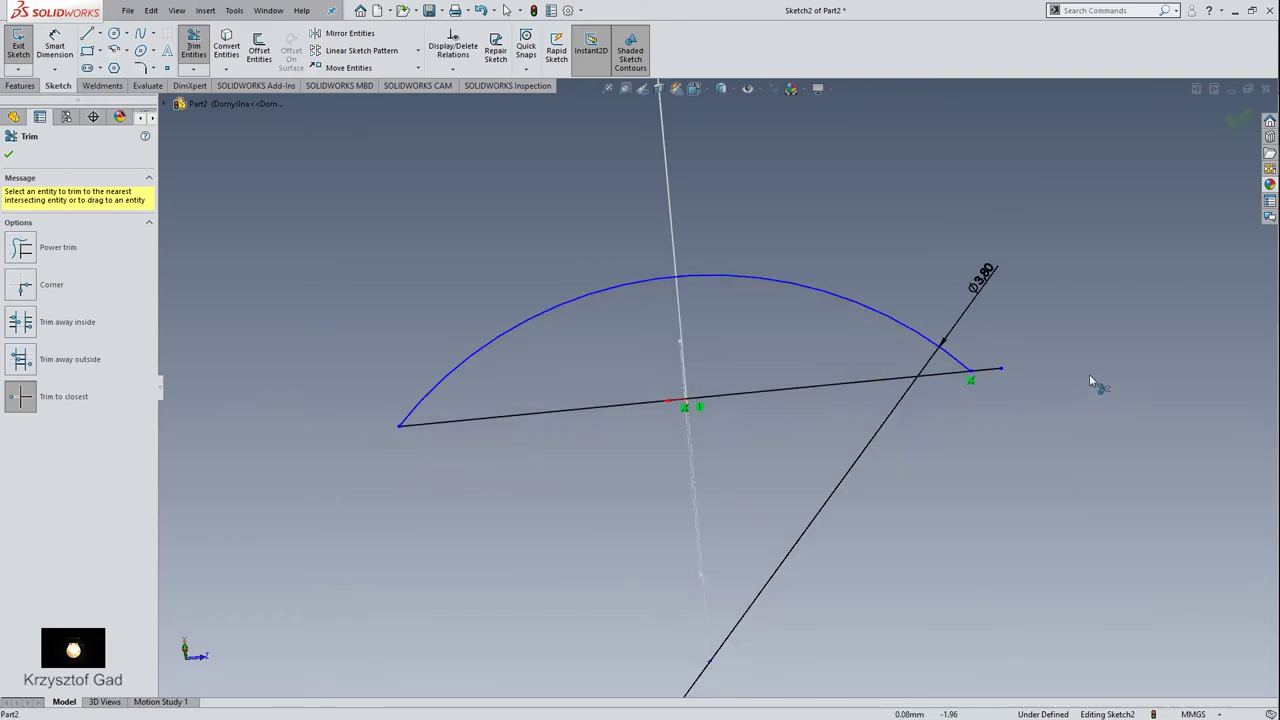
click(988, 370)
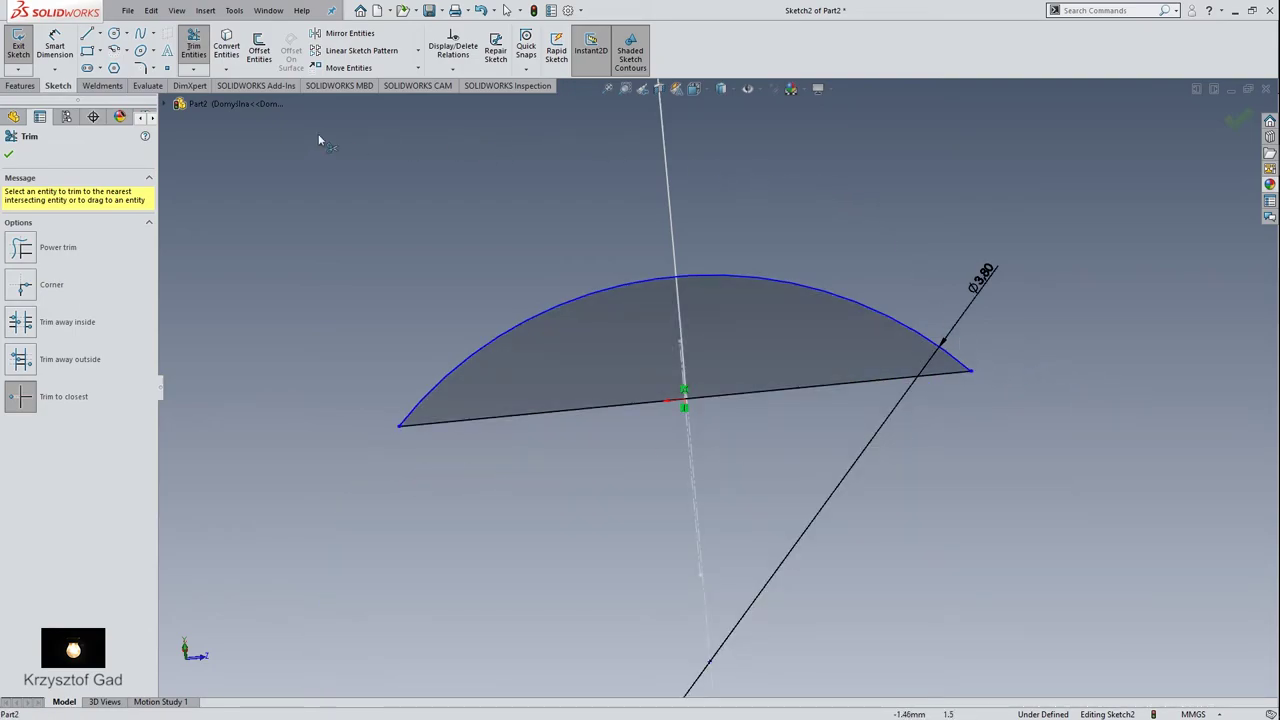
click(8, 156)
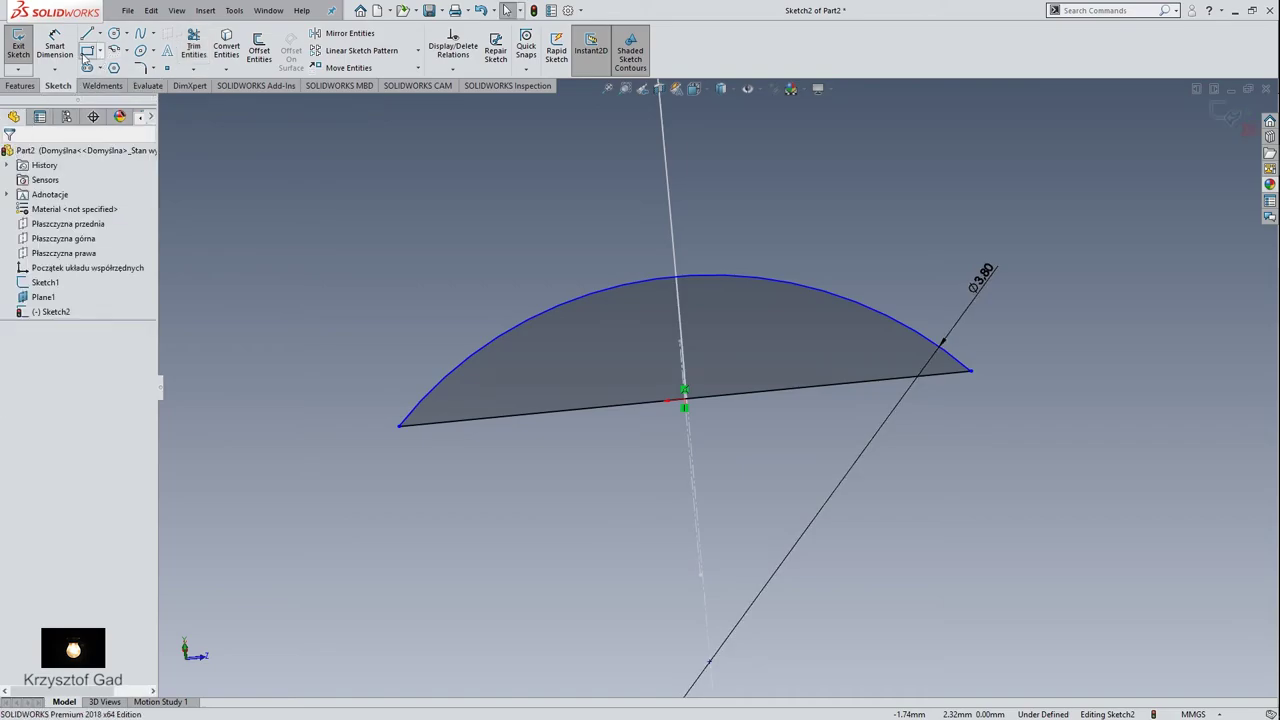
Dimension the flat edge to the arc's nearest point (Arc Condition Min) at 1.40 mm
click(575, 415)
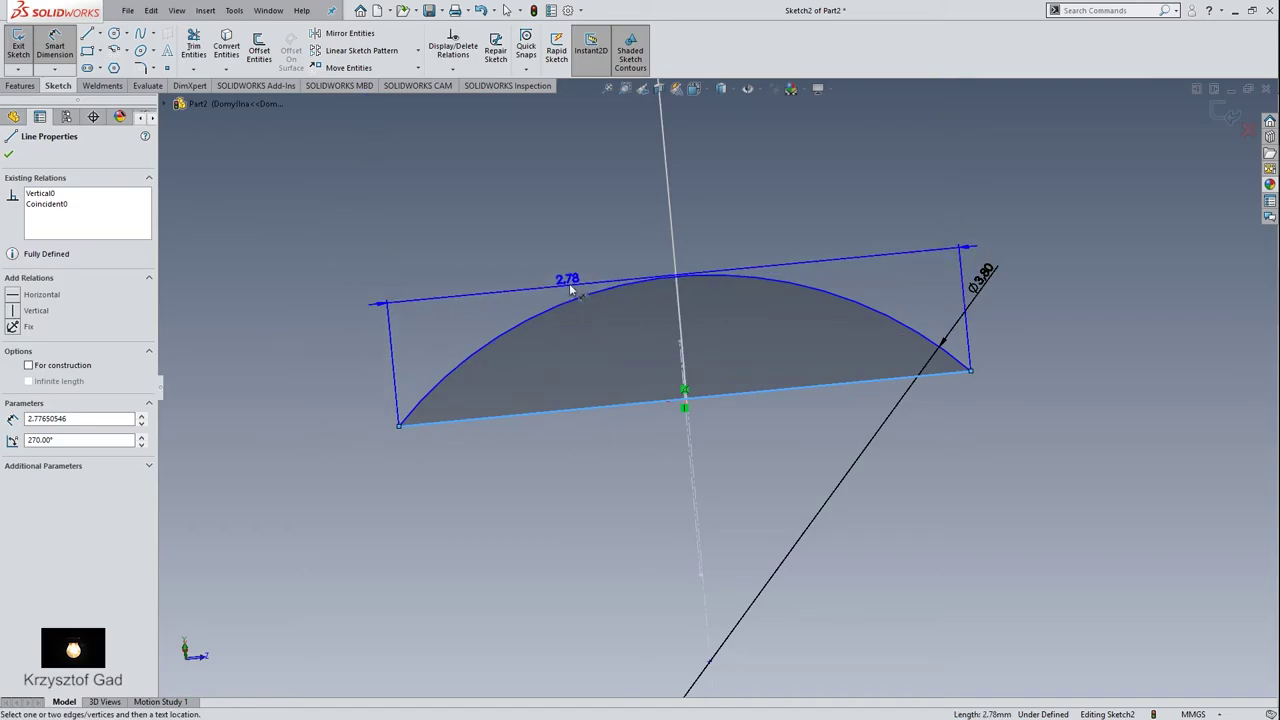
click(382, 316)
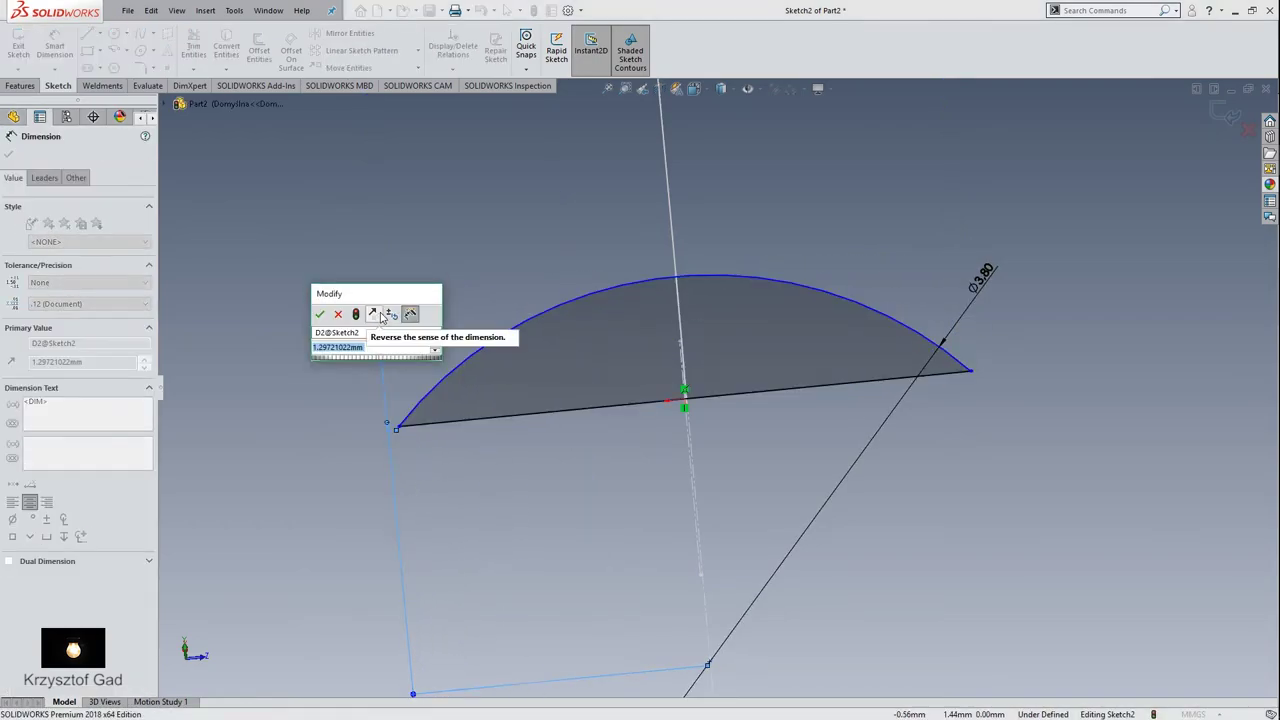
click(320, 314)
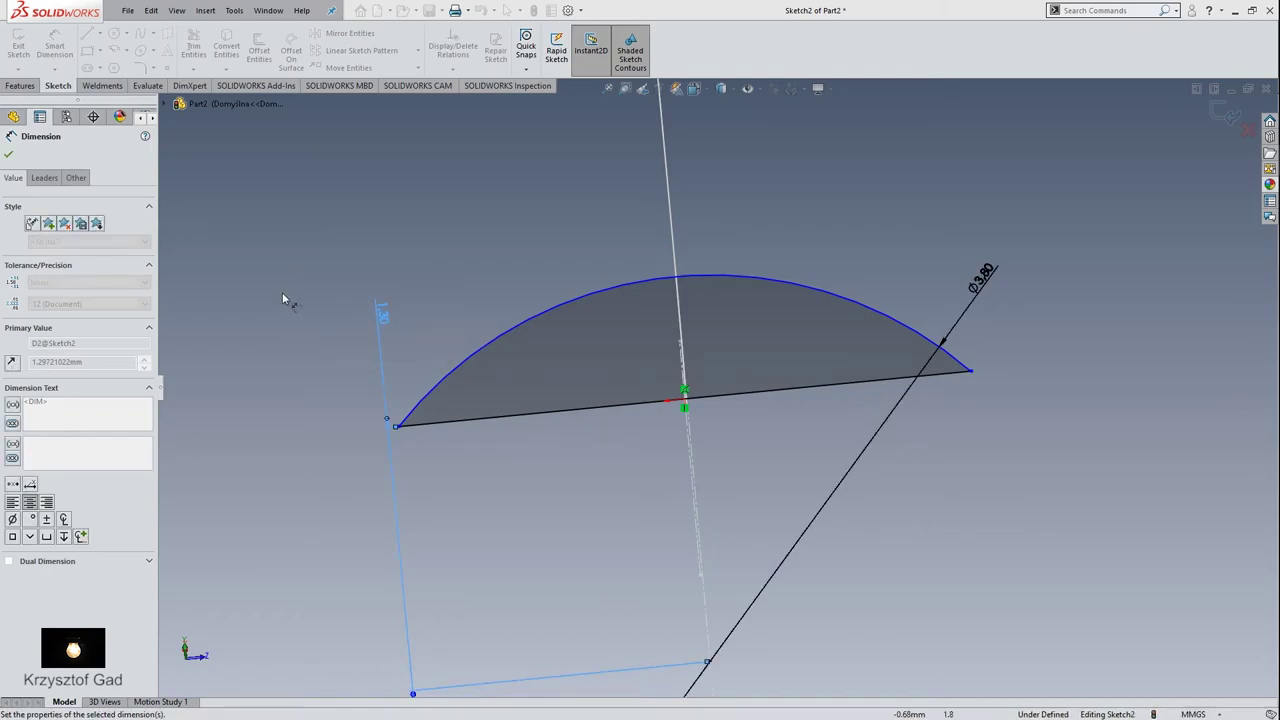
click(38, 180)
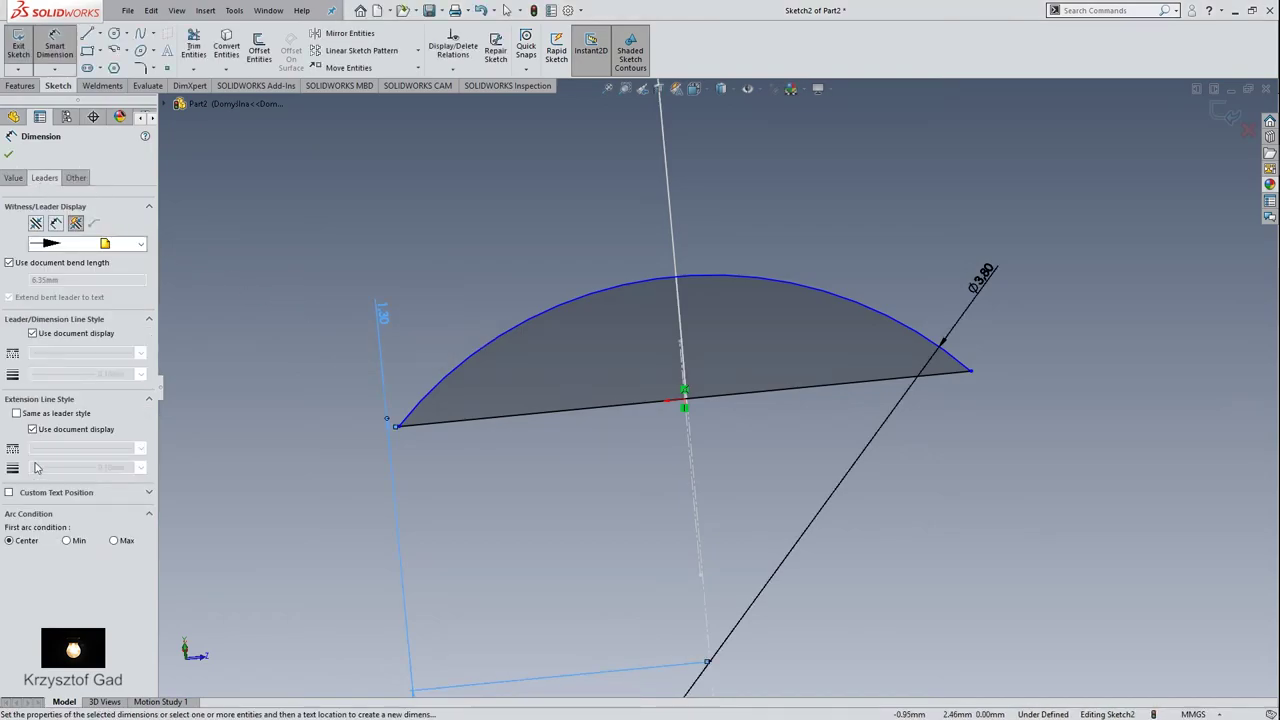
click(67, 541)
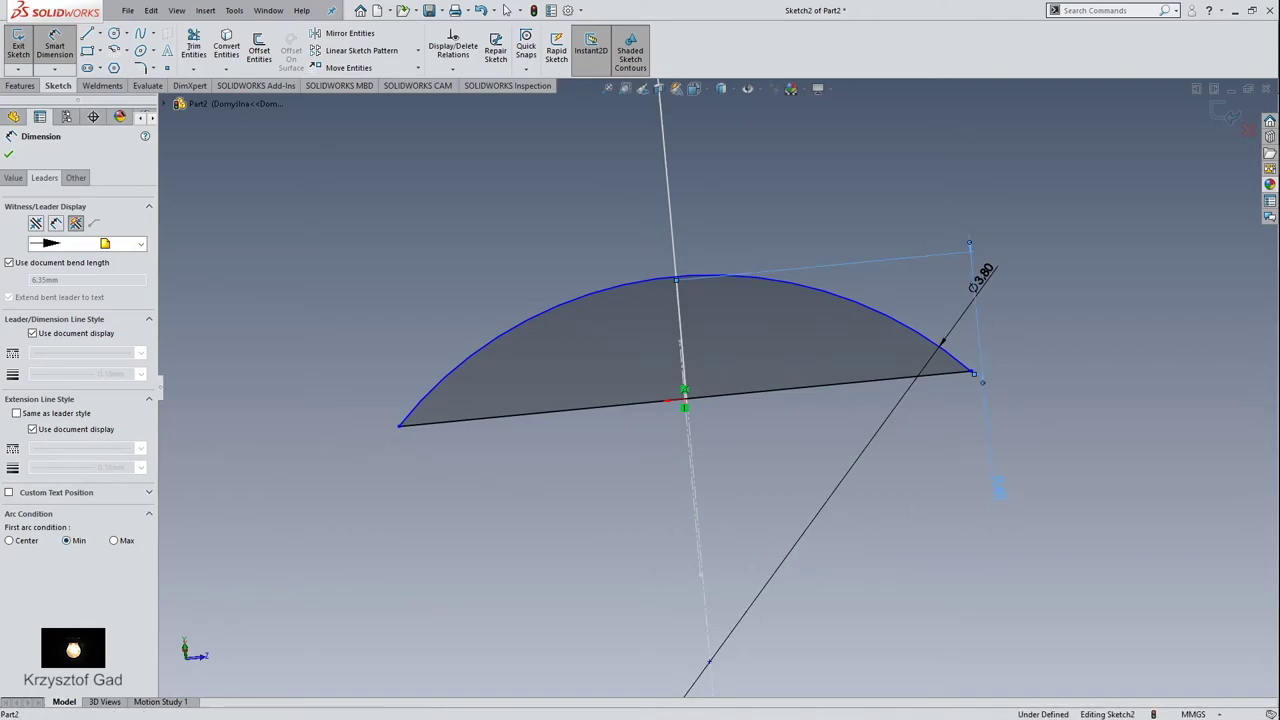
click(998, 487)
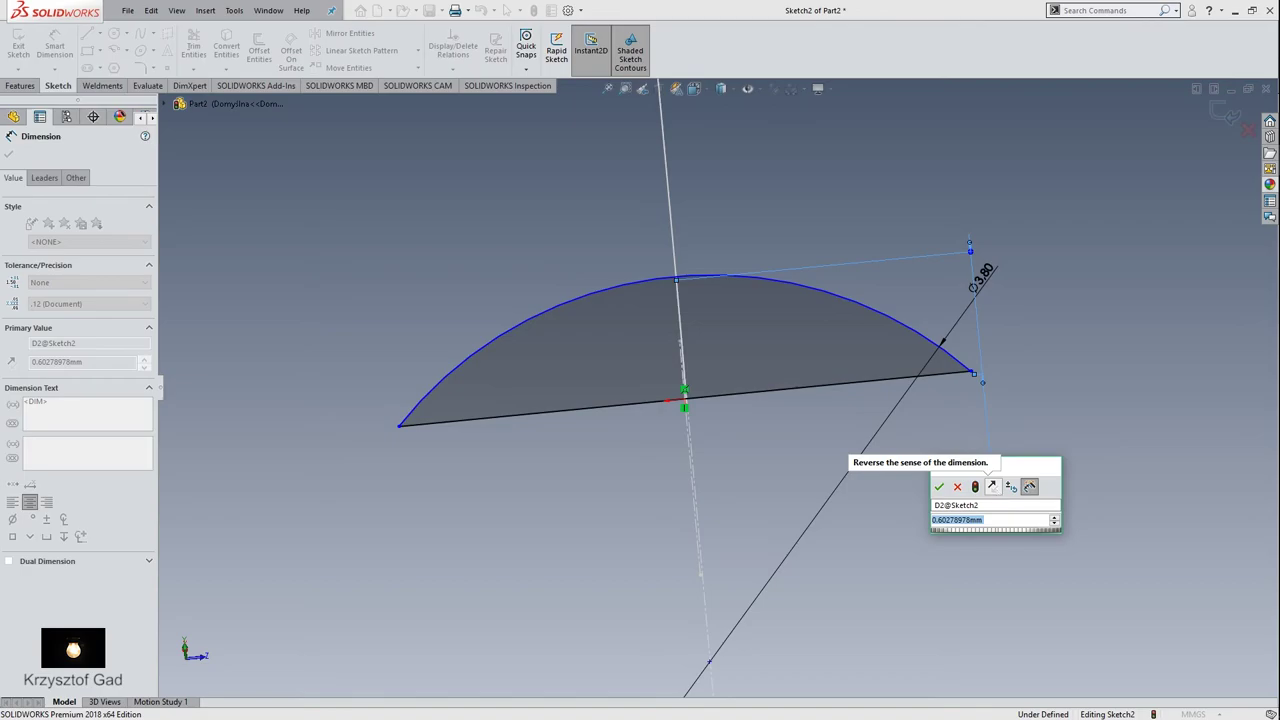
text(1.4)
key(Return)
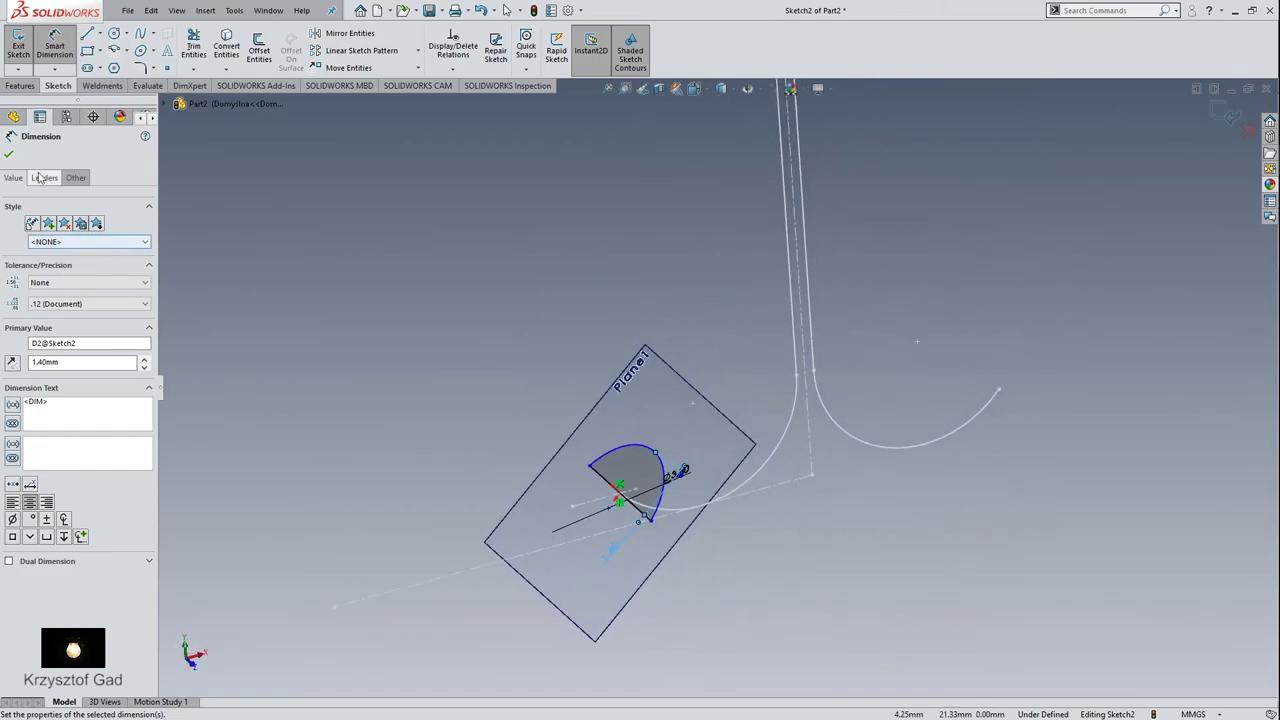
Exit the sketch and hide Plane1
click(8, 152)
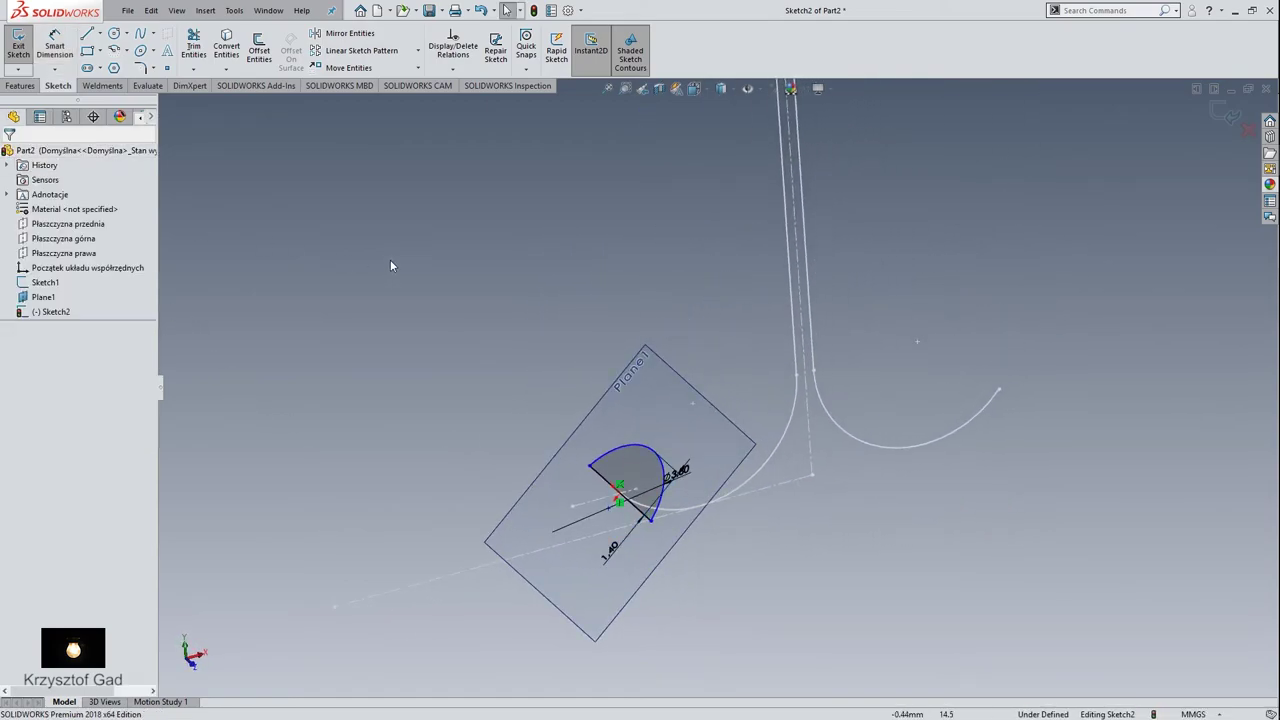
click(1222, 116)
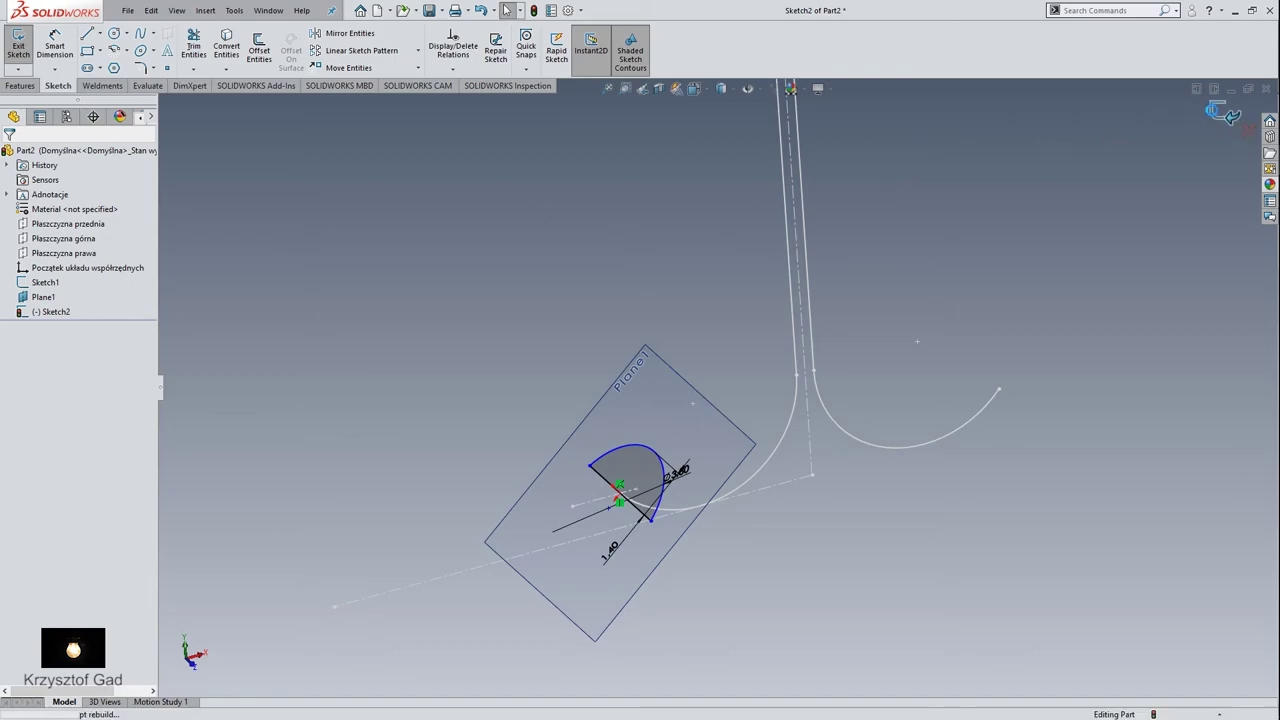
click(33, 291)
right_click(33, 291)
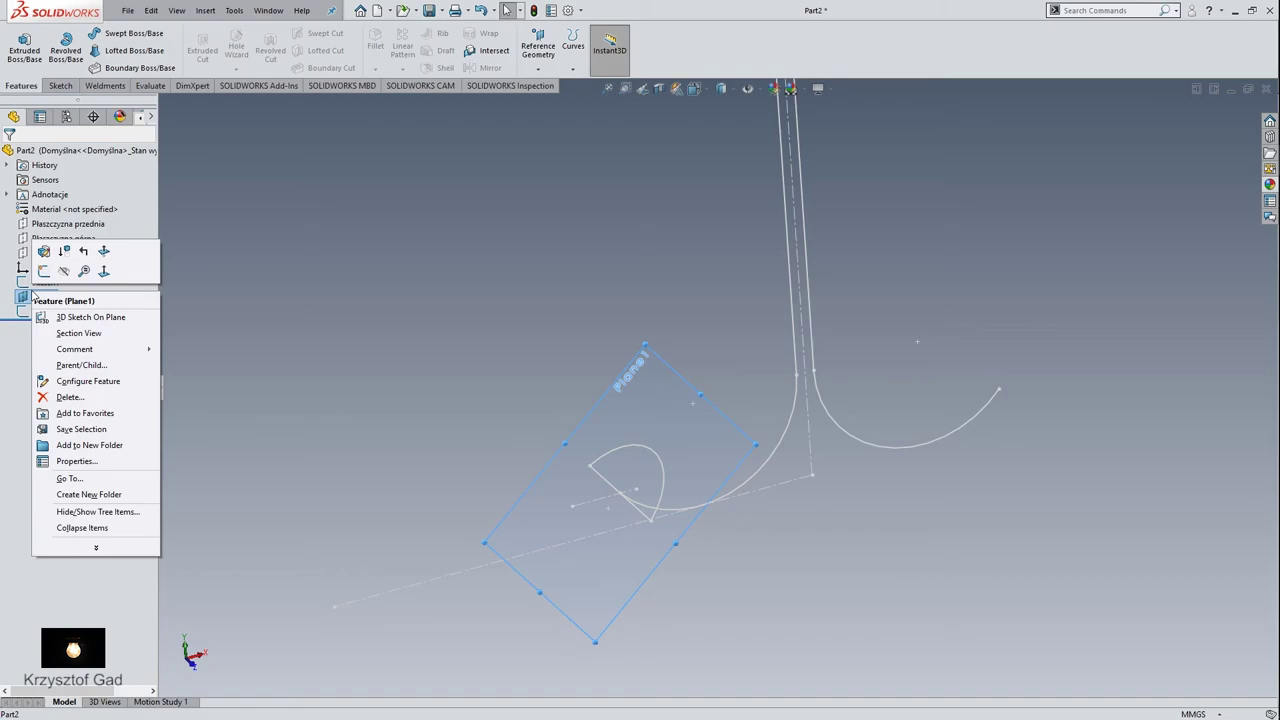
click(65, 272)
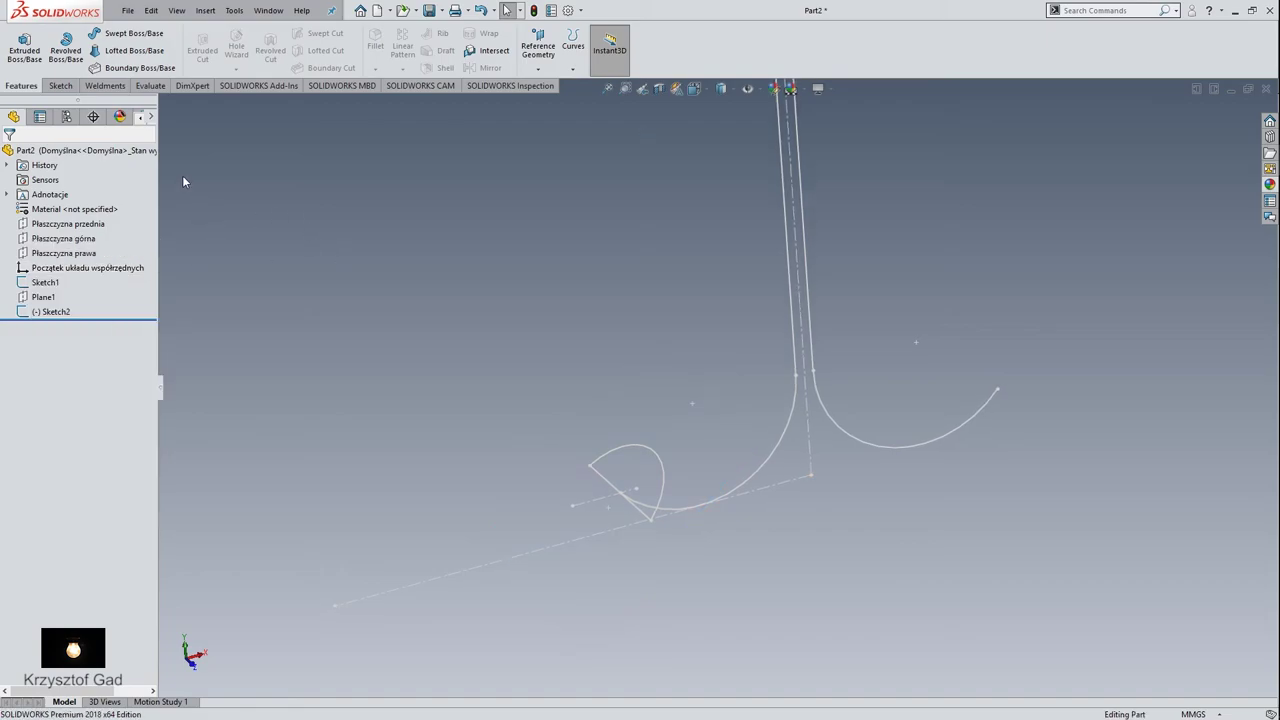
Sweep the Sketch2 profile along the hook curve to create Sweep1
click(128, 33)
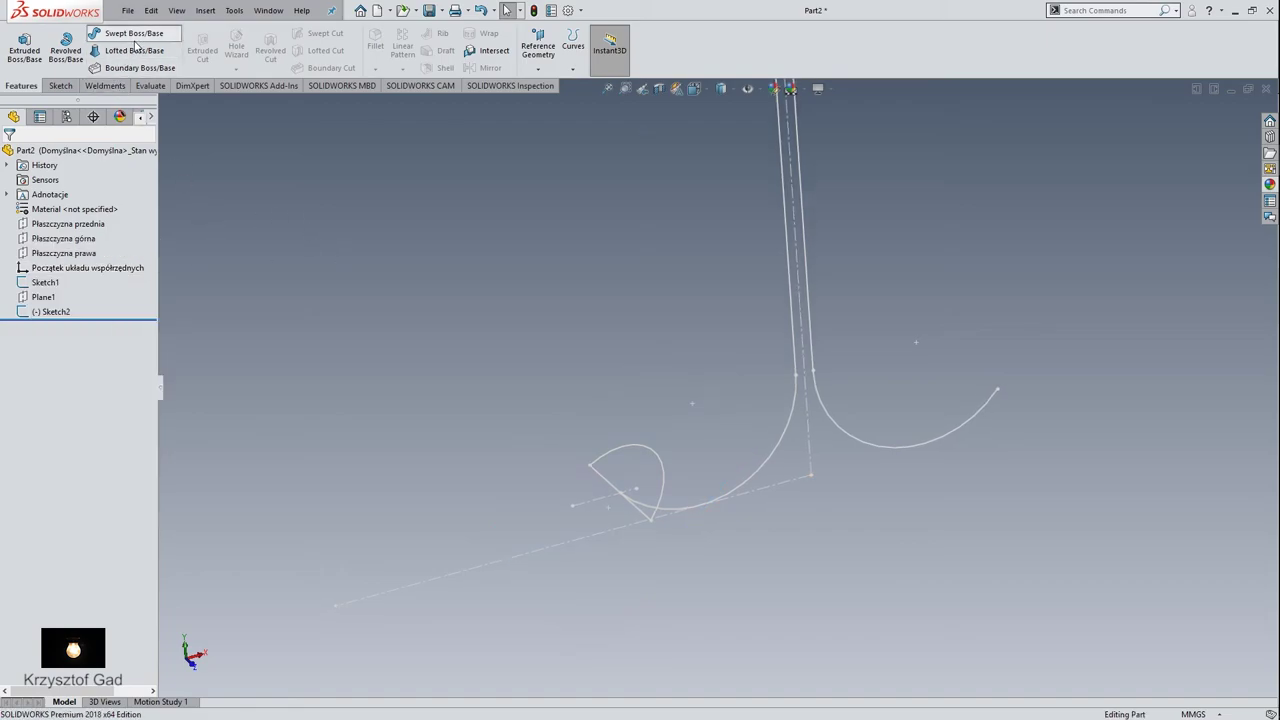
click(652, 455)
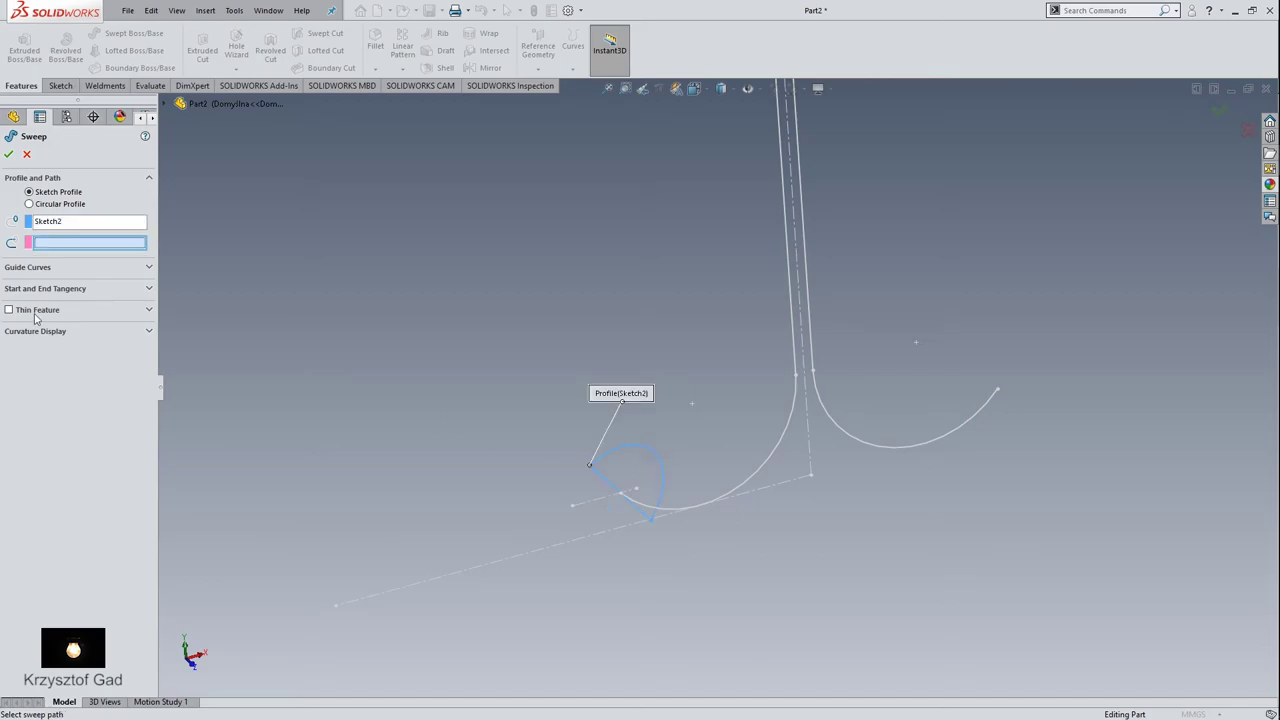
click(671, 515)
right_click(681, 516)
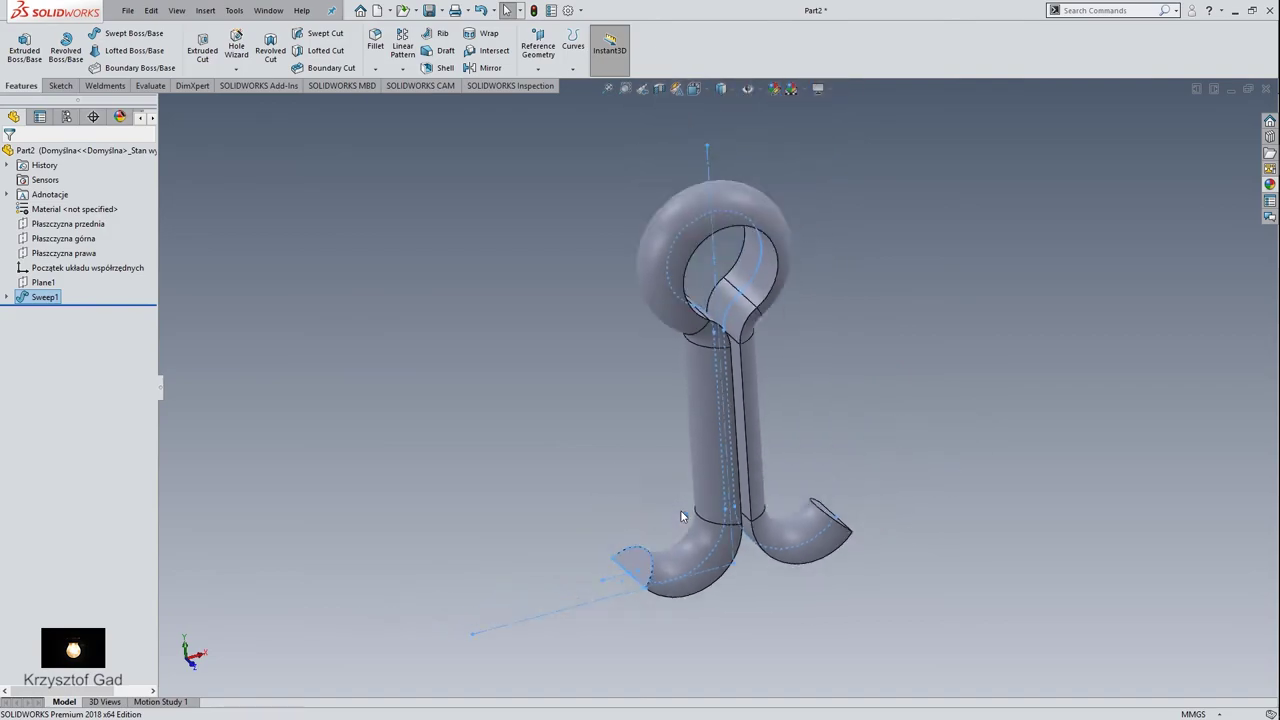
Assign Alloy Steel from the Steel category as Part2's material
right_click(40, 216)
click(85, 223)
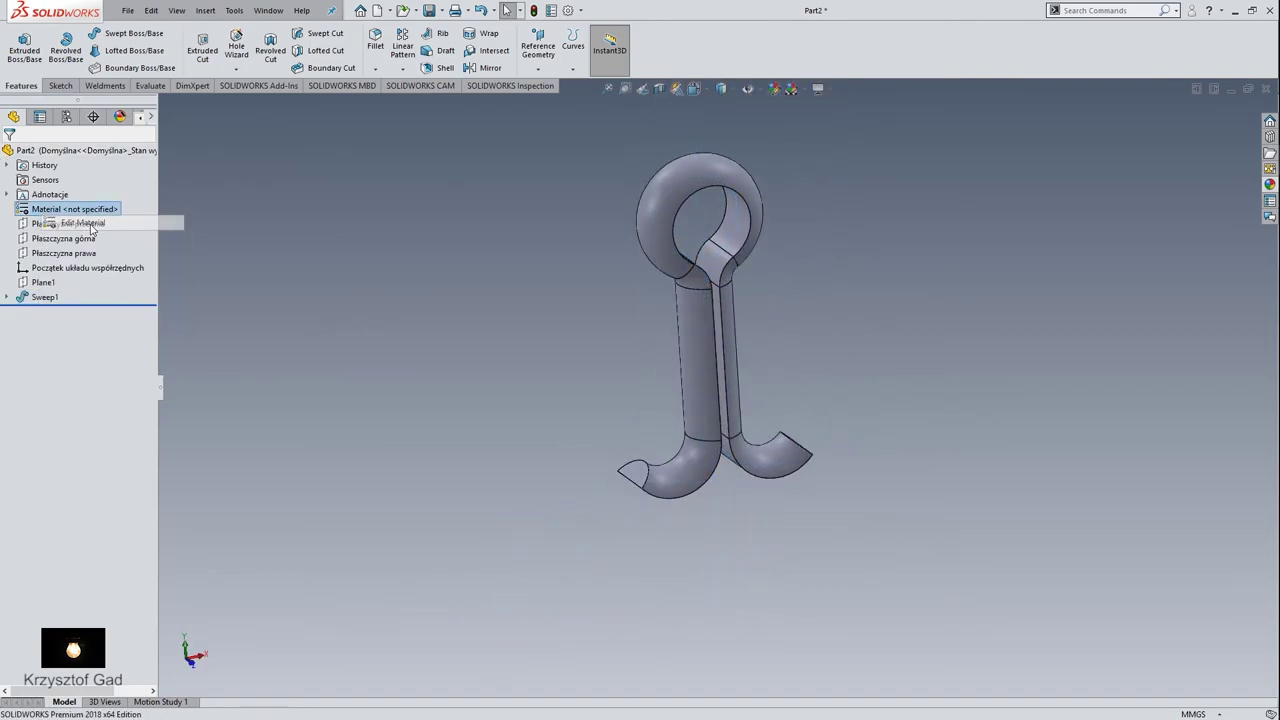
scroll(480, 392, down, 4)
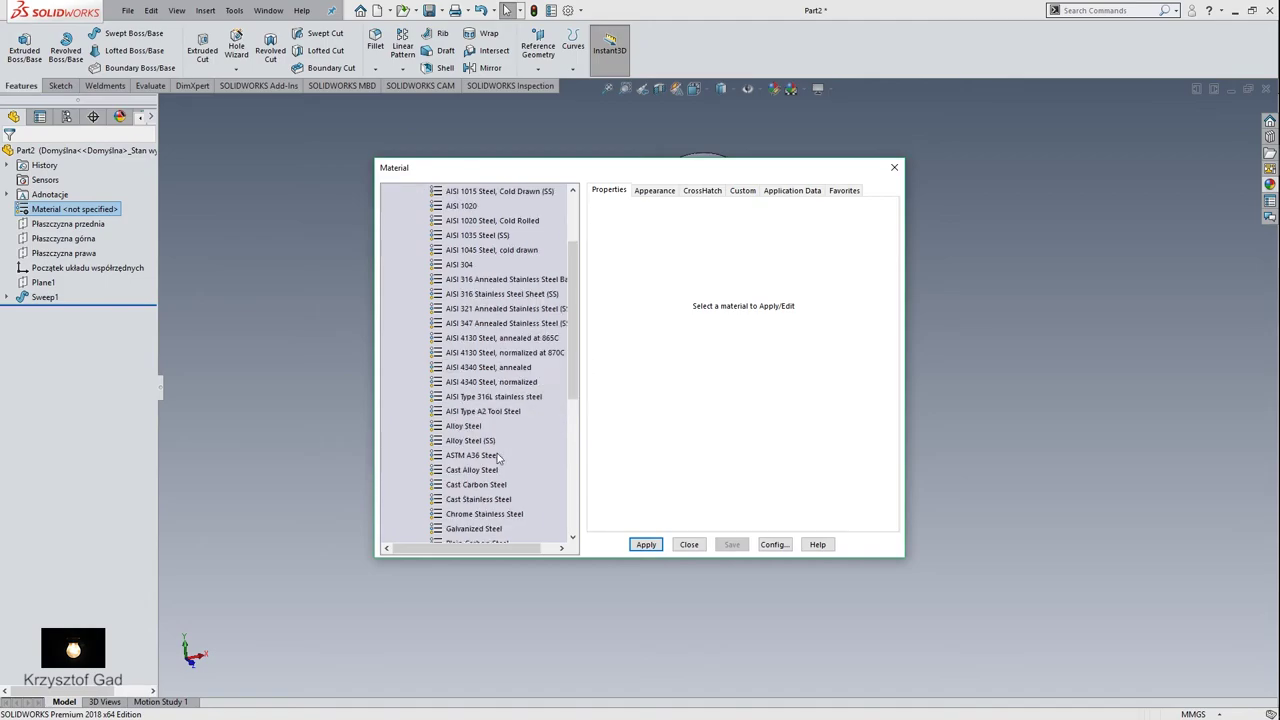
click(465, 339)
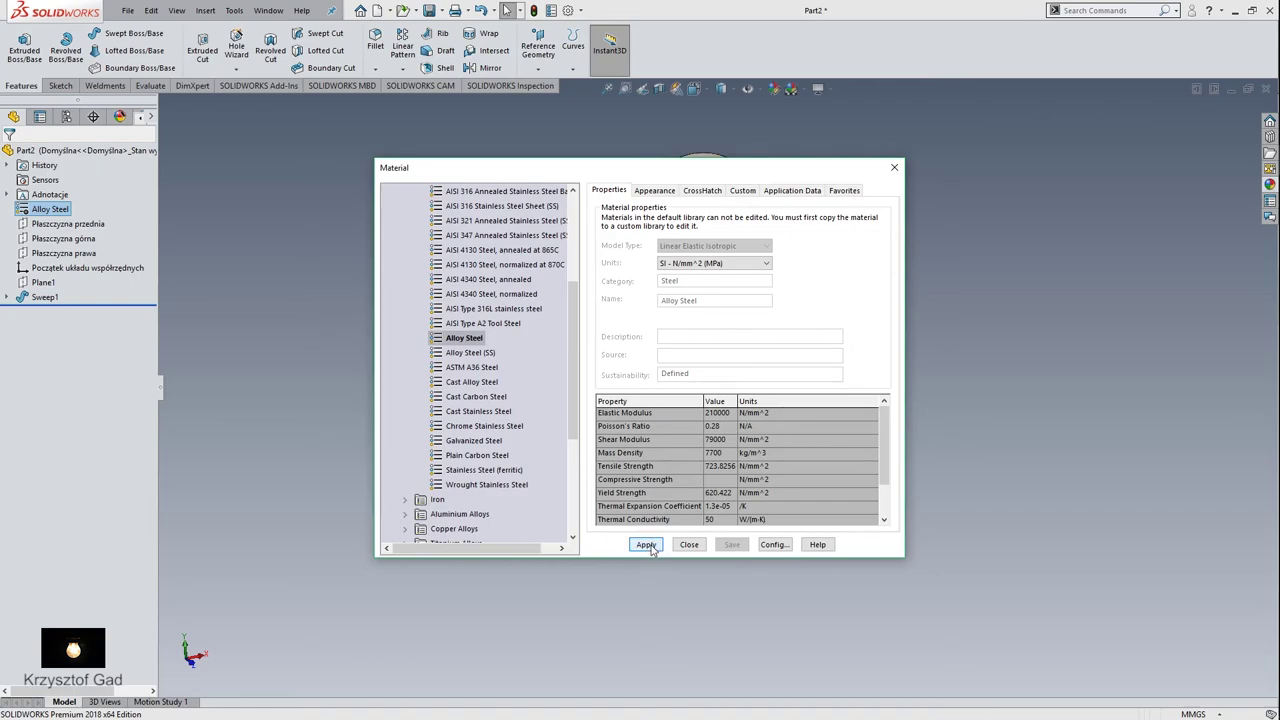
click(696, 545)
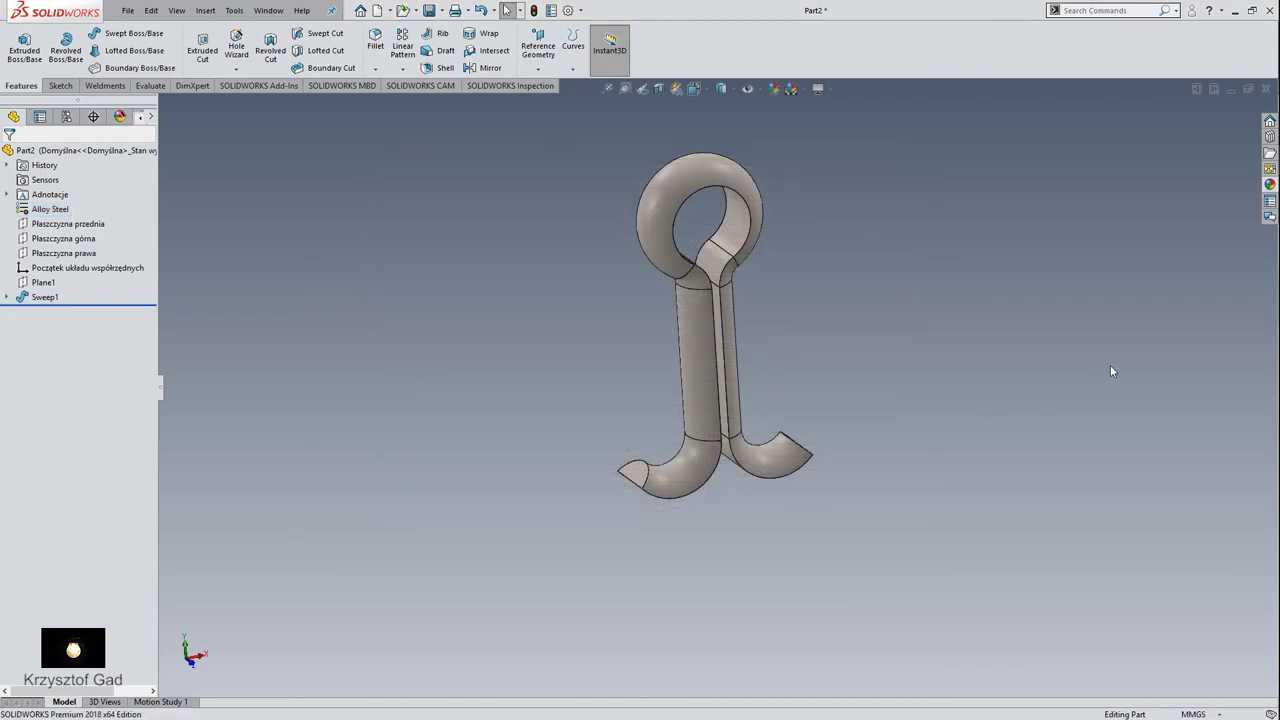
Apply the red high gloss plastic appearance to the hook
click(1268, 185)
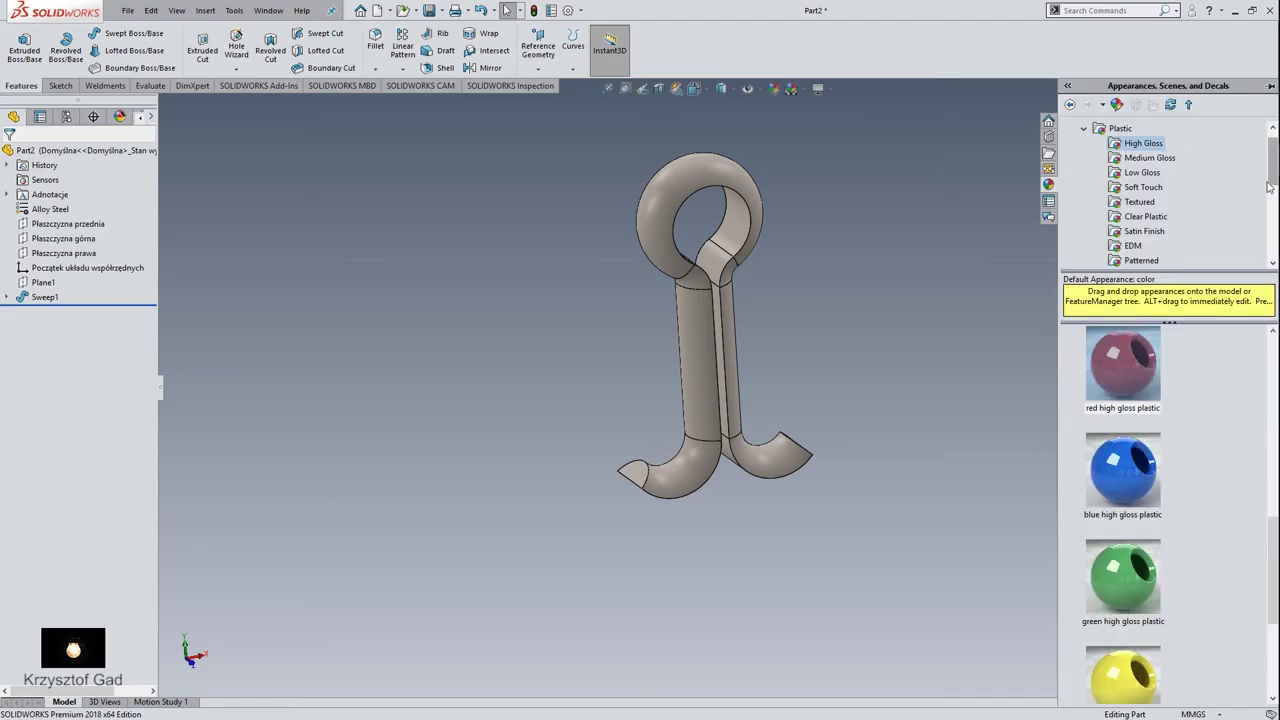
drag(1101, 378, 680, 398)
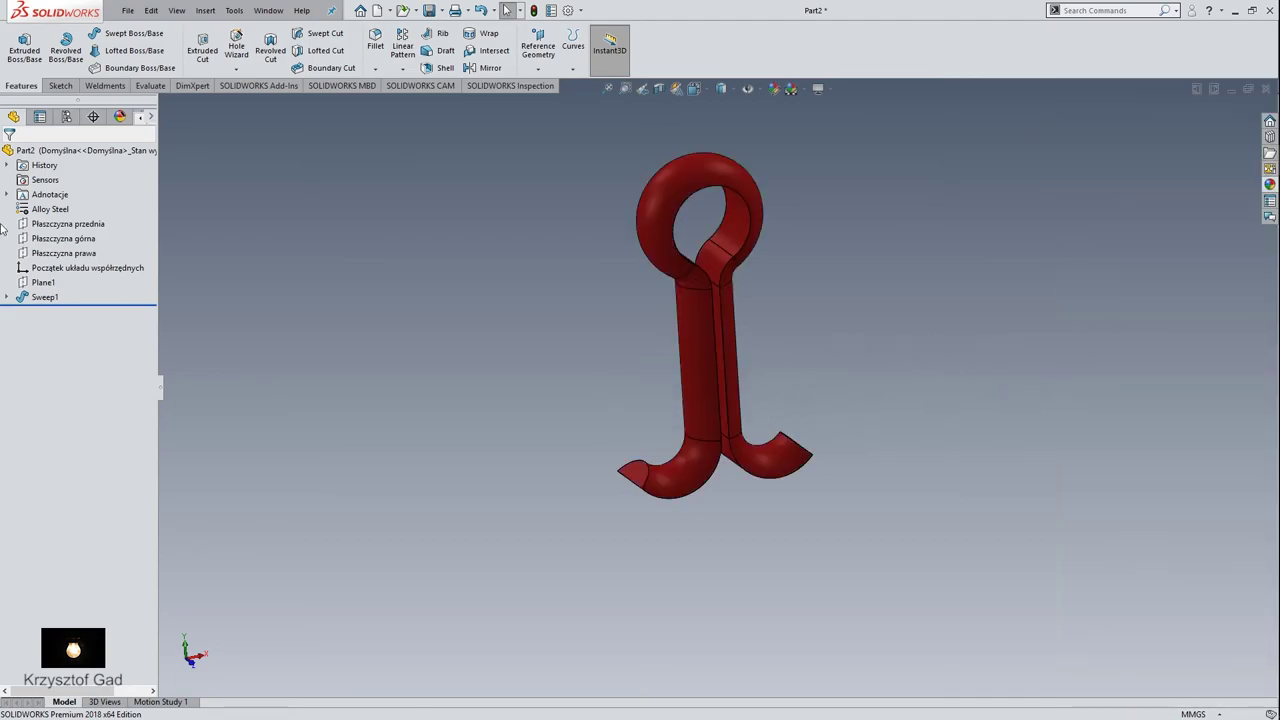
click(117, 116)
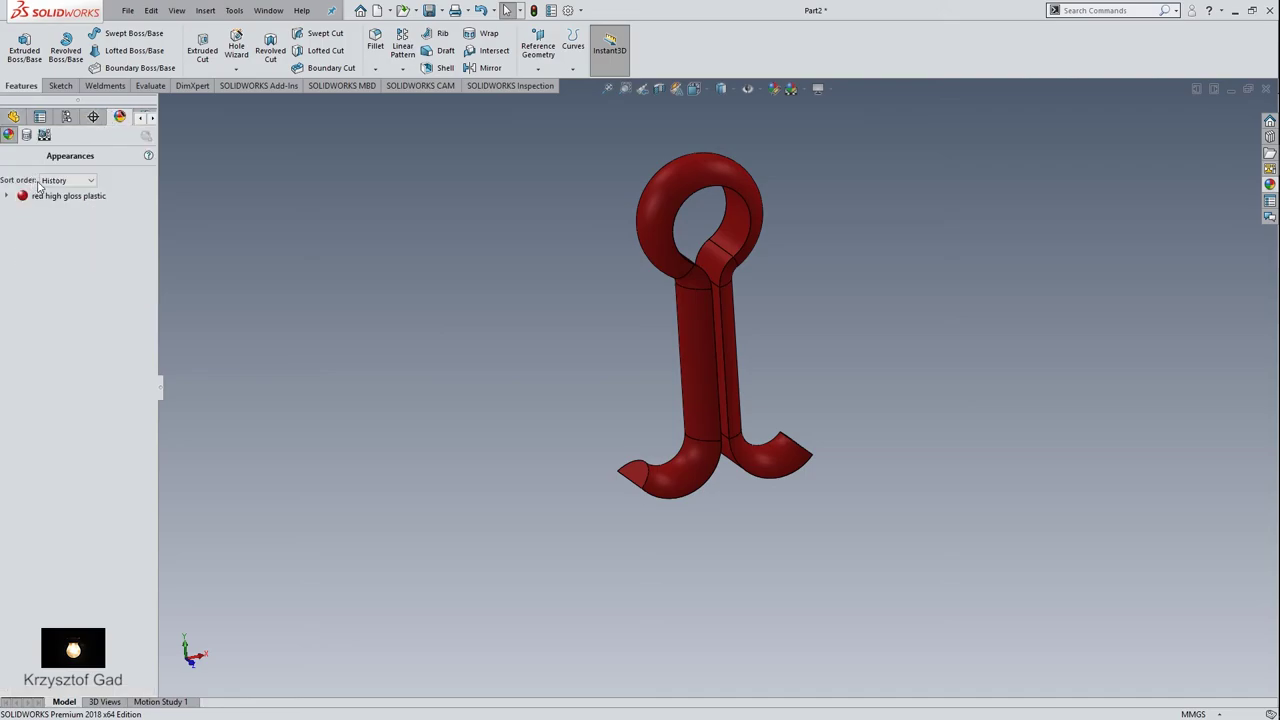
Raise the ambient light to 0.8 so the red hook looks brighter
click(43, 138)
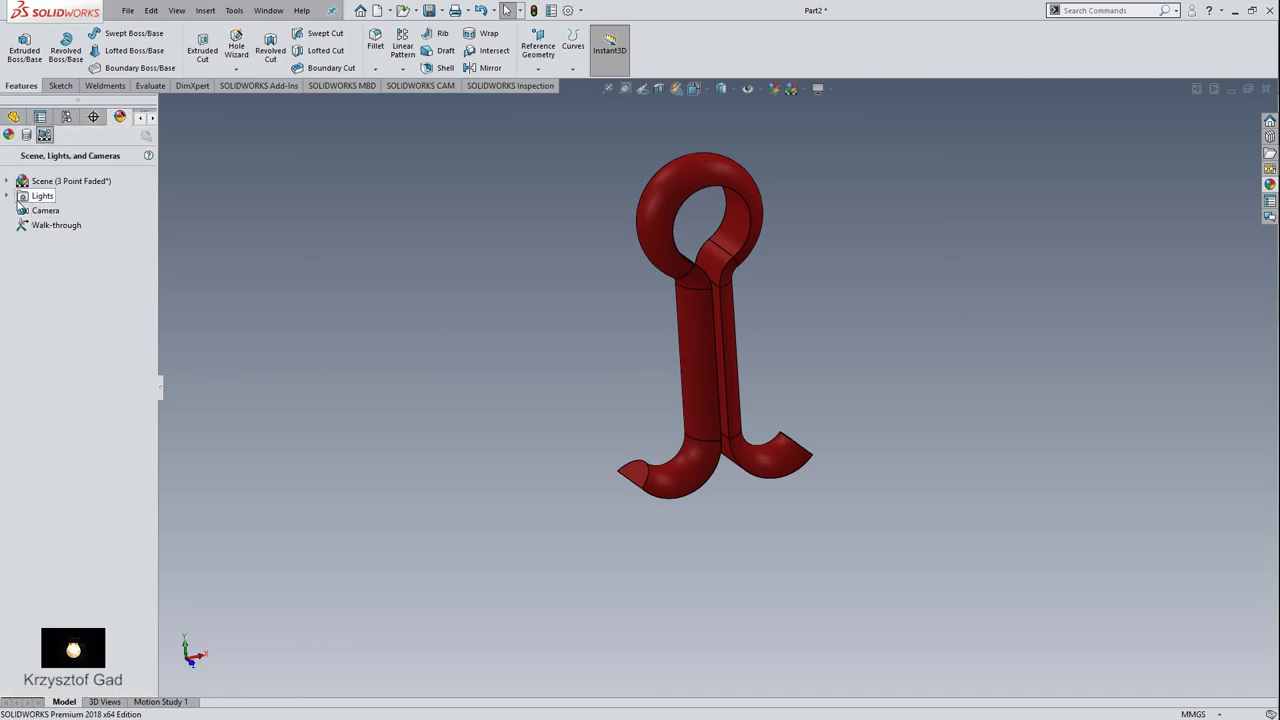
click(8, 196)
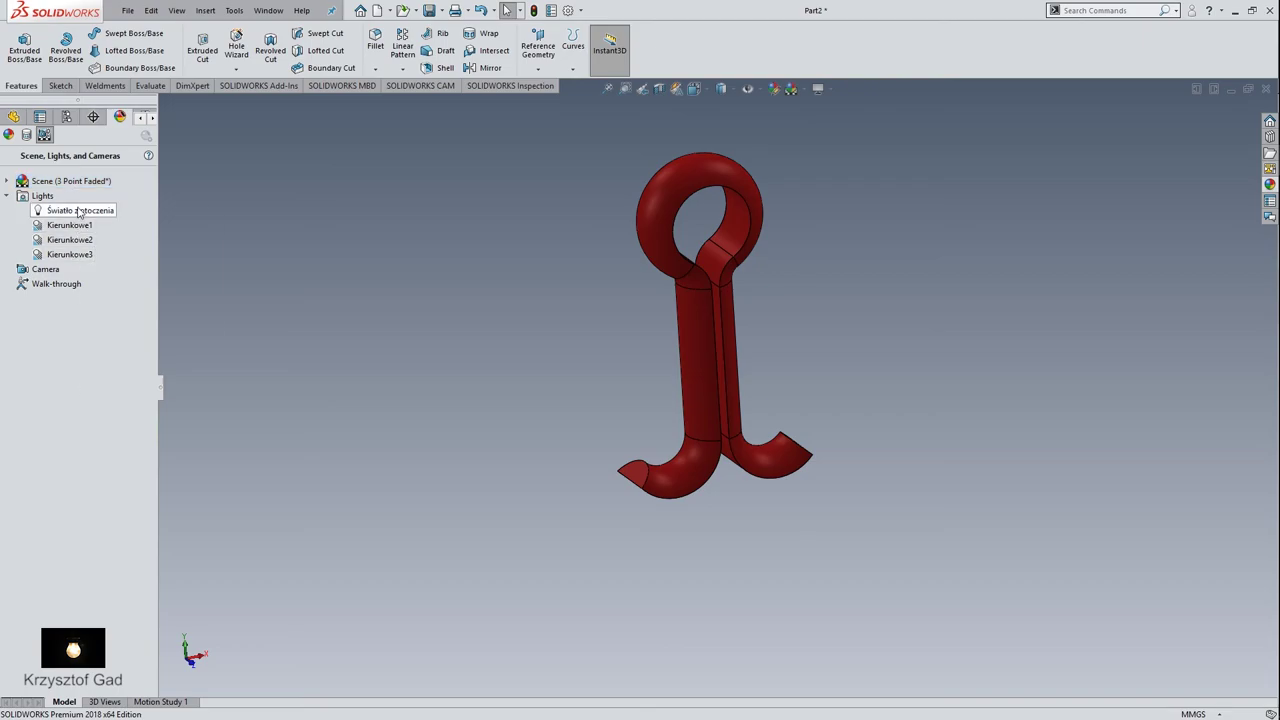
right_click(79, 213)
click(128, 250)
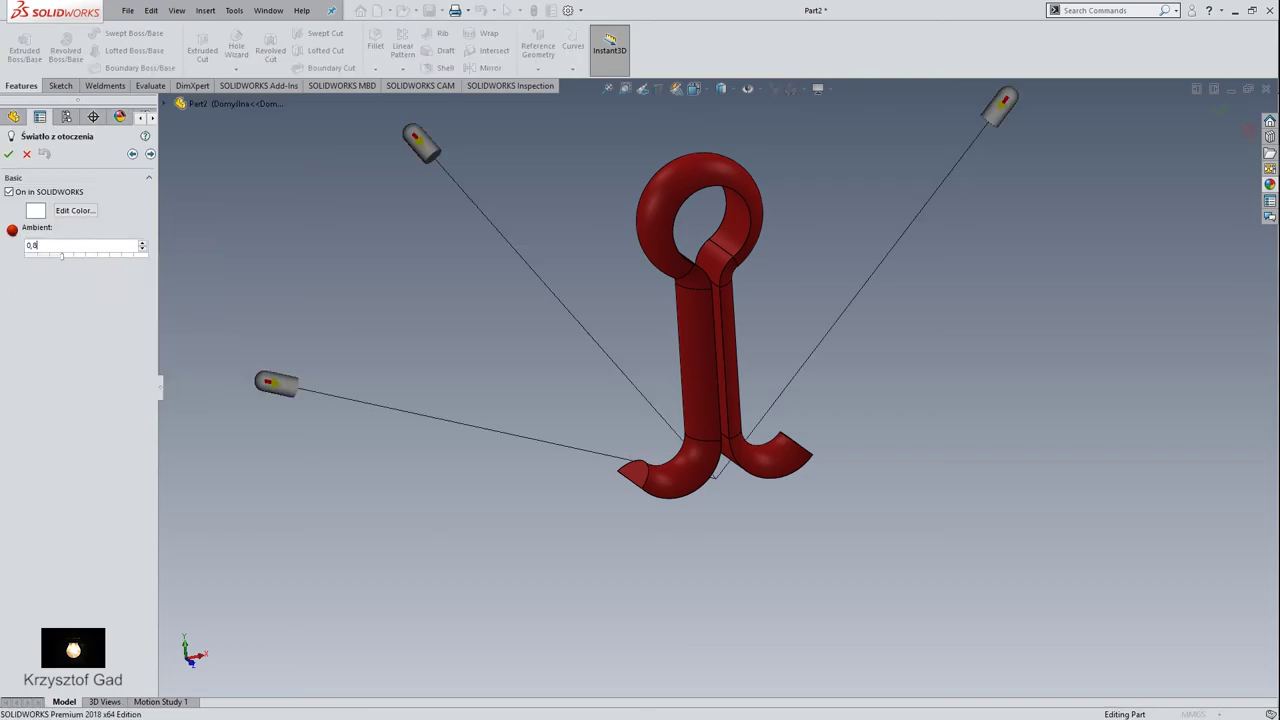
drag(61, 255, 127, 259)
click(8, 153)
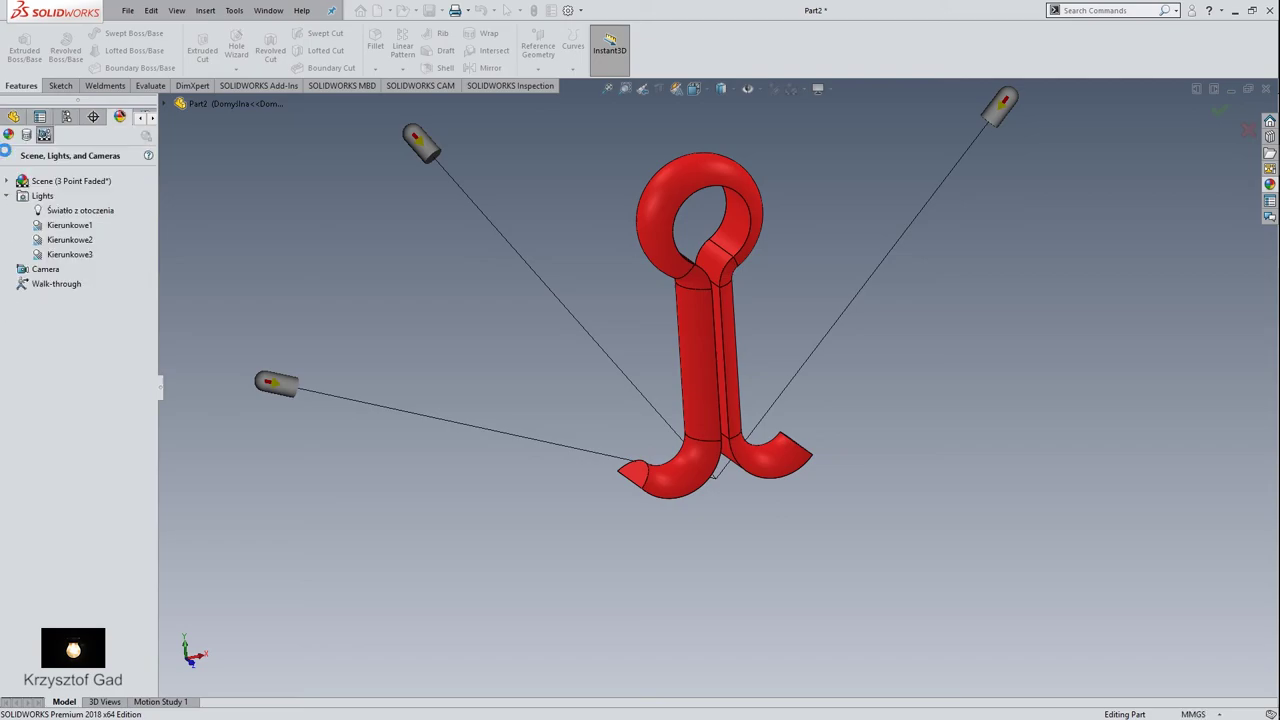
Rotate the model with the arrow keys to view the red hook from another angle
key(Left)
key(Left)
key(Left)
key(Down)
key(Down)
key(Down)
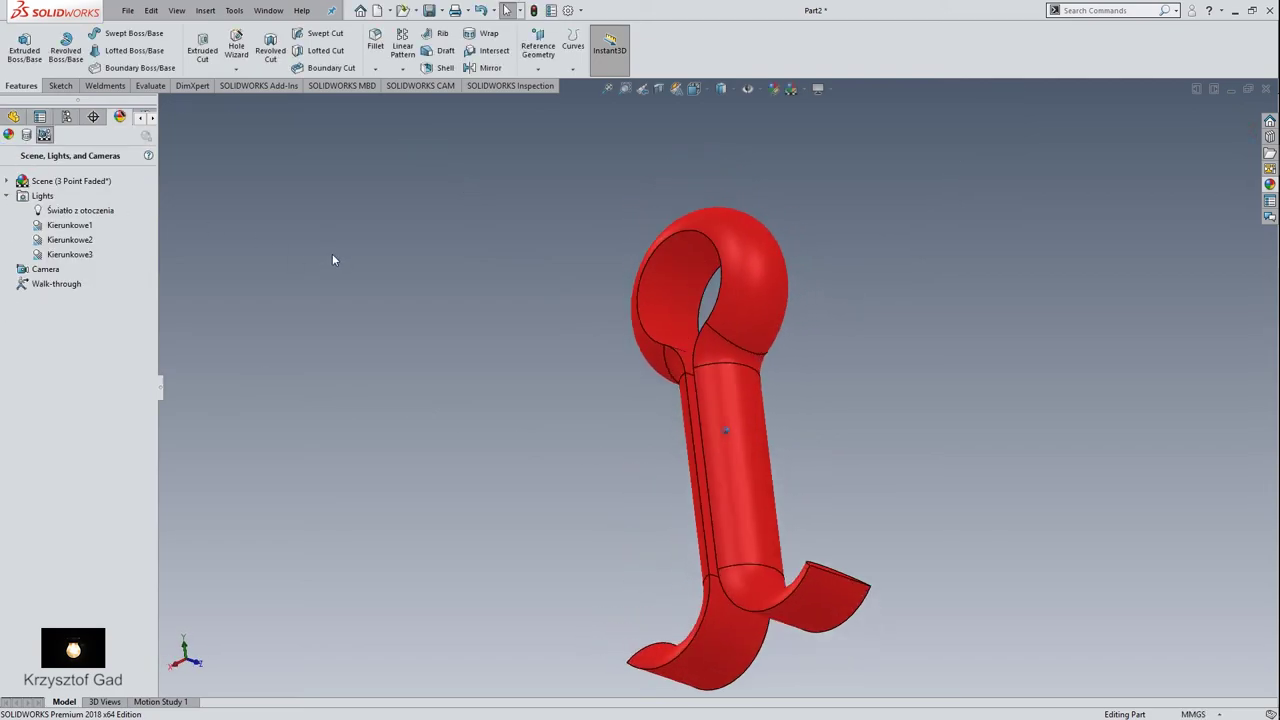
key(Down)
key(Down)
key(Down)
key(Down)
key(Down)
key(Down)
key(Down)
key(Down)
key(Down)
key(Left)
key(Left)
key(Left)
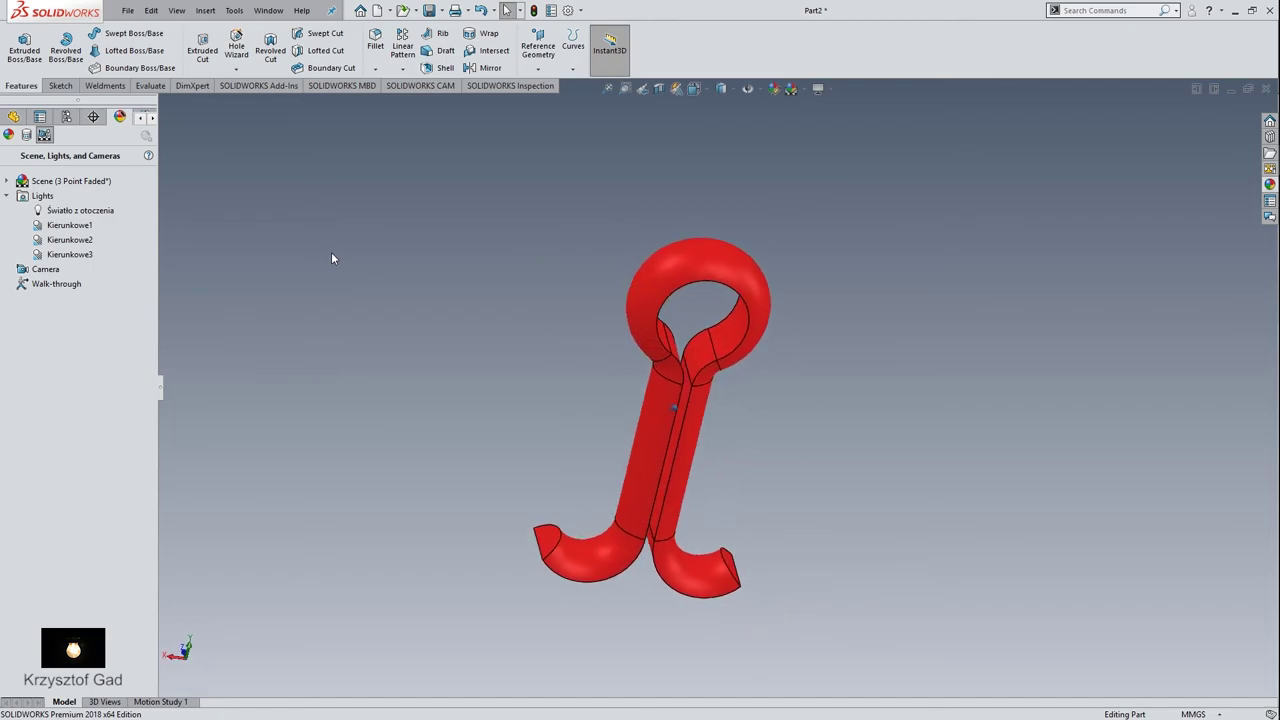
key(Left)
key(Left)
key(Left)
key(Left)
key(Left)
key(Left)
key(Left)
key(Left)
key(Left)
key(Left)
key(Left)
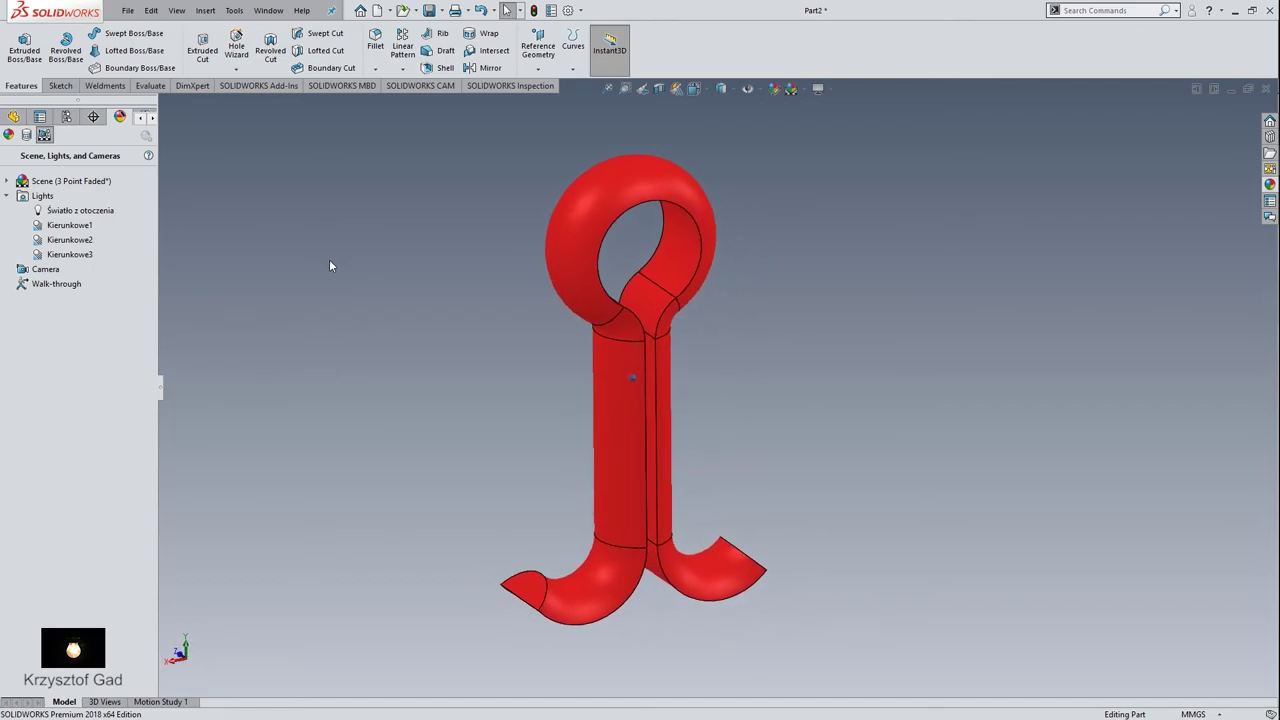
key(Left)
key(Left)
key(Left)
key(Left)
key(Left)
key(Left)
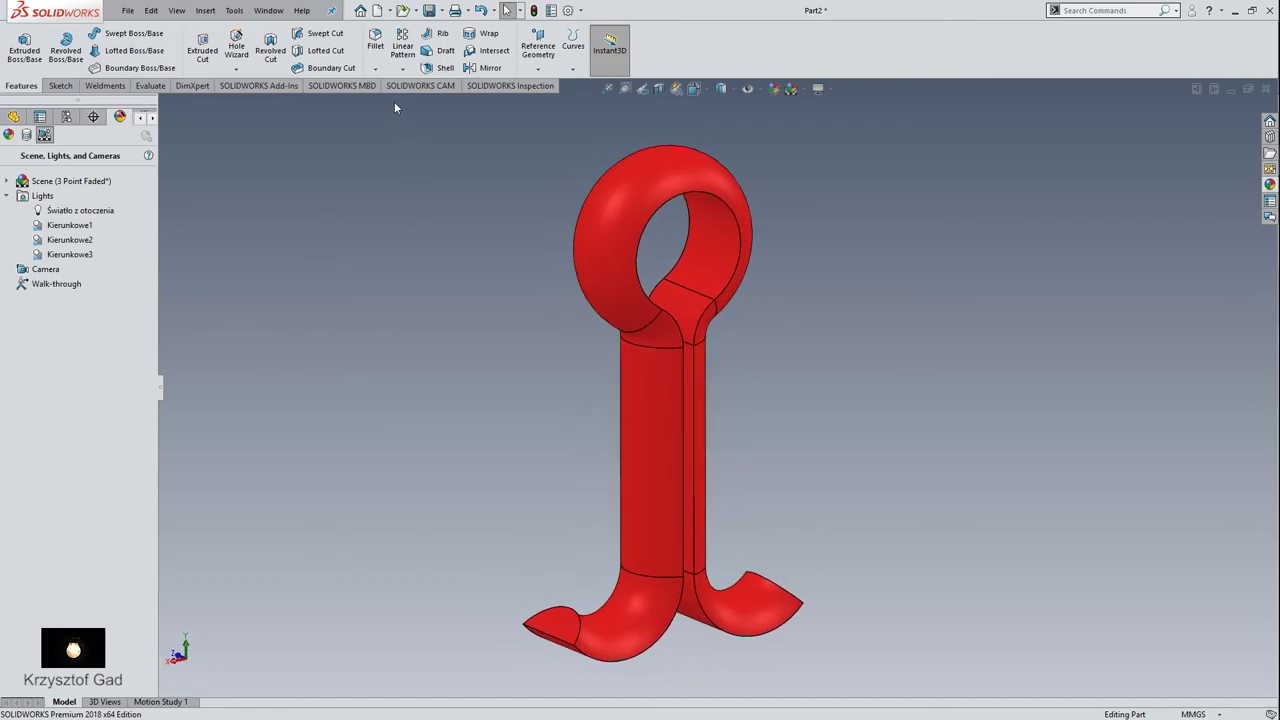
Tile the Part1 and Part2 windows vertically and collapse each window's side panel
click(270, 11)
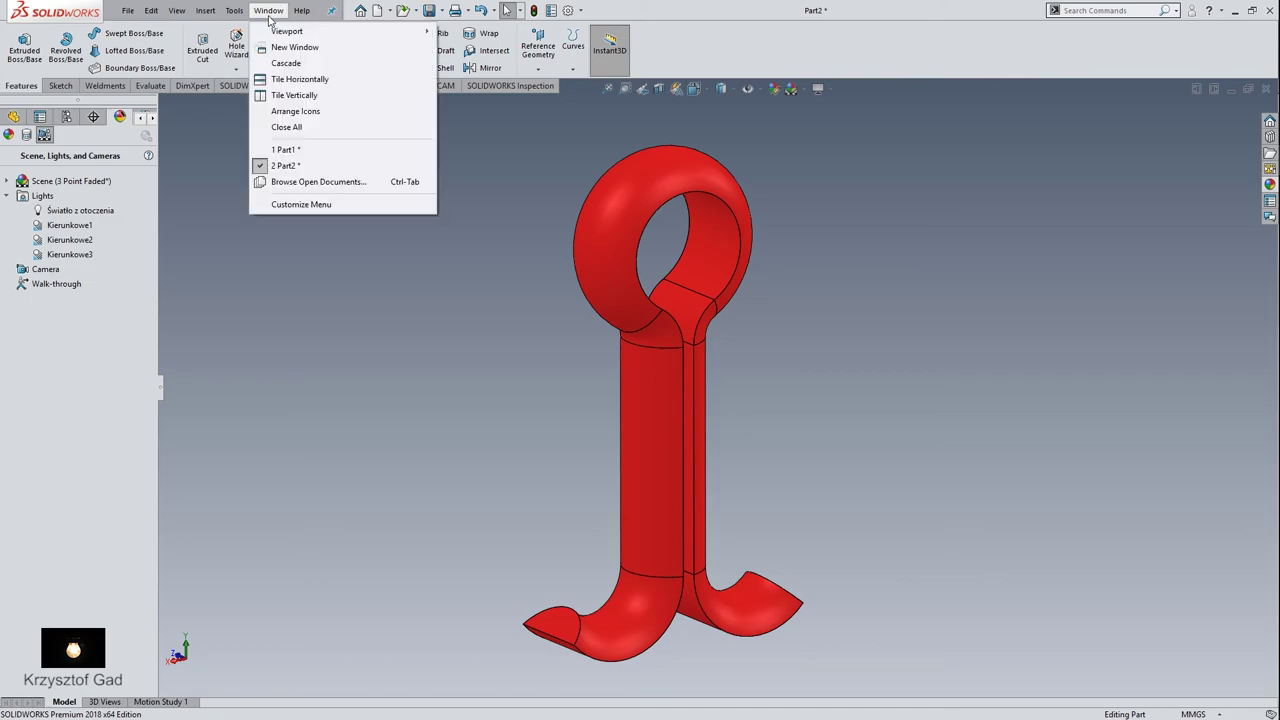
click(290, 96)
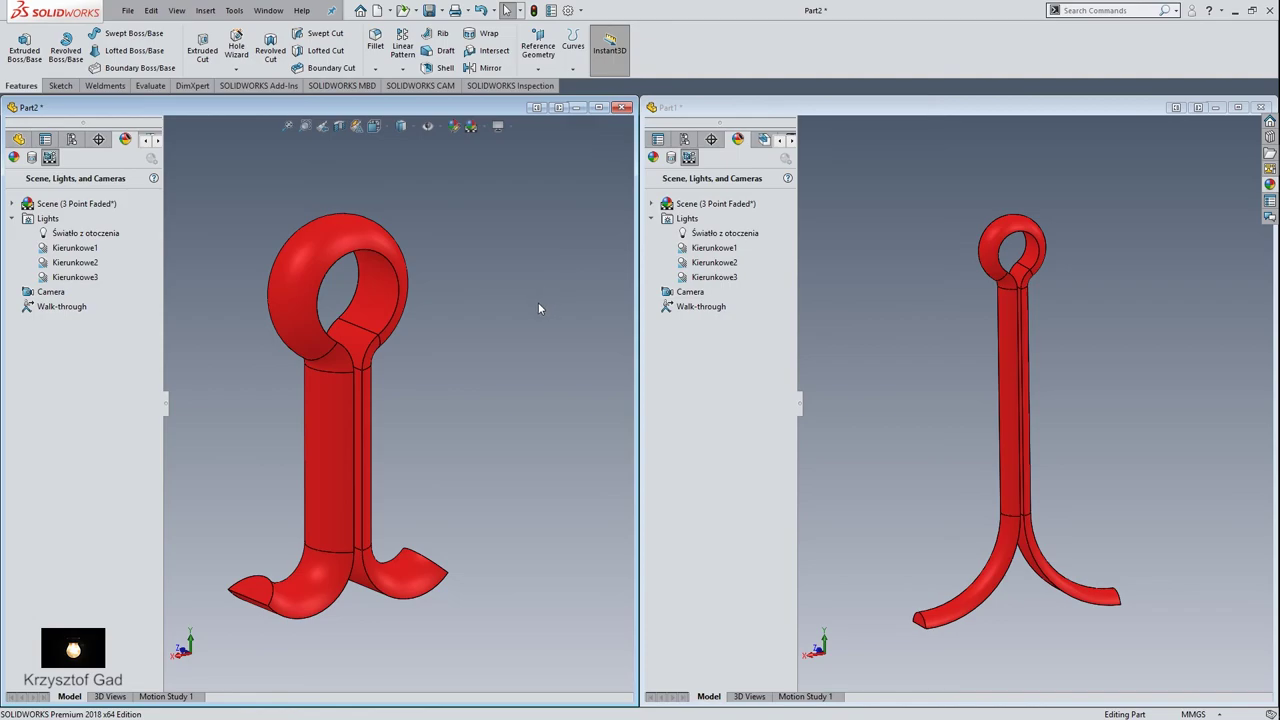
click(800, 405)
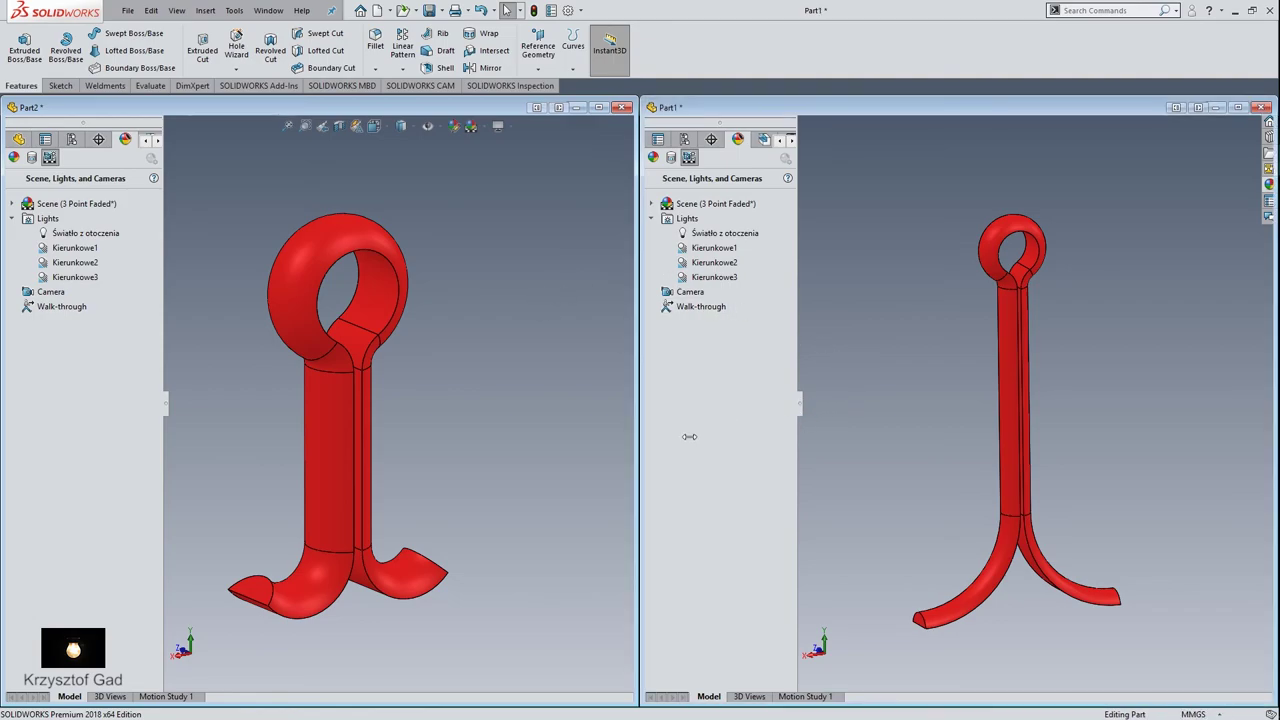
click(172, 425)
click(165, 410)
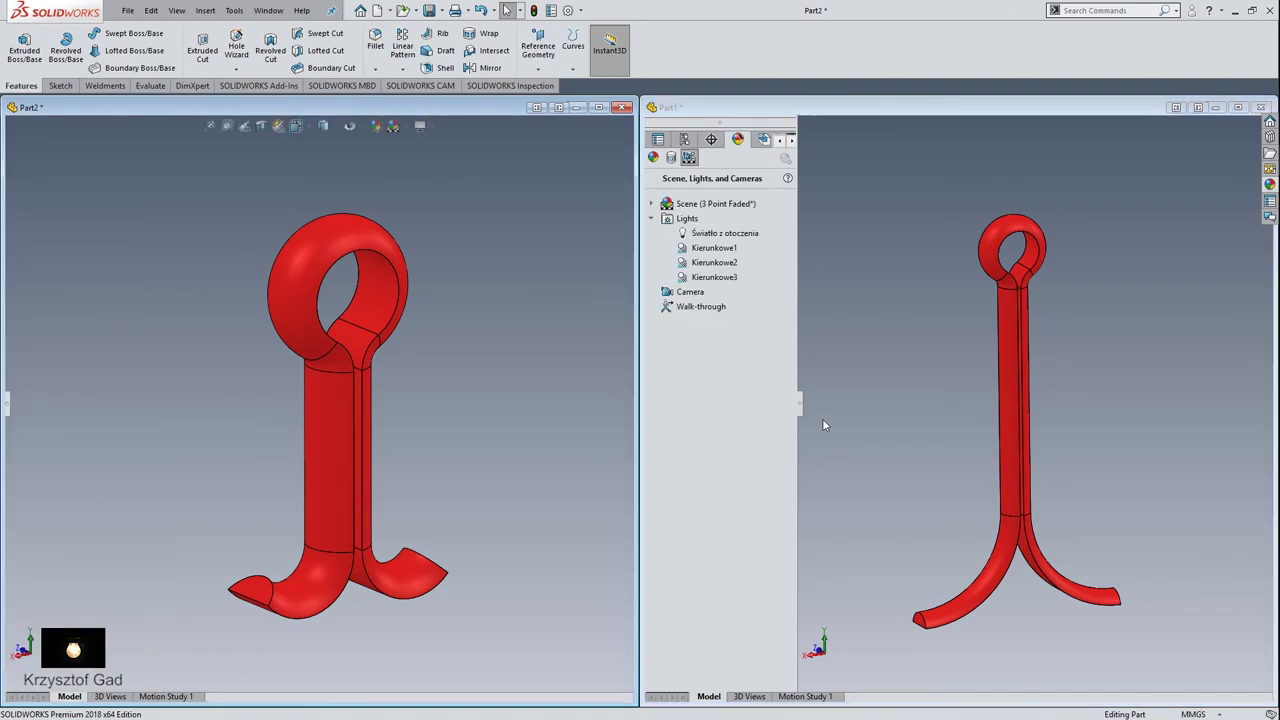
click(799, 404)
click(799, 404)
Turn Part1's hook to a diagonal view, then zoom Part2's hook to fit and tilt it
key(Up)
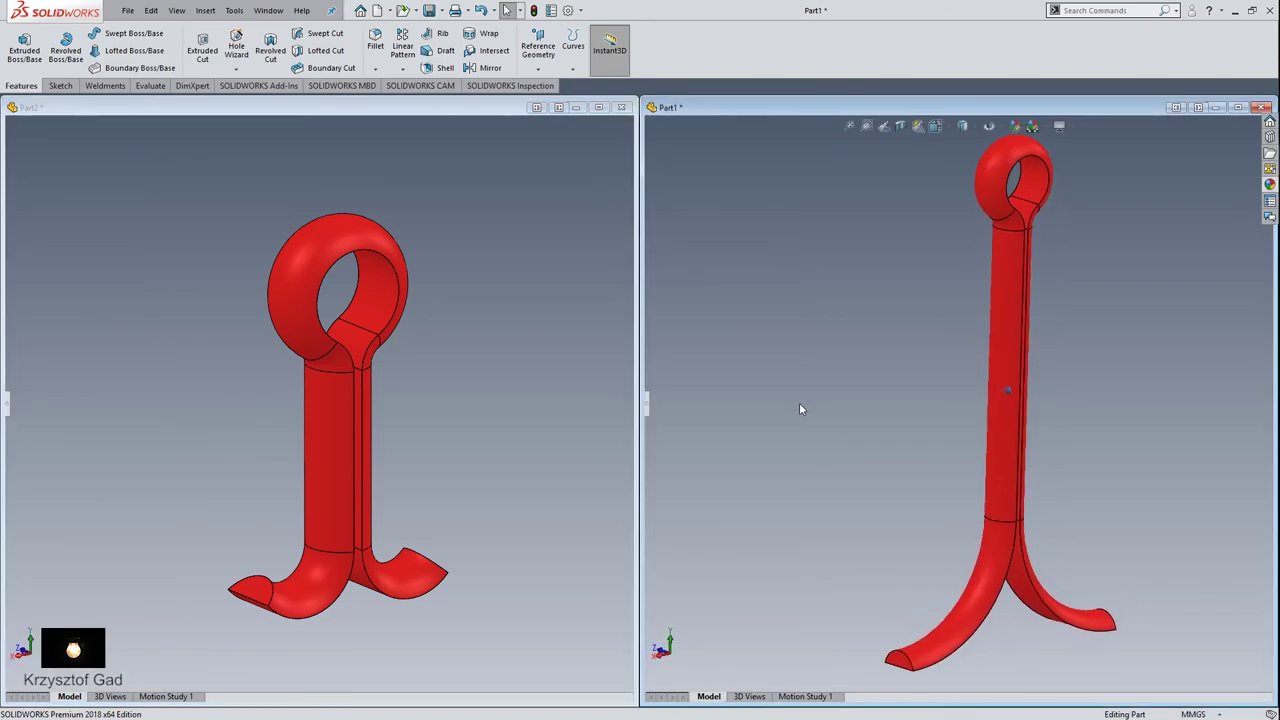
key(Up)
key(Up)
key(Up)
key(Up)
key(Up)
key(Up)
key(Up)
key(Up)
key(Up)
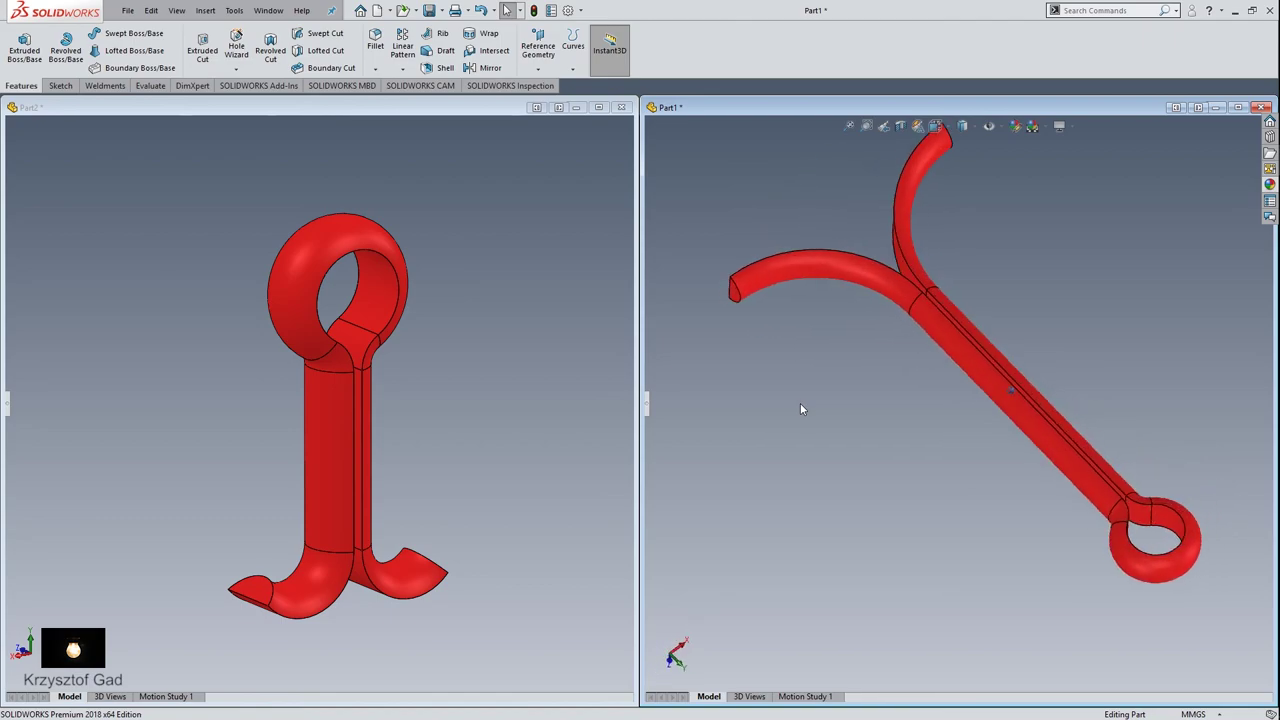
key(Up)
key(Up)
key(Up)
key(Up)
click(530, 373)
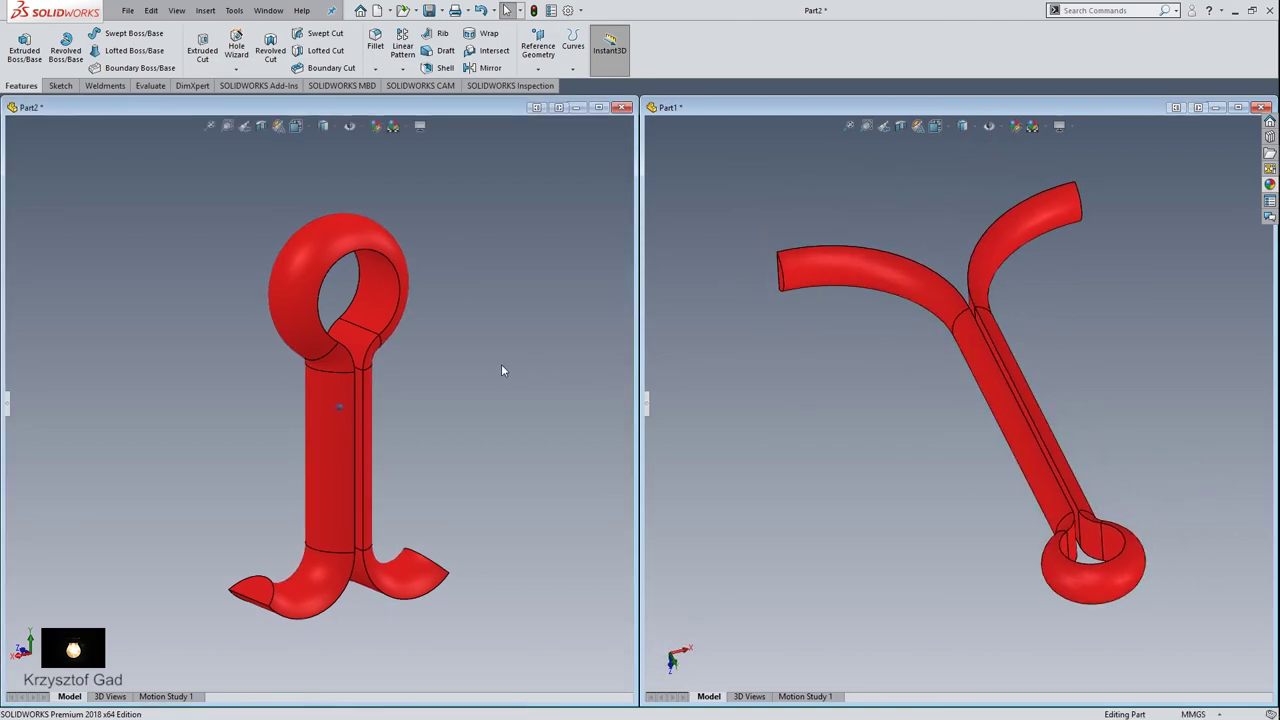
key(f)
key(alt+Left)
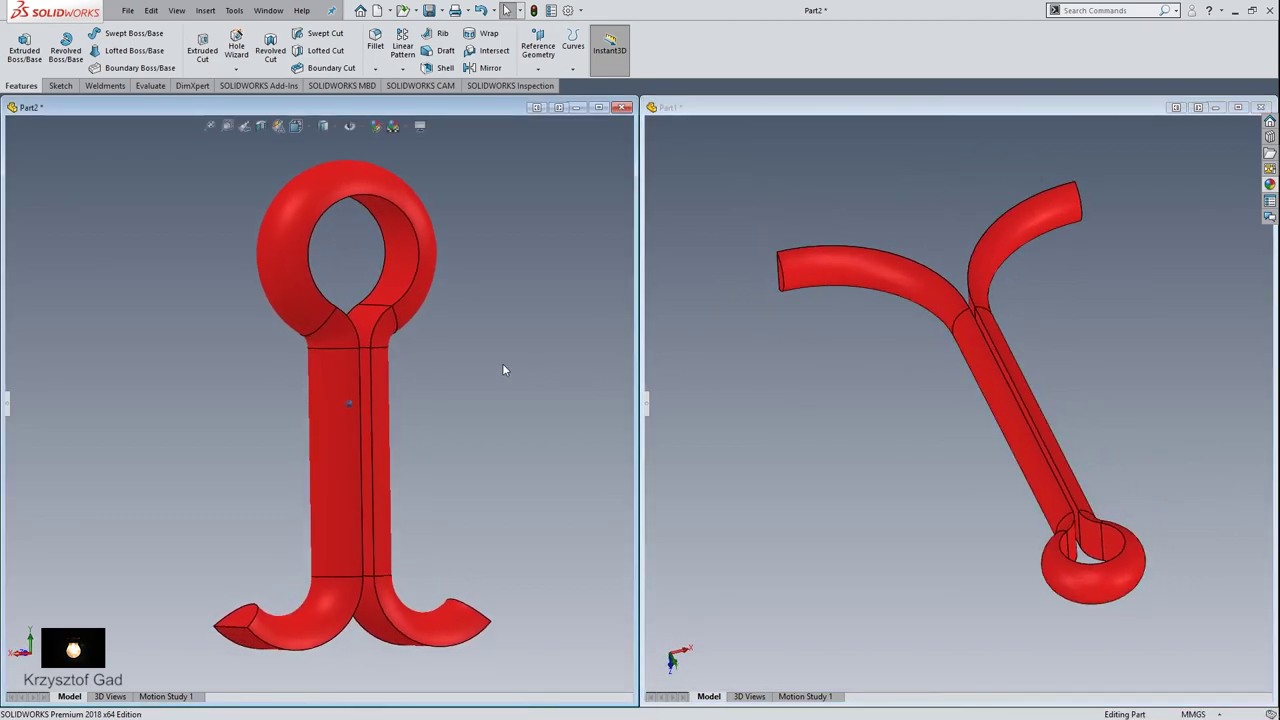
key(alt+Left)
key(alt+Left)
key(alt+Left)
key(alt+Left)
key(alt+Left)
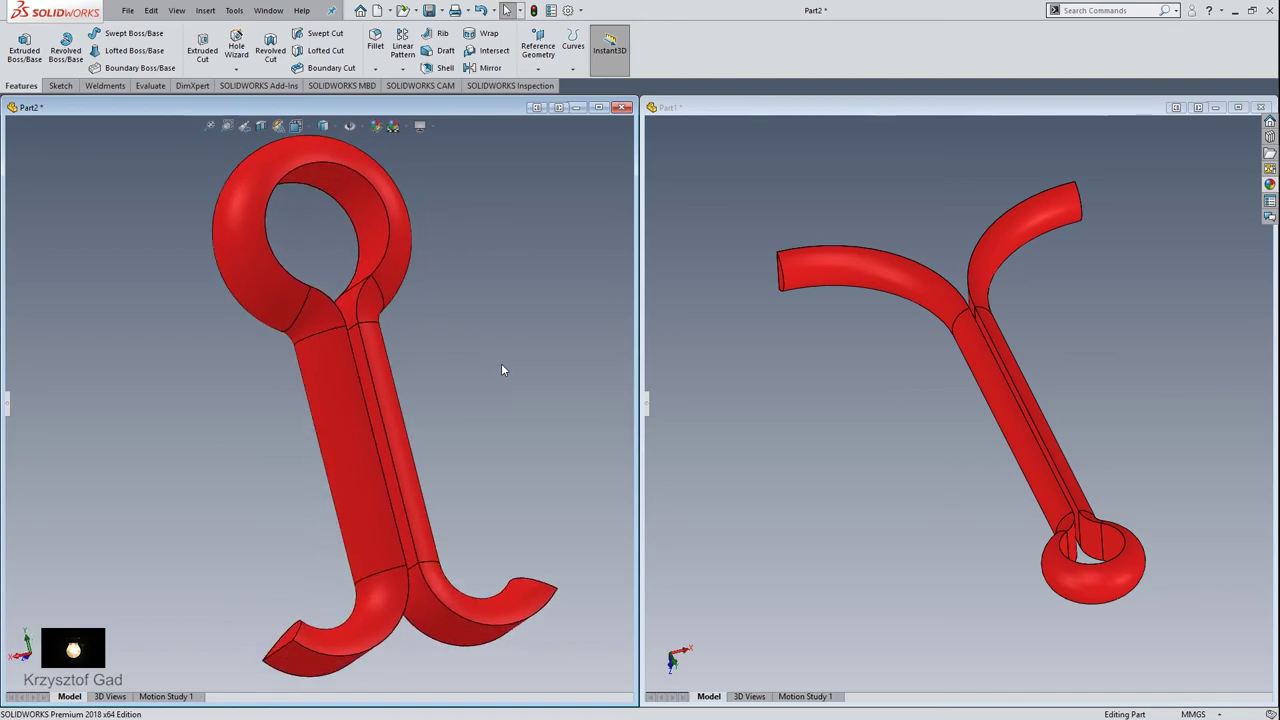